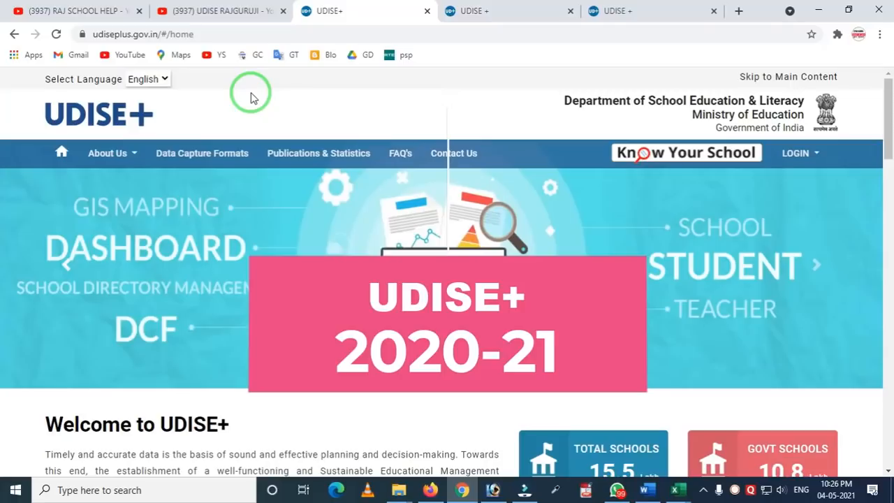
# Find the 2020-21 state login links in the School Data Capture section of the UDISE+ home page
pyautogui.click(469, 14)
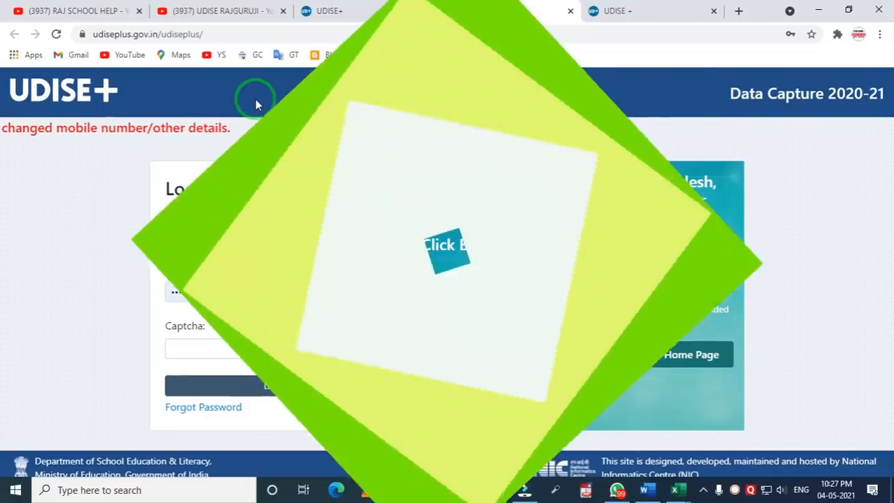
pyautogui.click(329, 9)
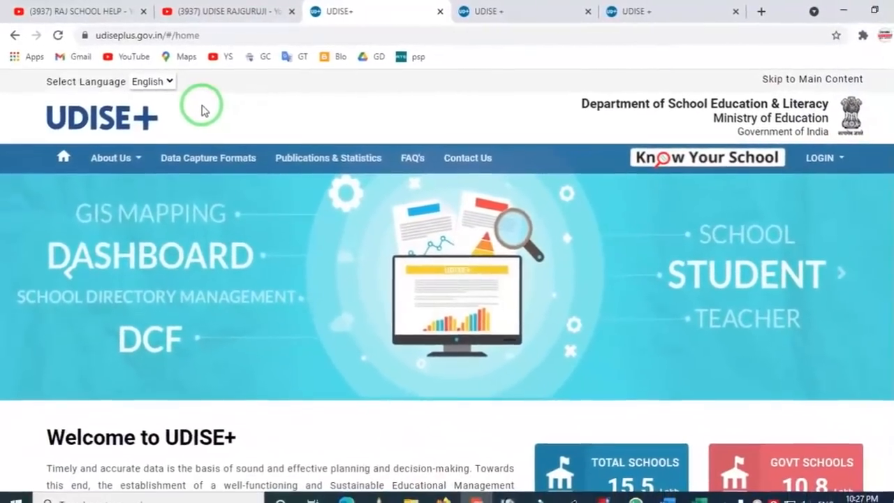
pyautogui.click(830, 269)
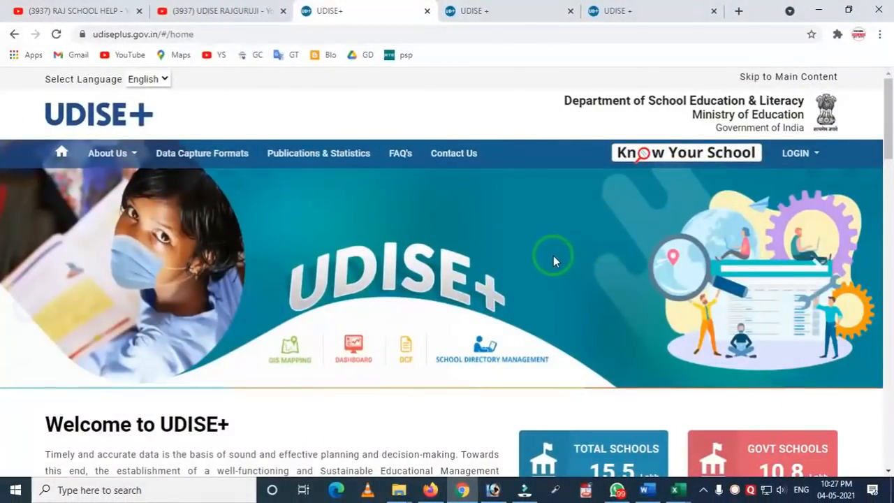
pyautogui.scroll(-2, 553, 257)
pyautogui.scroll(-8, 553, 260)
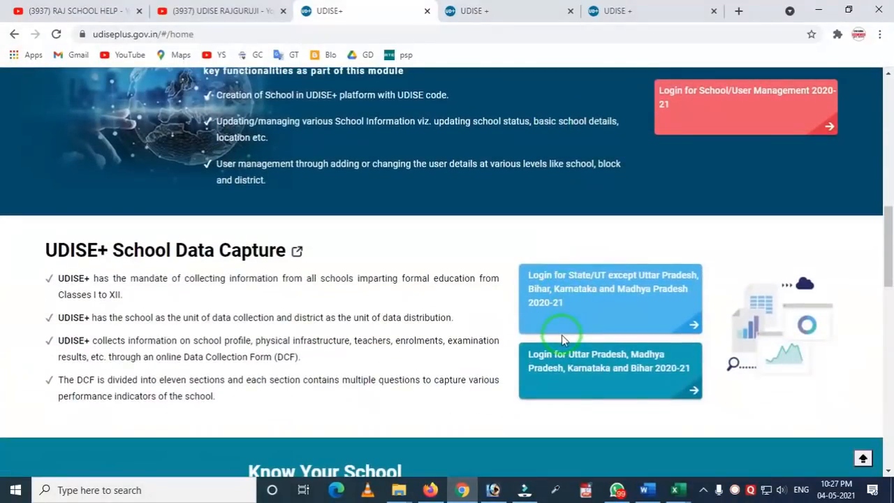
pyautogui.moveTo(476, 225)
pyautogui.mouseDown()
pyautogui.moveTo(501, 300)
pyautogui.moveTo(709, 379)
pyautogui.moveTo(736, 357)
pyautogui.mouseUp()
pyautogui.press('Escape')
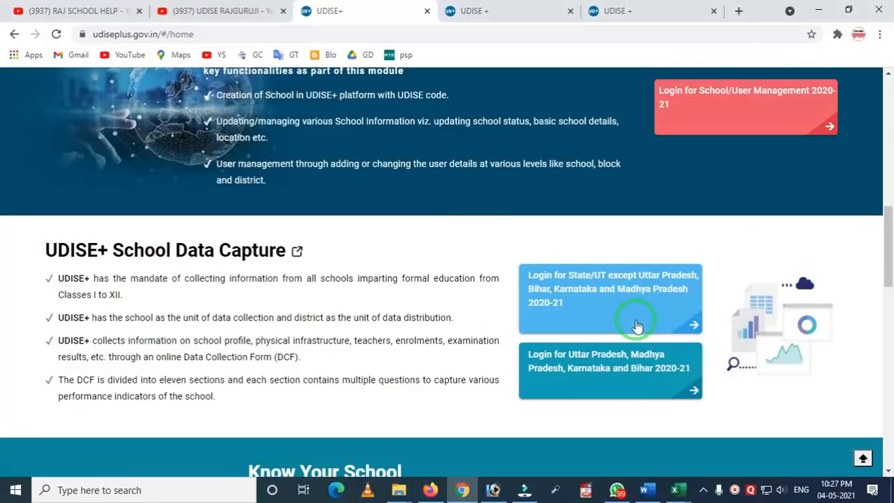
# Bring up the Data Capture 2020-21 login page and examine the user name, password and captcha fields for all users
pyautogui.click(506, 18)
pyautogui.hotkey('ctrl', '2')
pyautogui.moveTo(36, 126)
pyautogui.mouseDown()
pyautogui.moveTo(792, 485)
pyautogui.moveTo(814, 468)
pyautogui.mouseUp()
pyautogui.press('Escape')
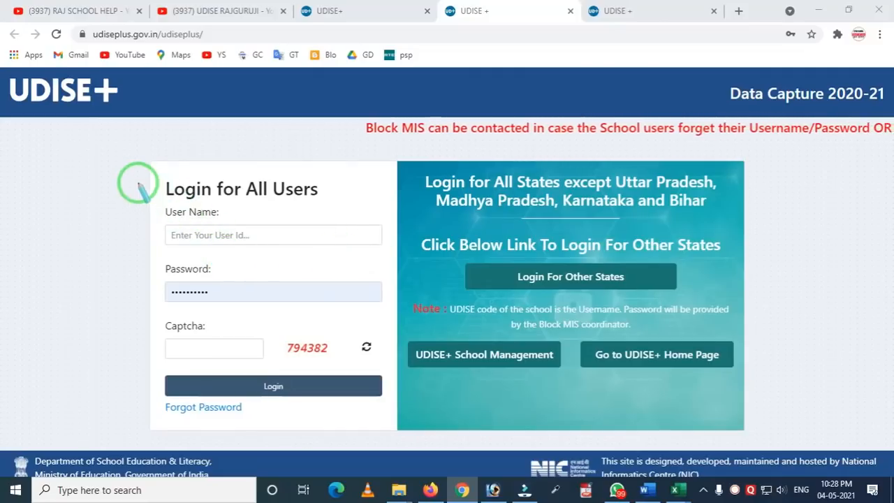
pyautogui.moveTo(124, 173)
pyautogui.mouseDown()
pyautogui.moveTo(154, 259)
pyautogui.moveTo(242, 324)
pyautogui.moveTo(395, 355)
pyautogui.mouseUp()
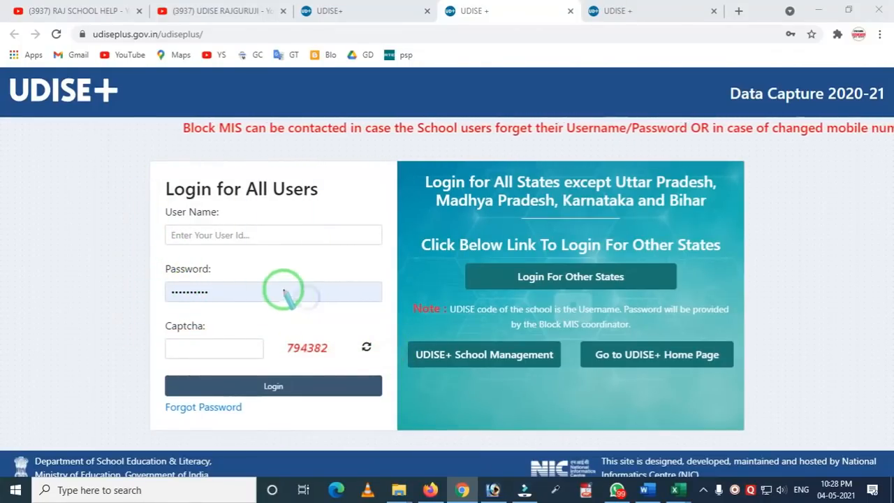
pyautogui.moveTo(139, 331)
pyautogui.mouseDown()
pyautogui.moveTo(190, 401)
pyautogui.moveTo(383, 422)
pyautogui.mouseUp()
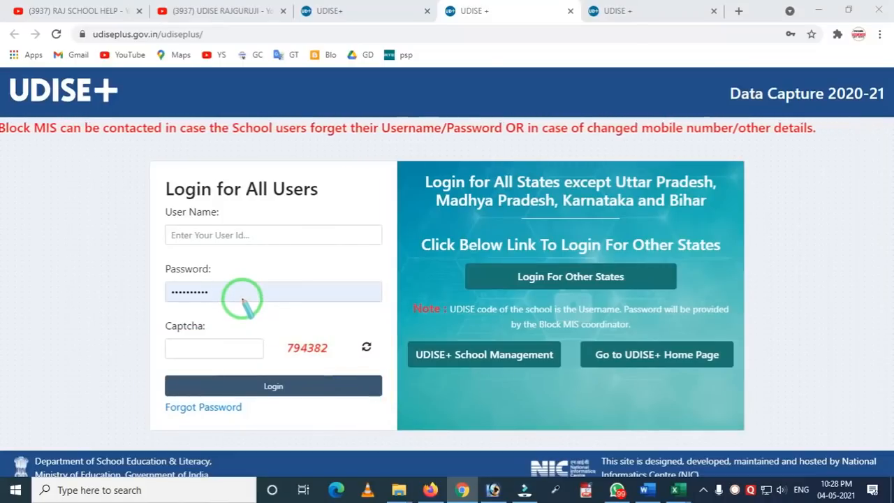
pyautogui.moveTo(100, 158)
pyautogui.mouseDown()
pyautogui.moveTo(139, 286)
pyautogui.moveTo(314, 343)
pyautogui.moveTo(434, 352)
pyautogui.mouseUp()
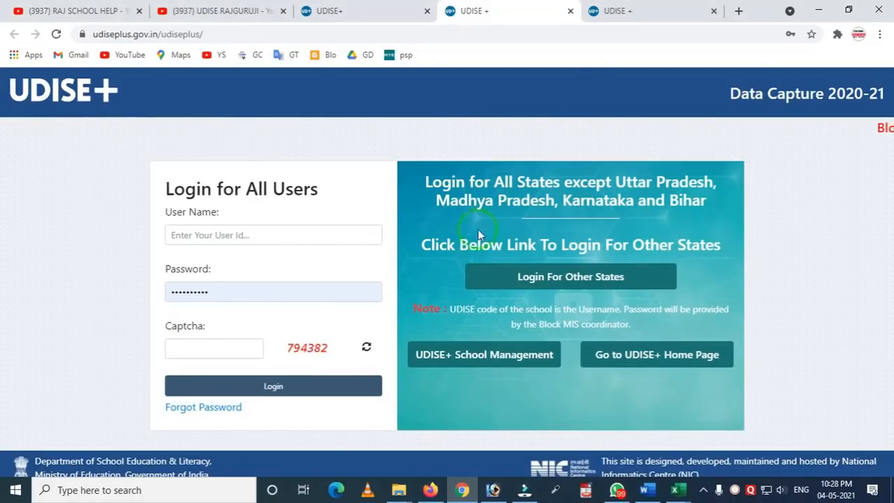
# Switch to the logged-in school dashboard and examine the school details, school category and account information in its header
pyautogui.click(615, 14)
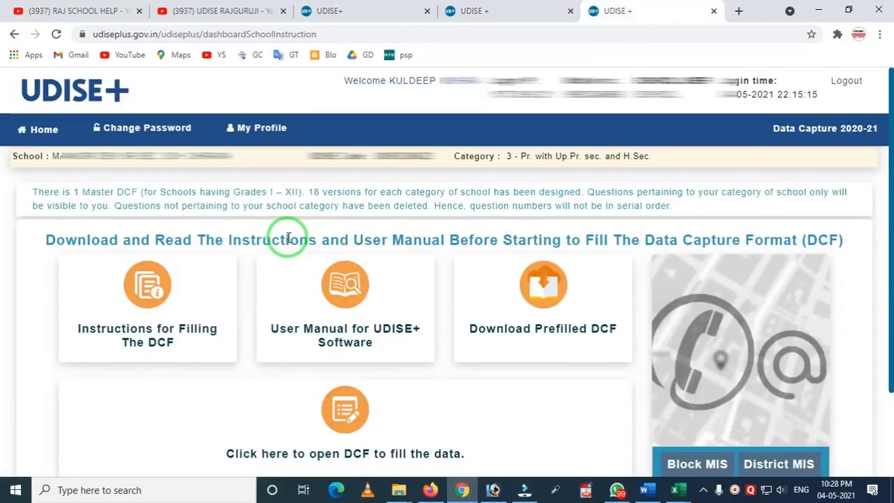
pyautogui.moveTo(2, 120)
pyautogui.mouseDown()
pyautogui.moveTo(15, 143)
pyautogui.moveTo(535, 226)
pyautogui.moveTo(772, 187)
pyautogui.mouseUp()
pyautogui.moveTo(275, 117)
pyautogui.mouseDown()
pyautogui.moveTo(352, 197)
pyautogui.moveTo(657, 211)
pyautogui.mouseUp()
pyautogui.rightClick(652, 209)
pyautogui.moveTo(439, 120)
pyautogui.mouseDown()
pyautogui.moveTo(551, 189)
pyautogui.moveTo(688, 189)
pyautogui.mouseUp()
pyautogui.rightClick(544, 173)
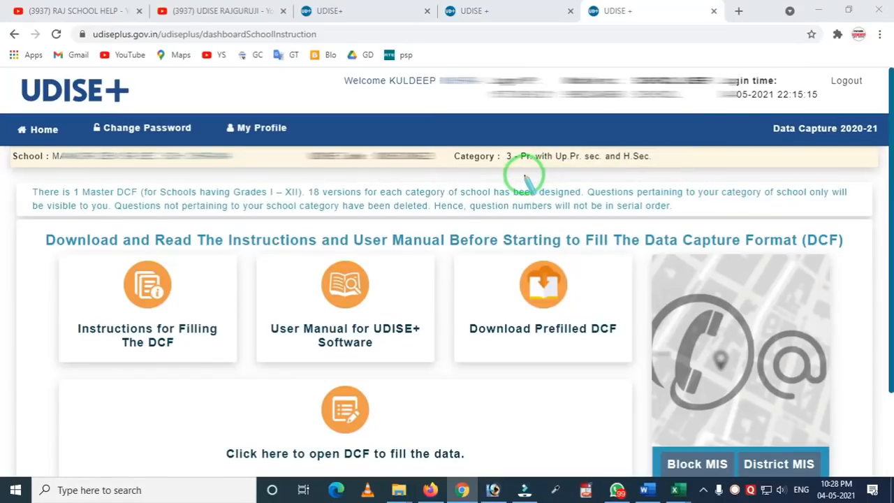
pyautogui.moveTo(458, 118)
pyautogui.mouseDown()
pyautogui.moveTo(535, 194)
pyautogui.moveTo(678, 183)
pyautogui.mouseUp()
pyautogui.rightClick(539, 175)
pyautogui.moveTo(285, 44)
pyautogui.mouseDown()
pyautogui.moveTo(521, 114)
pyautogui.moveTo(807, 113)
pyautogui.moveTo(744, 140)
pyautogui.moveTo(747, 186)
pyautogui.moveTo(702, 144)
pyautogui.mouseUp()
pyautogui.rightClick(665, 148)
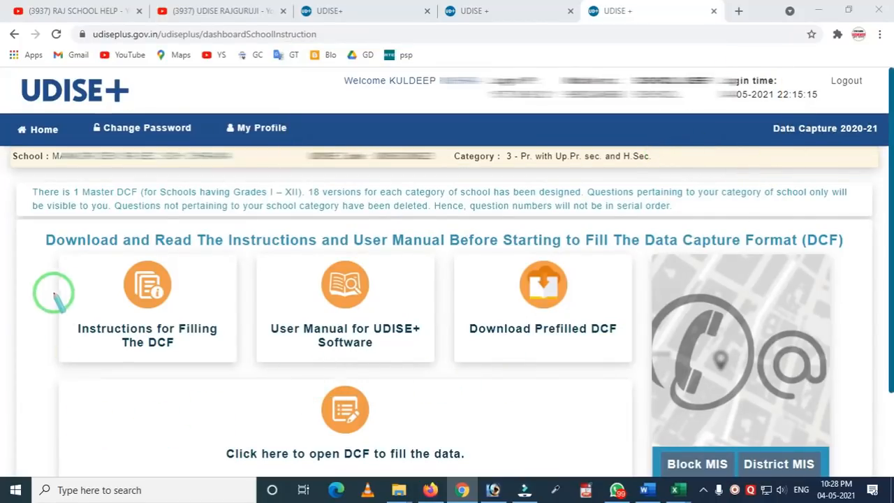
# Examine the dashboard options for the DCF instructions, user manual, prefilled DCF download and DCF data entry
pyautogui.moveTo(25, 222)
pyautogui.mouseDown()
pyautogui.moveTo(221, 480)
pyautogui.moveTo(615, 484)
pyautogui.mouseUp()
pyautogui.rightClick(455, 423)
pyautogui.moveTo(33, 248)
pyautogui.mouseDown()
pyautogui.moveTo(61, 297)
pyautogui.moveTo(535, 379)
pyautogui.moveTo(638, 377)
pyautogui.mouseUp()
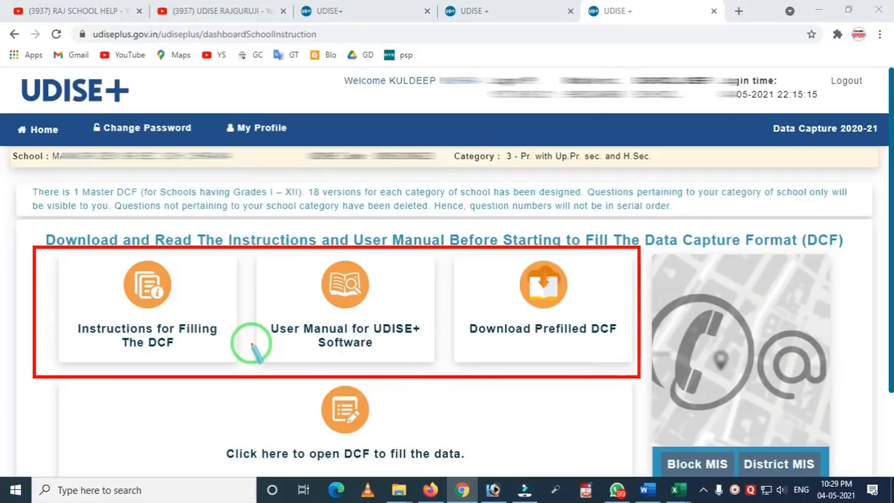
pyautogui.rightClick(495, 312)
pyautogui.moveTo(182, 375)
pyautogui.mouseDown()
pyautogui.moveTo(202, 443)
pyautogui.moveTo(462, 487)
pyautogui.mouseUp()
pyautogui.rightClick(383, 445)
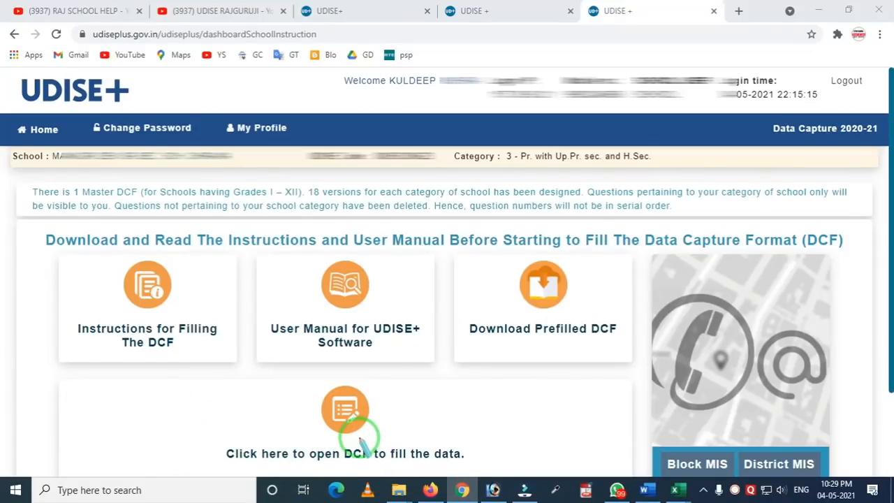
# Open the DCF for filling in data, then read and acknowledge the Important Notes
pyautogui.scroll(-1, 352, 444)
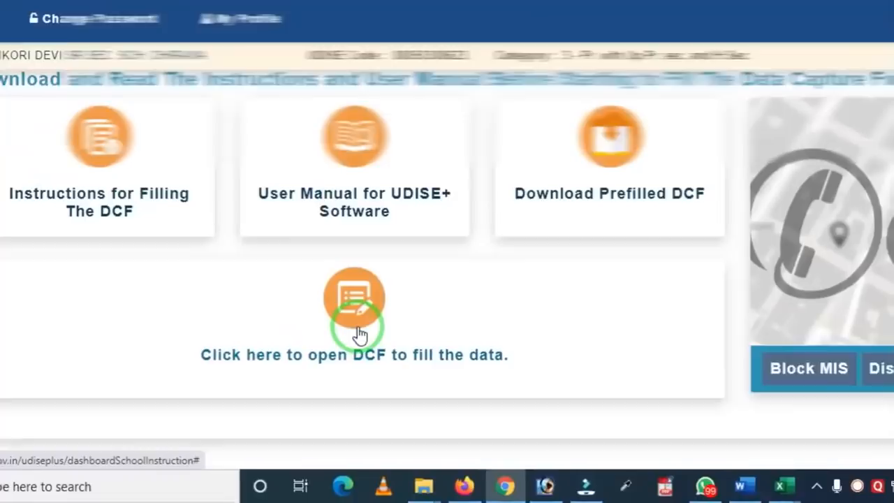
pyautogui.click(388, 245)
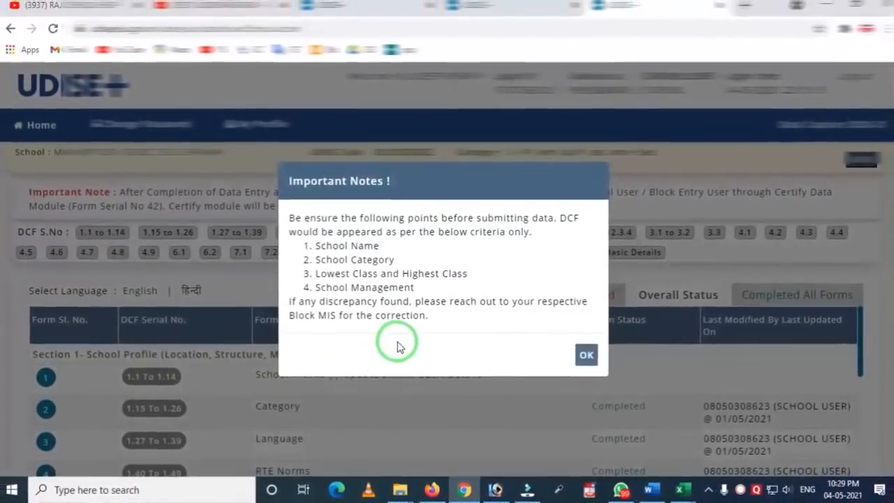
pyautogui.moveTo(276, 175)
pyautogui.mouseDown()
pyautogui.moveTo(365, 342)
pyautogui.moveTo(579, 355)
pyautogui.mouseUp()
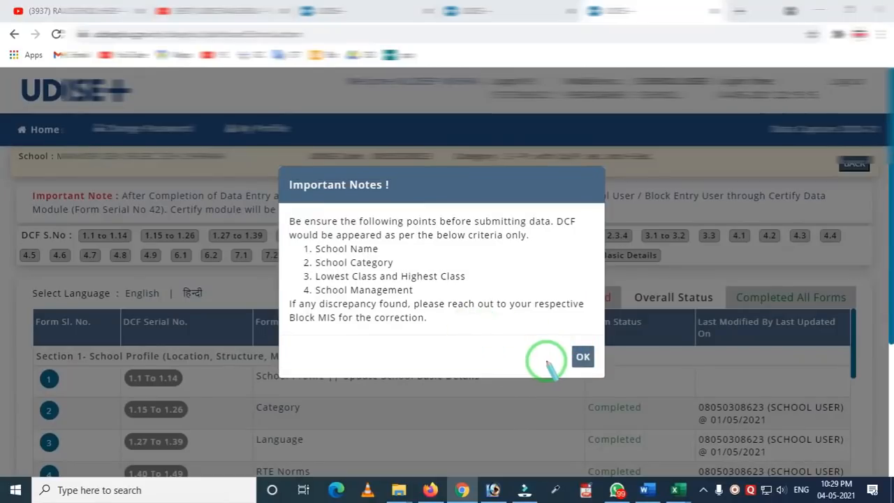
pyautogui.click(581, 358)
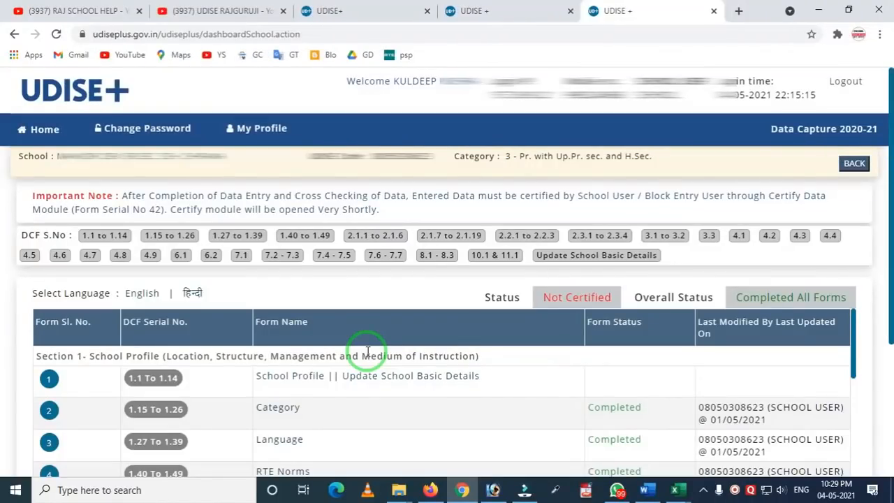
# Switch to the other school's DCF page in Firefox and examine the DCF serial numbers and the English and Hindi language options
pyautogui.click(429, 491)
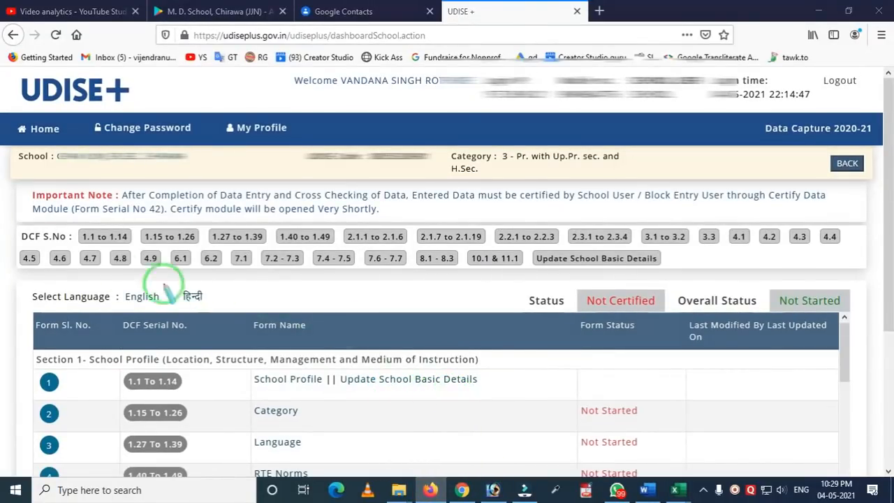
pyautogui.moveTo(5, 204)
pyautogui.mouseDown()
pyautogui.moveTo(318, 288)
pyautogui.moveTo(890, 282)
pyautogui.mouseUp()
pyautogui.press('Escape')
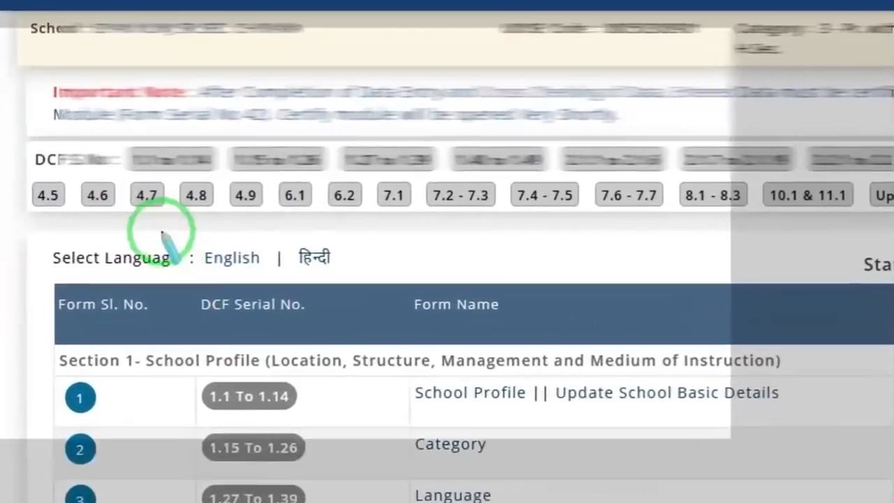
pyautogui.moveTo(152, 225)
pyautogui.mouseDown()
pyautogui.moveTo(204, 272)
pyautogui.moveTo(395, 299)
pyautogui.mouseUp()
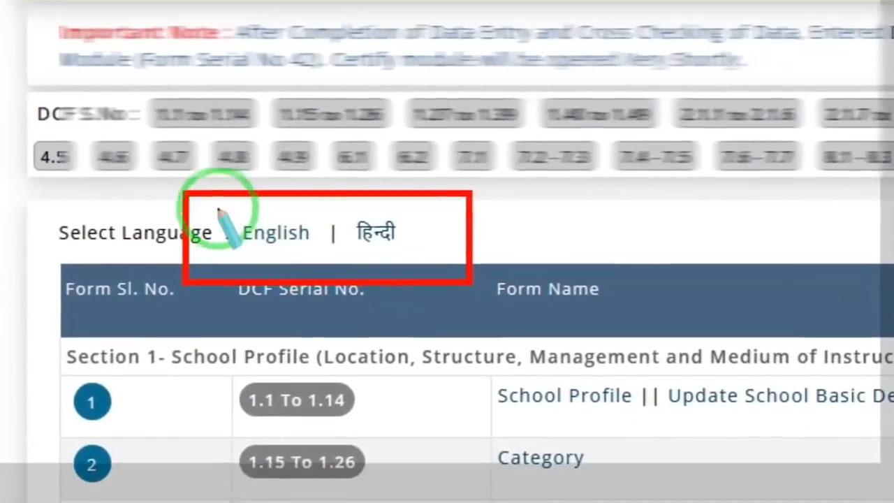
pyautogui.moveTo(205, 189)
pyautogui.mouseDown()
pyautogui.moveTo(244, 230)
pyautogui.moveTo(279, 223)
pyautogui.moveTo(322, 258)
pyautogui.mouseUp()
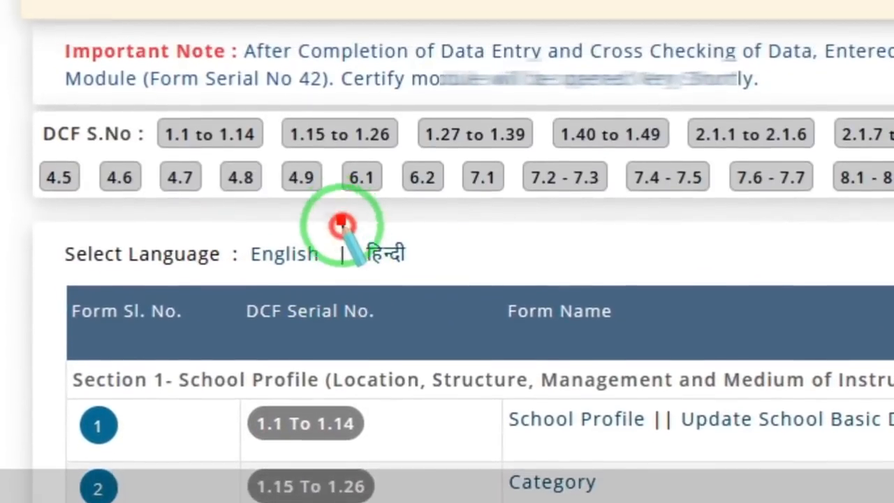
pyautogui.moveTo(338, 186); pyautogui.dragTo(435, 264)
pyautogui.rightClick(425, 254)
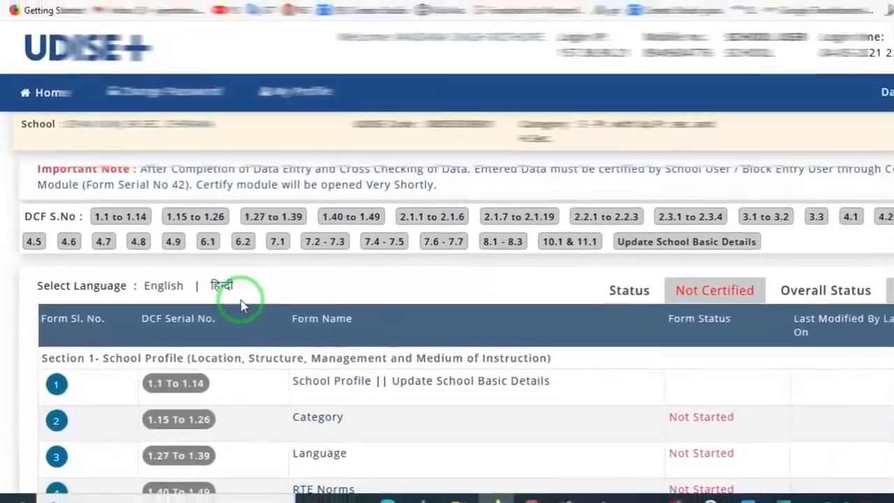
# Examine the form names and statuses in Section 1 (School Profile) and Section 2 (Physical Facilities and Equipments)
pyautogui.scroll(-3, 893, 328)
pyautogui.scroll(1, 559, 343)
pyautogui.scroll(-3, 893, 389)
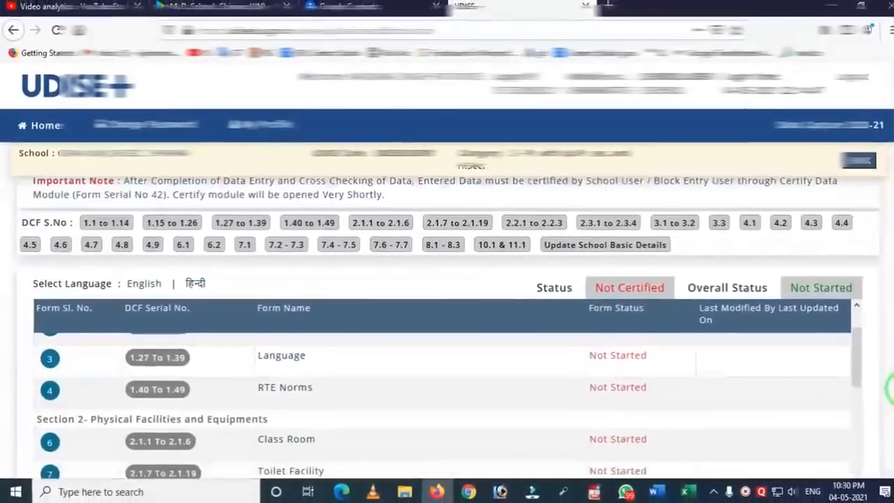
pyautogui.scroll(1, 685, 402)
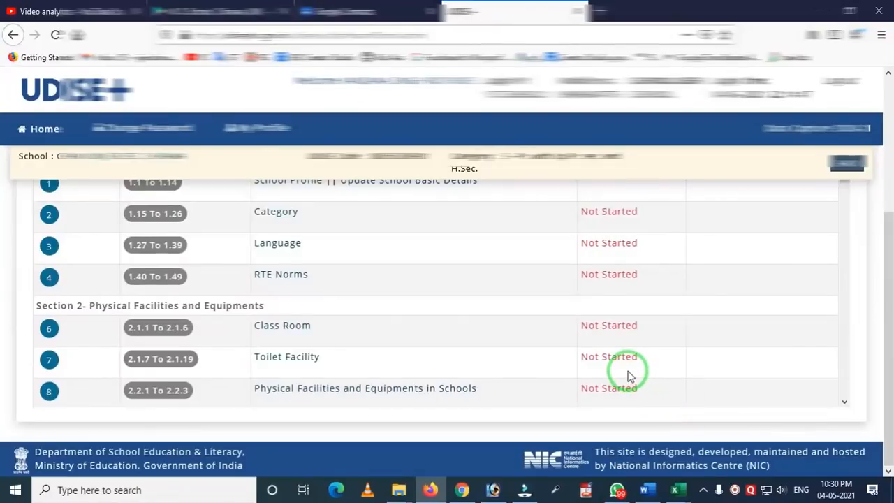
pyautogui.moveTo(142, 187)
pyautogui.mouseDown()
pyautogui.moveTo(613, 421)
pyautogui.moveTo(737, 425)
pyautogui.mouseUp()
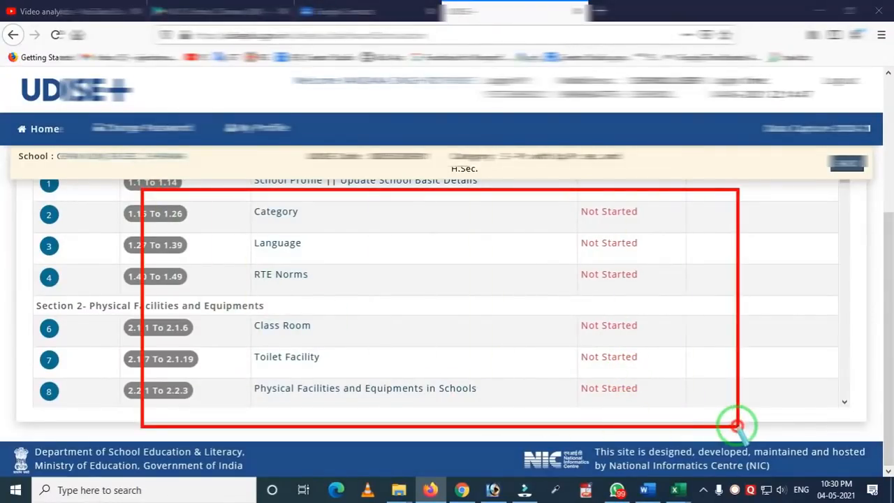
pyautogui.rightClick(593, 369)
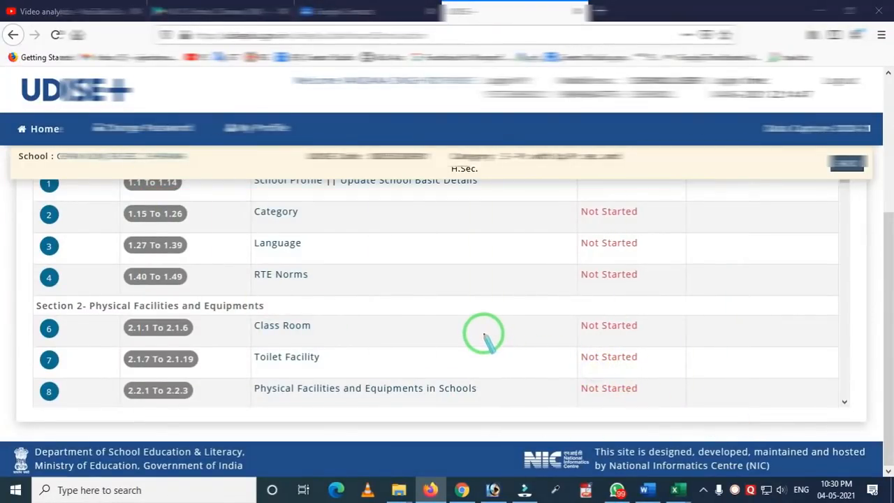
pyautogui.scroll(1, 486, 338)
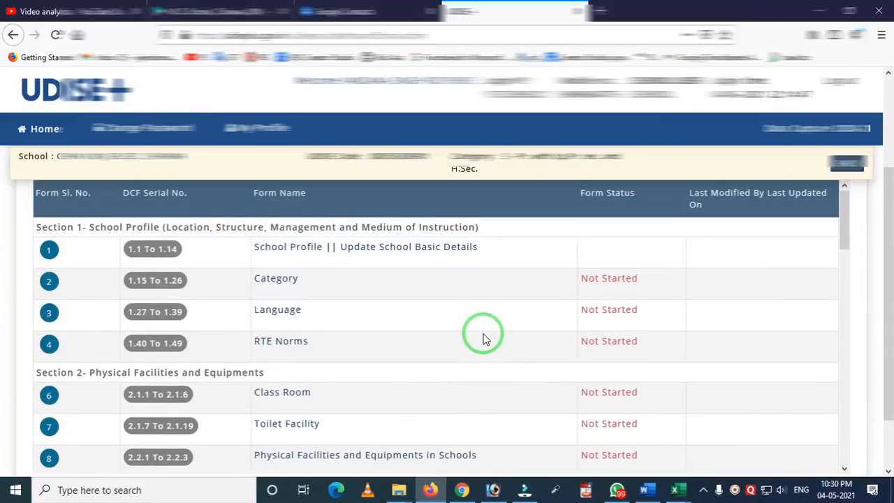
pyautogui.scroll(2, 487, 338)
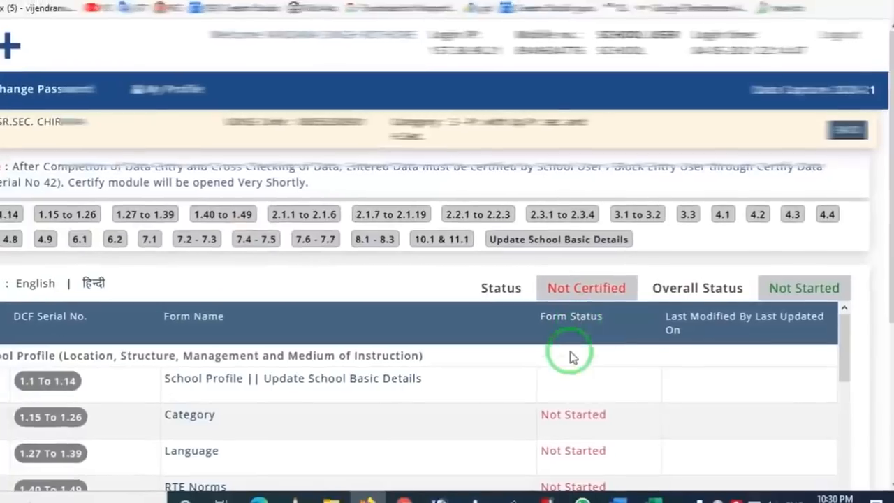
# Review the remaining DCF forms from ICT and Digital Initiatives through Validation and Comparison and the School Report download
pyautogui.scroll(-10, 551, 342)
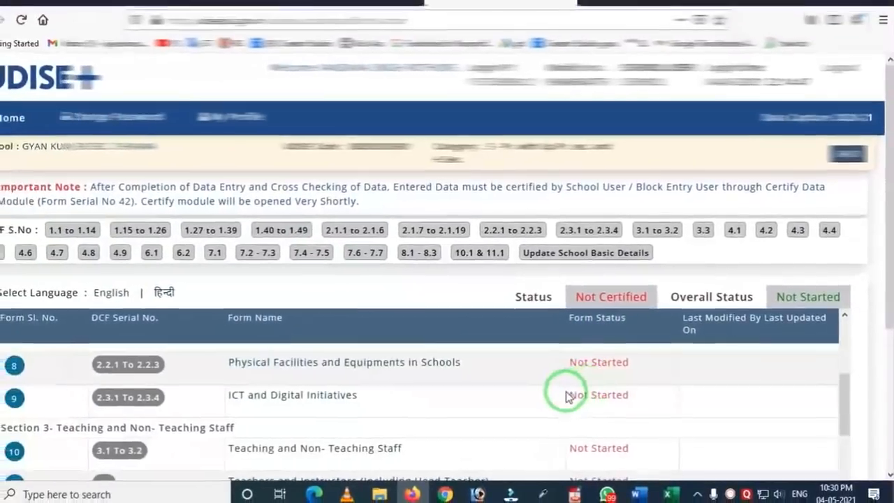
pyautogui.scroll(-10, 570, 400)
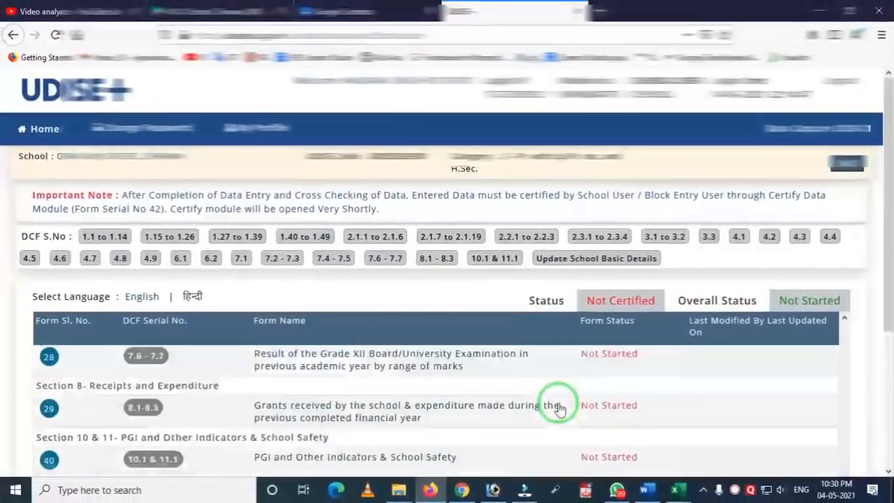
pyautogui.scroll(-3, 884, 450)
pyautogui.scroll(2, 883, 443)
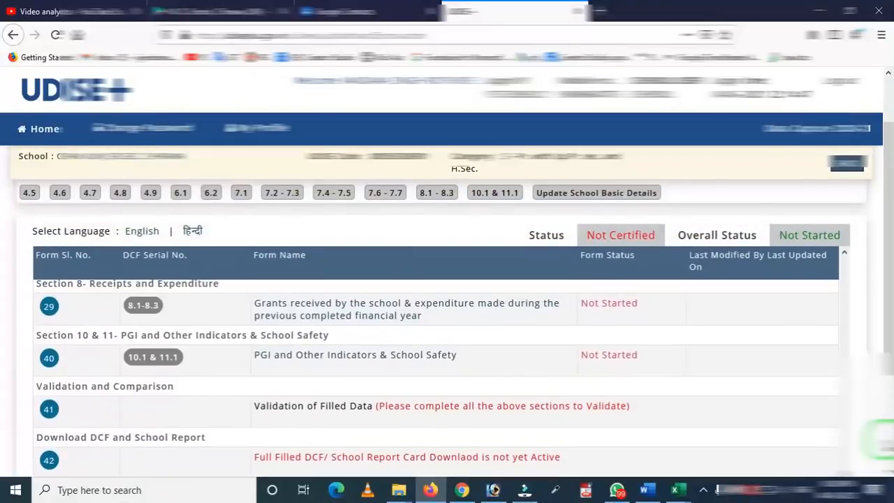
# Switch back to the first school's DCF page in Chrome and check its form statuses and overall status
pyautogui.click(493, 491)
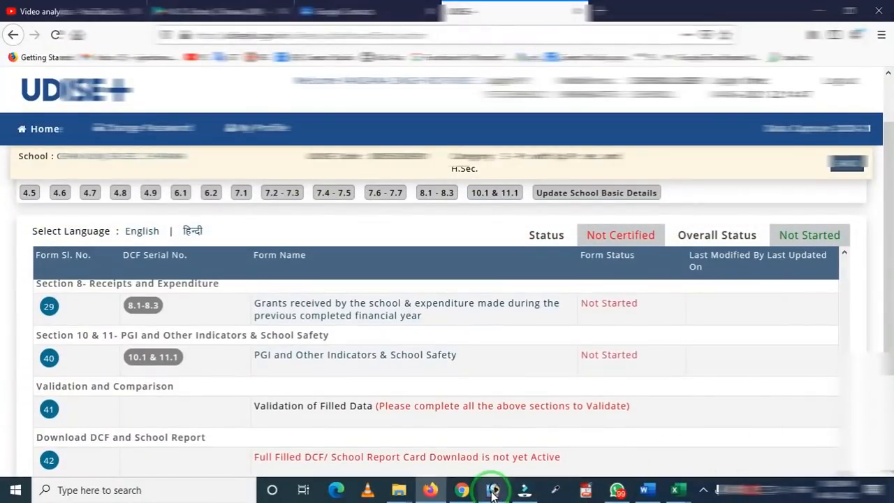
pyautogui.click(611, 437)
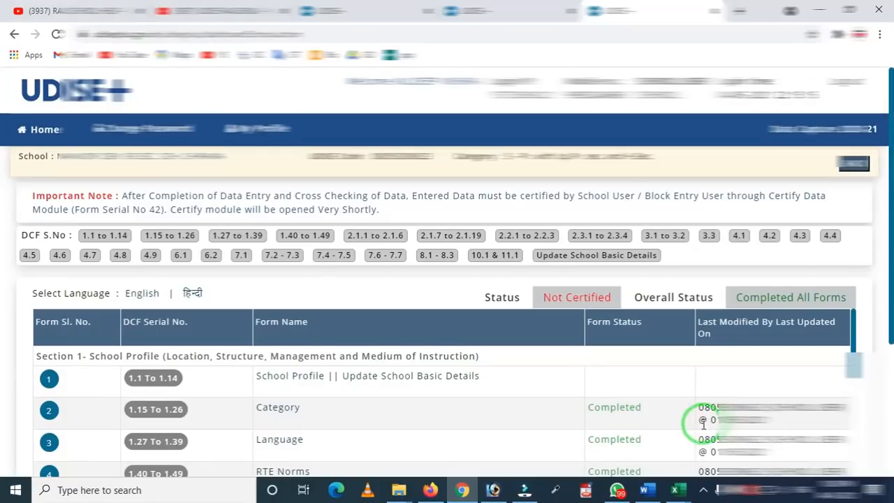
pyautogui.scroll(-1, 681, 423)
pyautogui.scroll(1, 682, 422)
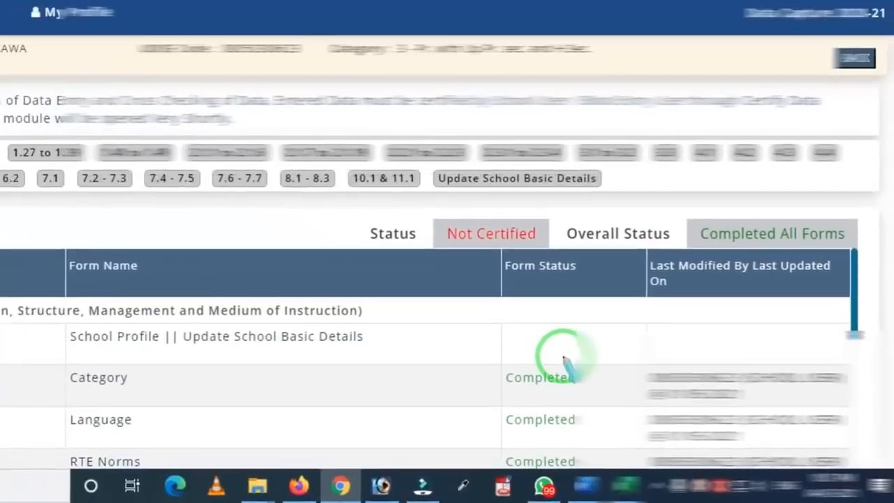
# Check the form statuses from Section 2 (Physical Facilities and Equipments) through Section 4 (New Admission, Enrolment and Repeaters)
pyautogui.scroll(-5, 599, 399)
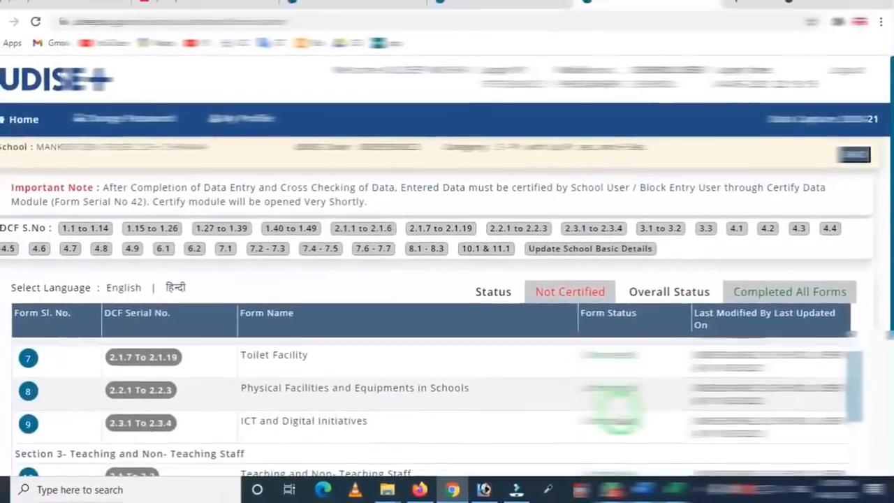
pyautogui.scroll(-2, 447, 335)
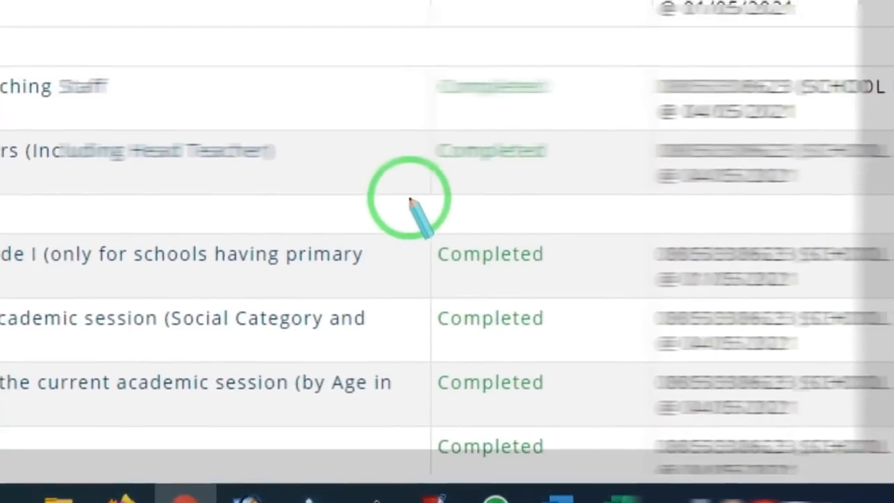
pyautogui.moveTo(381, 166)
pyautogui.mouseDown()
pyautogui.moveTo(453, 284)
pyautogui.moveTo(601, 282)
pyautogui.moveTo(589, 303)
pyautogui.mouseUp()
pyautogui.rightClick(529, 278)
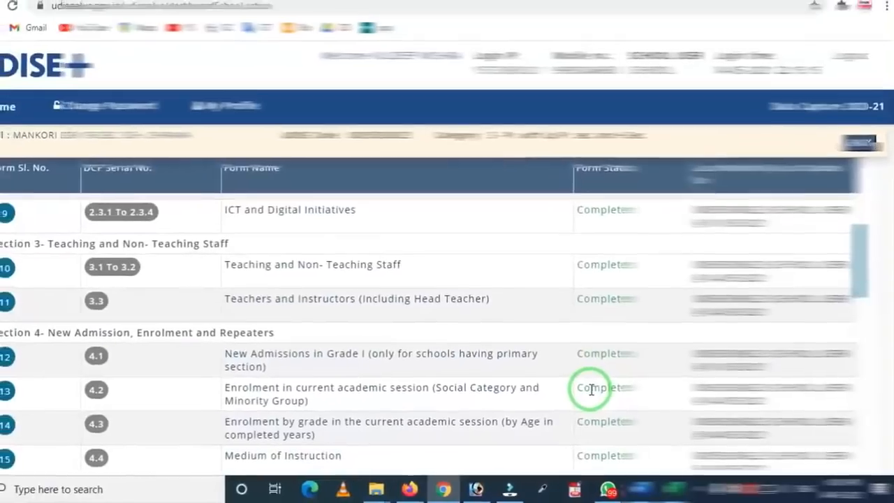
# Return to Section 1 (School Profile) and examine the form numbers and DCF serial numbers of its four forms
pyautogui.scroll(5, 596, 392)
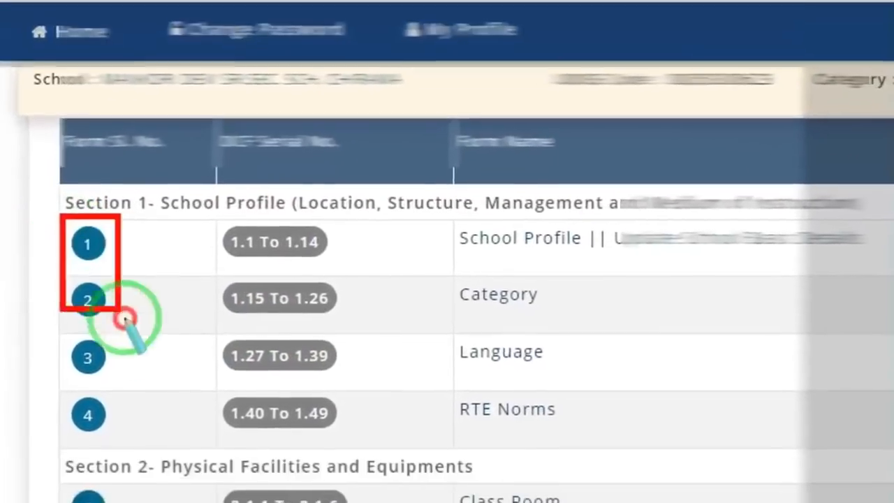
pyautogui.moveTo(125, 319)
pyautogui.mouseDown()
pyautogui.moveTo(321, 431)
pyautogui.moveTo(394, 450)
pyautogui.mouseUp()
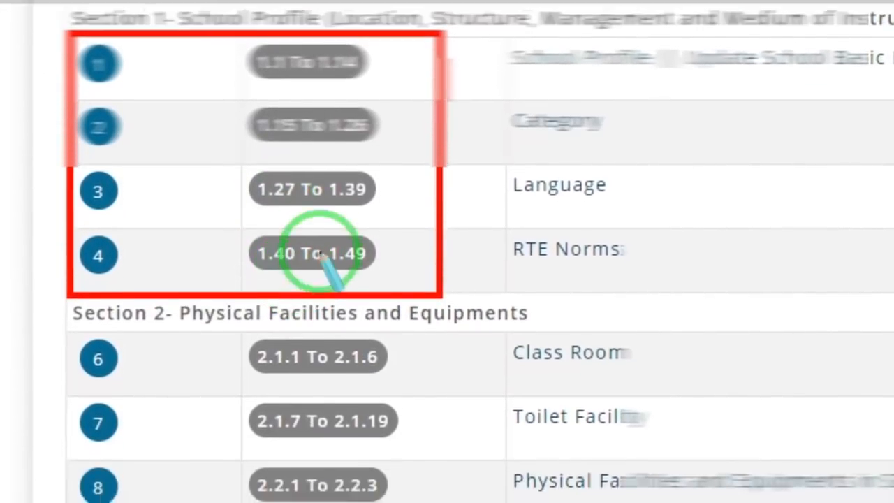
pyautogui.click(300, 212)
pyautogui.moveTo(298, 226)
pyautogui.mouseDown()
pyautogui.moveTo(368, 285)
pyautogui.moveTo(423, 295)
pyautogui.mouseUp()
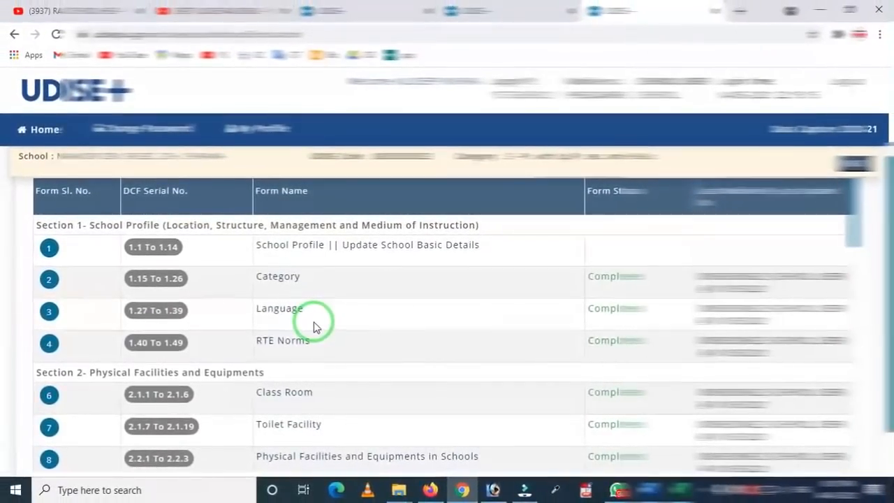
# Open the School Profile form (1.1 to 1.14), review its details through the Block notes, and proceed to the Category form
pyautogui.click(290, 246)
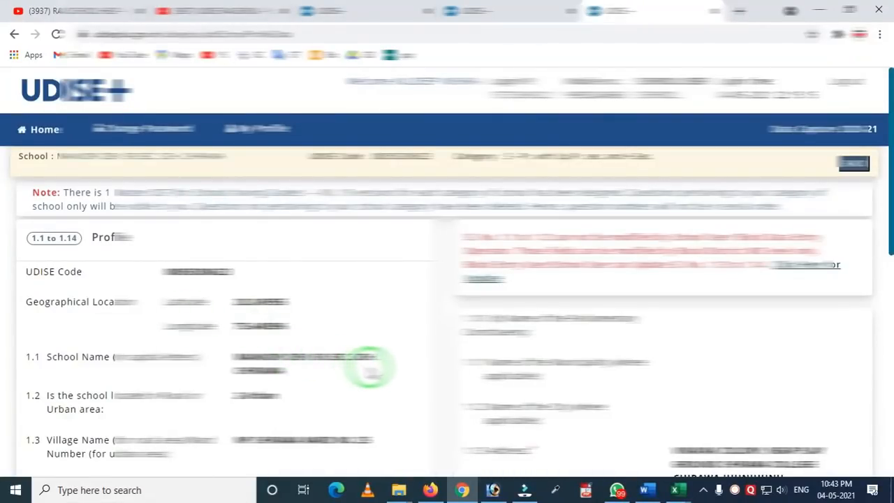
pyautogui.scroll(-1, 371, 366)
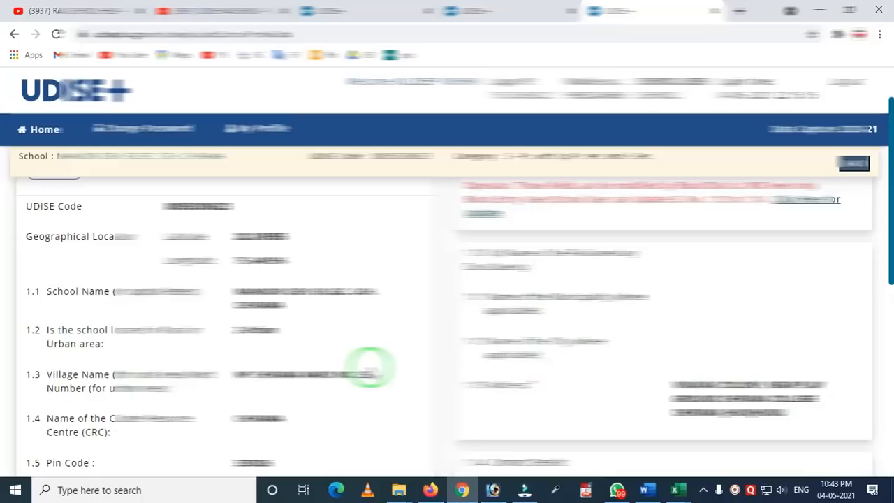
pyautogui.scroll(-1, 360, 360)
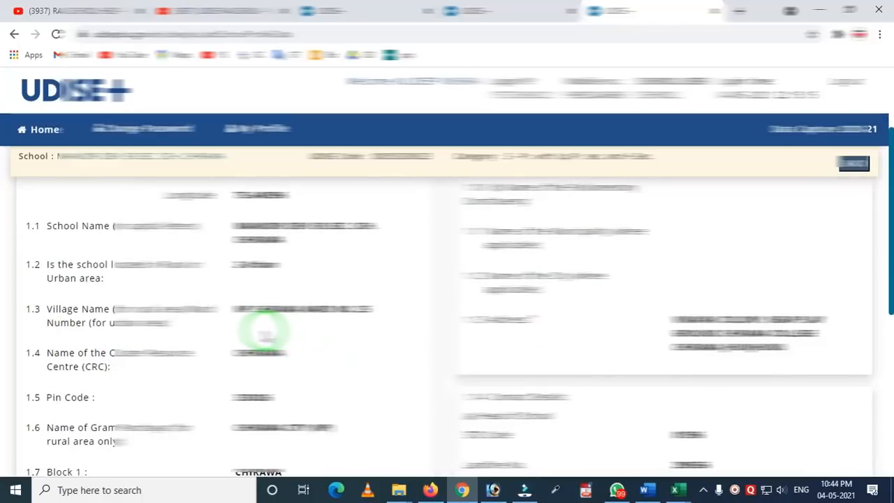
pyautogui.scroll(-4, 262, 327)
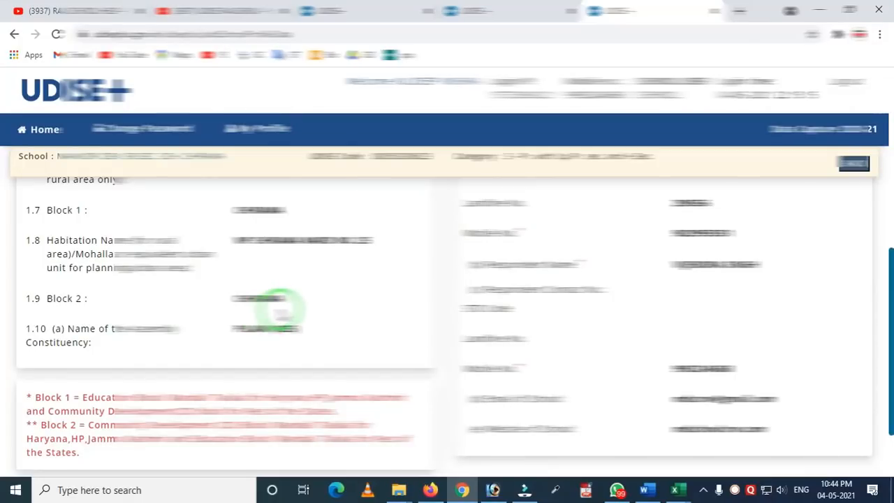
pyautogui.scroll(-2, 280, 306)
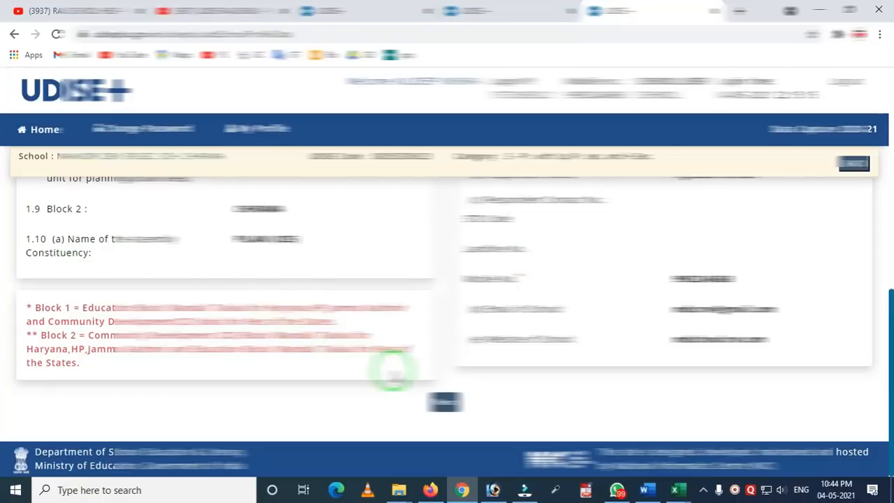
pyautogui.click(445, 400)
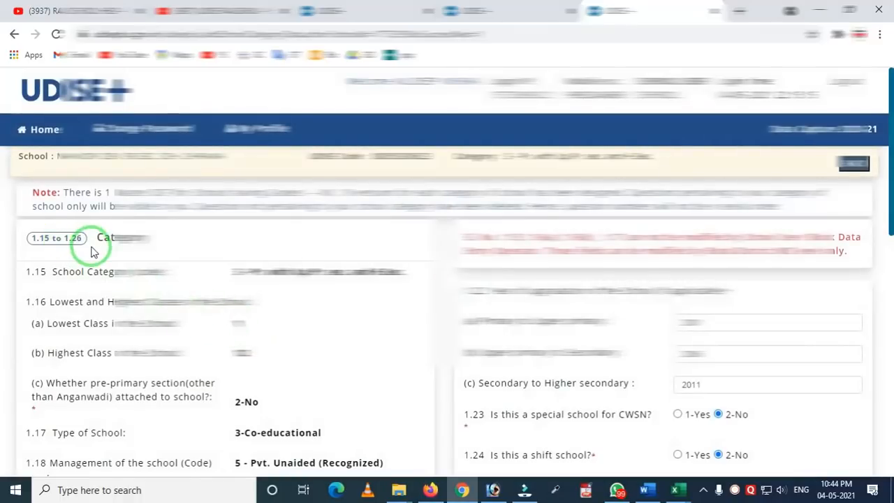
# Examine the Category form's school category code (1.15) and the lowest and highest classes (1.16)
pyautogui.moveTo(62, 217)
pyautogui.mouseDown()
pyautogui.moveTo(104, 270)
pyautogui.moveTo(190, 272)
pyautogui.mouseUp()
pyautogui.rightClick(116, 256)
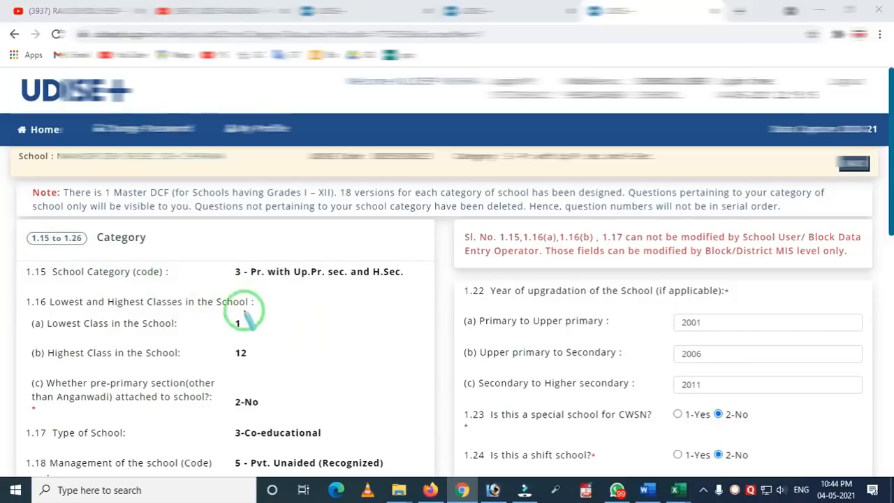
pyautogui.moveTo(186, 248)
pyautogui.mouseDown()
pyautogui.moveTo(455, 331)
pyautogui.moveTo(395, 318)
pyautogui.mouseUp()
pyautogui.moveTo(223, 269)
pyautogui.mouseDown()
pyautogui.moveTo(315, 303)
pyautogui.moveTo(423, 303)
pyautogui.moveTo(349, 302)
pyautogui.mouseUp()
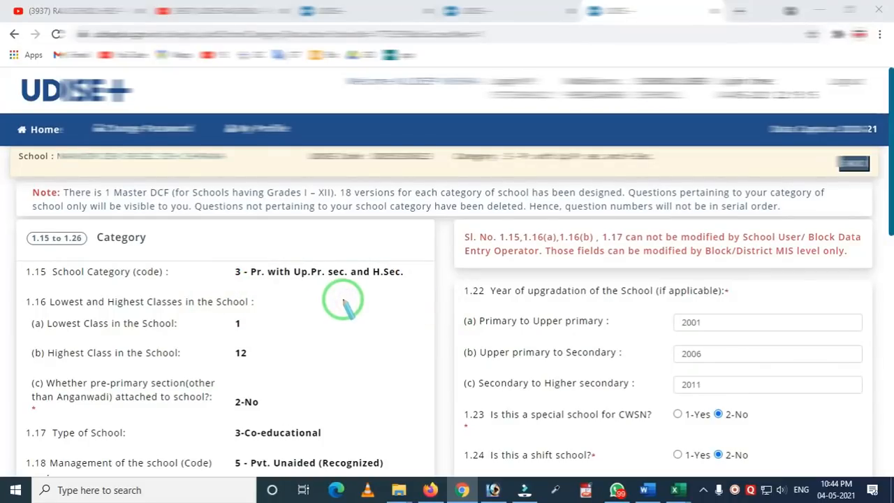
# Review the Category form's table for the number of sections by class (1.19)
pyautogui.scroll(-4, 359, 321)
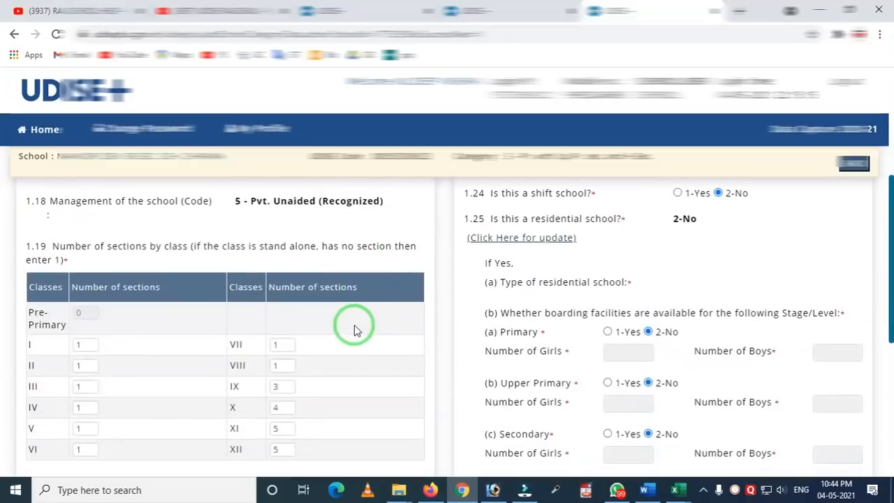
pyautogui.scroll(1, 322, 328)
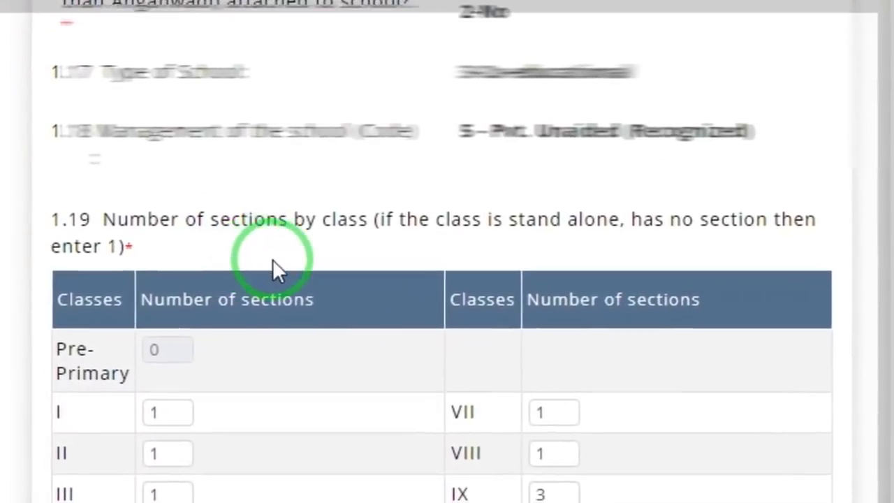
pyautogui.scroll(-1, 338, 252)
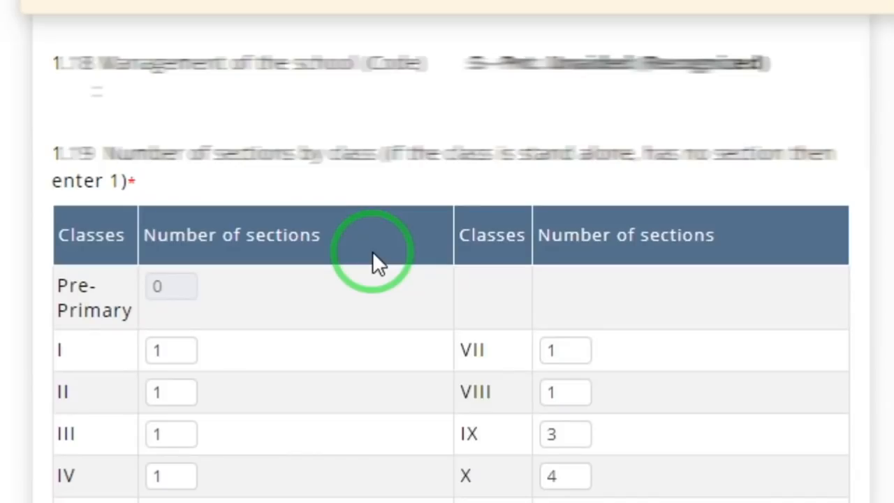
pyautogui.scroll(-3, 359, 310)
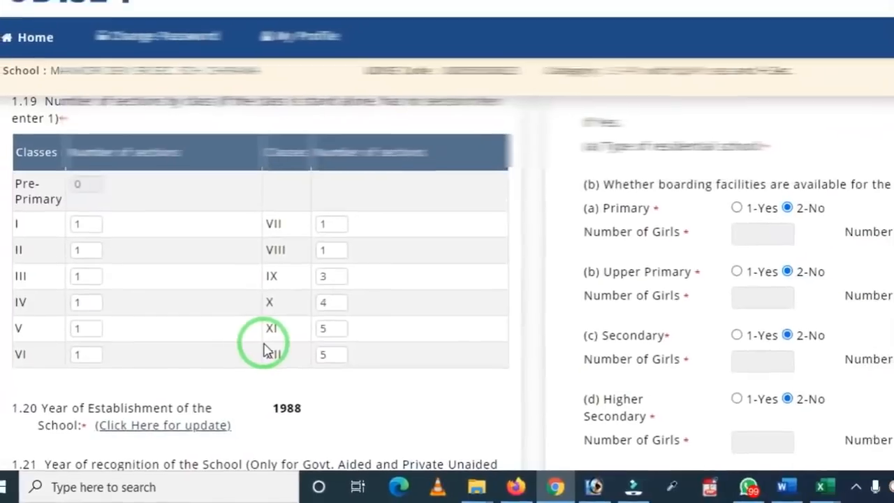
pyautogui.scroll(-2, 306, 314)
pyautogui.scroll(2, 303, 318)
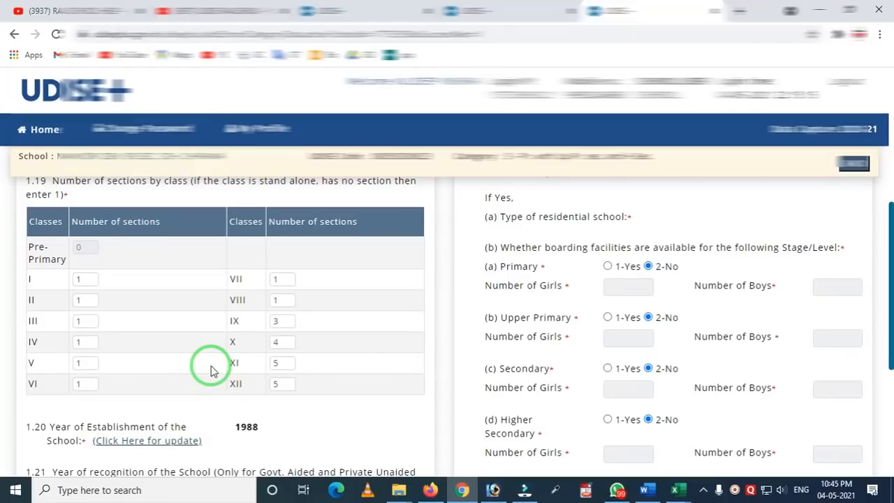
# Review the years of recognition (1.21) and upgradation (1.22), then save the Category form and continue to the Language form
pyautogui.scroll(-3, 241, 378)
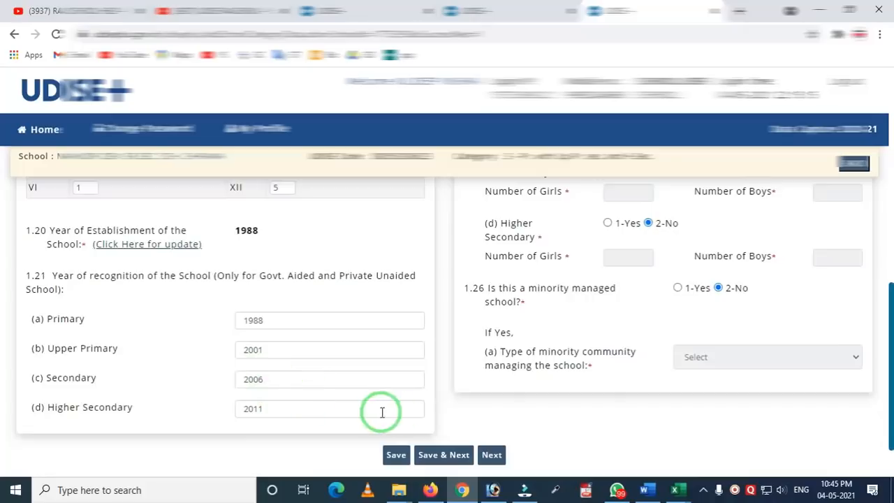
pyautogui.scroll(4, 361, 409)
pyautogui.scroll(3, 657, 314)
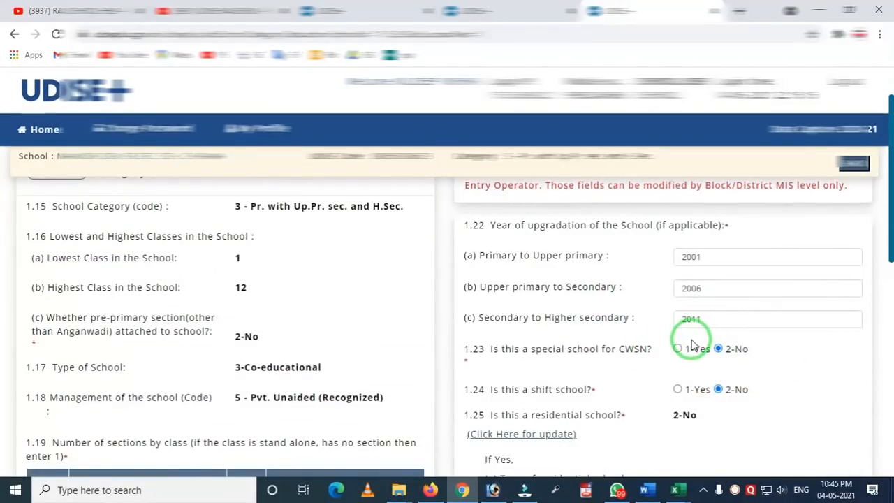
pyautogui.scroll(-6, 692, 346)
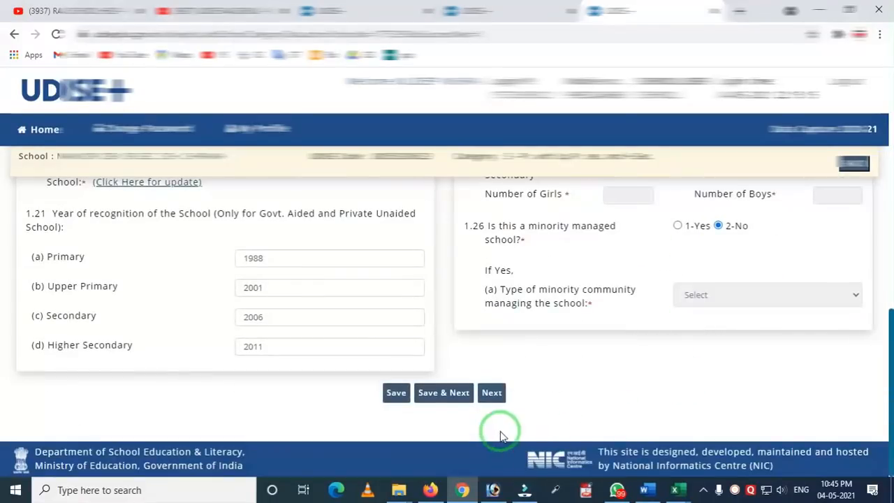
pyautogui.click(454, 402)
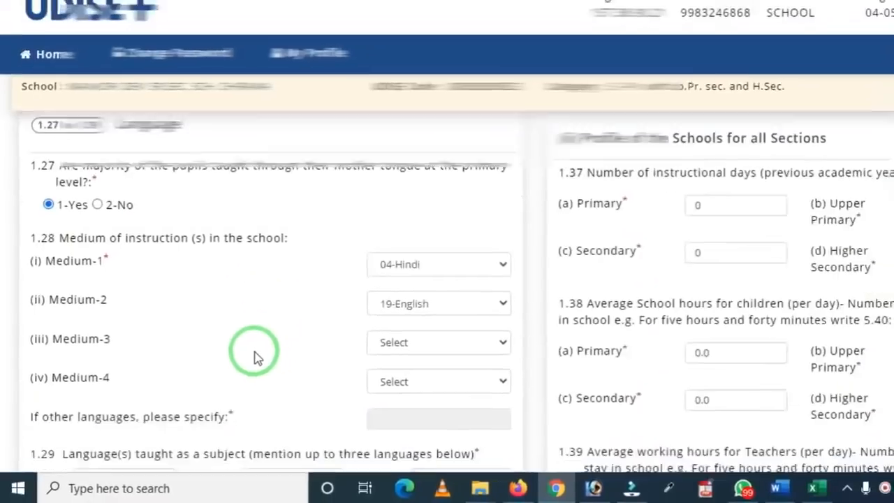
# Check the choices for the third language taught as a subject (1.29), keeping 14-Sanskrit
pyautogui.scroll(-3, 234, 364)
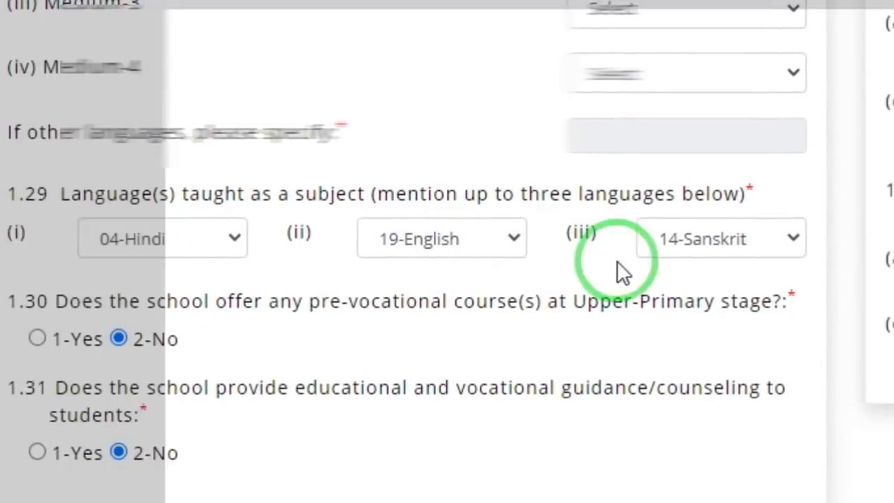
pyautogui.click(698, 243)
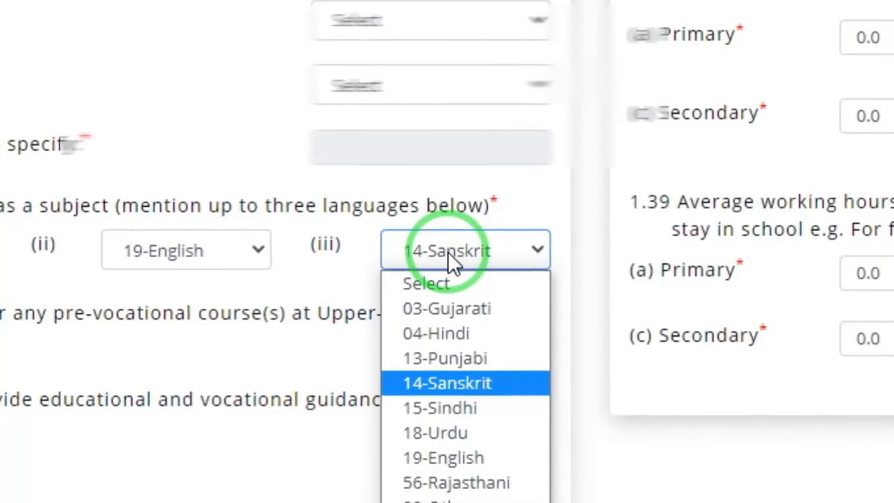
pyautogui.click(448, 251)
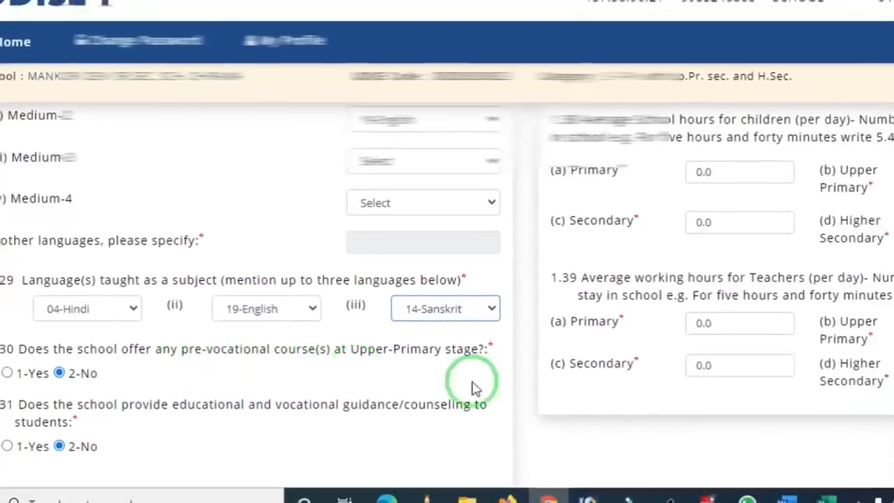
# Examine the fields for the number of instructional days in the previous academic year (1.37), from Primary to Higher Secondary
pyautogui.scroll(4, 764, 446)
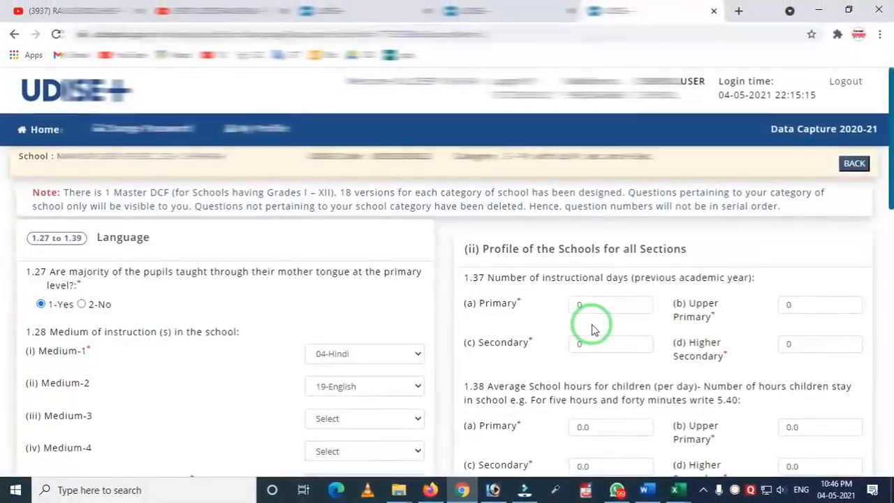
pyautogui.moveTo(453, 260)
pyautogui.mouseDown()
pyautogui.moveTo(579, 368)
pyautogui.moveTo(853, 381)
pyautogui.mouseUp()
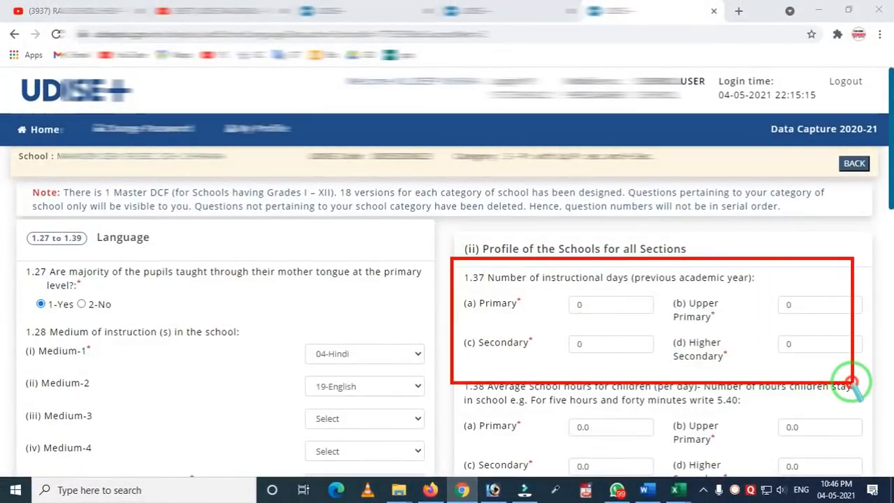
pyautogui.rightClick(634, 367)
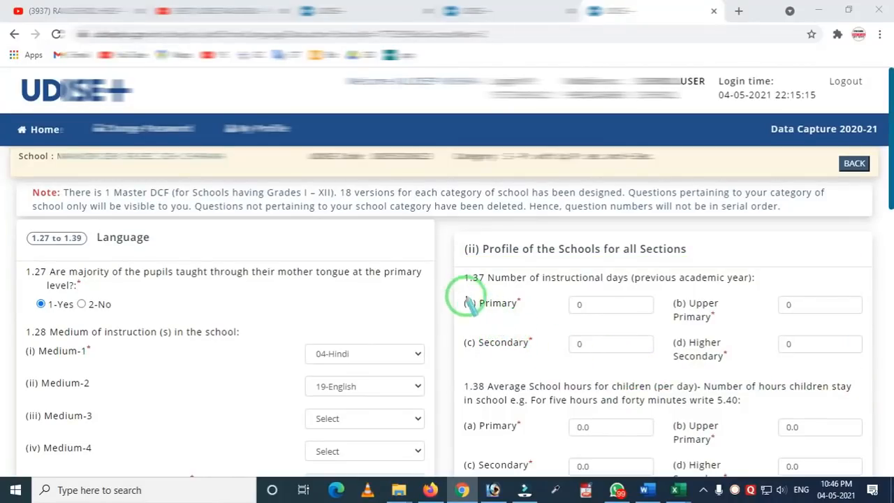
pyautogui.moveTo(462, 278)
pyautogui.mouseDown()
pyautogui.moveTo(528, 309)
pyautogui.moveTo(731, 343)
pyautogui.moveTo(825, 373)
pyautogui.mouseUp()
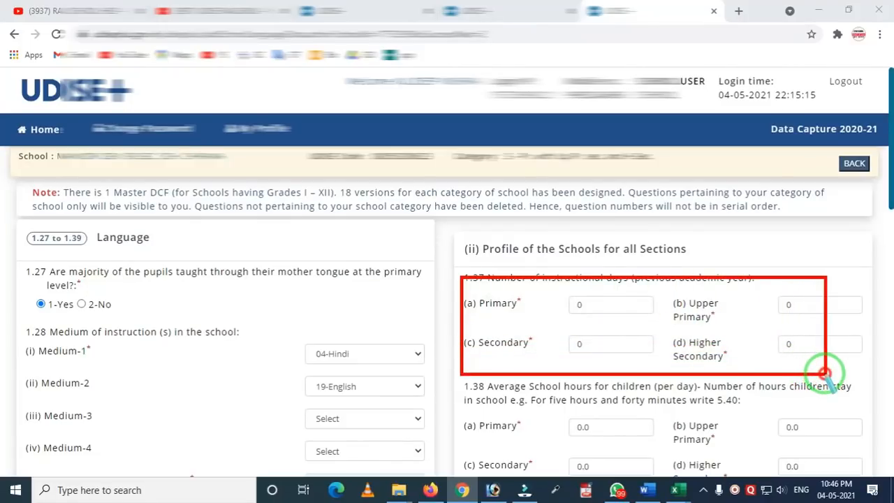
pyautogui.rightClick(633, 331)
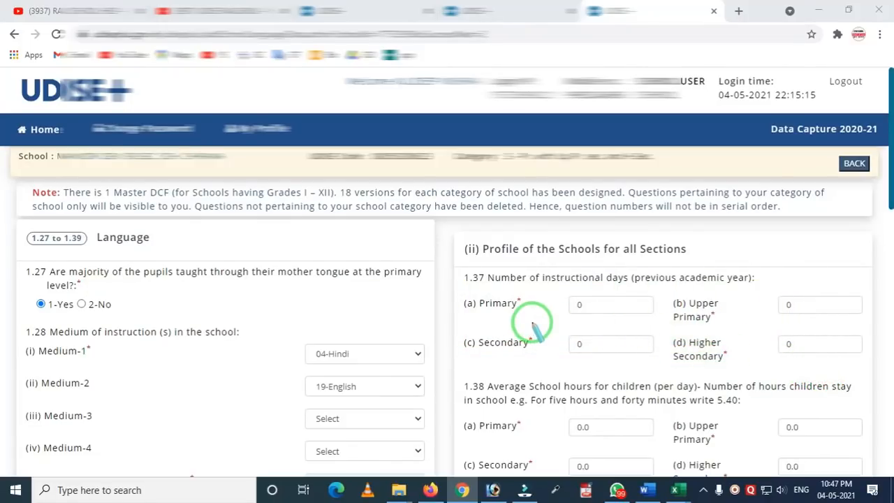
# Review the average school hours (1.38) and the remaining Language form questions, then save the form and continue to RTE Norms
pyautogui.scroll(-1, 535, 328)
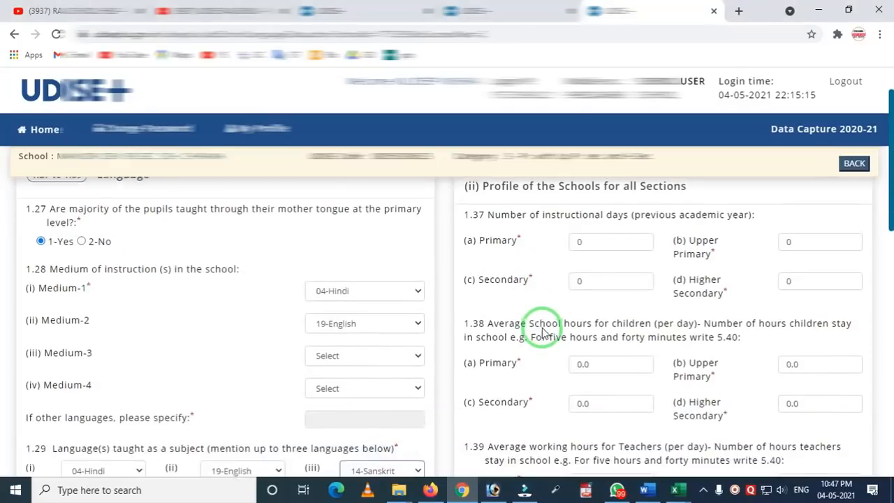
pyautogui.scroll(-10, 551, 333)
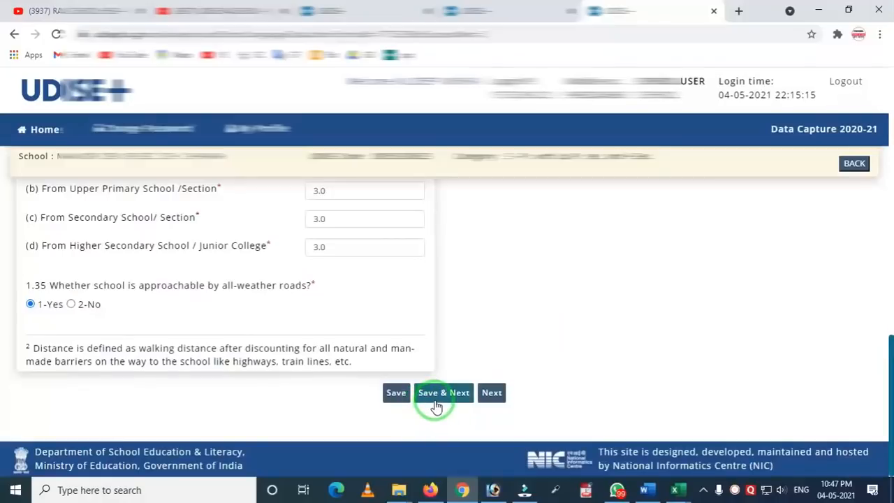
pyautogui.click(435, 405)
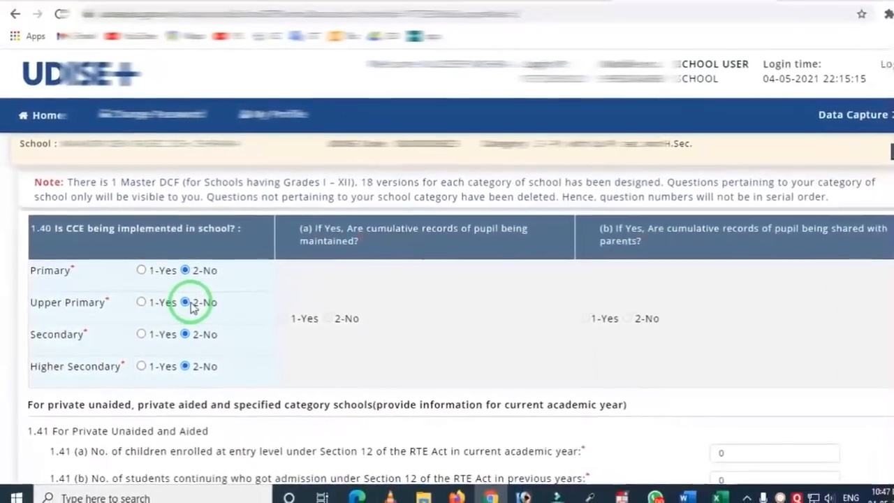
# Review the CCE (1.40), Section 12 admission (1.41) and class-wise enrolment (1.42) questions, then save the RTE form and continue to Class Room
pyautogui.scroll(-2, 218, 298)
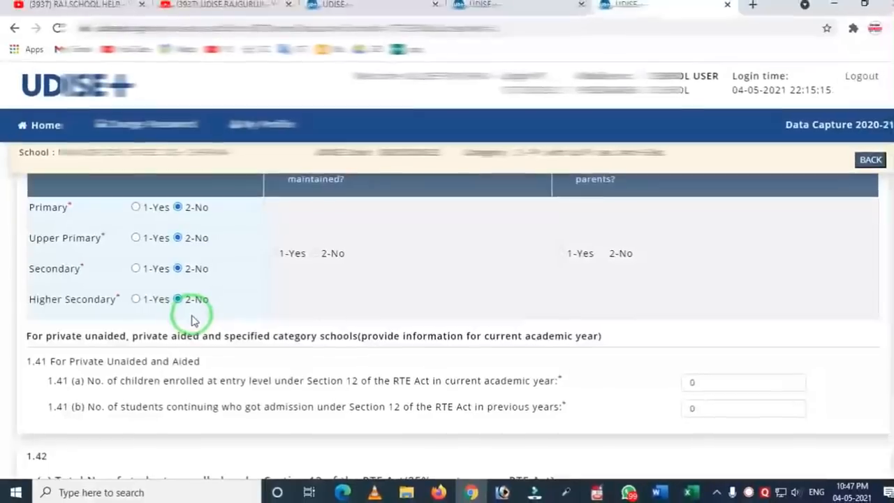
pyautogui.scroll(-3, 194, 320)
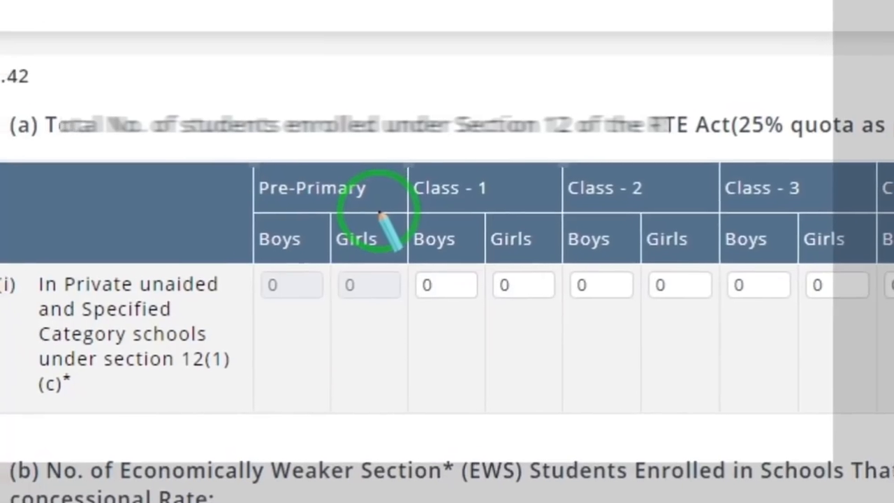
pyautogui.moveTo(282, 171)
pyautogui.mouseDown()
pyautogui.moveTo(354, 275)
pyautogui.moveTo(540, 315)
pyautogui.mouseUp()
pyautogui.moveTo(599, 330); pyautogui.dragTo(893, 306)
pyautogui.rightClick(760, 300)
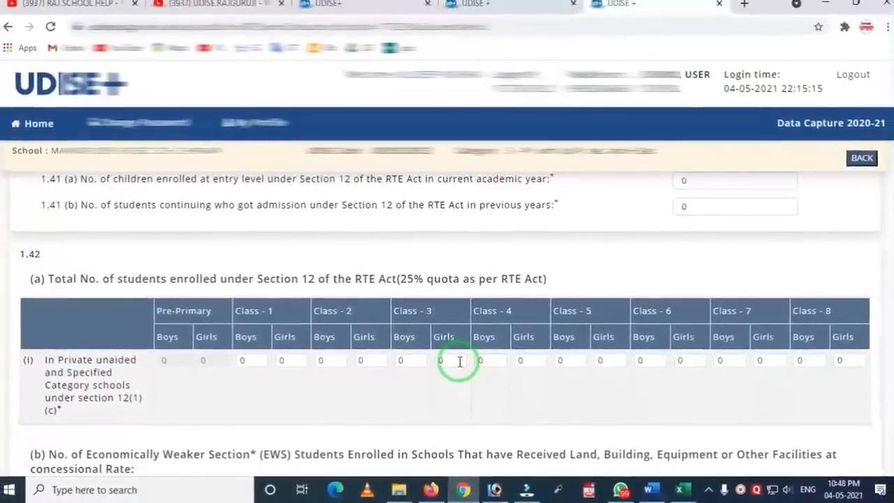
pyautogui.scroll(-3, 447, 360)
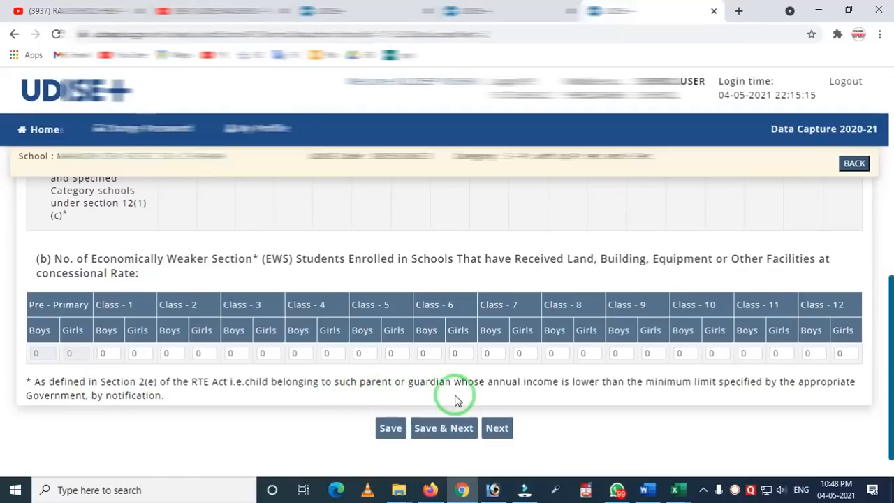
pyautogui.click(451, 439)
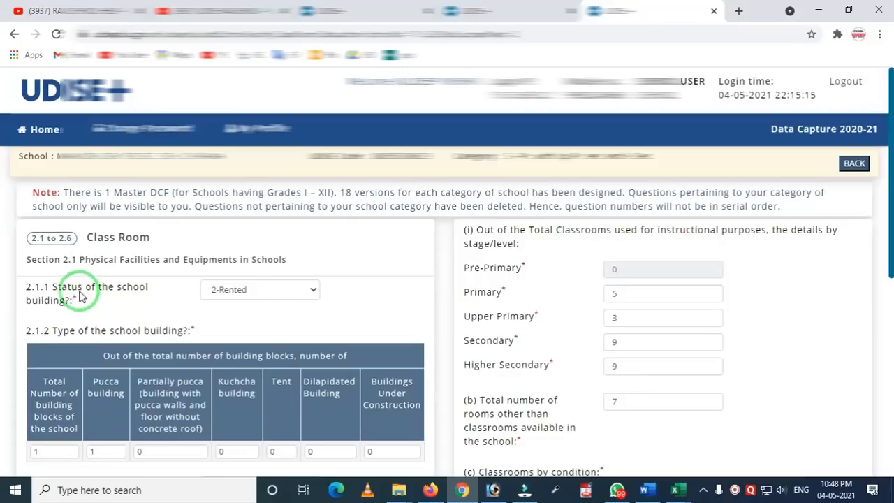
# Check the choices for the status of the school building (2.1.1), keeping 2-Rented
pyautogui.hotkey('ctrl', 'alt', 'g')
pyautogui.moveTo(13, 223)
pyautogui.mouseDown()
pyautogui.moveTo(120, 278)
pyautogui.moveTo(223, 277)
pyautogui.mouseUp()
pyautogui.rightClick(176, 264)
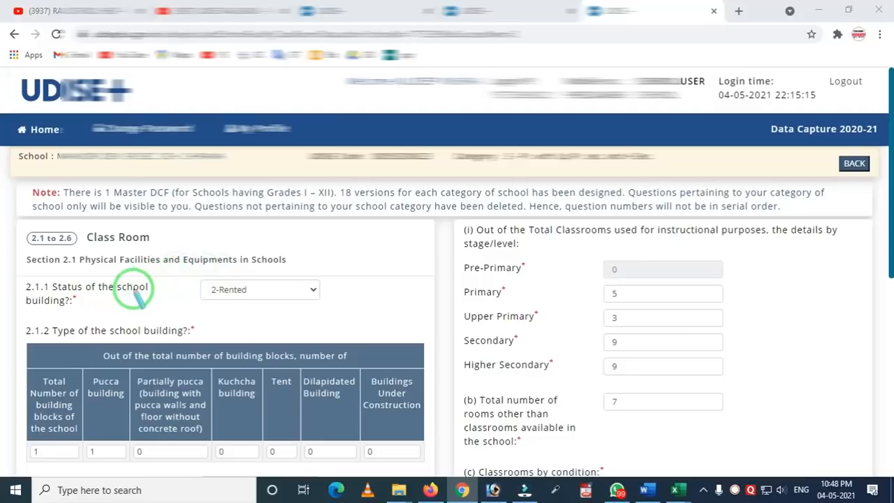
pyautogui.moveTo(11, 264)
pyautogui.mouseDown()
pyautogui.moveTo(132, 338)
pyautogui.moveTo(313, 338)
pyautogui.mouseUp()
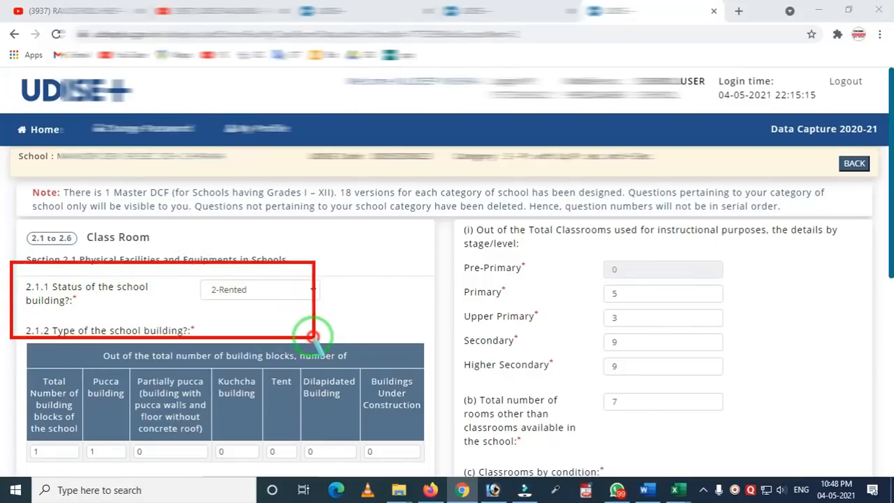
pyautogui.rightClick(275, 319)
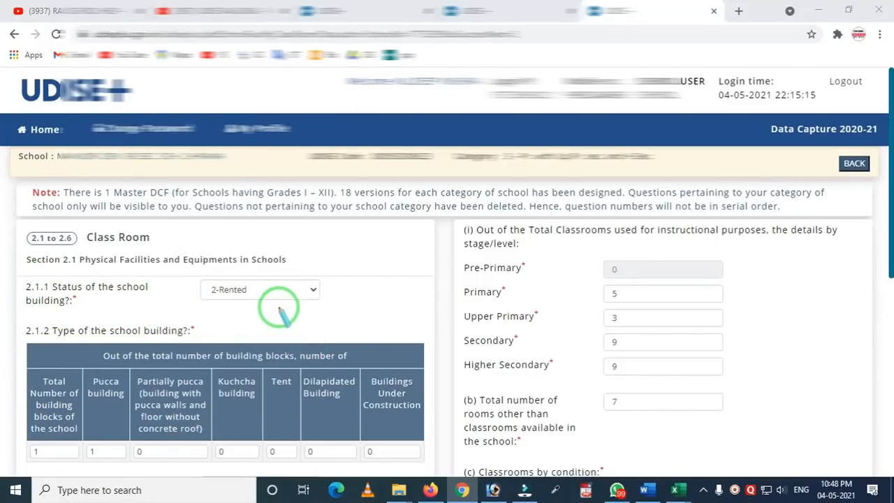
pyautogui.click(282, 294)
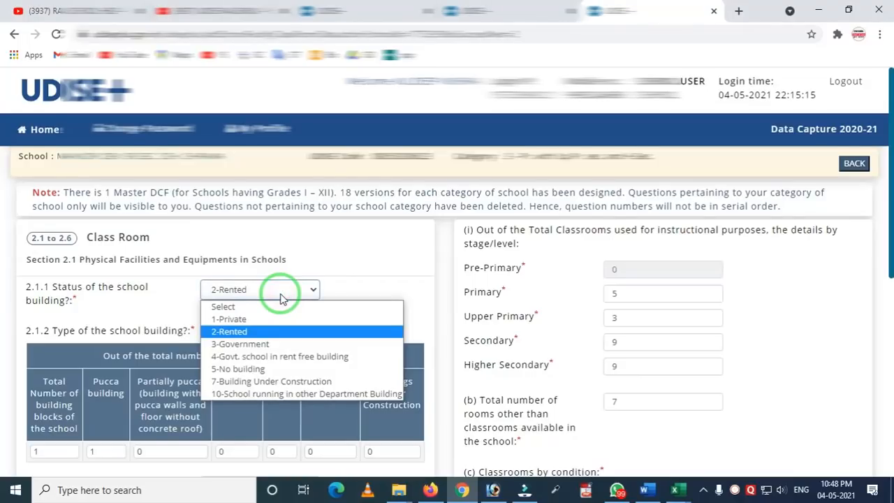
pyautogui.click(332, 292)
# Check the choices for the type of boundary wall (2.1.3), keeping 1-Pucca
pyautogui.scroll(-2, 297, 314)
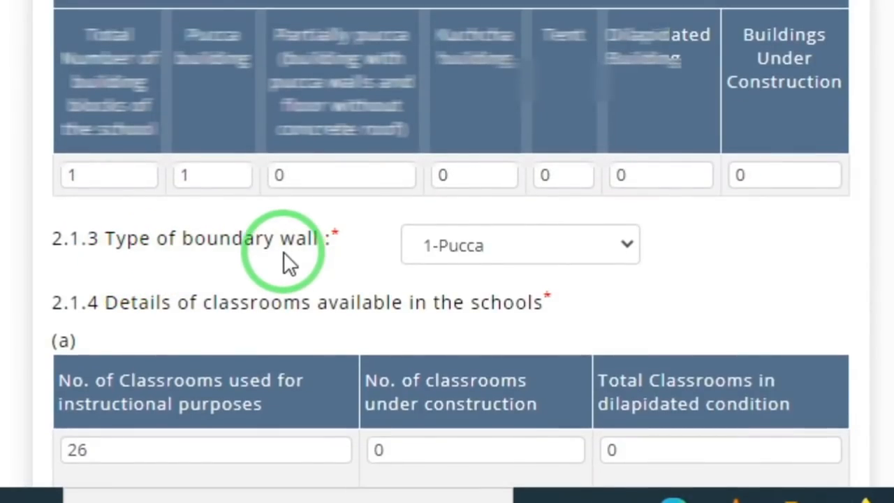
pyautogui.click(559, 253)
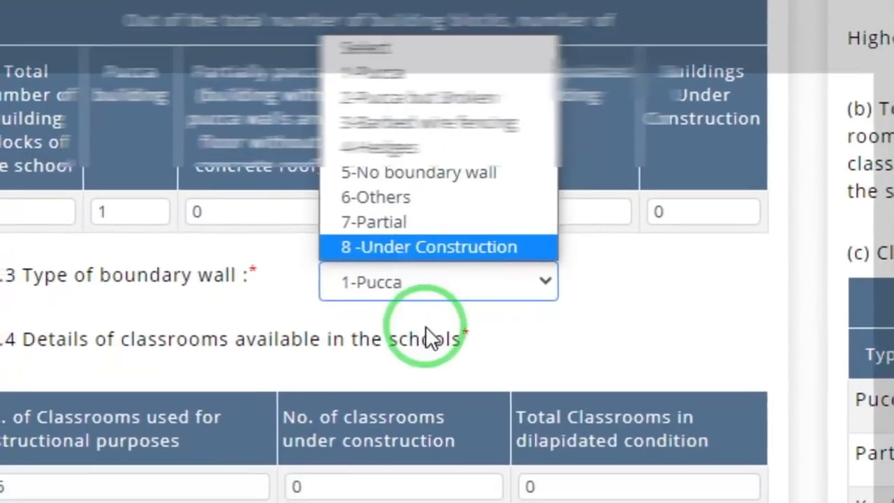
pyautogui.click(381, 281)
# Examine the number of classrooms used for instructional purposes (2.1.4 a) and the notes beneath the table
pyautogui.scroll(-1, 401, 353)
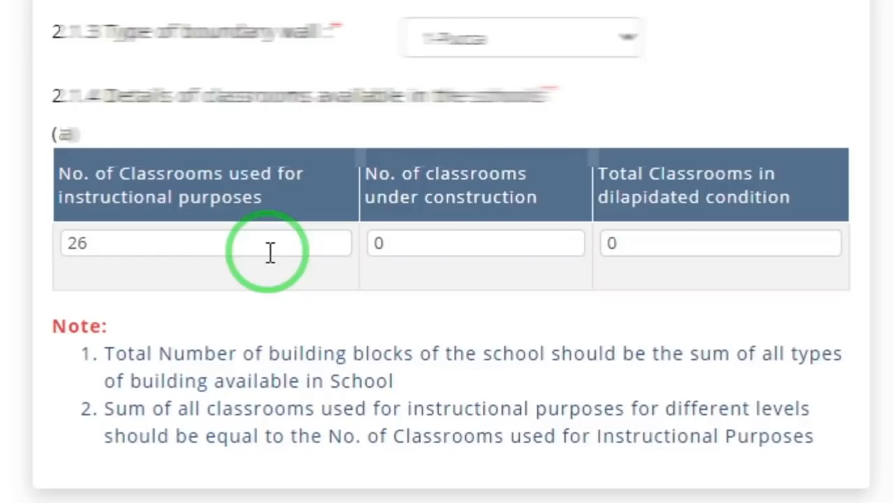
pyautogui.scroll(-1, 258, 255)
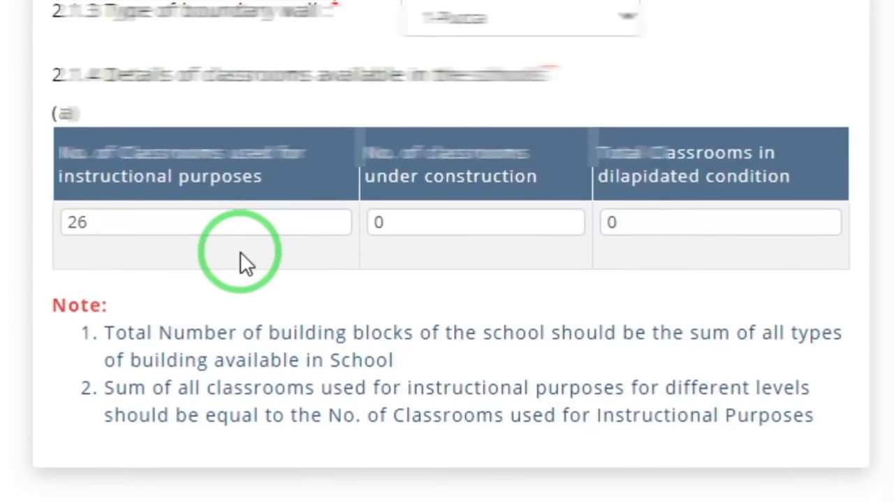
pyautogui.hotkey('ctrl', 'shift', 'd')
pyautogui.moveTo(47, 170); pyautogui.dragTo(248, 264)
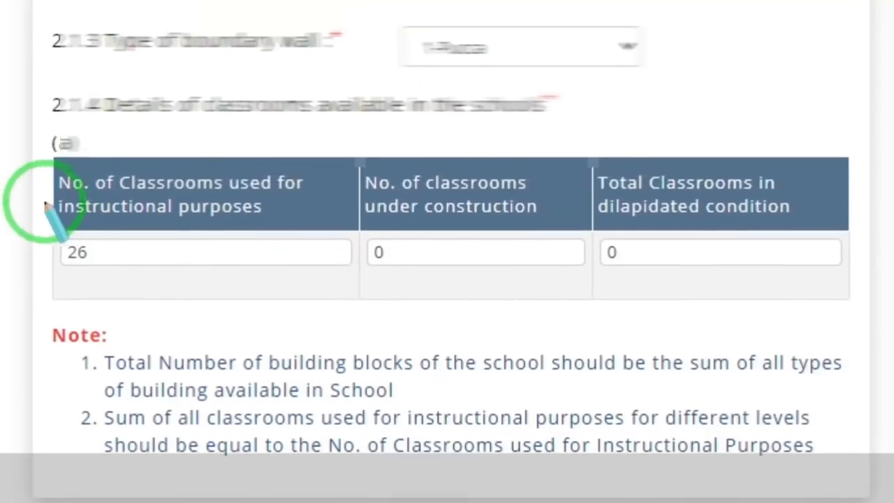
pyautogui.moveTo(38, 166)
pyautogui.mouseDown()
pyautogui.moveTo(61, 237)
pyautogui.moveTo(168, 269)
pyautogui.mouseUp()
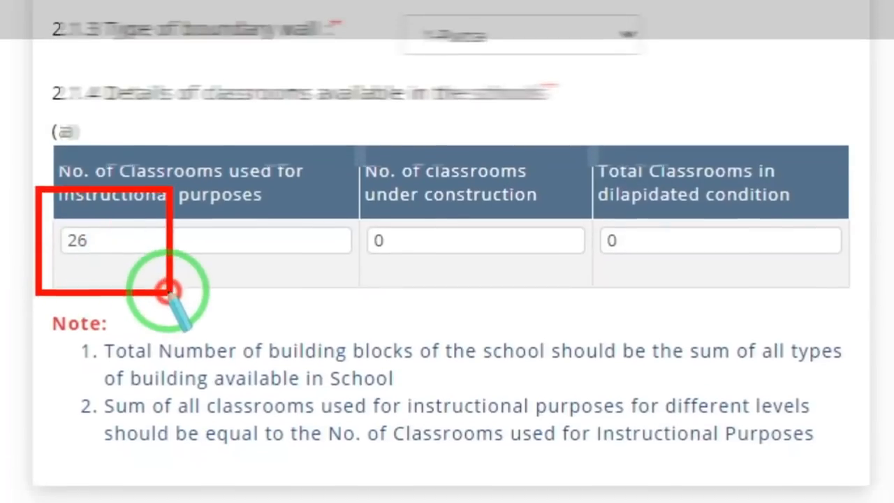
pyautogui.click(183, 256)
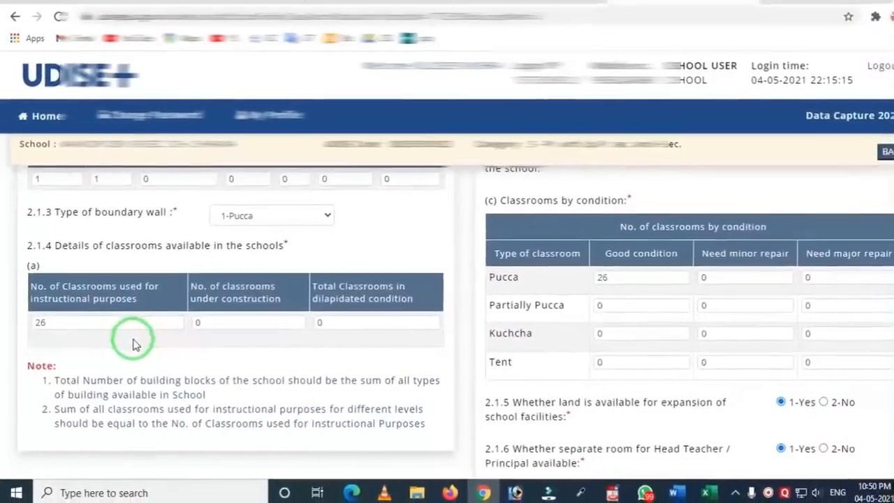
# Compare the instructional classrooms by stage, the other rooms (b) and the classrooms by condition (c) with the classroom total in 2.1.4
pyautogui.scroll(4, 137, 344)
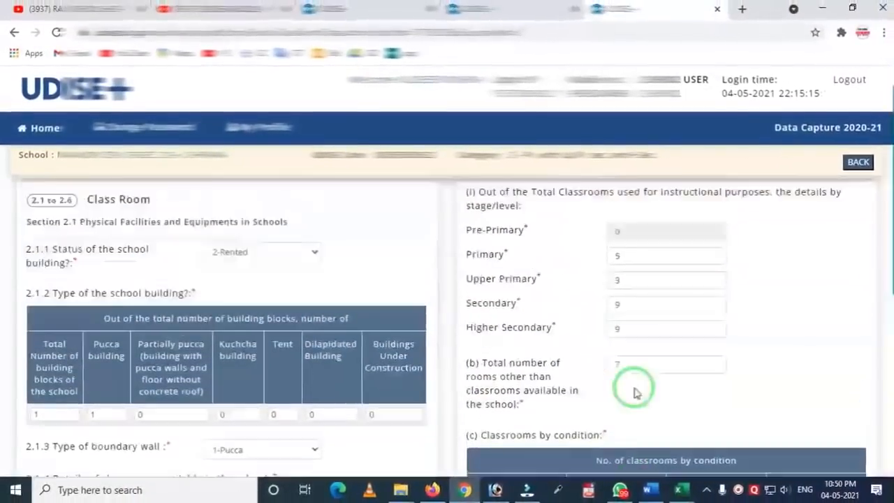
pyautogui.scroll(1, 615, 357)
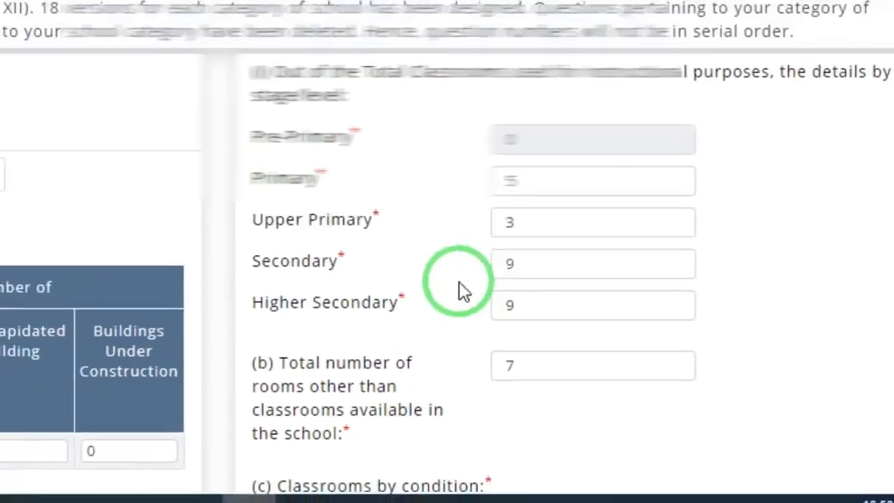
pyautogui.scroll(-4, 110, 380)
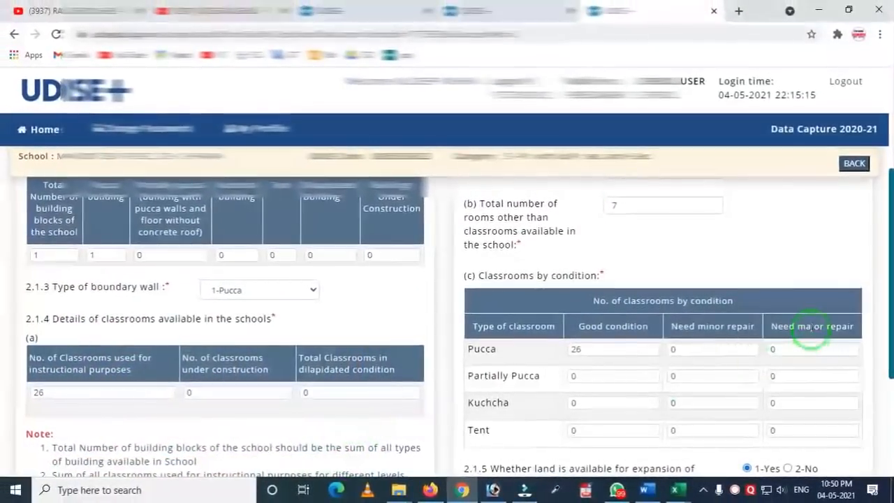
pyautogui.scroll(3, 810, 325)
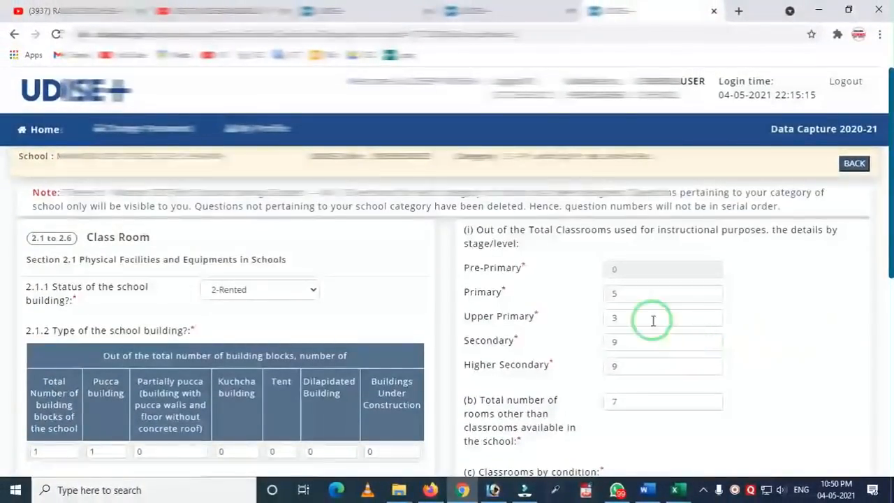
pyautogui.scroll(-1, 641, 296)
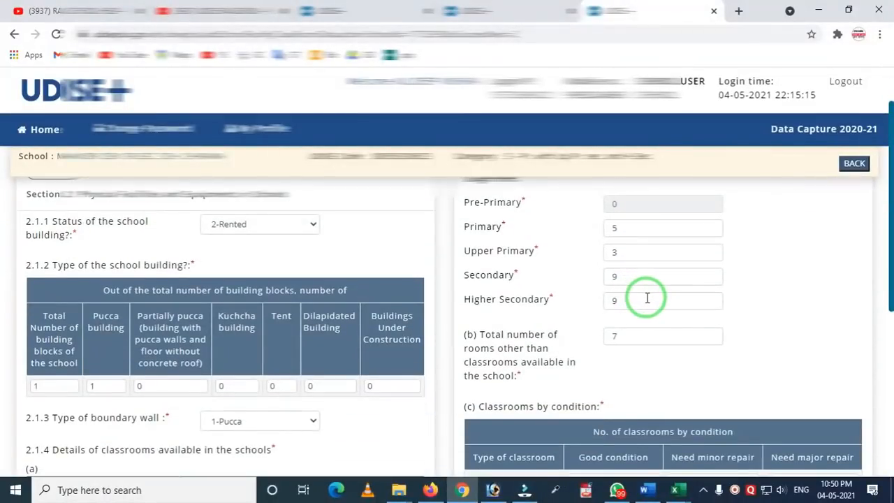
pyautogui.scroll(-2, 646, 302)
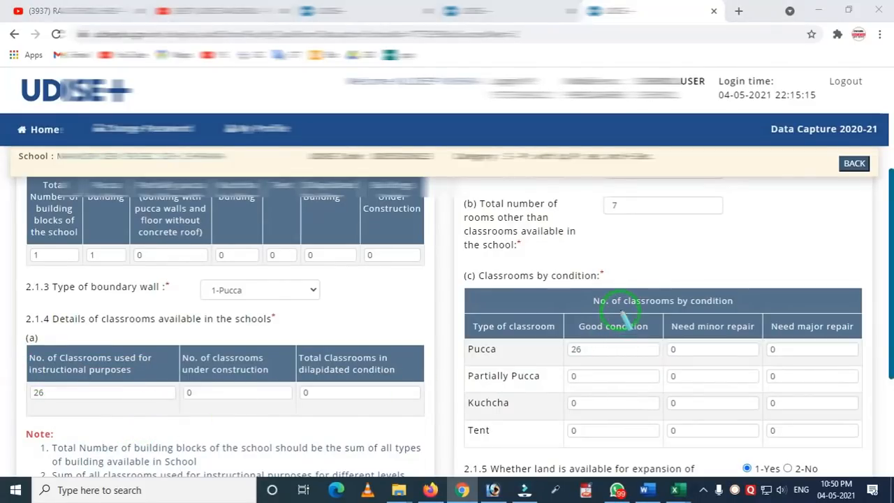
pyautogui.hotkey('ctrl', '+')
pyautogui.scroll(3, 624, 299)
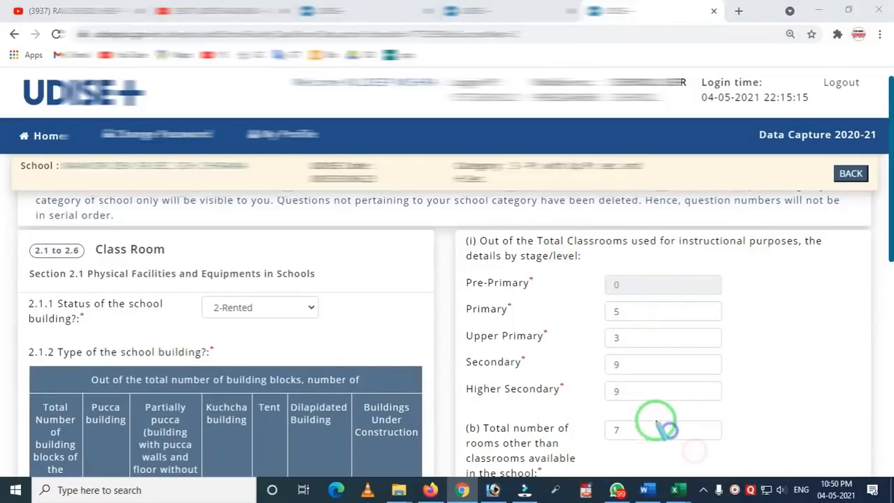
pyautogui.scroll(-3, 632, 411)
pyautogui.scroll(-1, 594, 355)
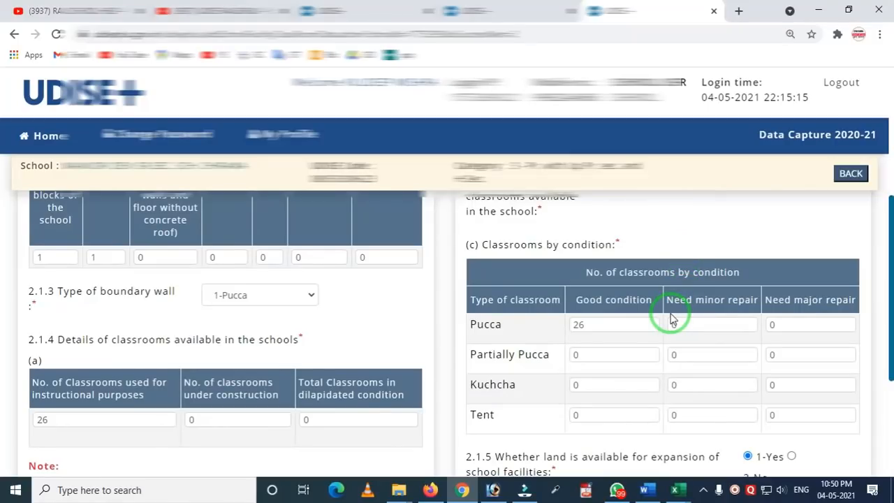
# Review the expansion land (2.1.5) and Head Teacher room (2.1.6) answers, then save the Class Room form and continue to Toilet Facility
pyautogui.scroll(-2, 670, 317)
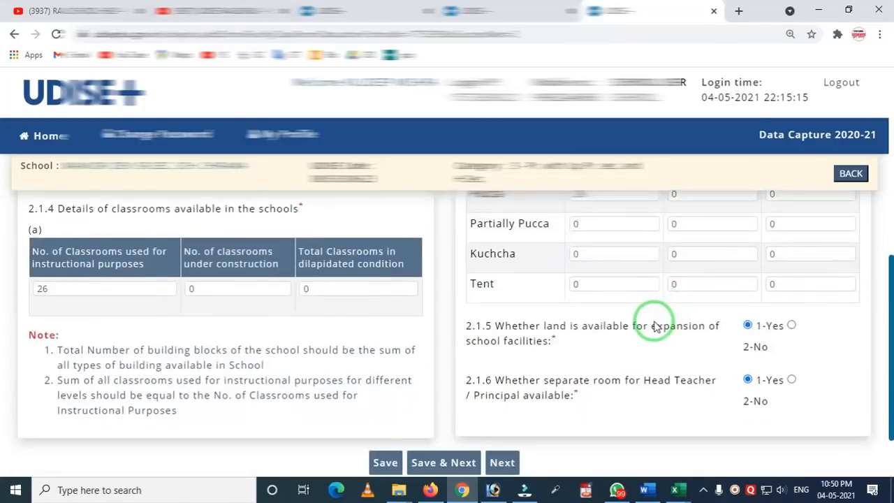
pyautogui.scroll(-1, 654, 326)
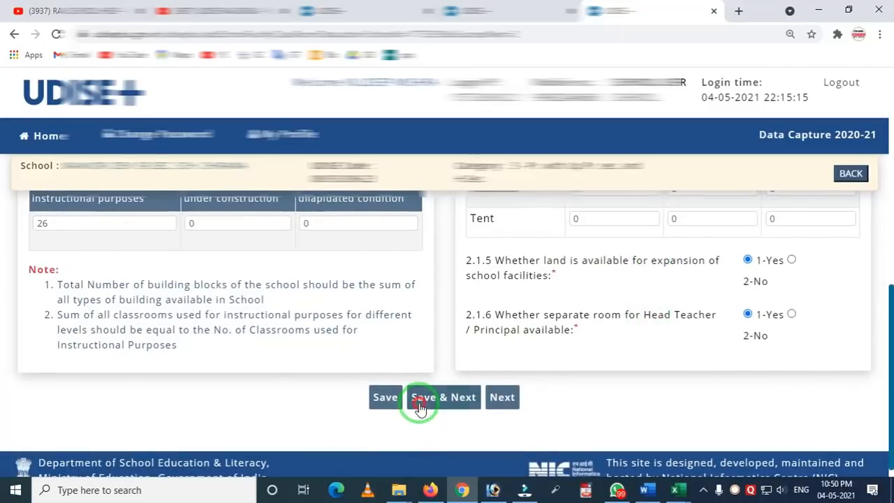
pyautogui.click(419, 407)
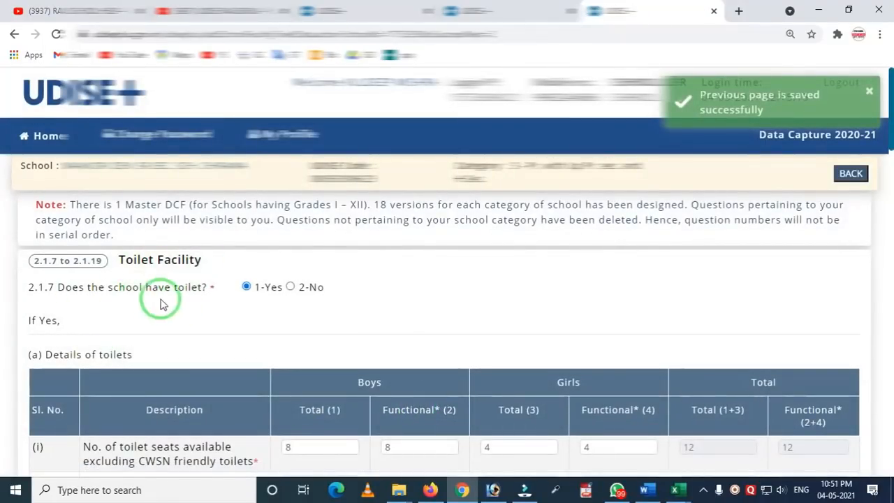
# Review the Toilet Facility form's toilet details, hand washing, drinking water sources, playground and medical check-up answers
pyautogui.scroll(-4, 203, 328)
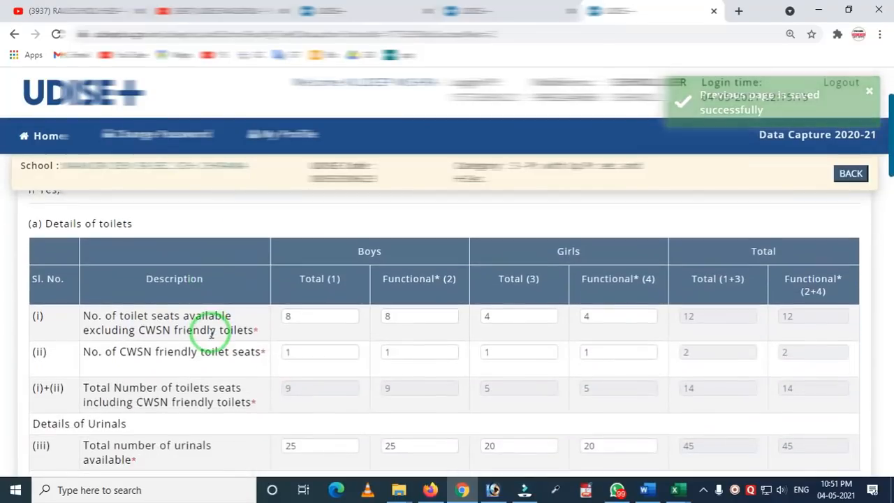
pyautogui.scroll(3, 213, 339)
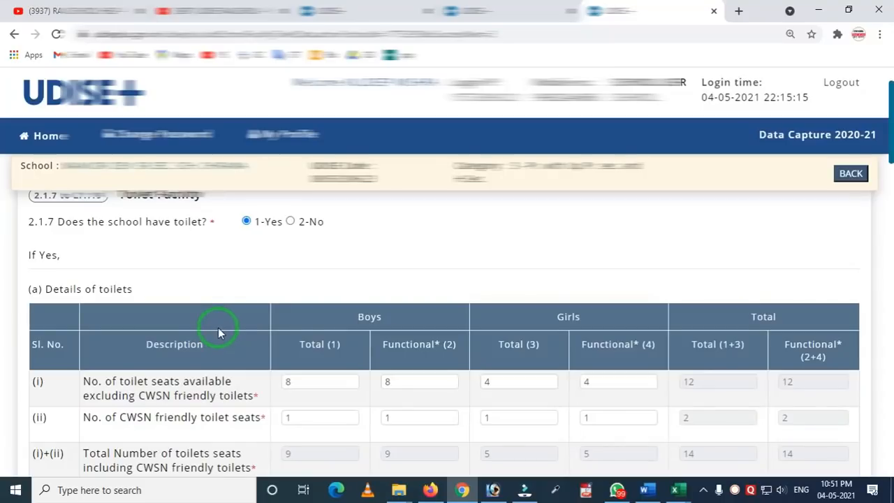
pyautogui.scroll(-7, 524, 331)
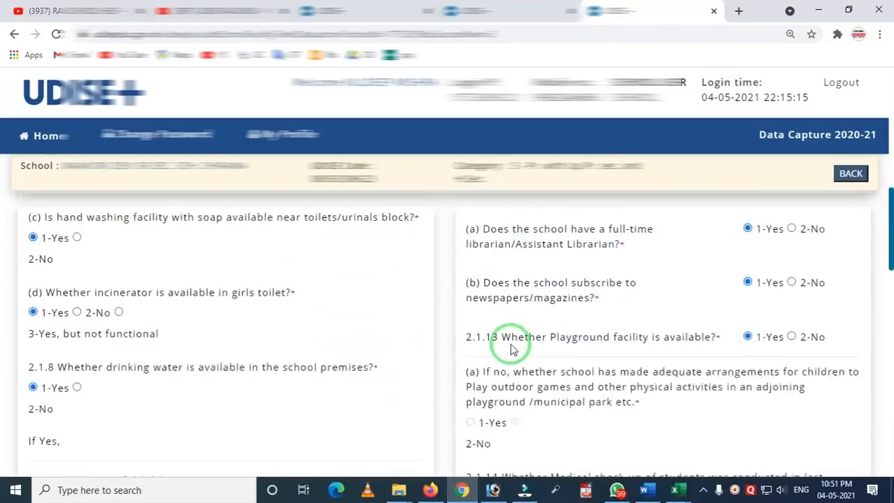
pyautogui.scroll(-3, 500, 353)
pyautogui.scroll(2, 468, 346)
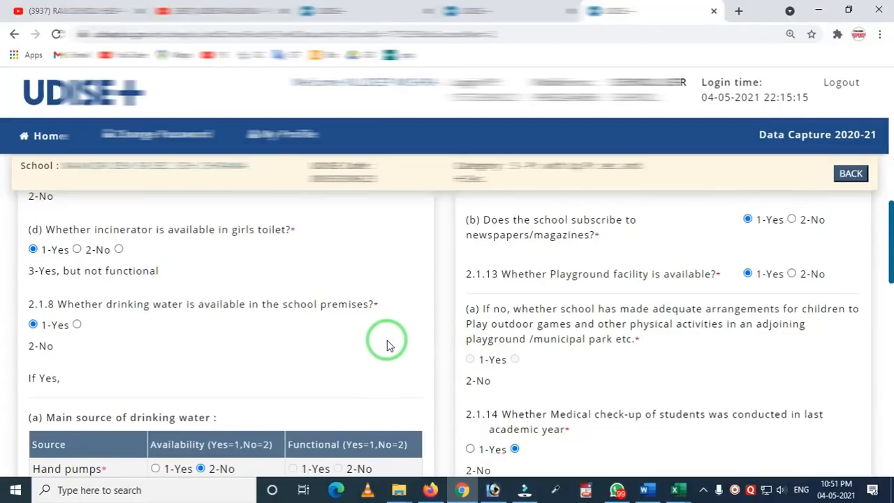
pyautogui.scroll(-2, 389, 344)
pyautogui.scroll(-10, 387, 344)
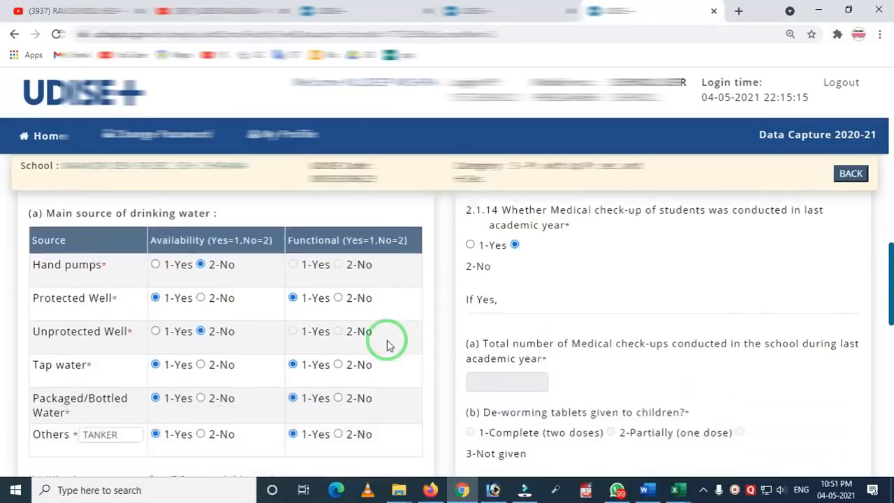
# Examine the Library, Book Bank and Reading Corner table (2.1.12), including the total and government-publisher book counts
pyautogui.scroll(-2, 387, 346)
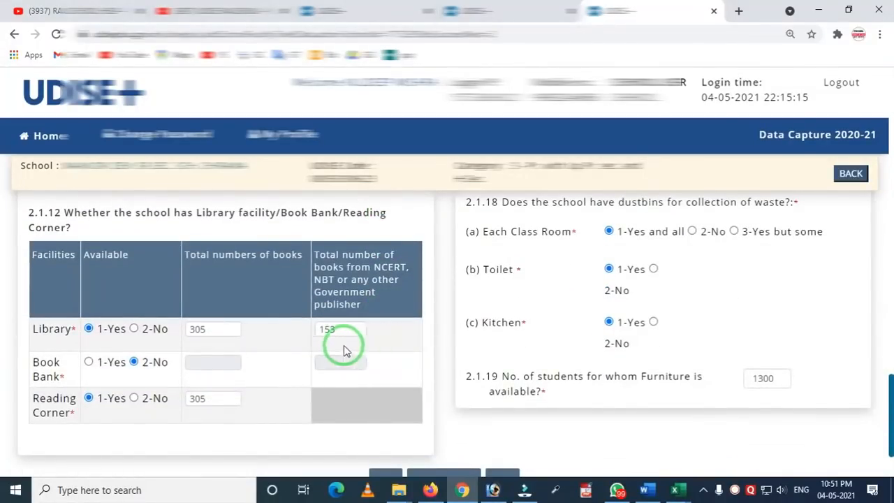
pyautogui.scroll(1, 265, 336)
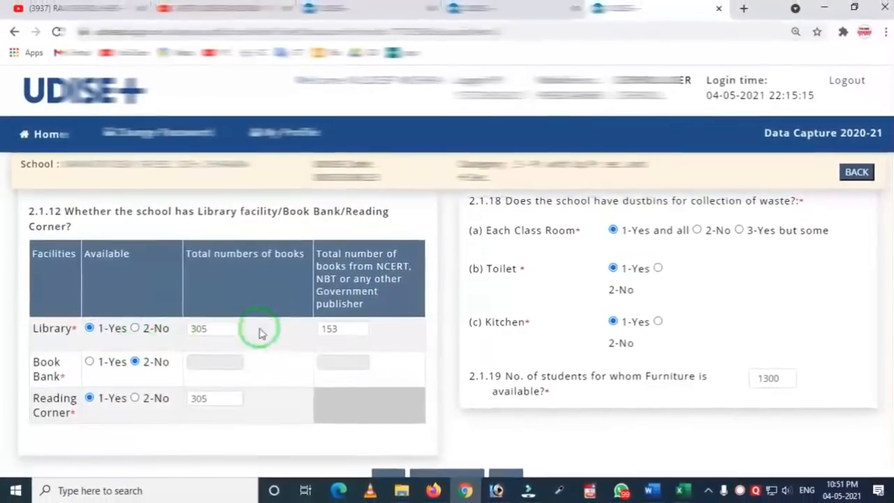
pyautogui.moveTo(153, 239)
pyautogui.mouseDown()
pyautogui.moveTo(261, 424)
pyautogui.moveTo(420, 454)
pyautogui.mouseUp()
pyautogui.rightClick(313, 389)
pyautogui.moveTo(286, 252)
pyautogui.mouseDown()
pyautogui.moveTo(303, 329)
pyautogui.moveTo(383, 385)
pyautogui.moveTo(429, 397)
pyautogui.mouseUp()
pyautogui.rightClick(370, 372)
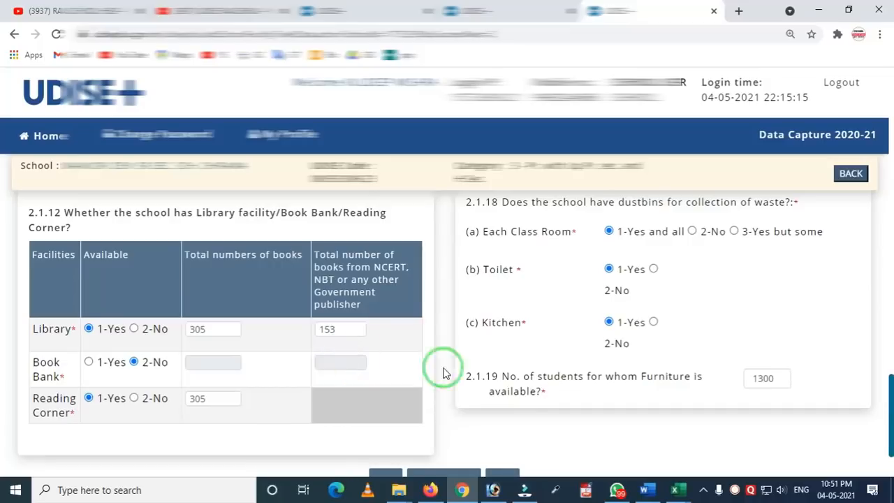
# Save the Toilet Facility form after its furniture answer (2.1.19) and continue to Physical Facilities and Equipments
pyautogui.scroll(-2, 549, 388)
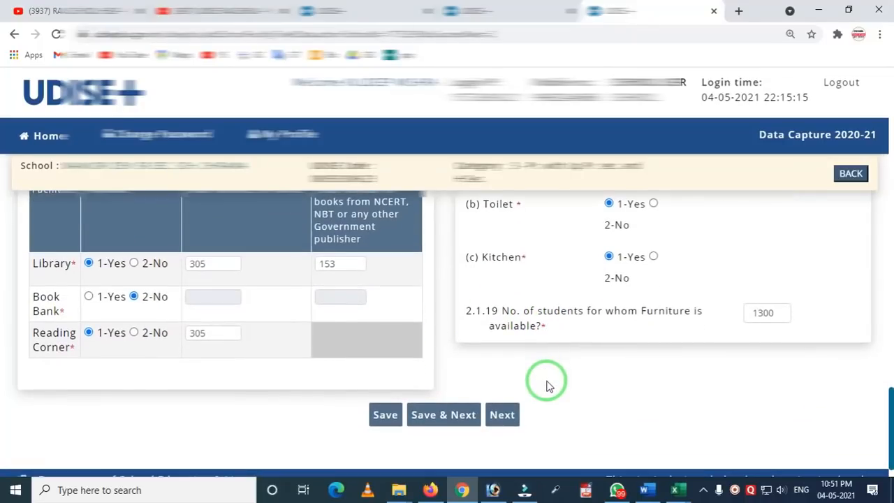
pyautogui.click(459, 416)
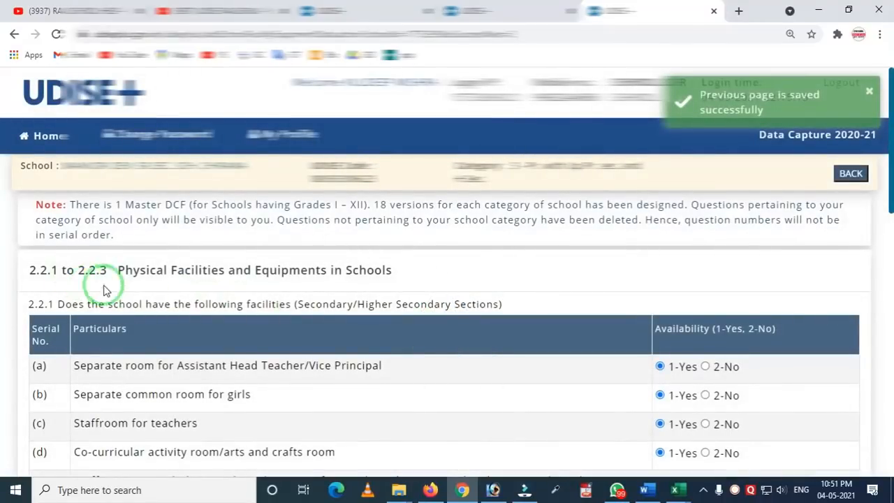
# Review the Secondary/Higher Secondary facilities in 2.2.1, from the separate Vice Principal room to the Tinkering Lab
pyautogui.moveTo(68, 246)
pyautogui.mouseDown()
pyautogui.moveTo(159, 299)
pyautogui.moveTo(343, 326)
pyautogui.moveTo(492, 326)
pyautogui.mouseUp()
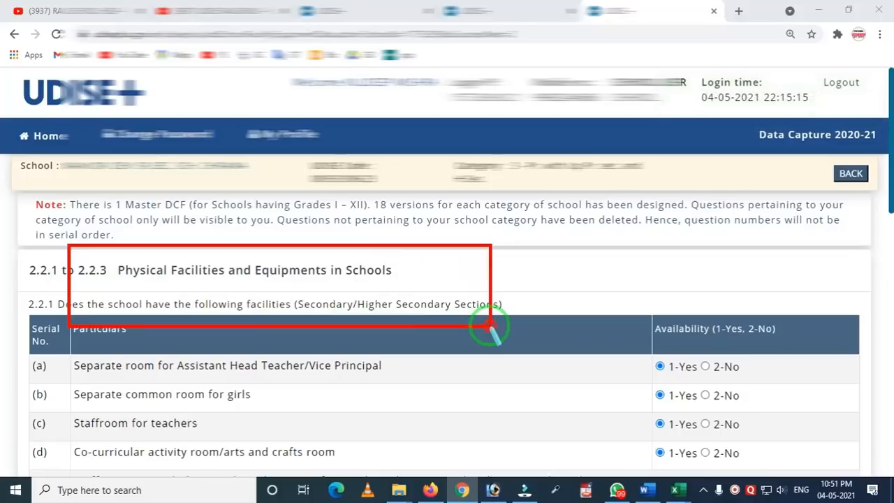
pyautogui.rightClick(155, 324)
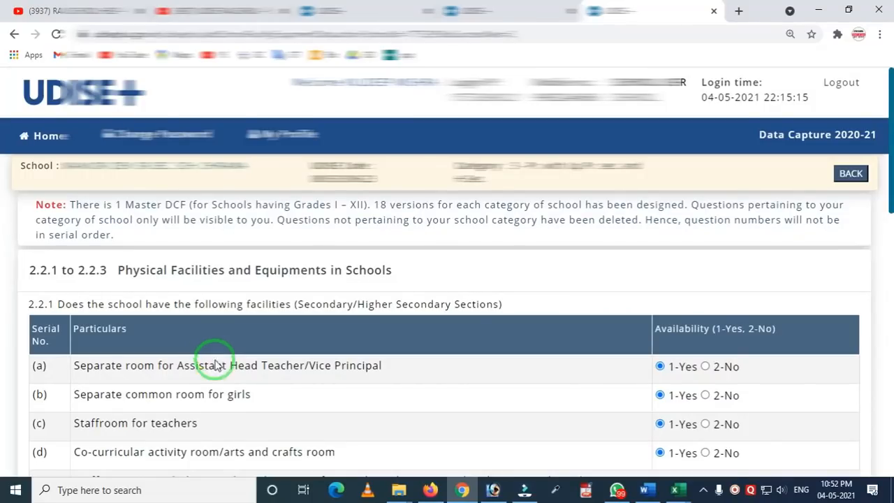
pyautogui.scroll(-1, 192, 390)
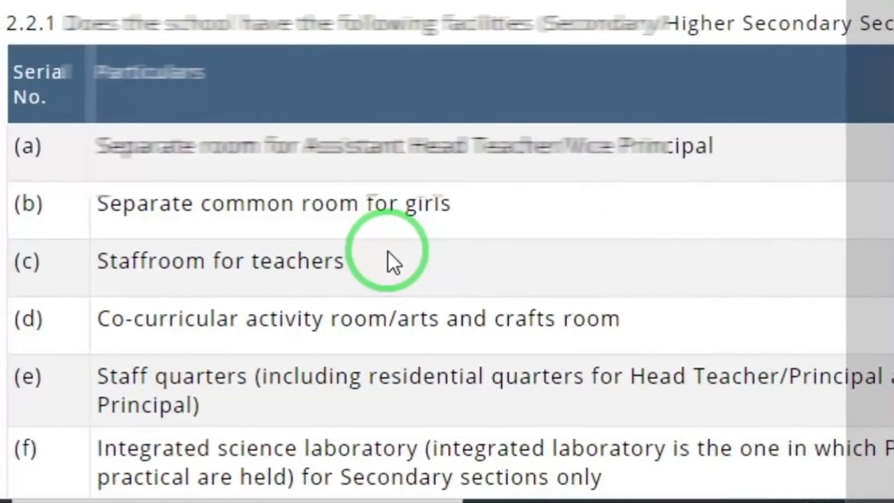
pyautogui.scroll(-2, 349, 253)
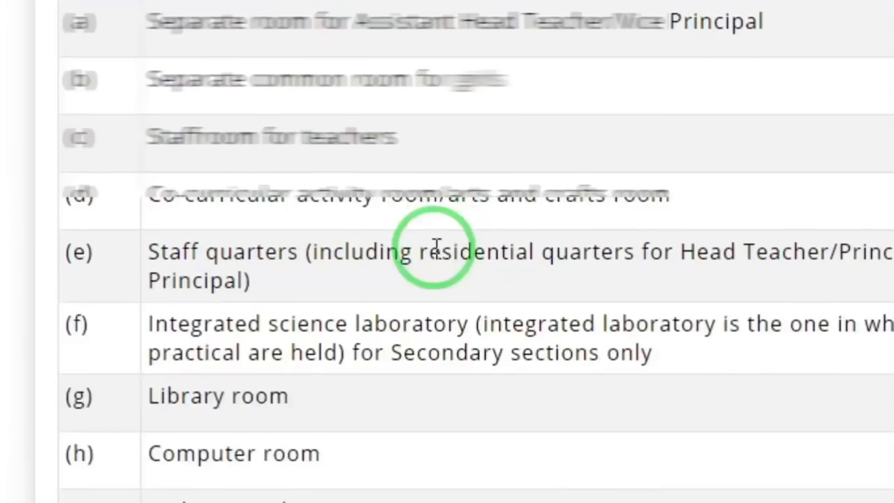
pyautogui.scroll(1, 437, 244)
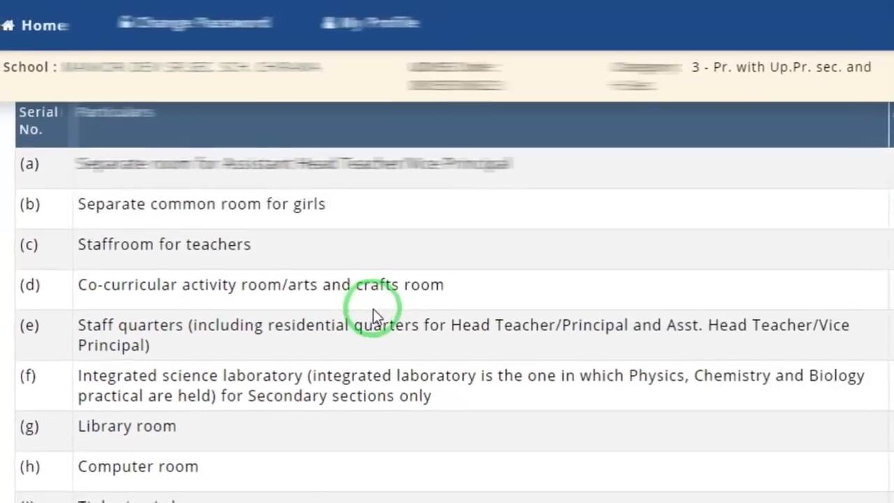
pyautogui.scroll(-2, 628, 316)
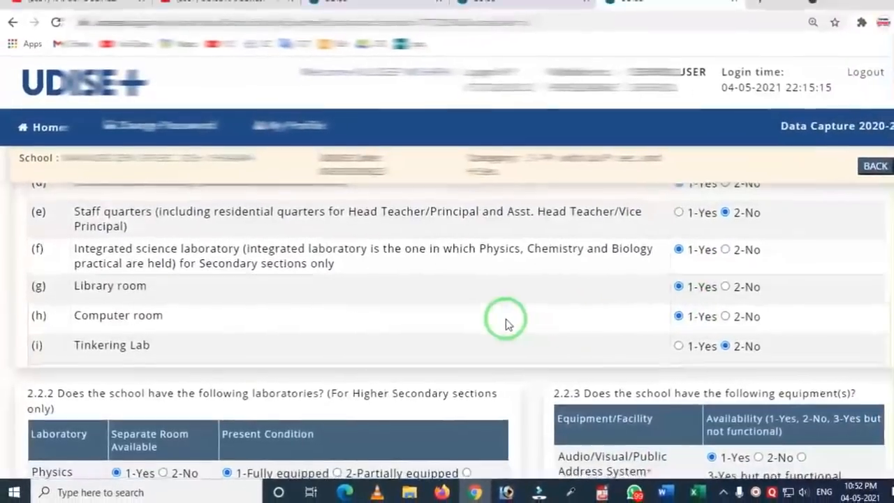
pyautogui.scroll(-3, 505, 315)
pyautogui.scroll(3, 489, 318)
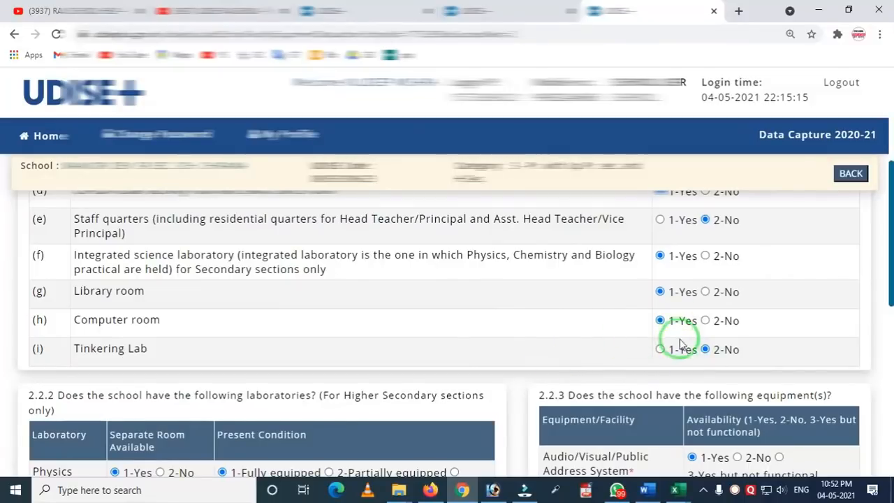
# Check the laboratories (2.2.2) and equipment (2.2.3), then save the form and continue to Computers and Digital Initiatives
pyautogui.scroll(-1, 688, 319)
pyautogui.scroll(-5, 473, 326)
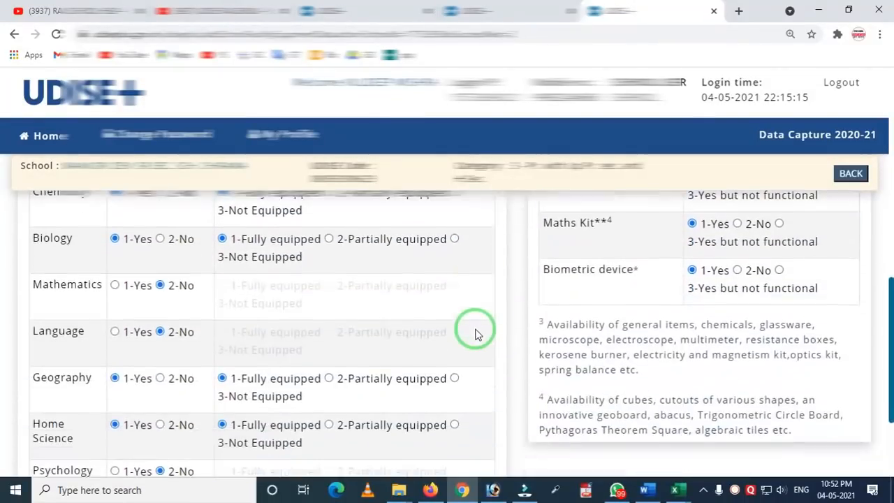
pyautogui.scroll(-1, 471, 339)
pyautogui.click(445, 381)
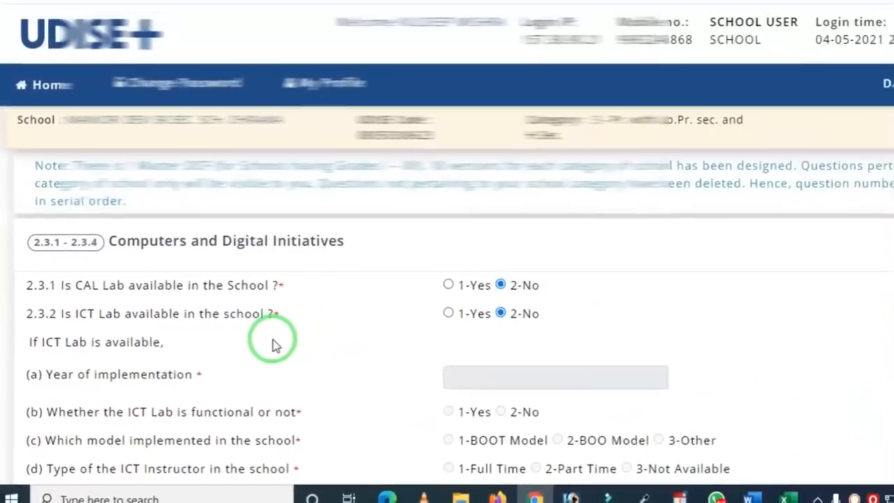
# Review the CAL Lab and ICT Lab answers (2.3.1, 2.3.2) and the first device rows in 2.3.3
pyautogui.scroll(-2, 284, 348)
pyautogui.scroll(2, 279, 350)
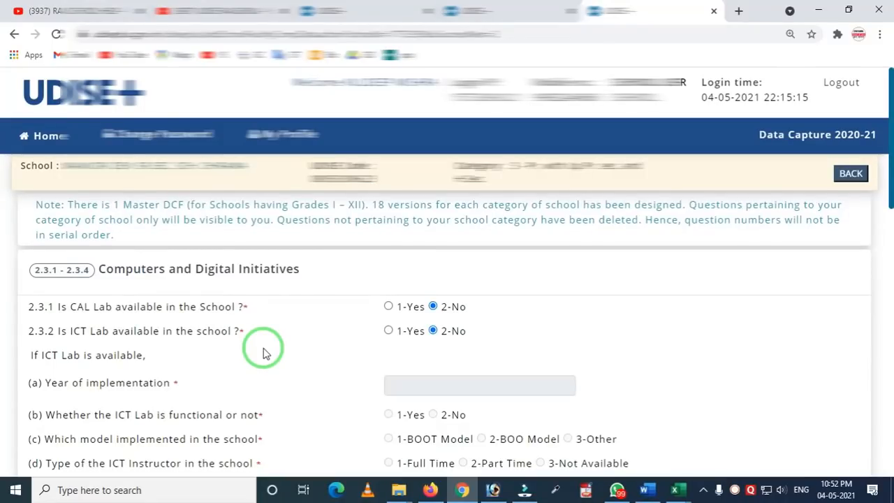
pyautogui.scroll(-4, 255, 349)
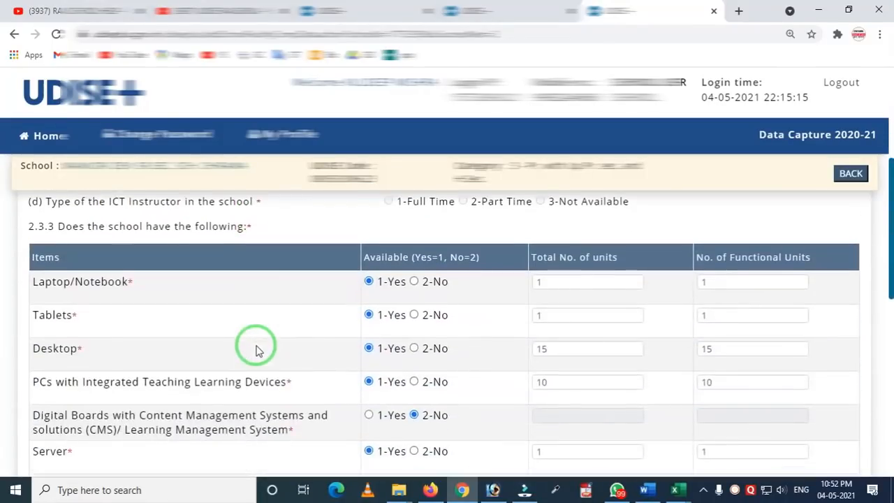
pyautogui.scroll(-1, 237, 349)
pyautogui.scroll(1, 236, 345)
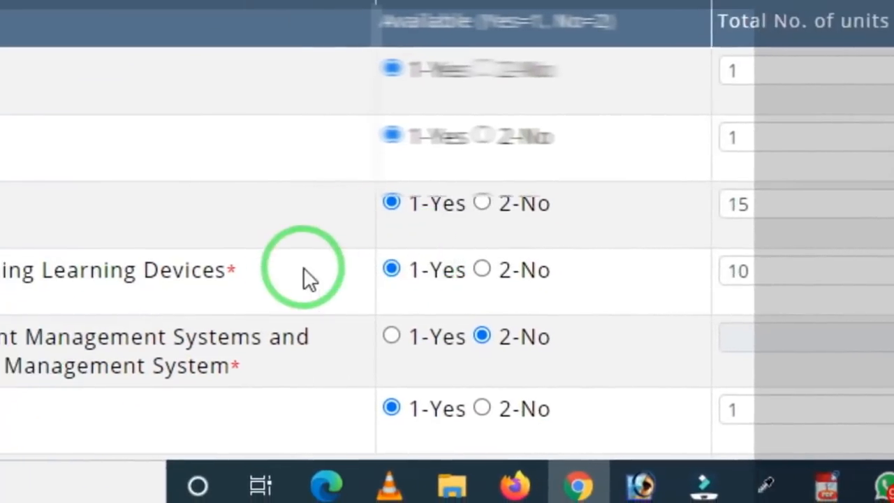
# Check the remaining 2.3.3 items and ICT tools answer (2.3.4), then save and continue to Teaching and Non-Teaching Staff
pyautogui.scroll(-3, 314, 321)
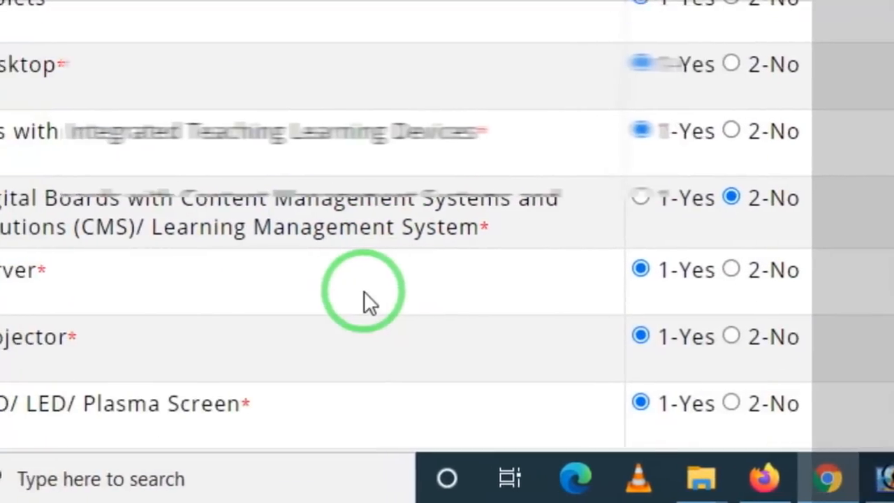
pyautogui.scroll(-1, 412, 269)
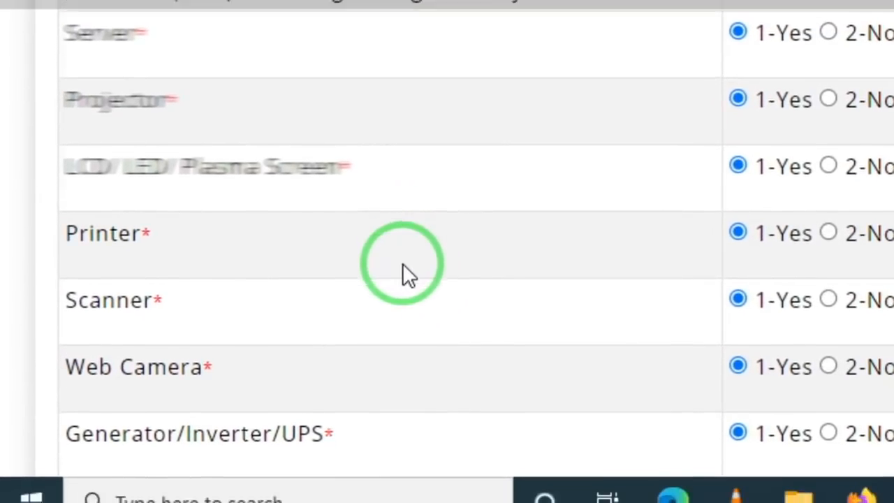
pyautogui.scroll(-2, 403, 269)
pyautogui.scroll(-2, 403, 267)
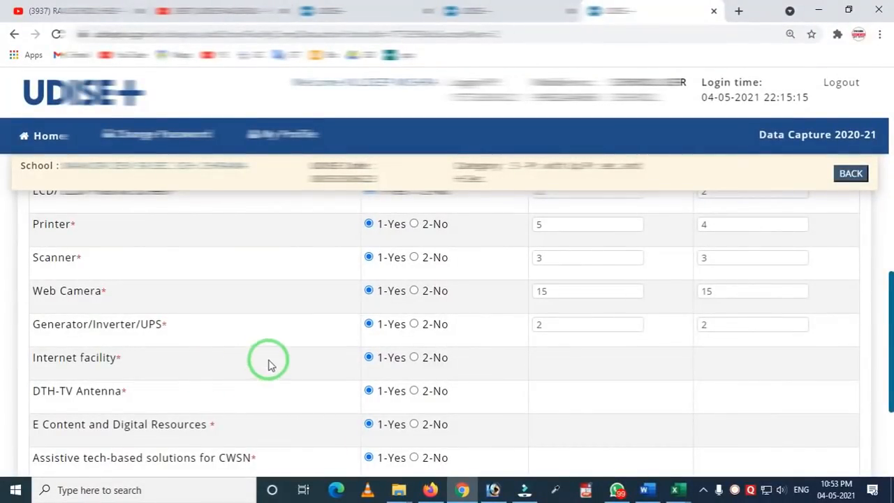
pyautogui.scroll(-3, 267, 365)
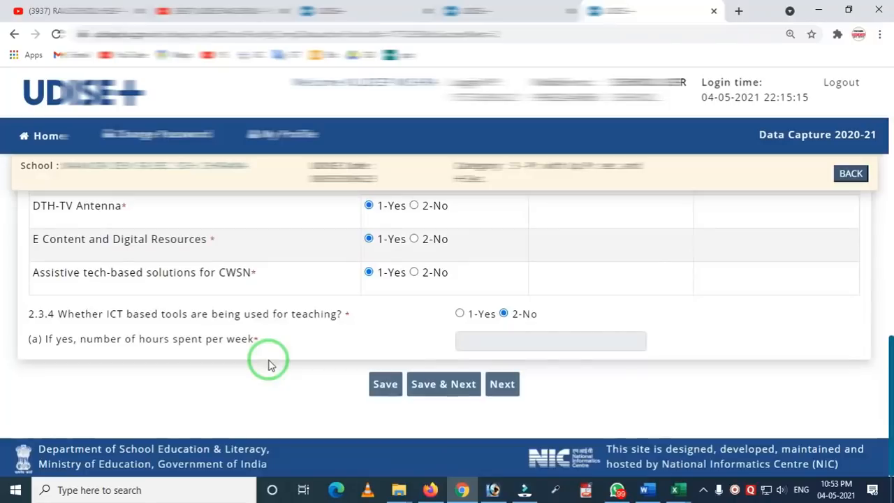
pyautogui.click(438, 393)
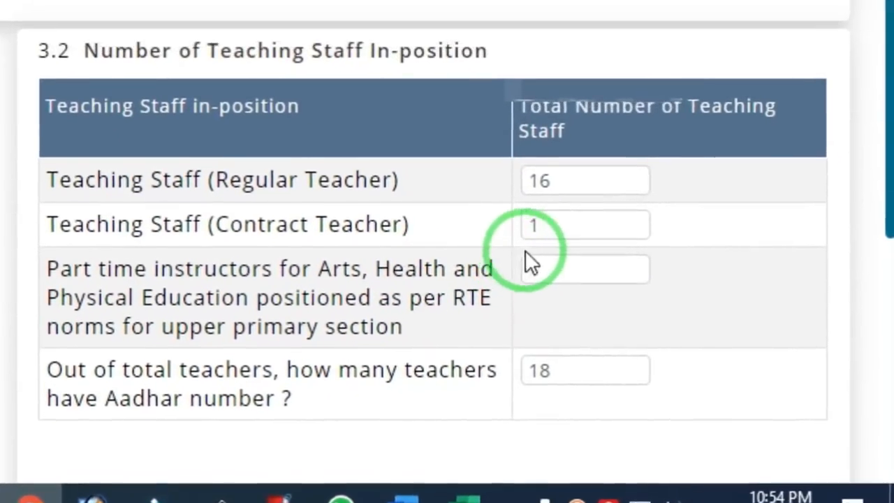
# Enter 1 part time instructor for Arts, Health and Physical Education in the teaching staff table (3.2)
pyautogui.click(527, 264)
pyautogui.write('1')
pyautogui.click(575, 225)
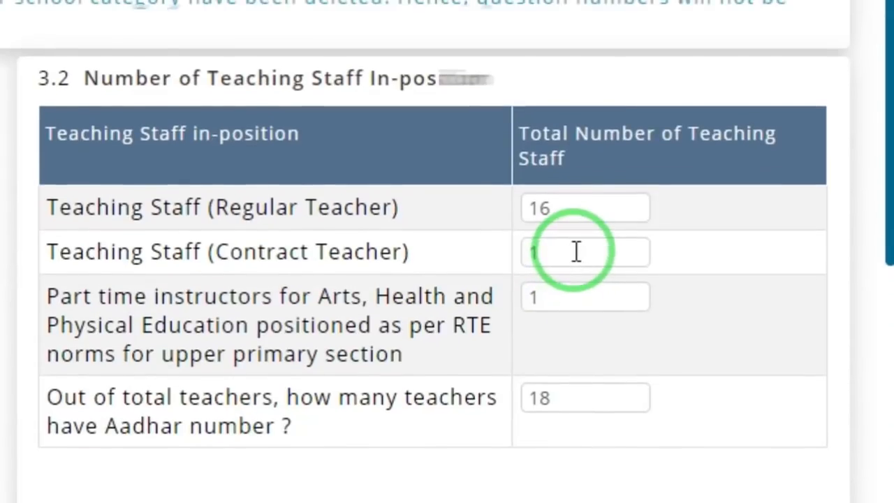
# Compare the regular, contract and part time teacher counts in 3.2 with the number of teachers having Aadhar
pyautogui.hotkey('ctrl', 'alt', 'd')
pyautogui.moveTo(494, 167); pyautogui.dragTo(659, 230)
pyautogui.rightClick(620, 275)
pyautogui.moveTo(501, 241)
pyautogui.mouseDown()
pyautogui.moveTo(535, 285)
pyautogui.moveTo(635, 301)
pyautogui.mouseUp()
pyautogui.rightClick(587, 343)
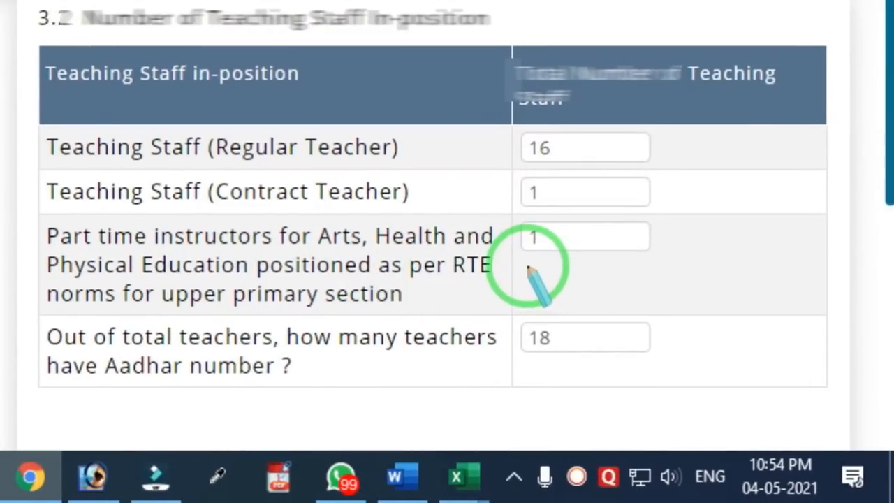
pyautogui.moveTo(494, 216)
pyautogui.mouseDown()
pyautogui.moveTo(524, 272)
pyautogui.moveTo(596, 294)
pyautogui.mouseUp()
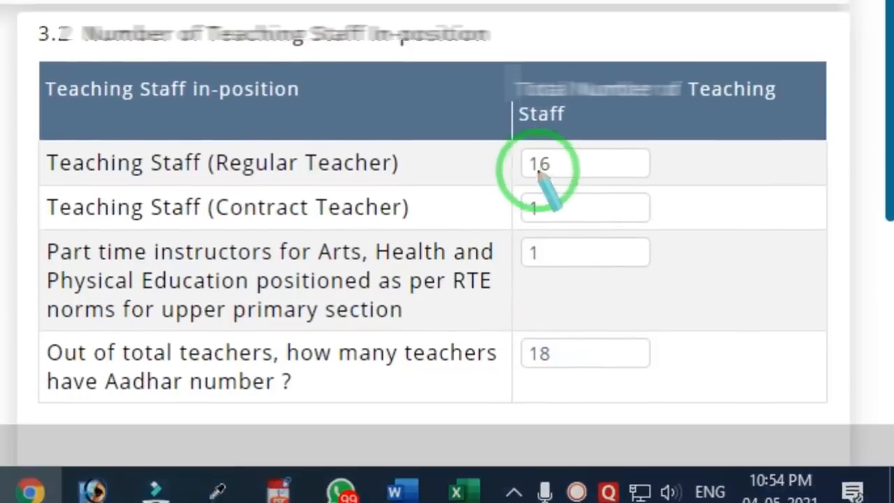
pyautogui.moveTo(512, 126)
pyautogui.mouseDown()
pyautogui.moveTo(519, 203)
pyautogui.moveTo(601, 276)
pyautogui.mouseUp()
pyautogui.moveTo(492, 336); pyautogui.dragTo(593, 373)
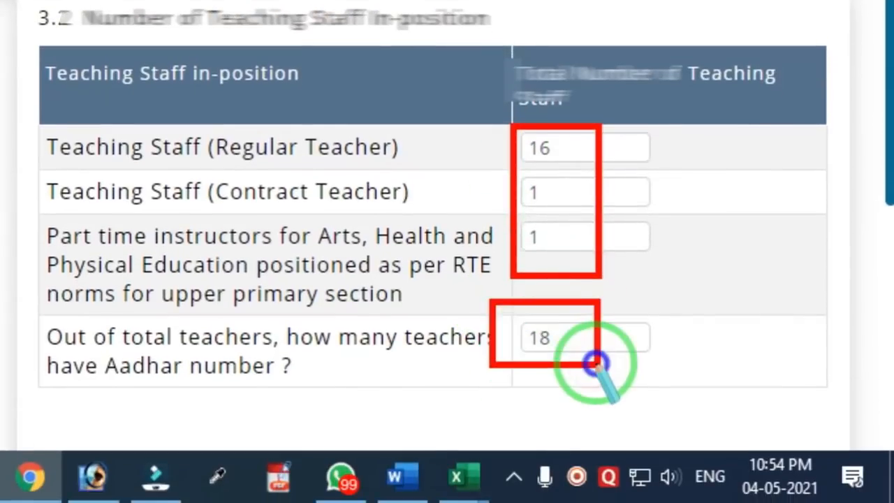
pyautogui.press('Escape')
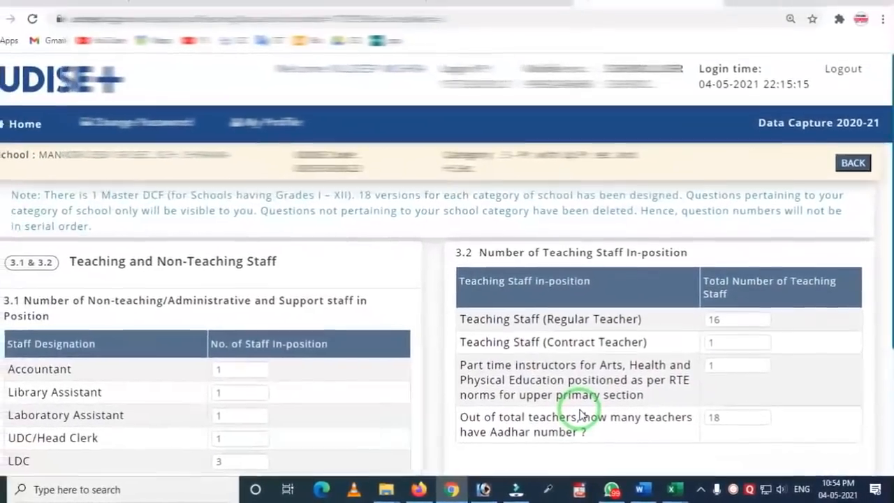
# Save the Teaching and Non-Teaching Staff form and continue to the teacher list
pyautogui.scroll(-1, 562, 402)
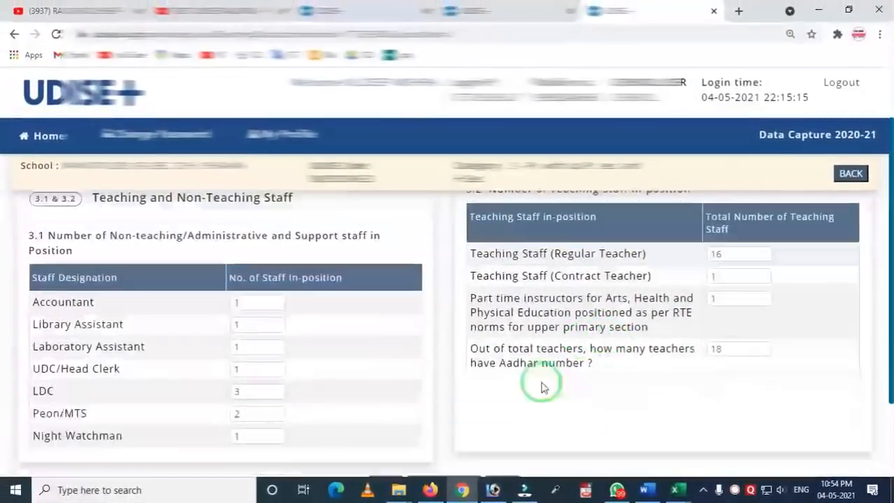
pyautogui.scroll(-2, 544, 388)
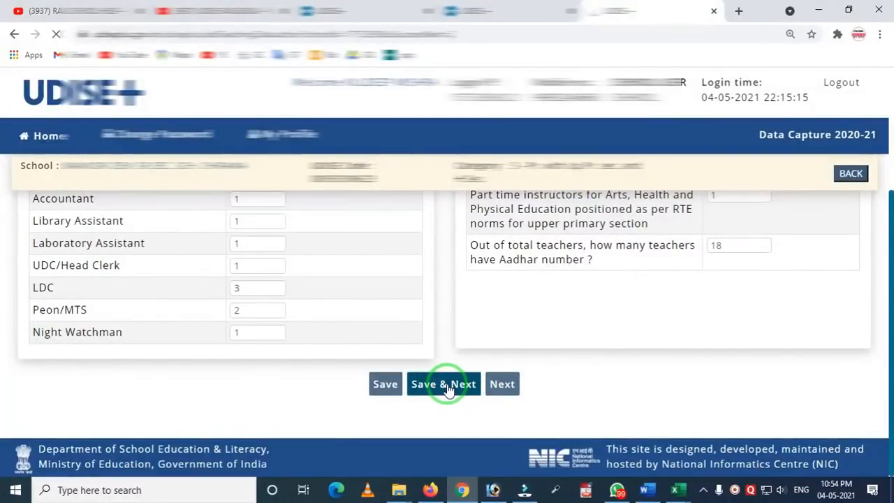
# Look through the whole teacher list and compare its serial numbers with the regular and other teacher totals
pyautogui.scroll(-1, 359, 354)
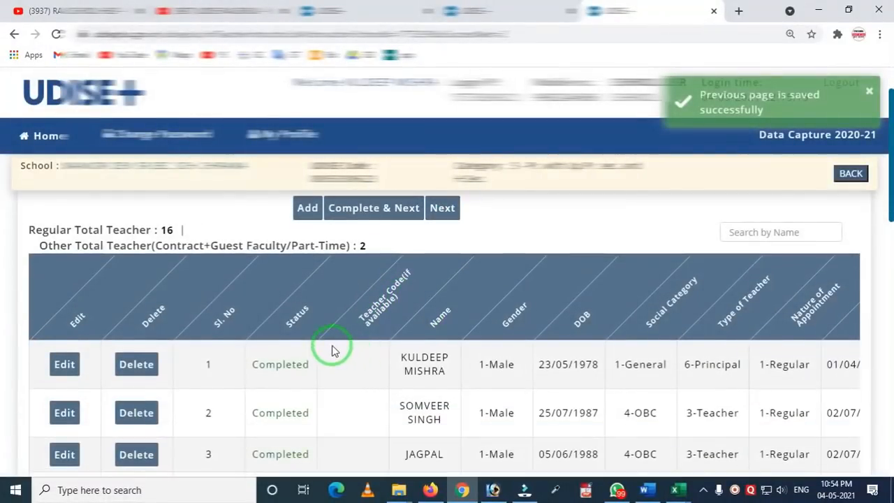
pyautogui.scroll(-12, 332, 350)
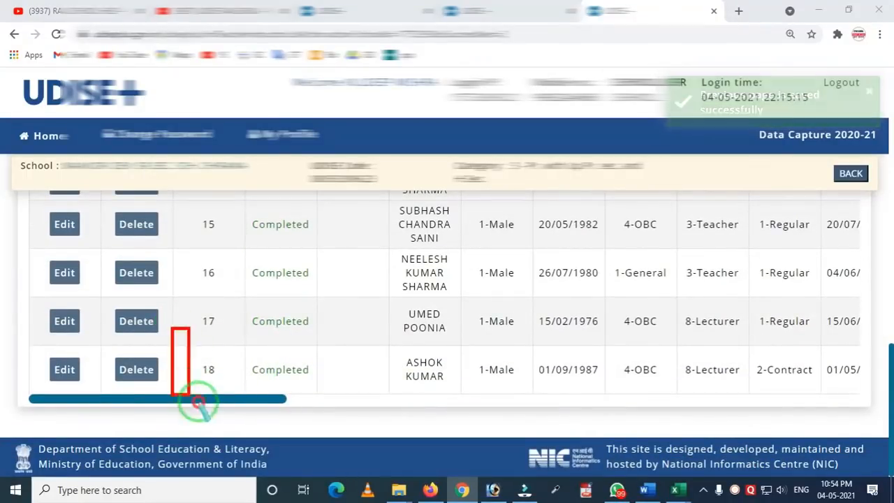
pyautogui.scroll(11, 287, 349)
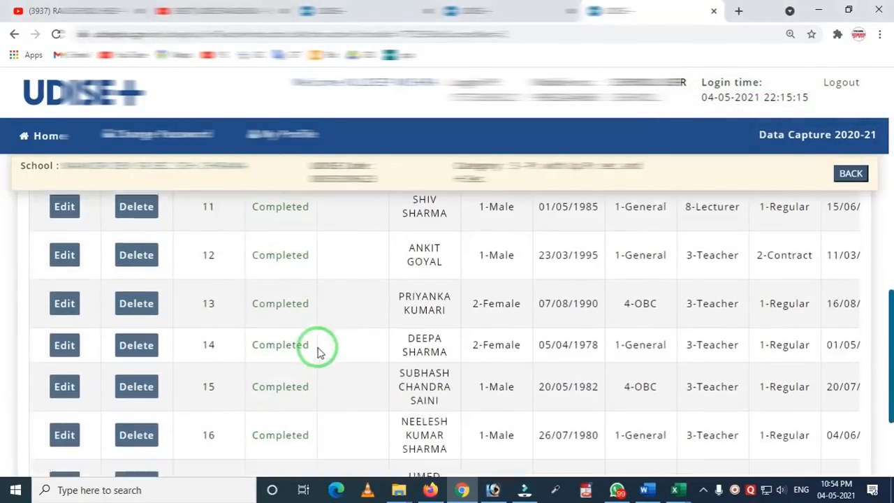
pyautogui.scroll(2, 294, 345)
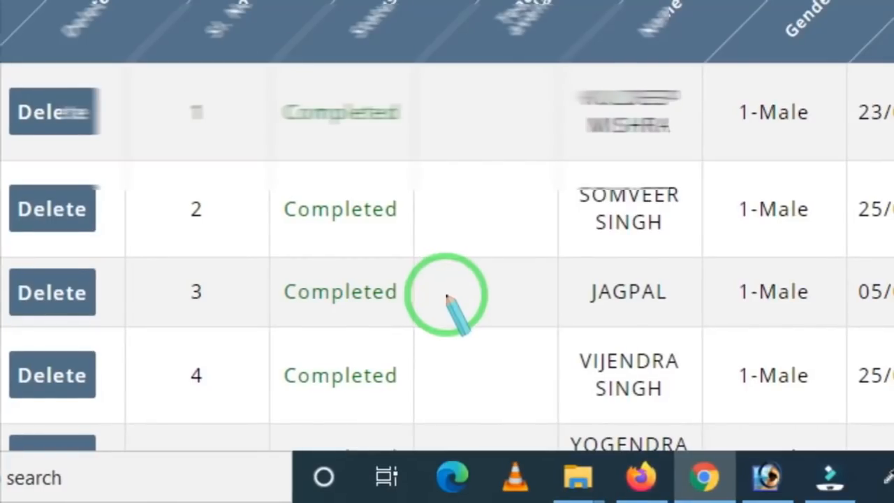
# Examine the completion status and the edit and delete options in the first four teachers' rows
pyautogui.moveTo(28, 183)
pyautogui.mouseDown()
pyautogui.moveTo(405, 274)
pyautogui.moveTo(729, 290)
pyautogui.moveTo(760, 306)
pyautogui.mouseUp()
pyautogui.rightClick(736, 296)
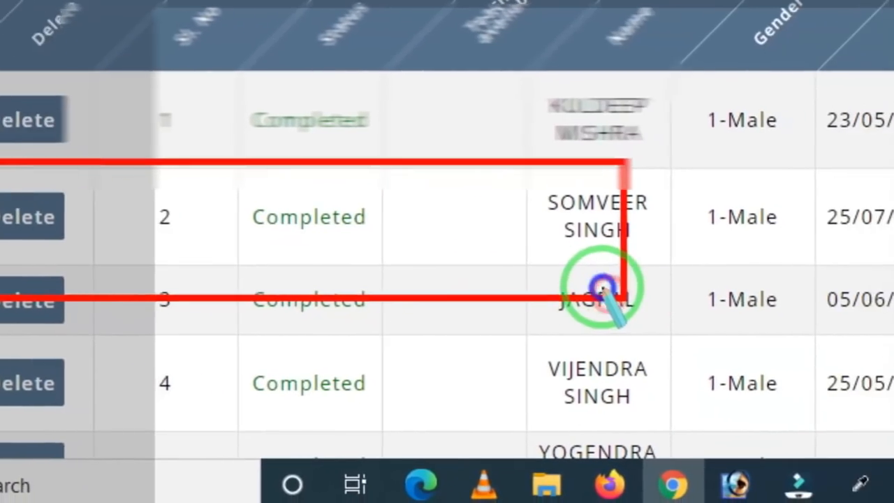
pyautogui.moveTo(272, 250)
pyautogui.mouseDown()
pyautogui.moveTo(292, 297)
pyautogui.moveTo(608, 358)
pyautogui.mouseUp()
pyautogui.rightClick(574, 347)
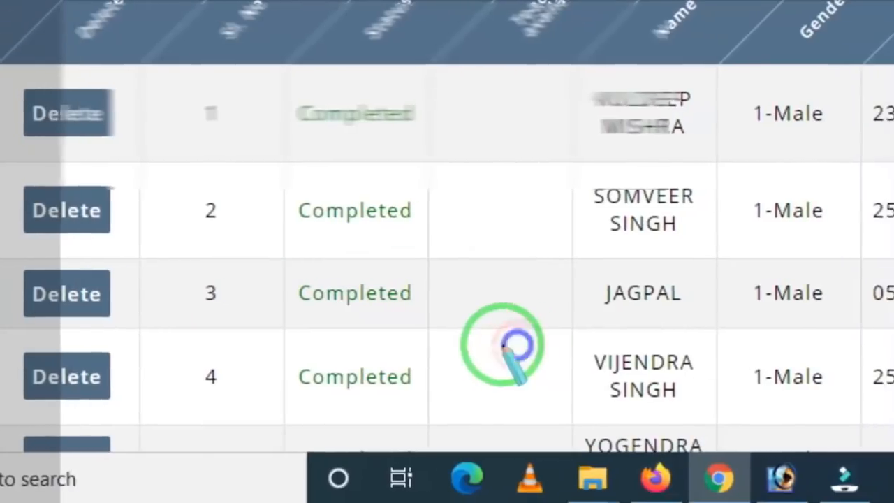
pyautogui.moveTo(57, 335)
pyautogui.mouseDown()
pyautogui.moveTo(121, 371)
pyautogui.moveTo(532, 437)
pyautogui.mouseUp()
pyautogui.moveTo(592, 433); pyautogui.dragTo(618, 438)
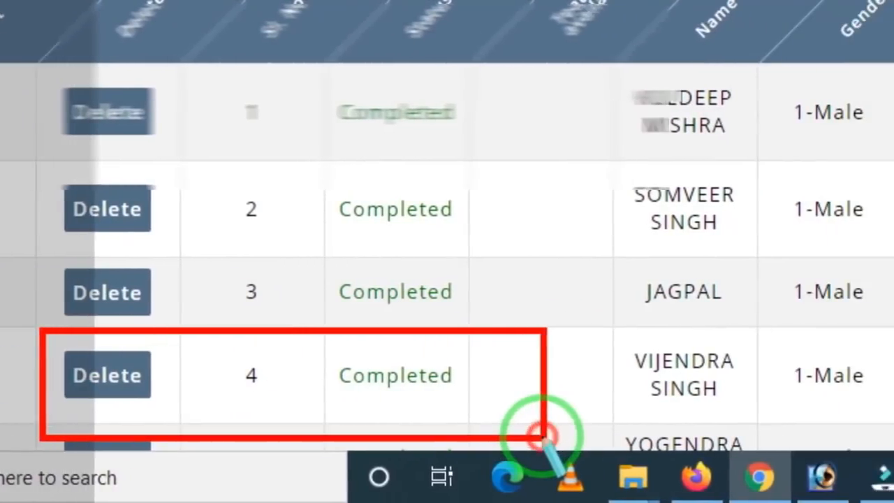
pyautogui.rightClick(587, 402)
pyautogui.moveTo(208, 243)
pyautogui.mouseDown()
pyautogui.moveTo(267, 315)
pyautogui.moveTo(548, 358)
pyautogui.mouseUp()
pyautogui.rightClick(514, 356)
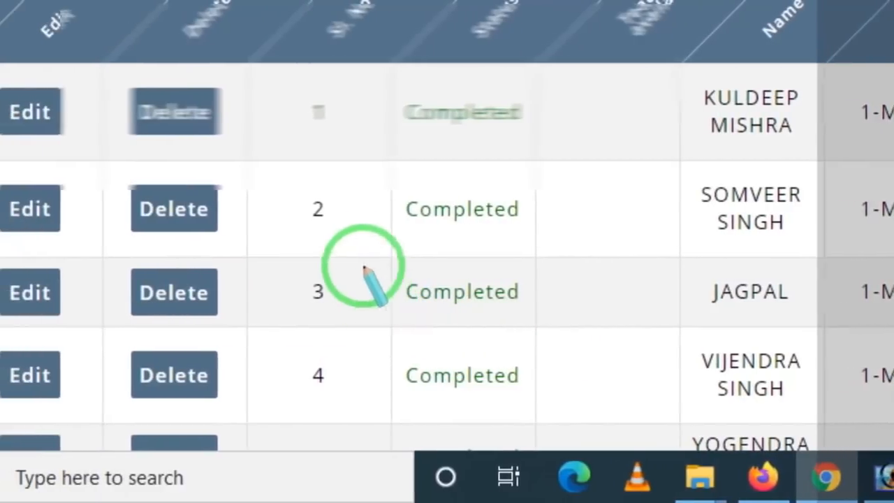
pyautogui.moveTo(347, 238); pyautogui.dragTo(594, 338)
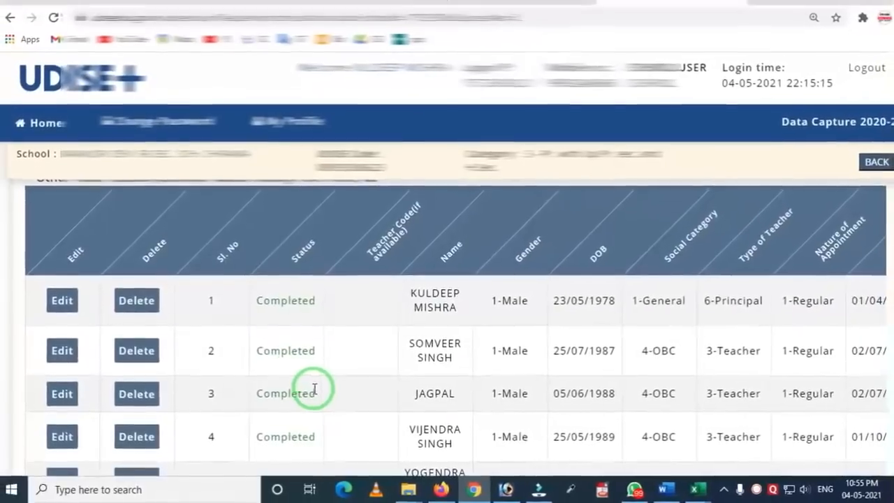
# Open the first teacher's record for editing and review the personal, appointment, qualification and training details
pyautogui.click(65, 307)
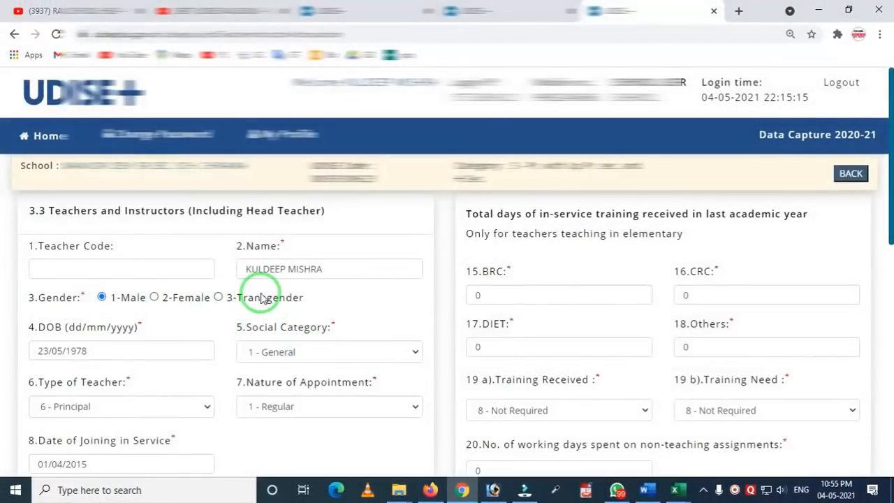
pyautogui.scroll(-1, 175, 304)
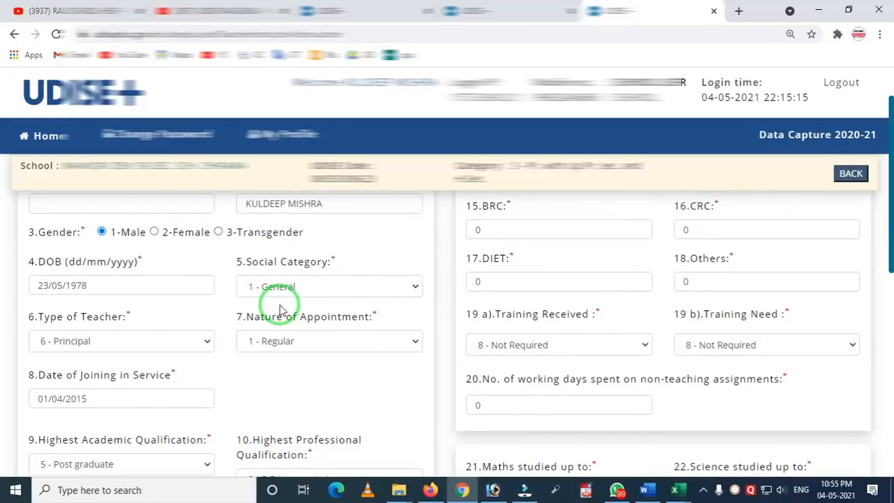
pyautogui.scroll(-1, 317, 337)
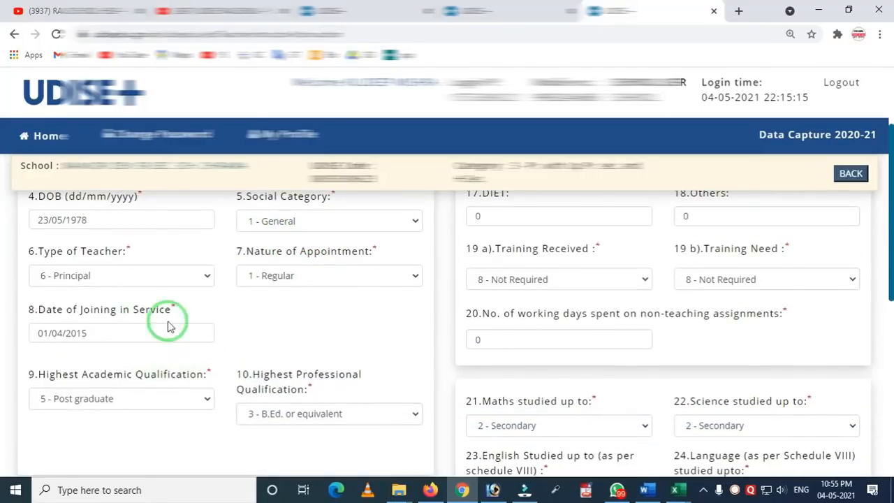
pyautogui.scroll(2, 545, 380)
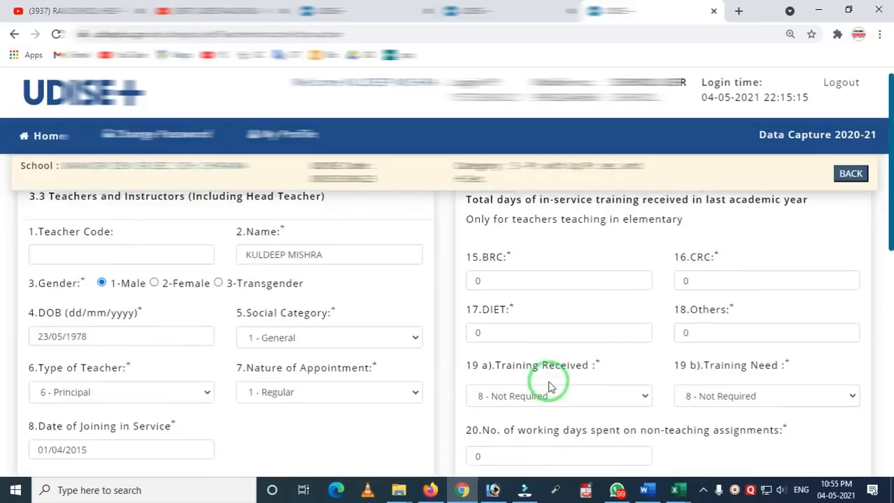
pyautogui.scroll(-9, 541, 373)
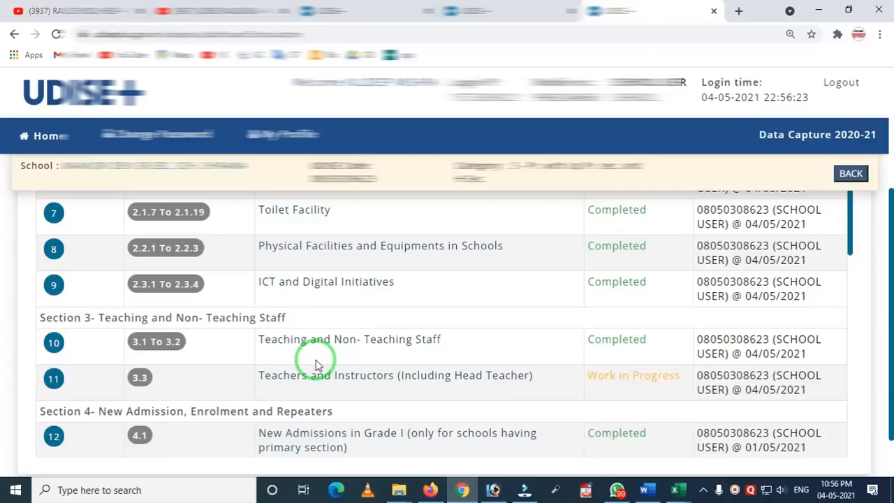
# Examine the completion status of forms 3.1 to 3.2 and 3.3 in the Data Capture form list
pyautogui.scroll(2, 389, 399)
pyautogui.scroll(-1, 382, 404)
pyautogui.scroll(-2, 383, 404)
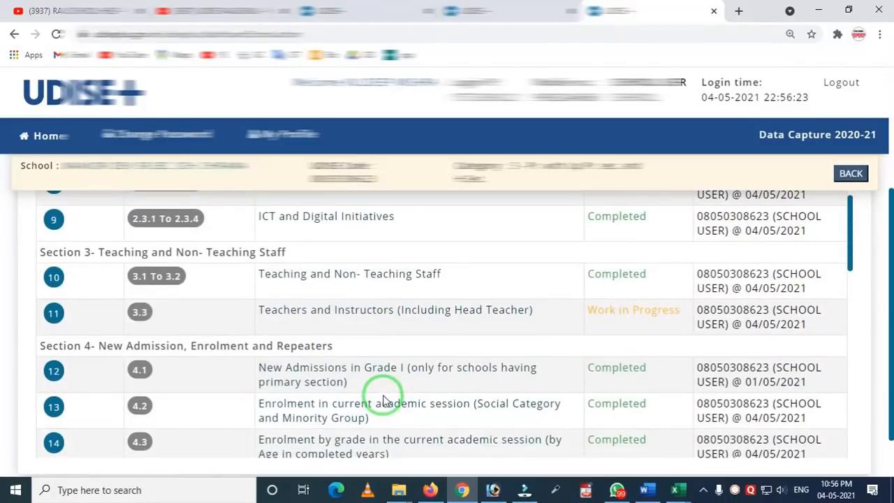
pyautogui.moveTo(178, 293)
pyautogui.mouseDown()
pyautogui.moveTo(715, 411)
pyautogui.moveTo(753, 372)
pyautogui.mouseUp()
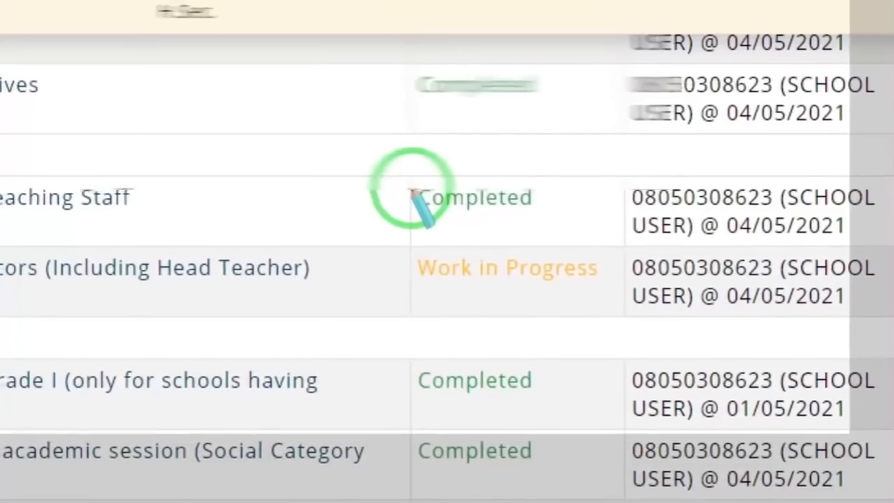
pyautogui.moveTo(415, 167); pyautogui.dragTo(555, 186)
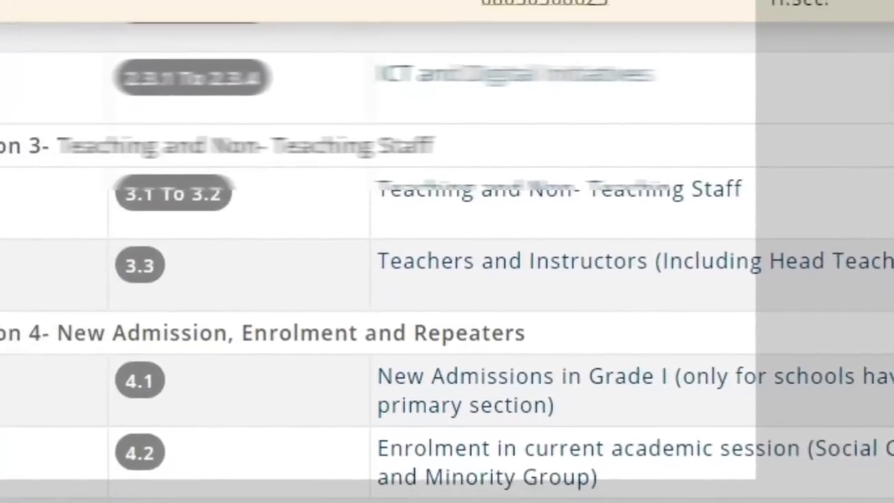
pyautogui.moveTo(1, 217)
pyautogui.mouseDown()
pyautogui.moveTo(191, 282)
pyautogui.moveTo(318, 269)
pyautogui.moveTo(838, 264)
pyautogui.moveTo(567, 255)
pyautogui.mouseUp()
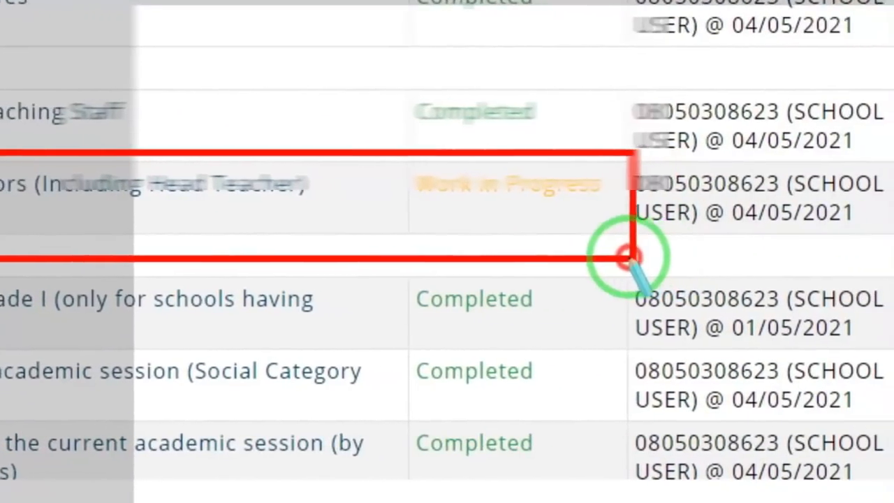
pyautogui.rightClick(505, 256)
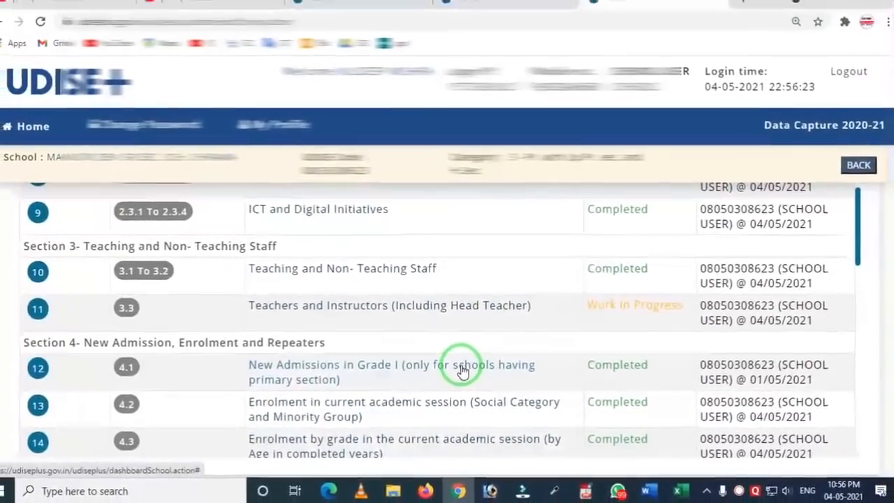
pyautogui.scroll(-2, 440, 356)
pyautogui.scroll(3, 468, 374)
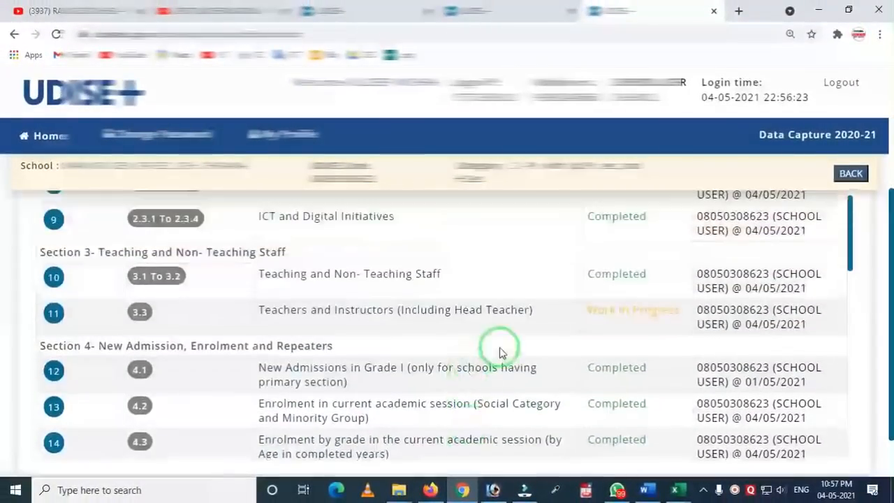
# Open the Teachers and Instructors form (3.3) and look through the teacher list to its last entry
pyautogui.click(341, 313)
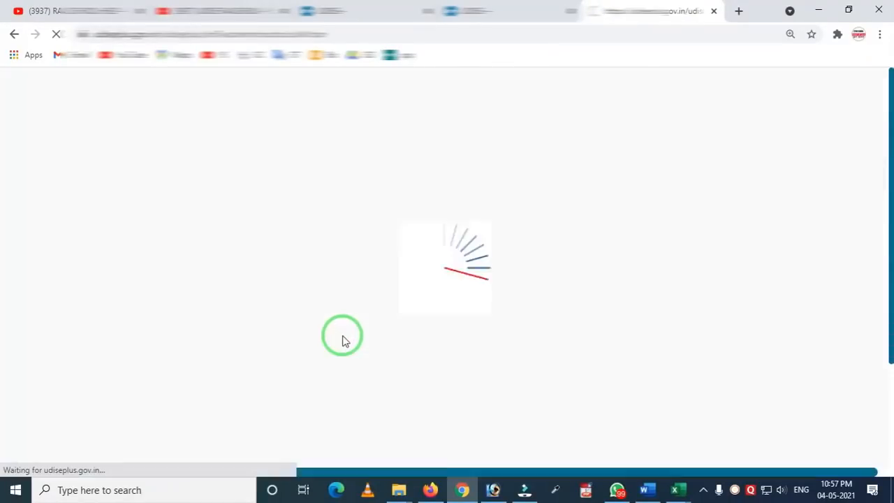
pyautogui.scroll(-5, 342, 338)
pyautogui.scroll(-4, 325, 334)
pyautogui.scroll(2, 325, 334)
pyautogui.scroll(-6, 326, 334)
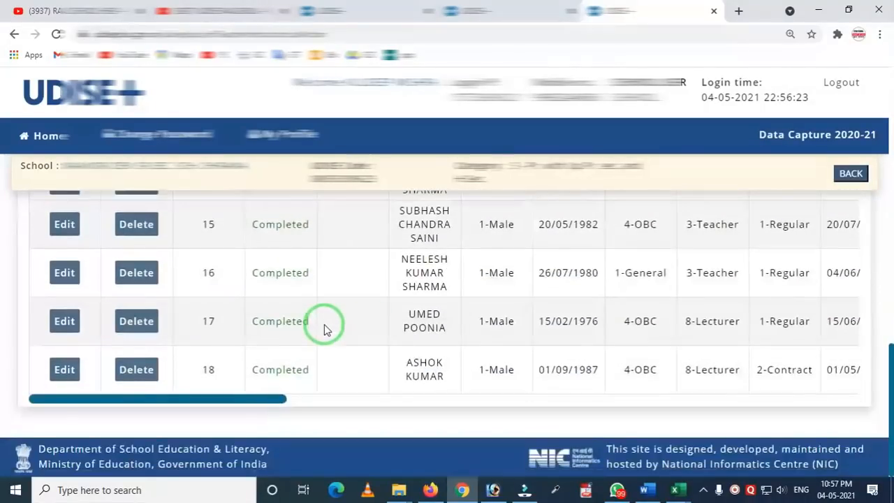
pyautogui.scroll(10, 265, 314)
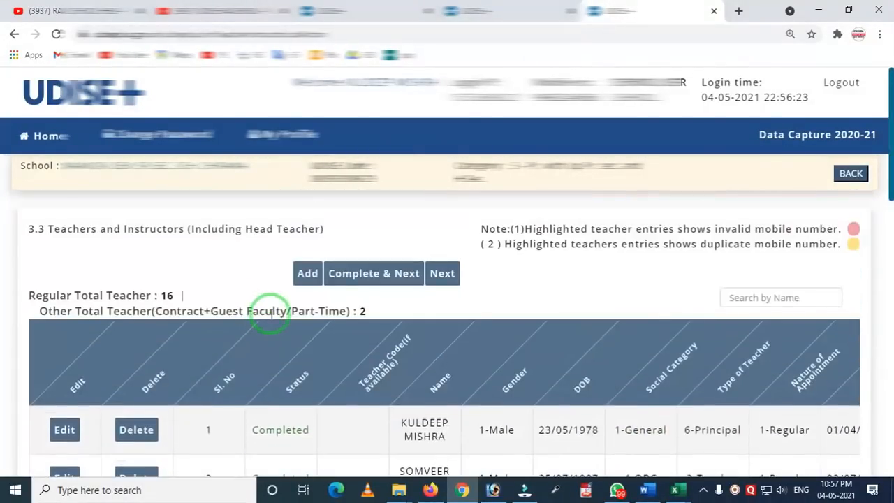
# Mark the Teachers and Instructors form as complete and continue to the New Admissions form
pyautogui.moveTo(258, 244)
pyautogui.mouseDown()
pyautogui.moveTo(257, 257)
pyautogui.moveTo(319, 294)
pyautogui.moveTo(456, 309)
pyautogui.moveTo(328, 299)
pyautogui.mouseUp()
pyautogui.moveTo(307, 235)
pyautogui.mouseDown()
pyautogui.moveTo(330, 261)
pyautogui.moveTo(424, 300)
pyautogui.mouseUp()
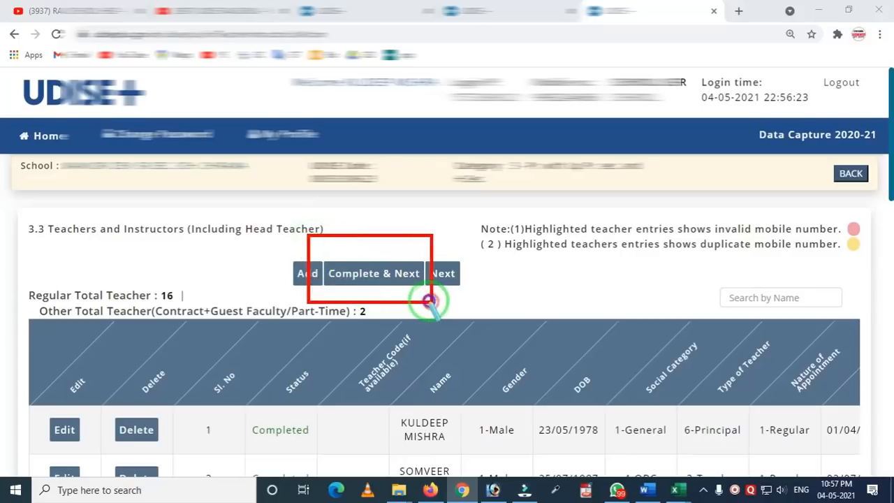
pyautogui.click(383, 278)
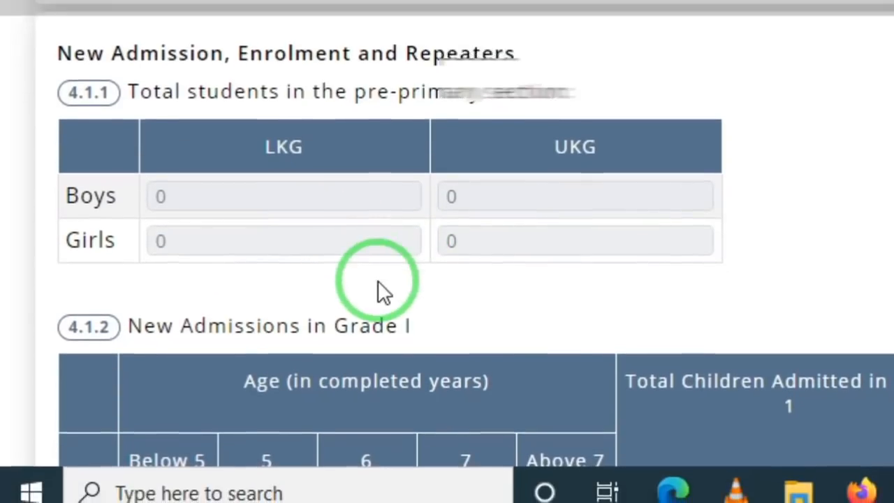
# Review the pre-primary table 4.1.1 and Grade I admissions table 4.1.2, and save the form to continue to 4.2
pyautogui.scroll(-4, 380, 287)
pyautogui.scroll(3, 331, 250)
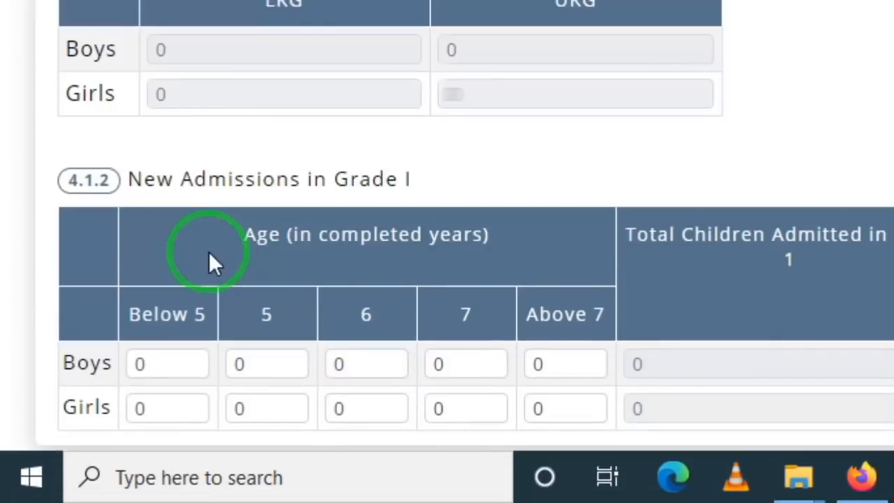
pyautogui.scroll(-3, 345, 338)
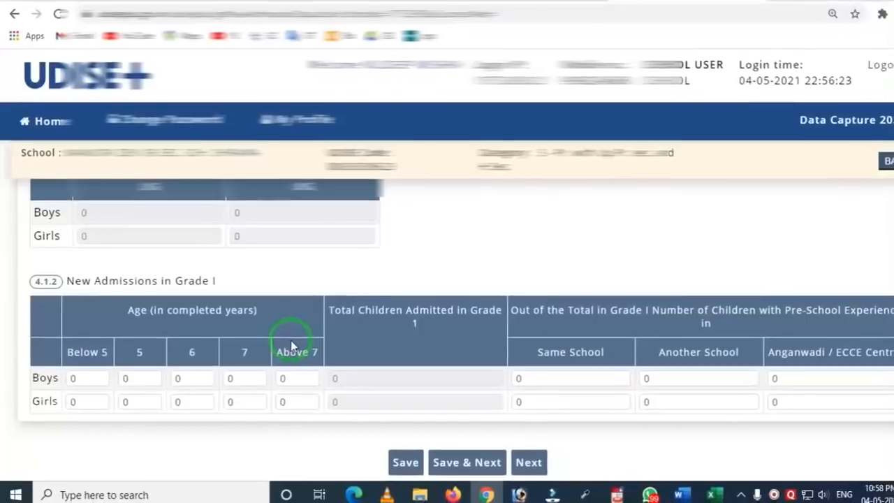
pyautogui.scroll(-1, 281, 348)
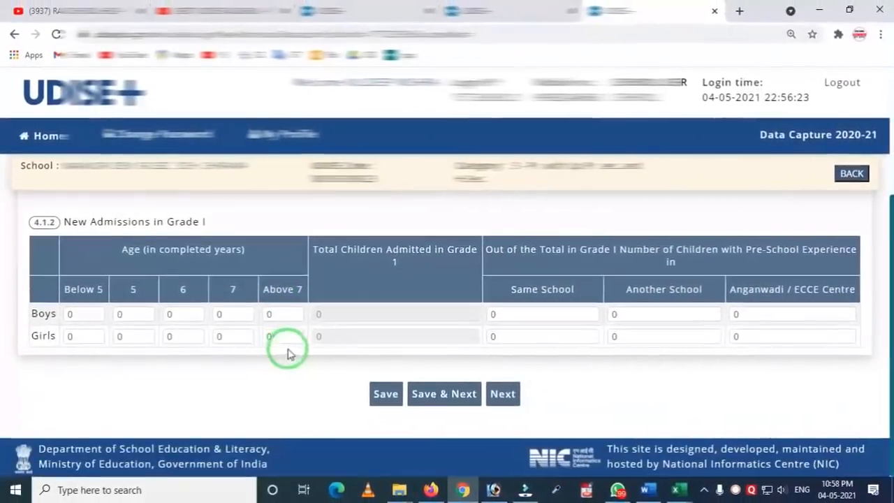
pyautogui.click(428, 402)
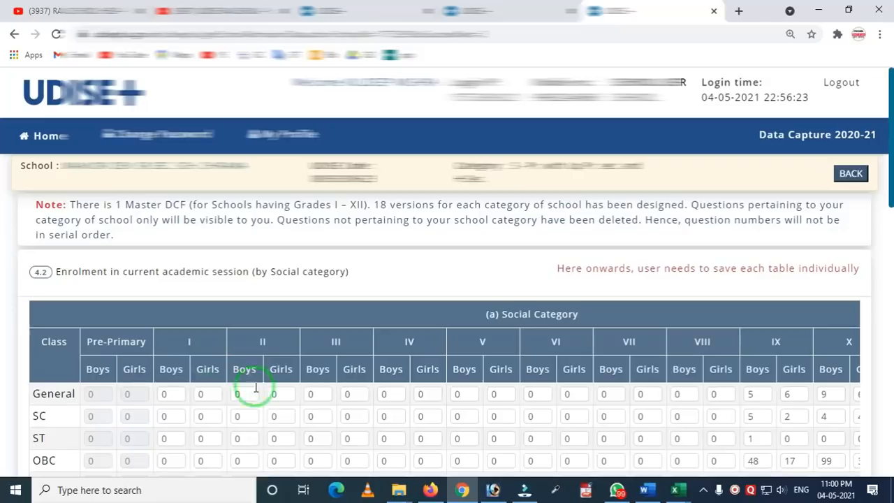
# Examine the class columns, social category rows and boys/girls fields of the 4.2 (a) enrolment table
pyautogui.scroll(-1, 313, 395)
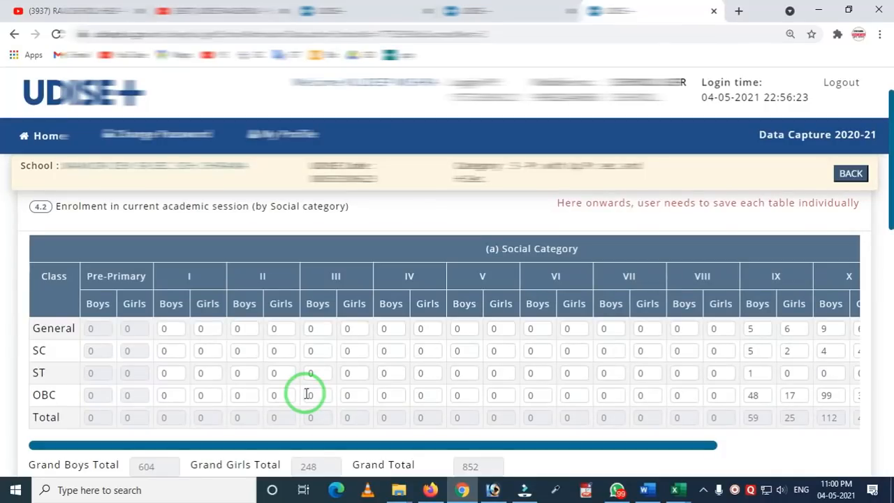
pyautogui.scroll(1, 124, 354)
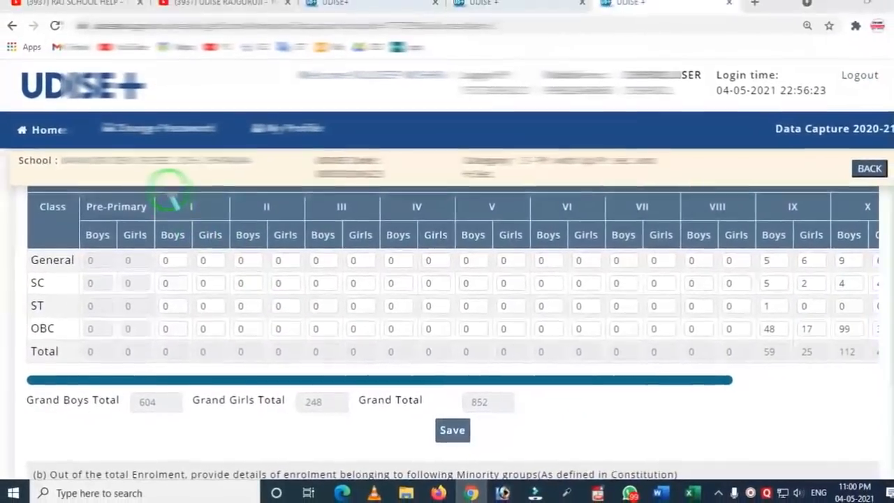
pyautogui.moveTo(170, 192)
pyautogui.mouseDown()
pyautogui.moveTo(549, 235)
pyautogui.moveTo(887, 229)
pyautogui.mouseUp()
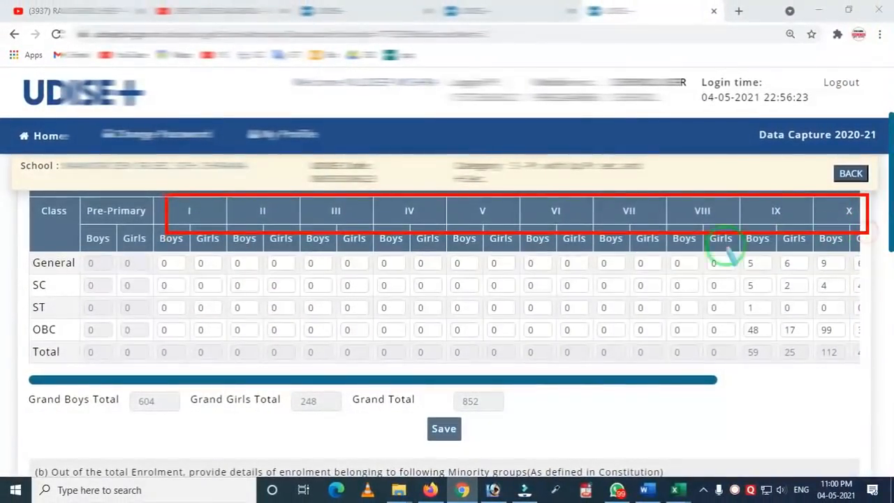
pyautogui.moveTo(23, 208)
pyautogui.mouseDown()
pyautogui.moveTo(53, 331)
pyautogui.moveTo(91, 416)
pyautogui.mouseUp()
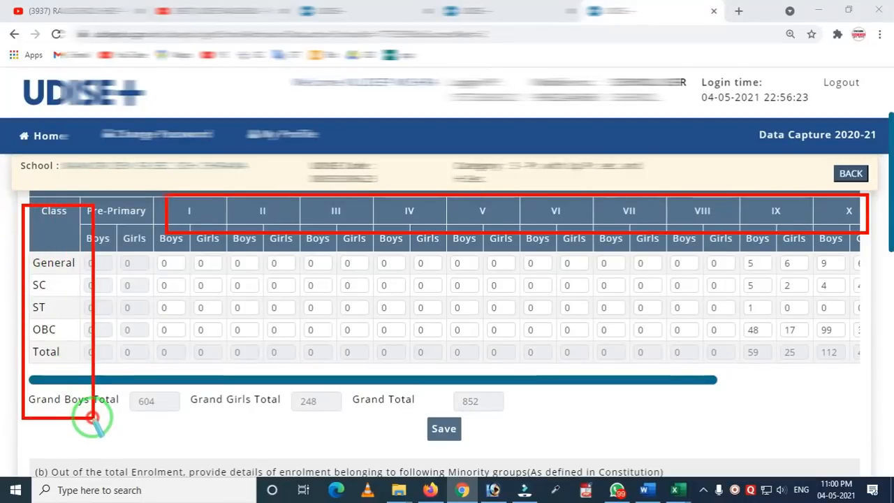
pyautogui.rightClick(179, 339)
pyautogui.moveTo(151, 215); pyautogui.dragTo(175, 362)
pyautogui.rightClick(198, 353)
pyautogui.moveTo(182, 198); pyautogui.dragTo(233, 393)
pyautogui.rightClick(204, 329)
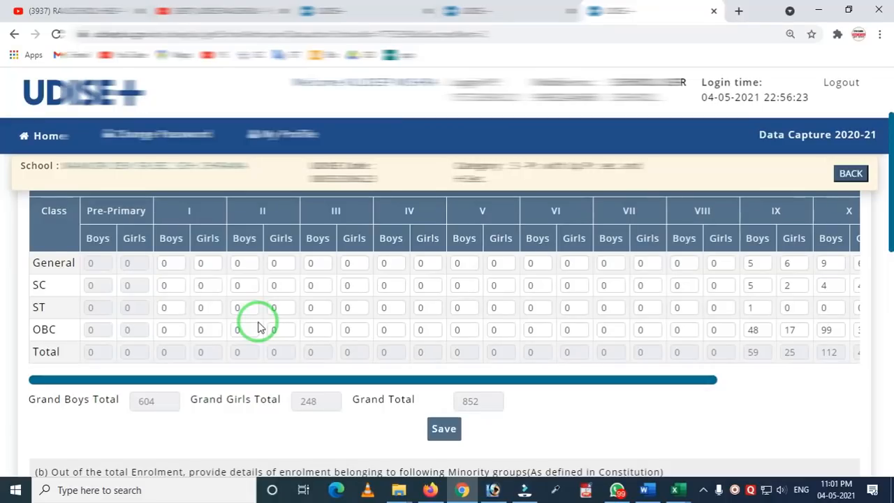
# Check the enrolment figures and totals for classes IX to XII in table 4.2 (a) and save the table
pyautogui.moveTo(235, 379); pyautogui.dragTo(466, 401)
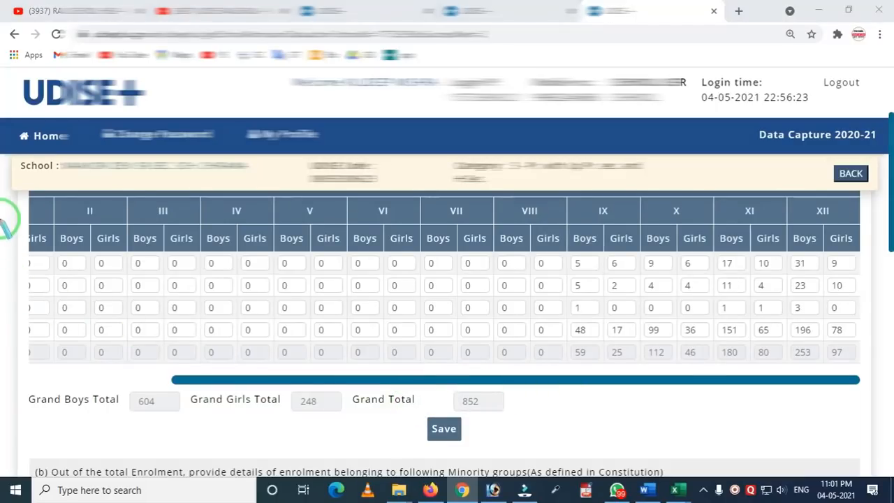
pyautogui.moveTo(117, 319)
pyautogui.mouseDown()
pyautogui.moveTo(360, 379)
pyautogui.moveTo(589, 414)
pyautogui.moveTo(559, 412)
pyautogui.mouseUp()
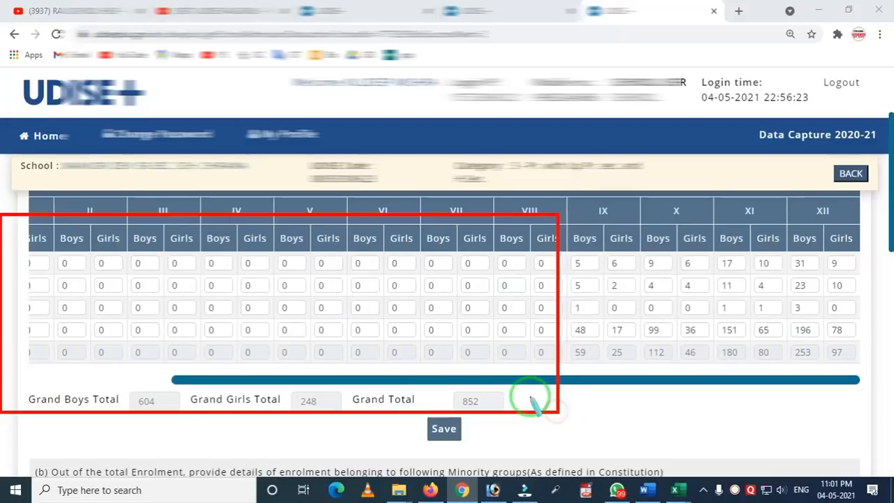
pyautogui.moveTo(519, 215); pyautogui.dragTo(817, 386)
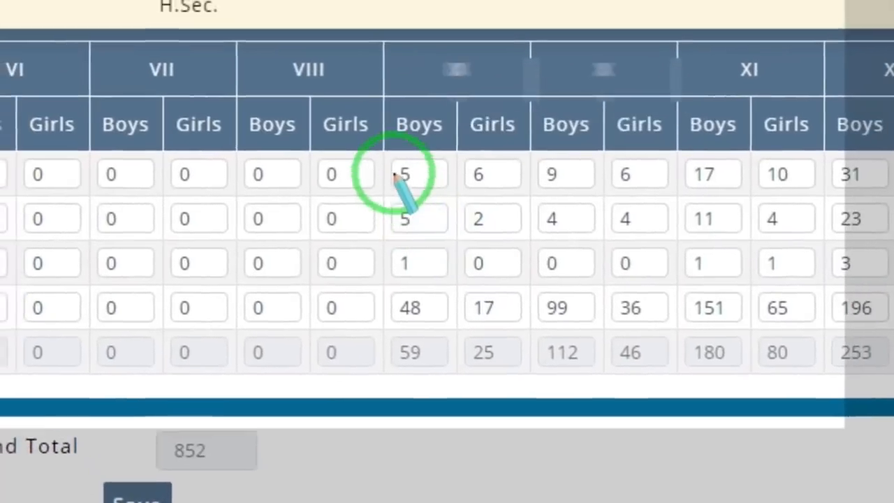
pyautogui.moveTo(346, 87); pyautogui.dragTo(371, 177)
pyautogui.moveTo(447, 283)
pyautogui.mouseDown()
pyautogui.moveTo(508, 322)
pyautogui.moveTo(554, 333)
pyautogui.mouseUp()
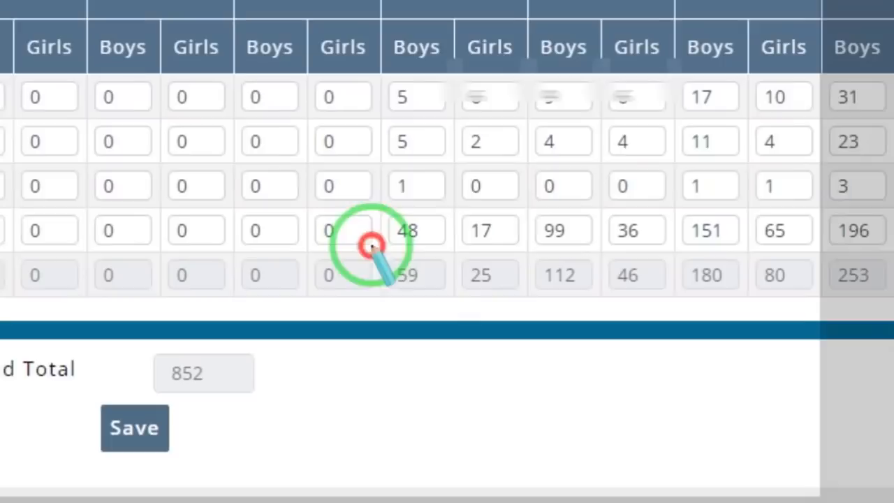
pyautogui.moveTo(317, 286); pyautogui.dragTo(464, 348)
pyautogui.moveTo(476, 195)
pyautogui.mouseDown()
pyautogui.moveTo(529, 286)
pyautogui.moveTo(587, 289)
pyautogui.mouseUp()
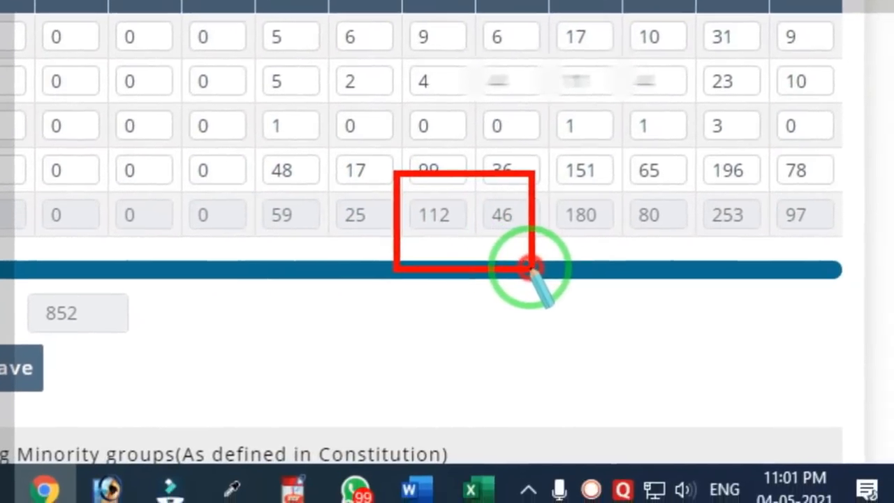
pyautogui.moveTo(533, 267); pyautogui.dragTo(642, 268)
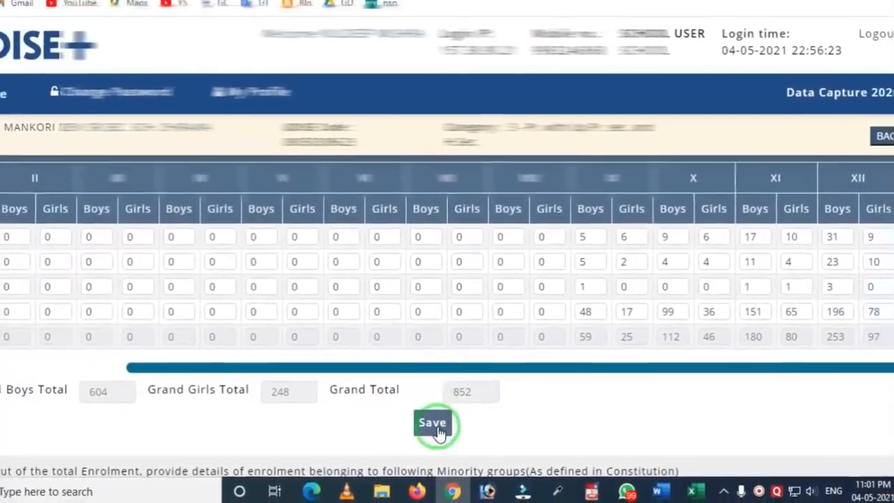
pyautogui.click(340, 383)
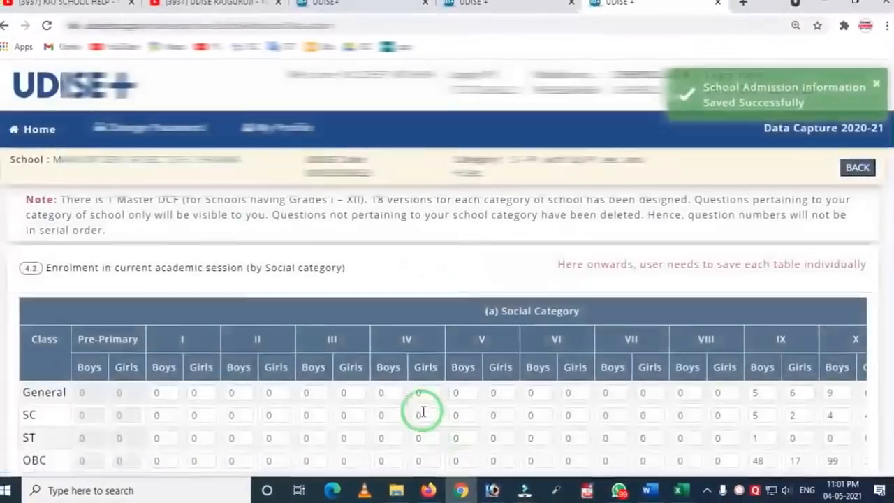
# Examine the minority group enrolment table 4.2 (b) alongside the class-wise social category figures in 4.2 (a)
pyautogui.scroll(-4, 242, 354)
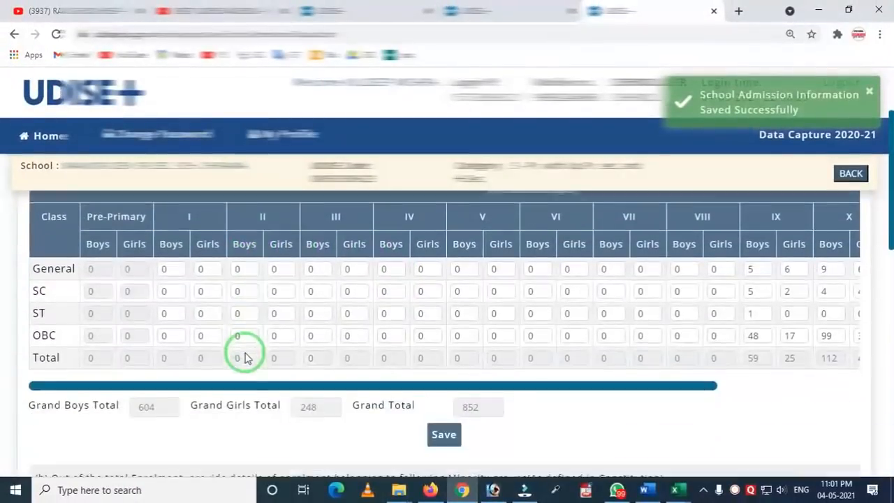
pyautogui.scroll(-3, 336, 333)
pyautogui.scroll(-1, 338, 335)
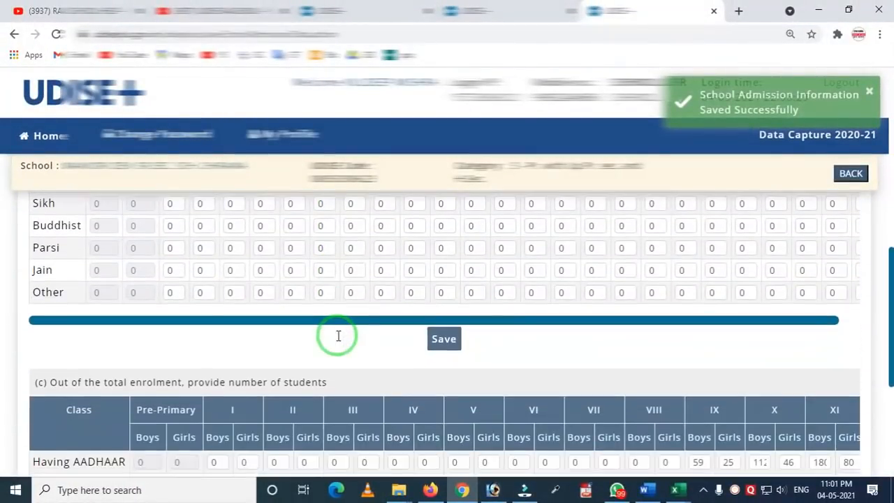
pyautogui.scroll(3, 338, 335)
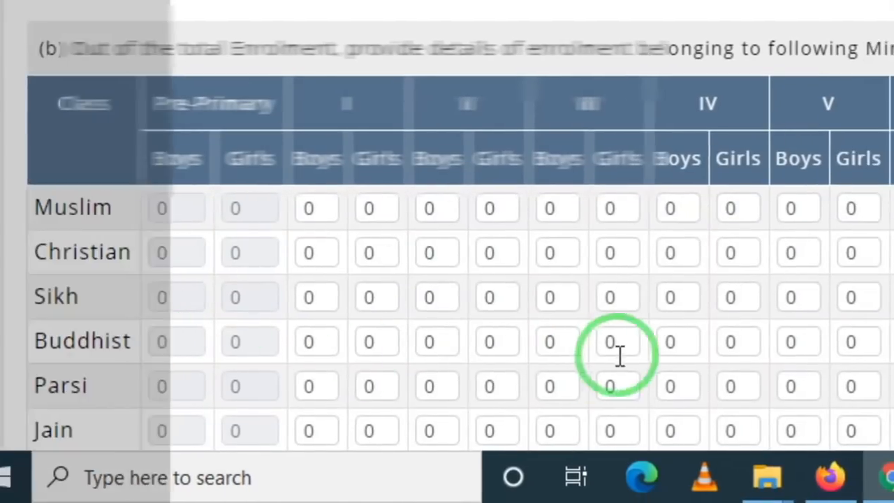
pyautogui.scroll(4, 660, 354)
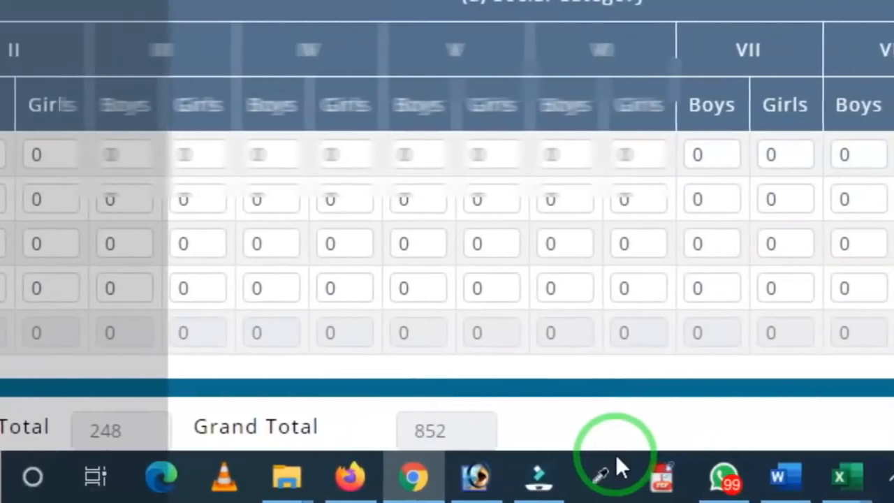
pyautogui.scroll(-1, 584, 289)
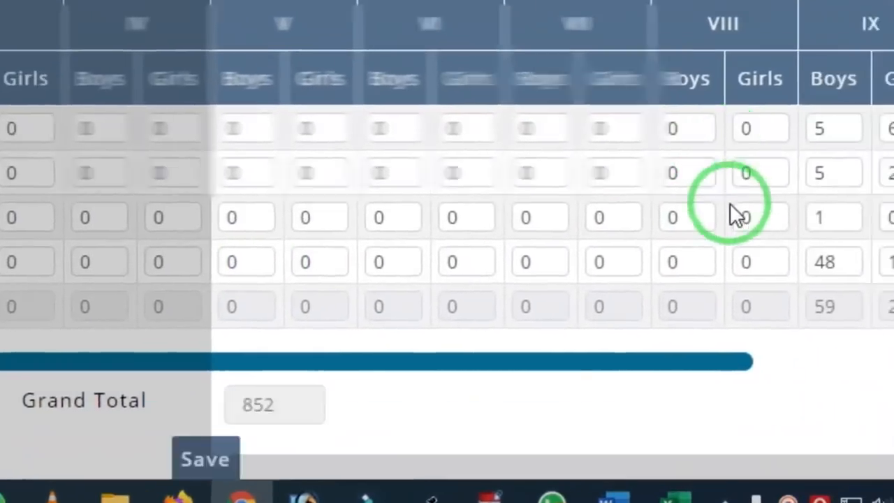
pyautogui.scroll(-6, 730, 204)
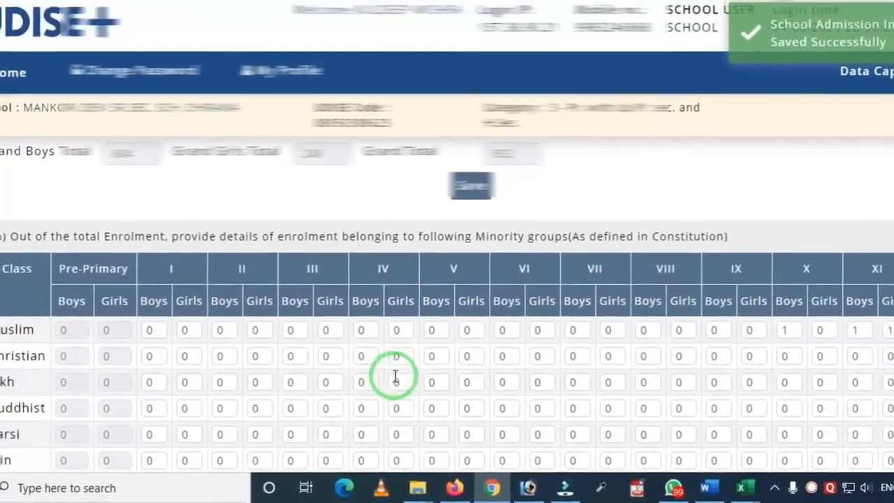
pyautogui.scroll(-4, 396, 363)
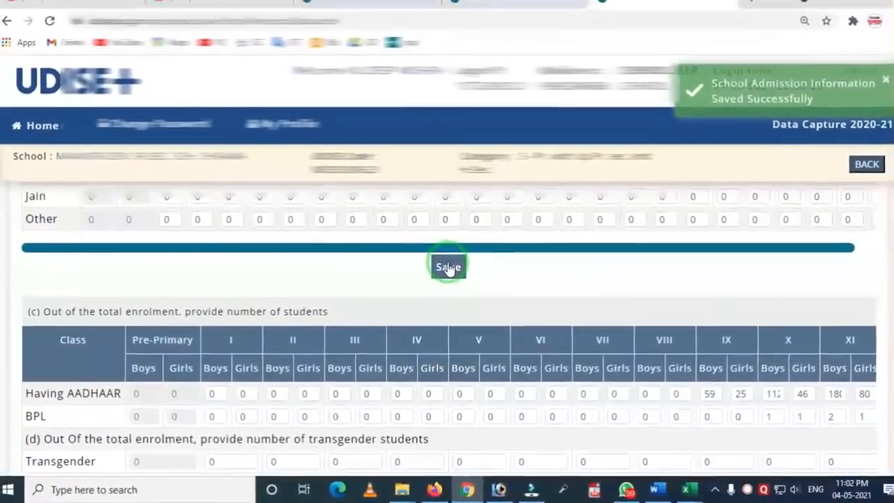
# Review the AADHAAR, BPL and transgender rows in 4.2 (c) and (d), and mark the form complete to continue to 4.3
pyautogui.scroll(-2, 448, 268)
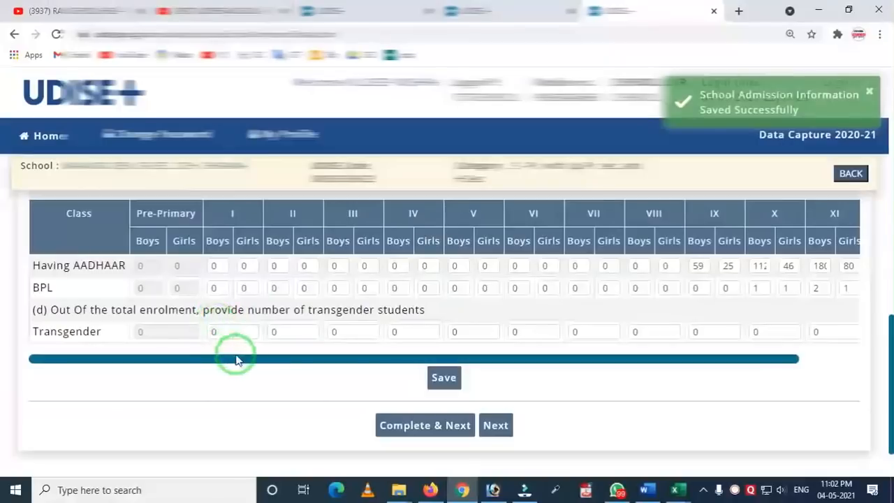
pyautogui.scroll(1, 236, 359)
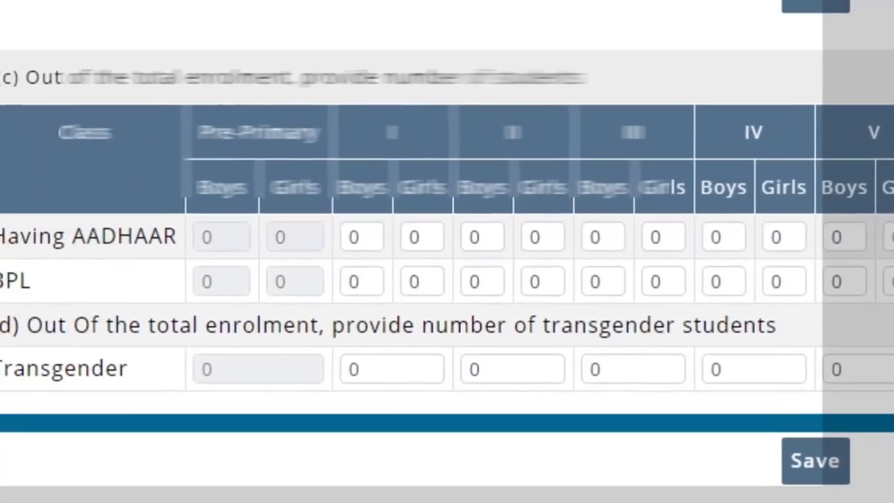
pyautogui.moveTo(0, 197); pyautogui.dragTo(403, 322)
pyautogui.rightClick(345, 309)
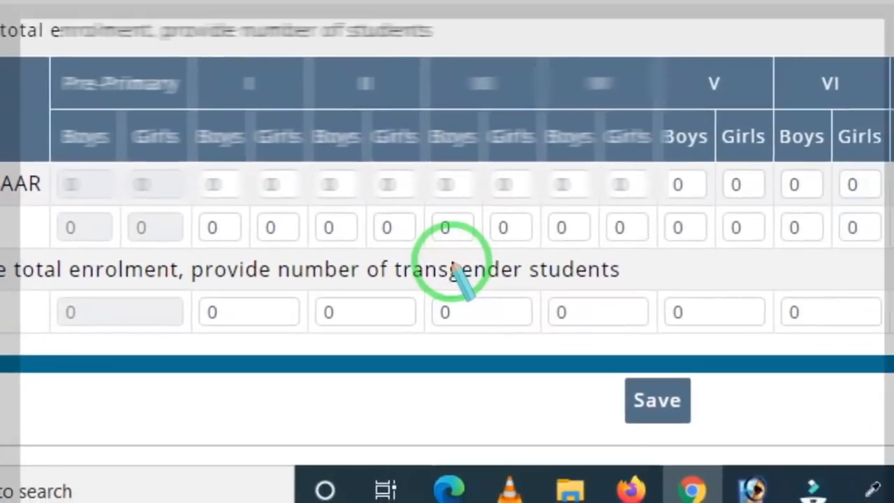
pyautogui.click(726, 409)
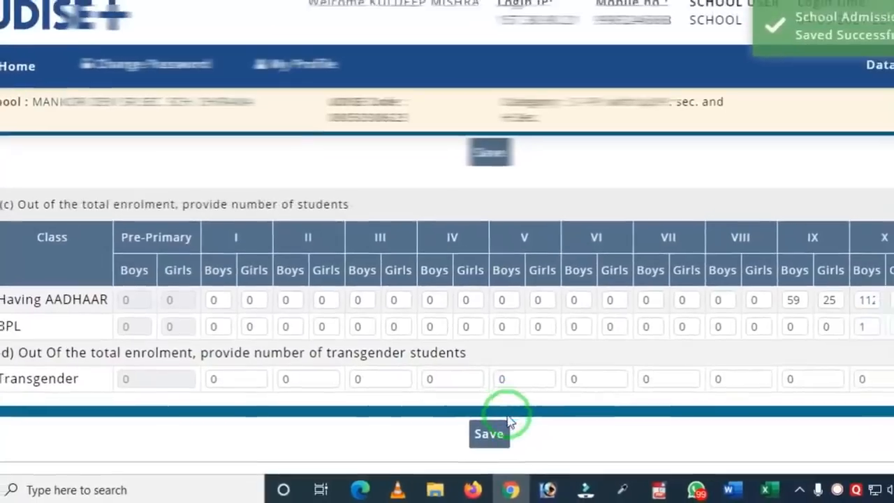
pyautogui.scroll(-2, 511, 422)
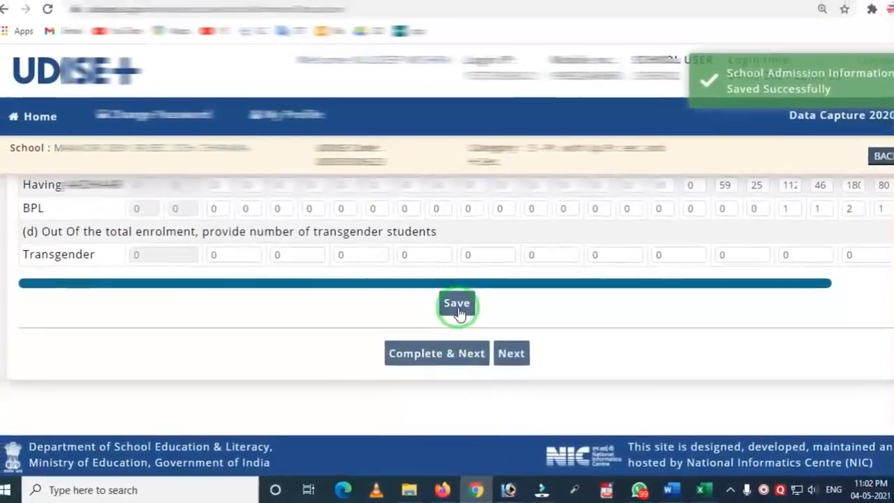
pyautogui.click(427, 359)
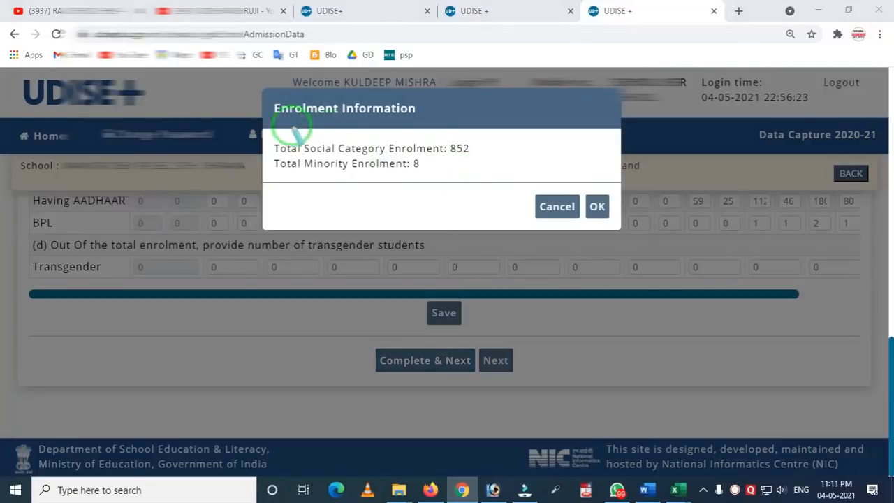
pyautogui.moveTo(366, 212); pyautogui.dragTo(543, 201)
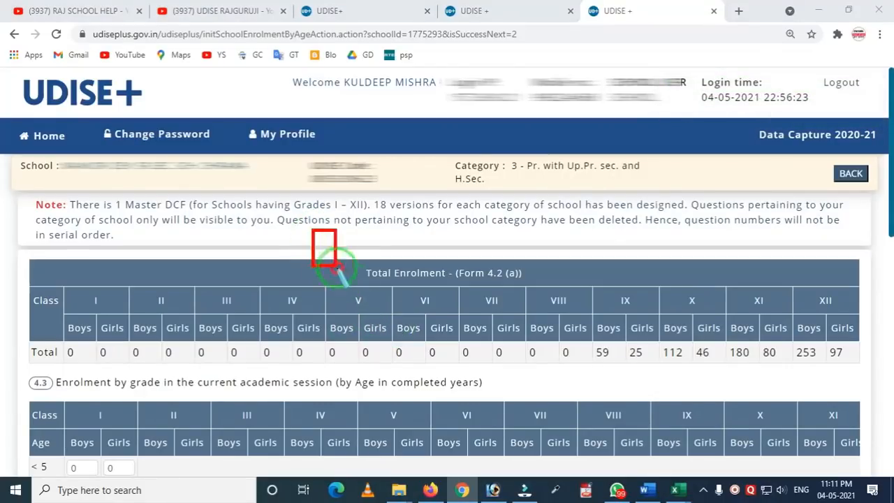
# Examine the total enrolment summary from Form 4.2 (a) and the class columns and age rows of table 4.3
pyautogui.moveTo(493, 338); pyautogui.dragTo(598, 347)
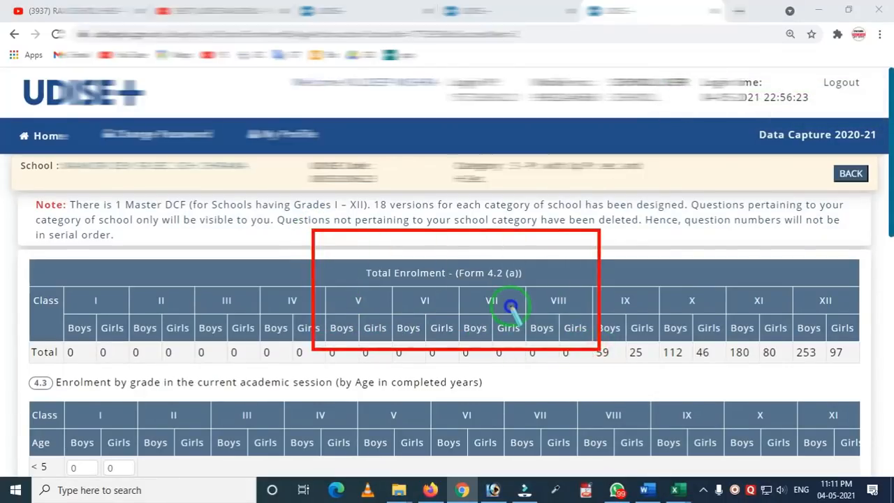
pyautogui.moveTo(20, 264)
pyautogui.mouseDown()
pyautogui.moveTo(258, 366)
pyautogui.moveTo(828, 375)
pyautogui.moveTo(879, 385)
pyautogui.mouseUp()
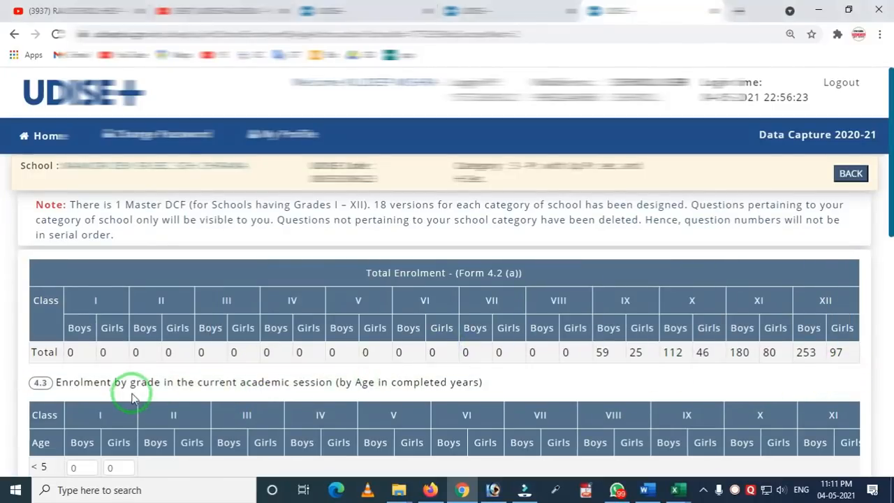
pyautogui.scroll(-1, 116, 390)
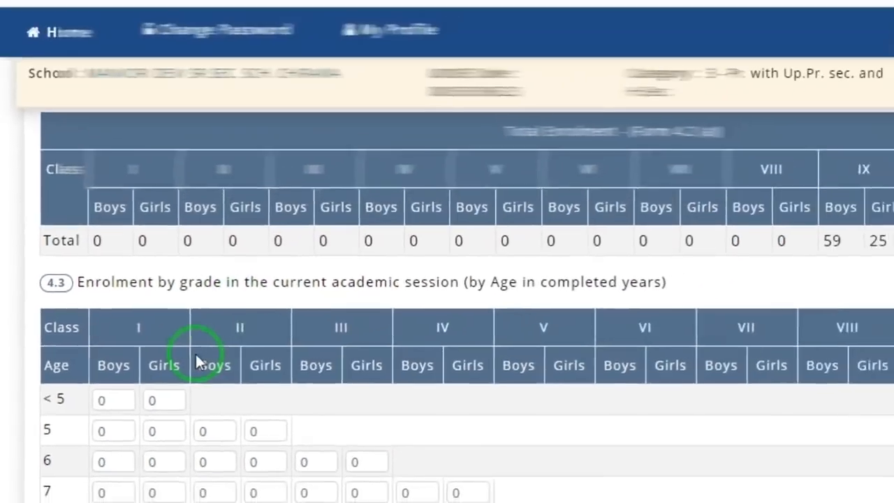
pyautogui.scroll(-3, 279, 349)
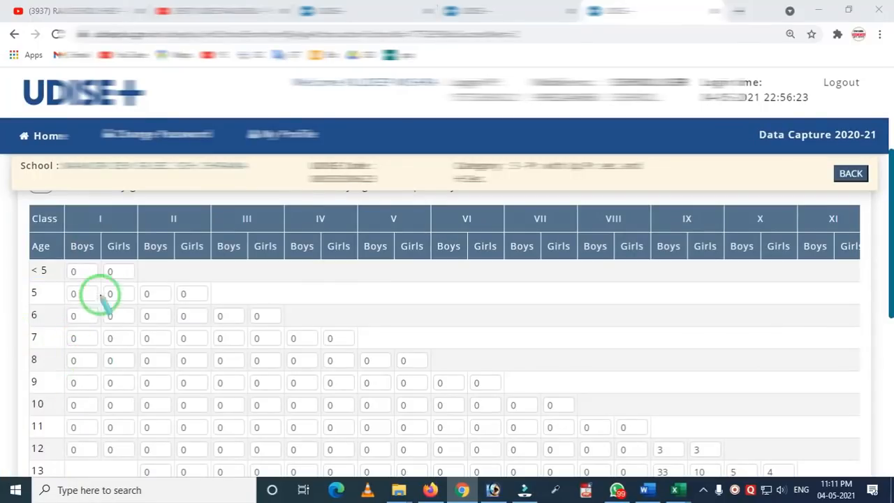
pyautogui.moveTo(27, 194); pyautogui.dragTo(880, 239)
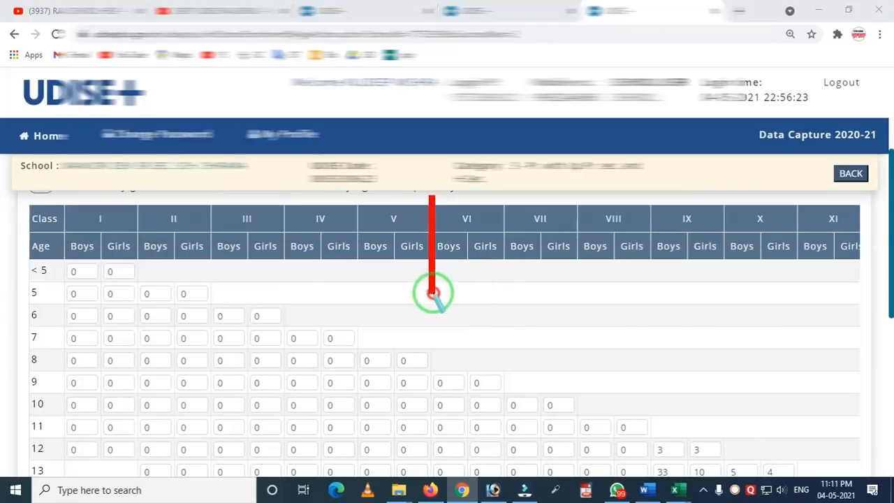
pyautogui.moveTo(455, 380)
pyautogui.mouseDown()
pyautogui.moveTo(512, 475)
pyautogui.moveTo(505, 482)
pyautogui.mouseUp()
pyautogui.moveTo(280, 192); pyautogui.dragTo(349, 493)
pyautogui.moveTo(400, 386); pyautogui.dragTo(423, 465)
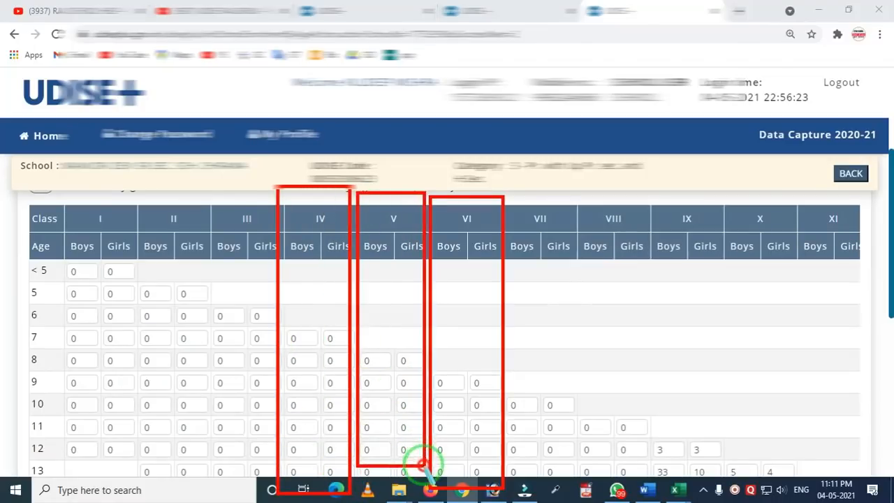
pyautogui.rightClick(484, 333)
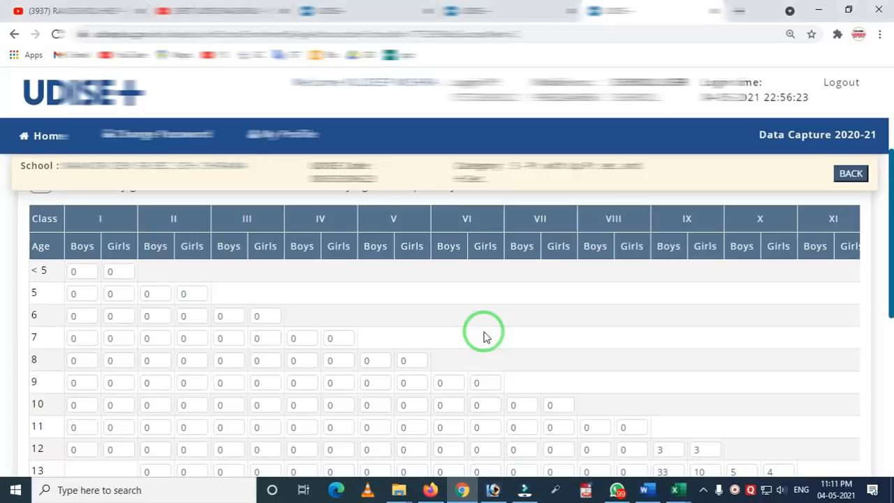
# Compare the class IX boys and girls totals in the Form 4.2 (a) summary with the class IX columns of table 4.3
pyautogui.scroll(3, 505, 350)
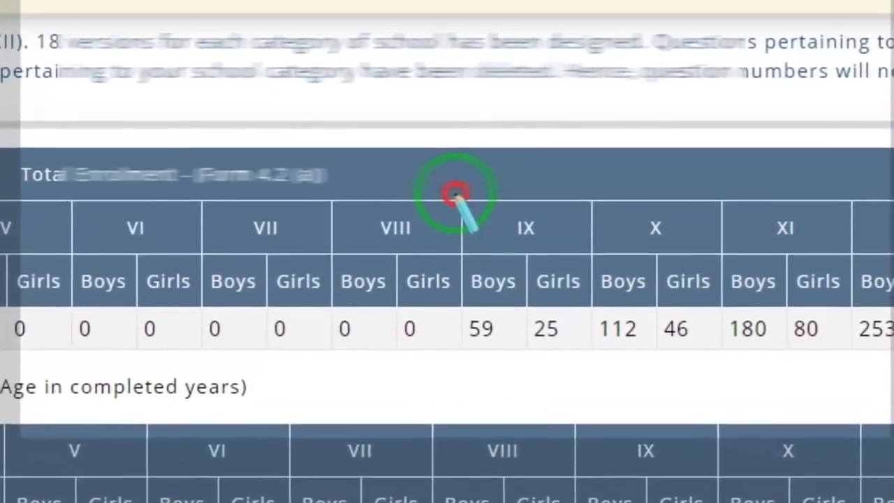
pyautogui.moveTo(486, 123); pyautogui.dragTo(546, 274)
pyautogui.moveTo(504, 341); pyautogui.dragTo(576, 349)
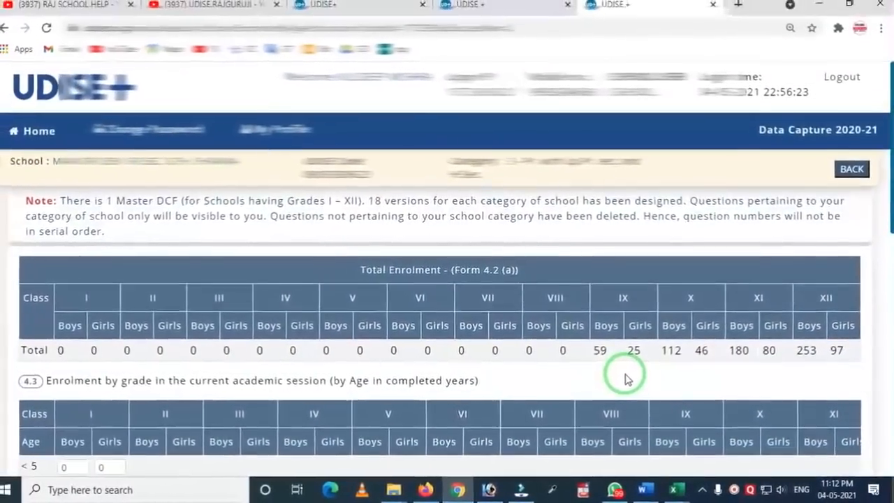
pyautogui.scroll(-1, 608, 366)
pyautogui.scroll(-3, 624, 377)
pyautogui.scroll(2, 604, 384)
pyautogui.scroll(-1, 605, 361)
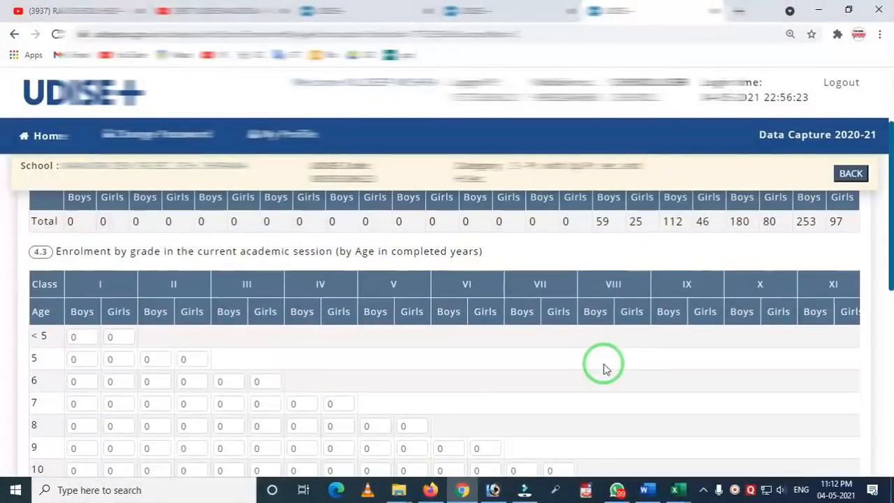
pyautogui.scroll(1, 688, 322)
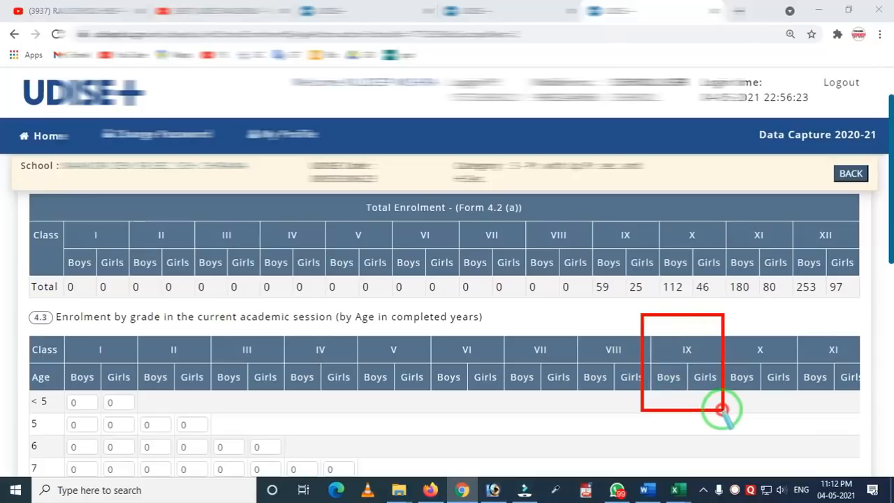
pyautogui.moveTo(579, 256)
pyautogui.mouseDown()
pyautogui.moveTo(605, 318)
pyautogui.moveTo(661, 322)
pyautogui.mouseUp()
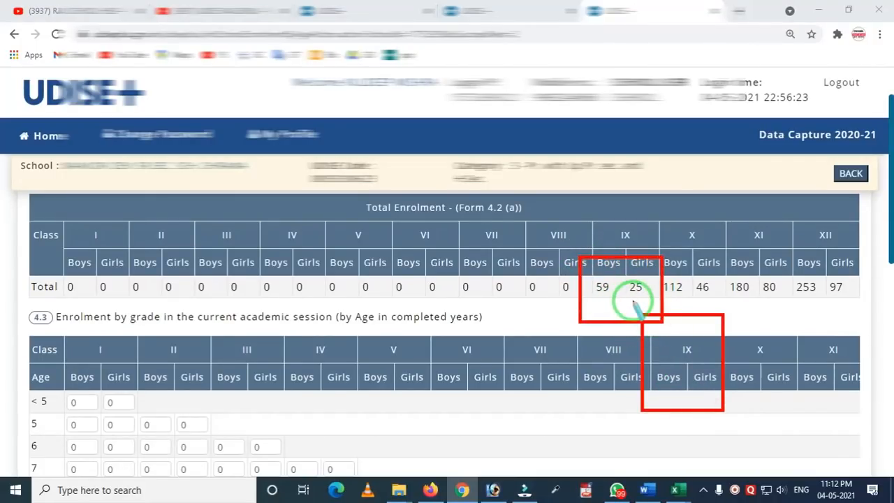
pyautogui.click(648, 378)
# Check the class IX boys and girls entries for ages 12 to 15 in the age-wise enrolment table 4.3
pyautogui.scroll(-3, 649, 381)
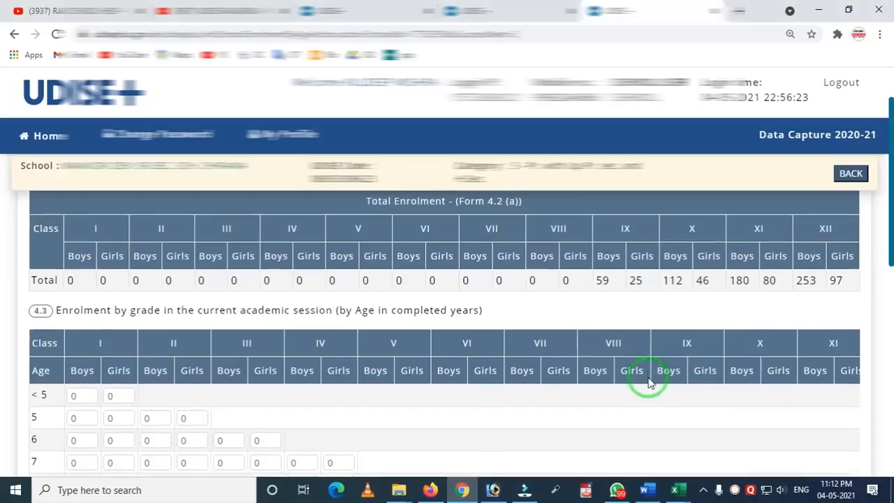
pyautogui.scroll(1, 648, 381)
pyautogui.scroll(-2, 653, 379)
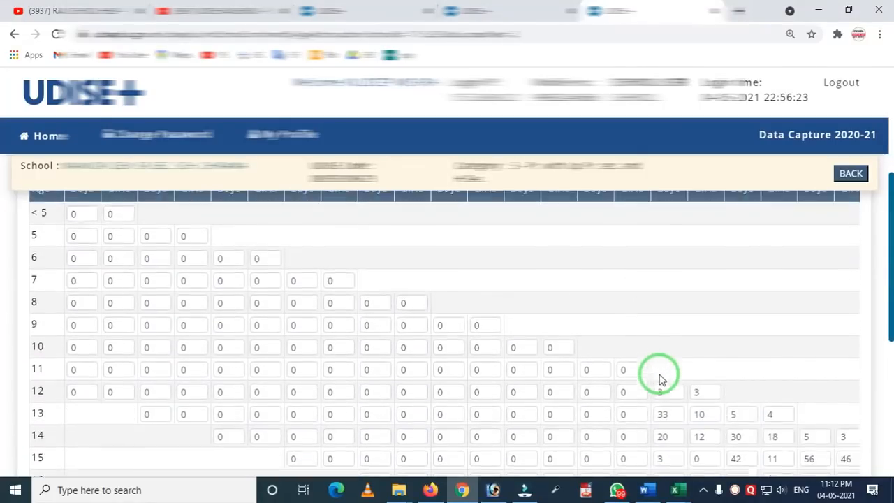
pyautogui.scroll(-2, 692, 370)
pyautogui.hotkey('ctrl', '2')
pyautogui.moveTo(15, 305)
pyautogui.mouseDown()
pyautogui.moveTo(35, 320)
pyautogui.moveTo(167, 330)
pyautogui.moveTo(702, 341)
pyautogui.moveTo(726, 328)
pyautogui.mouseUp()
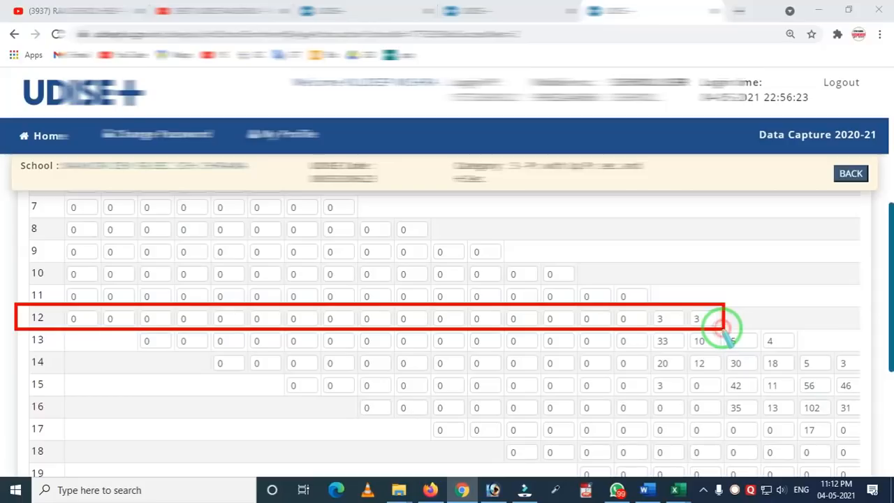
pyautogui.rightClick(689, 336)
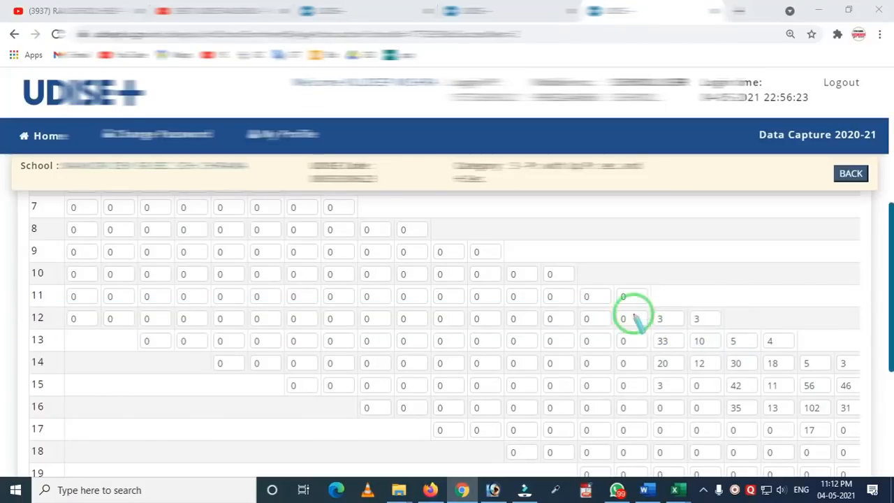
pyautogui.moveTo(15, 324)
pyautogui.mouseDown()
pyautogui.moveTo(72, 356)
pyautogui.moveTo(479, 365)
pyautogui.moveTo(689, 362)
pyautogui.moveTo(730, 351)
pyautogui.mouseUp()
pyautogui.rightClick(697, 344)
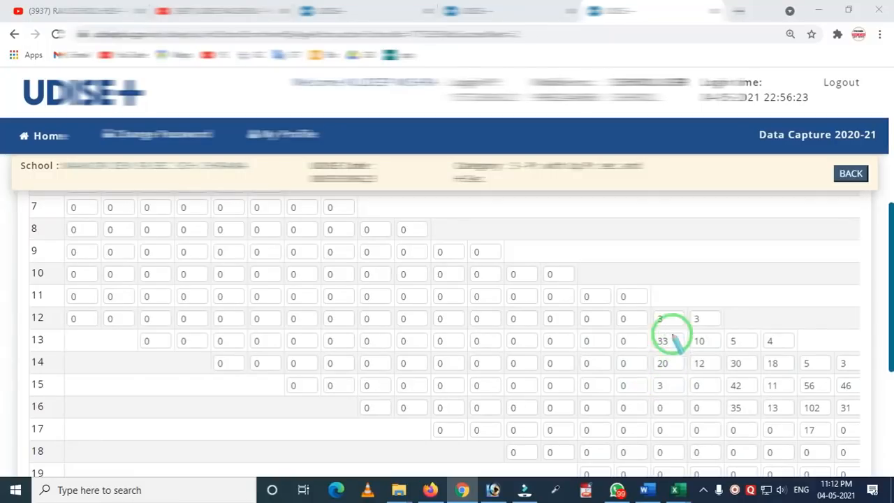
pyautogui.moveTo(668, 397); pyautogui.dragTo(676, 424)
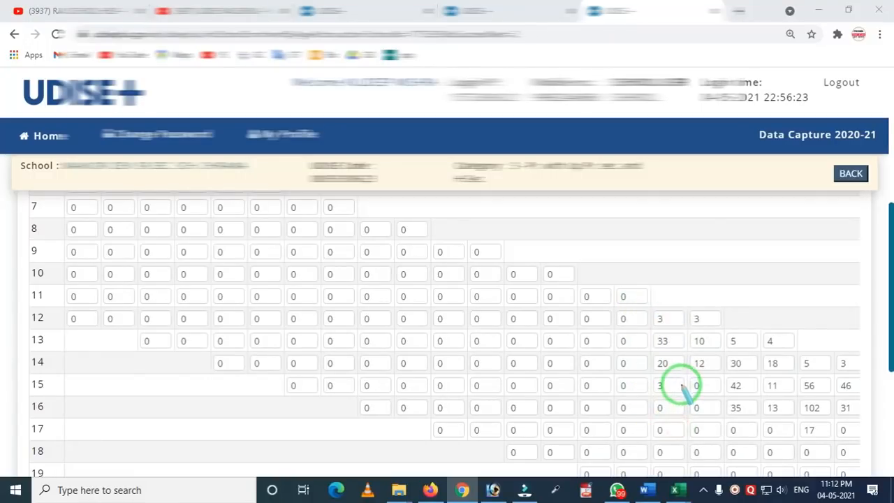
# Check the class IX column totals at the end of table 4.3 against the Form 4.2 (a) enrolment totals
pyautogui.scroll(-2, 683, 382)
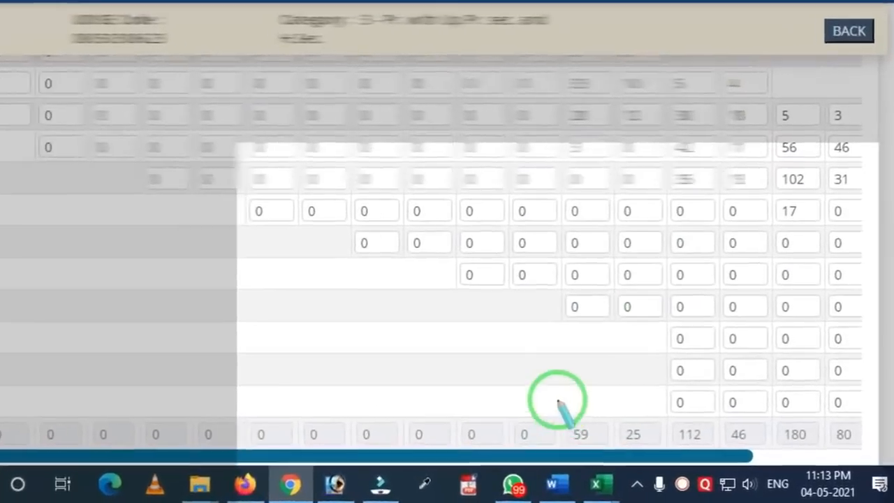
pyautogui.moveTo(646, 428); pyautogui.dragTo(690, 470)
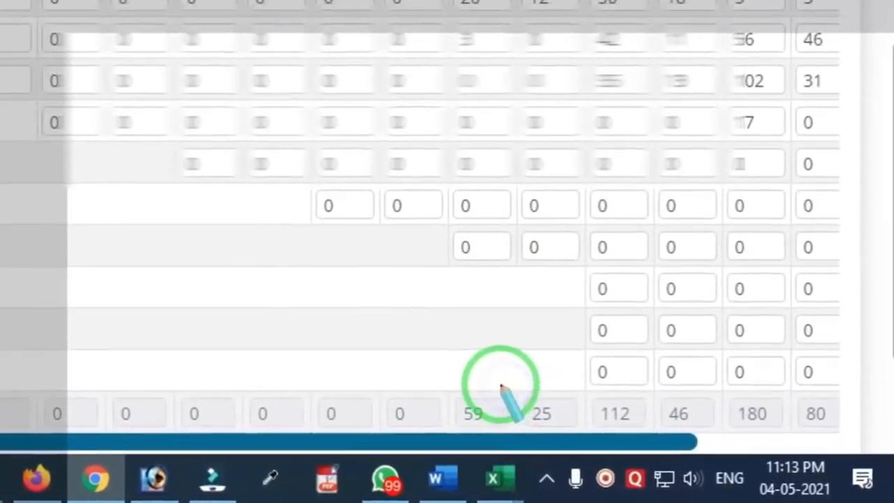
pyautogui.scroll(3, 559, 373)
pyautogui.scroll(5, 470, 352)
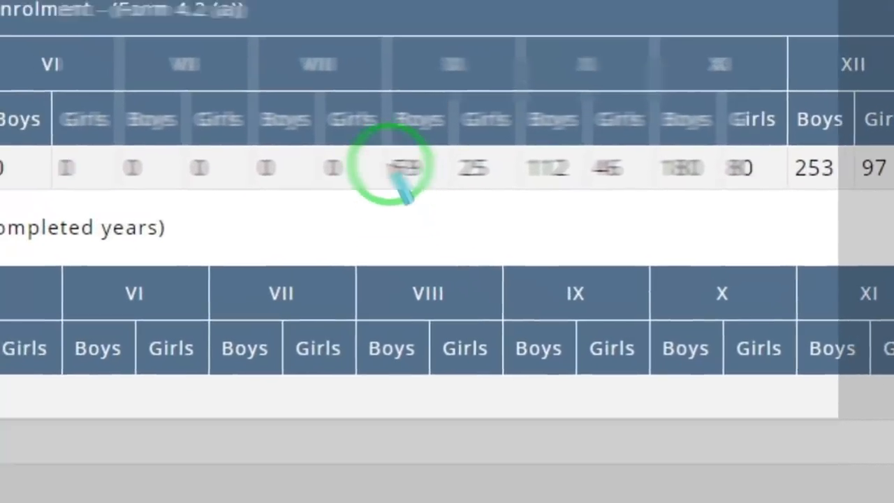
# Compare the class IX boys and girls totals in the Form 4.2 (a) summary with the Total row of table 4.3
pyautogui.moveTo(308, 56); pyautogui.dragTo(384, 152)
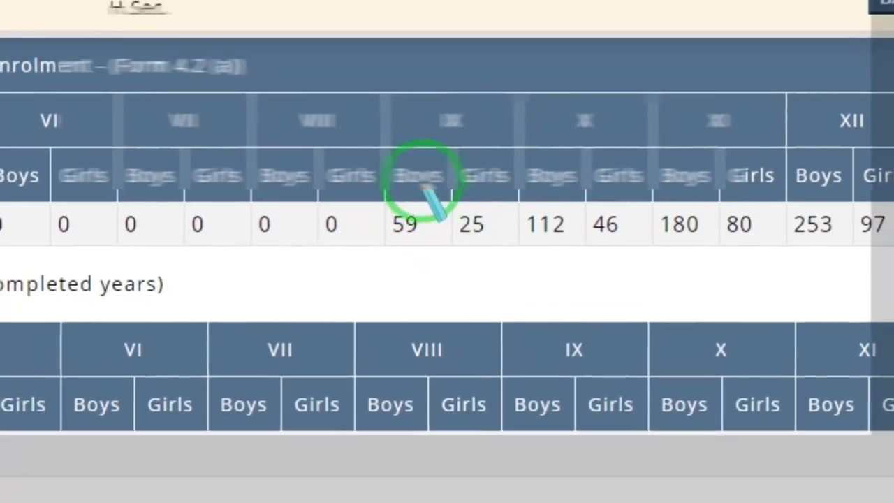
pyautogui.moveTo(458, 177); pyautogui.dragTo(528, 253)
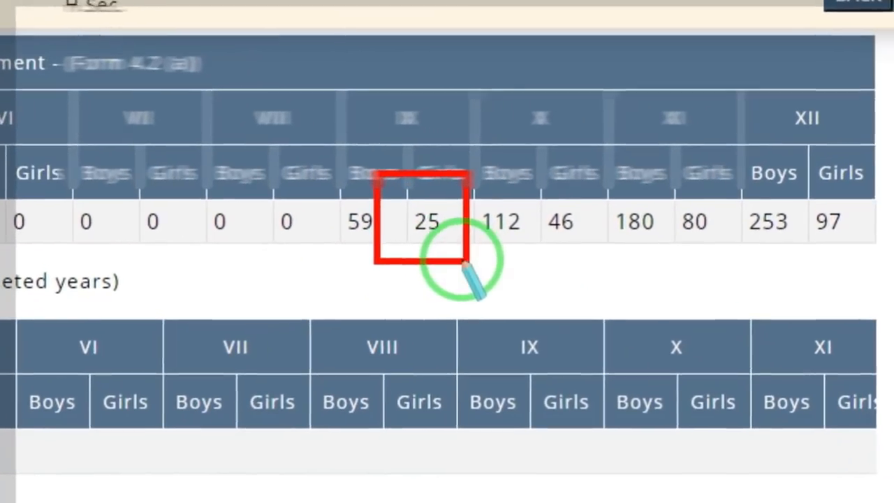
pyautogui.scroll(-10, 591, 339)
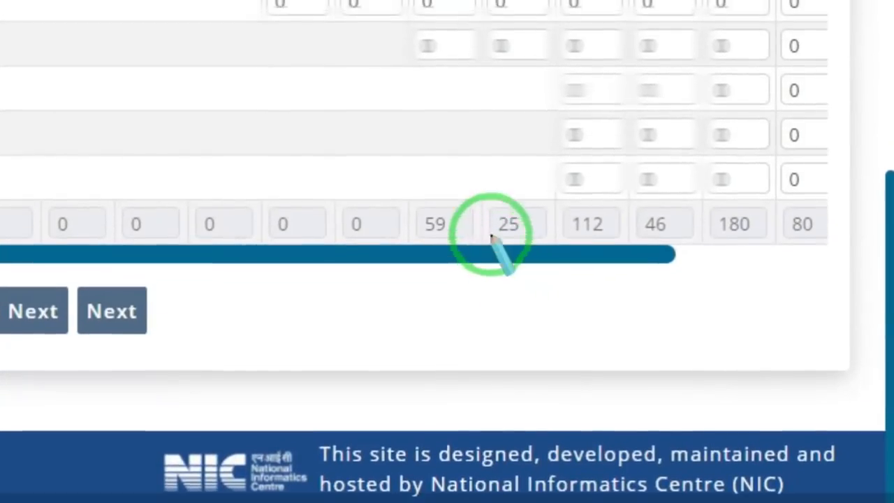
pyautogui.moveTo(468, 157)
pyautogui.mouseDown()
pyautogui.moveTo(494, 197)
pyautogui.moveTo(548, 235)
pyautogui.mouseUp()
pyautogui.moveTo(530, 164)
pyautogui.mouseDown()
pyautogui.moveTo(745, 296)
pyautogui.moveTo(813, 294)
pyautogui.mouseUp()
pyautogui.rightClick(667, 229)
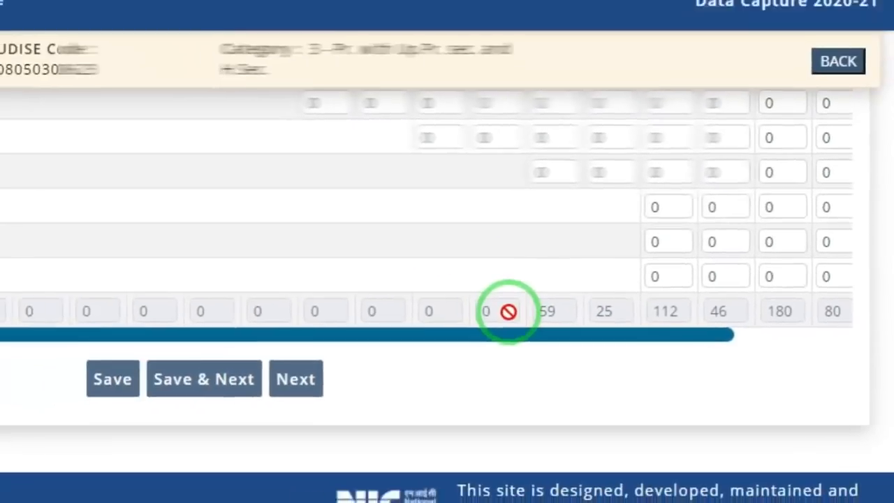
pyautogui.scroll(4, 392, 258)
pyautogui.scroll(5, 598, 332)
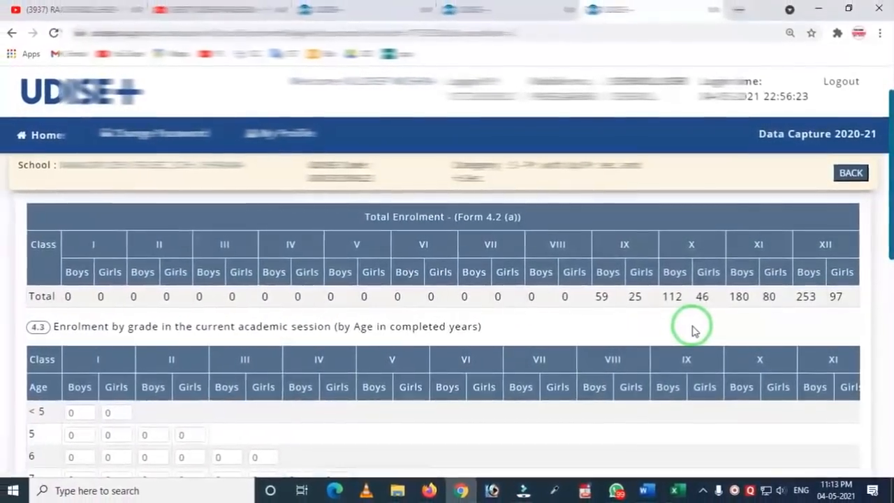
# Save the age-wise enrolment entered in table 4.3
pyautogui.scroll(-5, 688, 330)
pyautogui.scroll(-3, 694, 330)
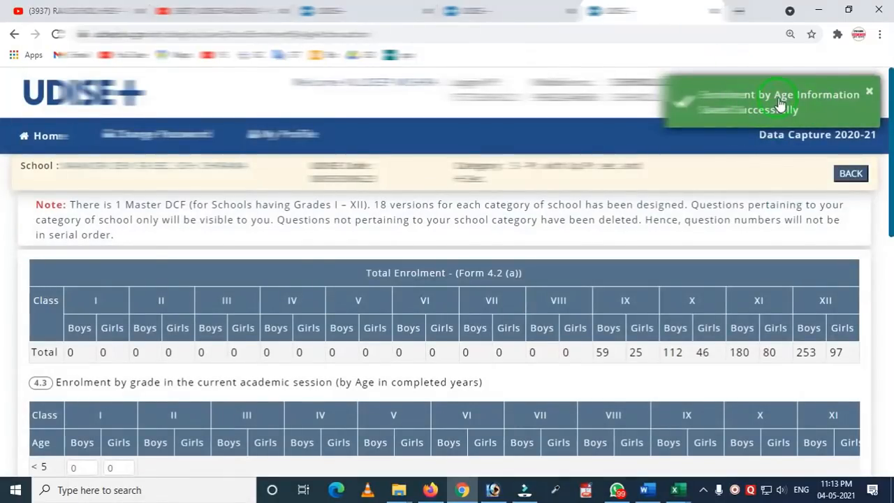
# Set the class IX boys entry for age 14 to 21 and try to save the age-wise enrolment
pyautogui.scroll(-5, 694, 277)
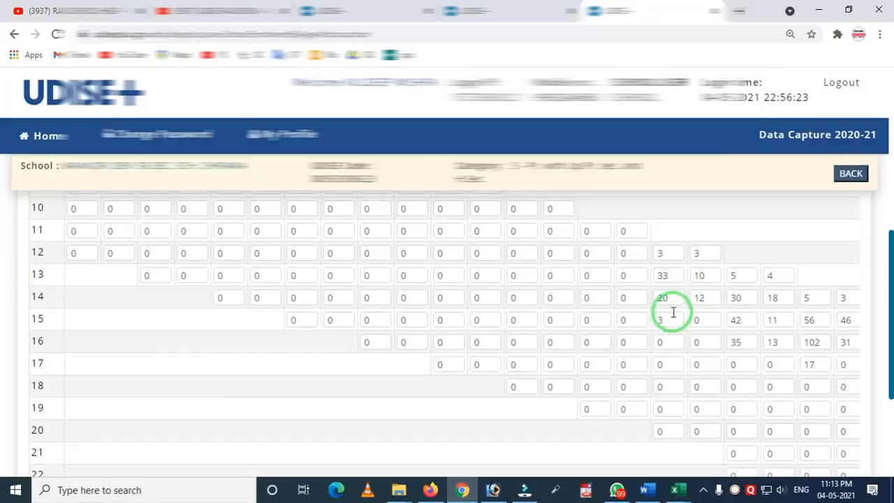
pyautogui.doubleClick(664, 299)
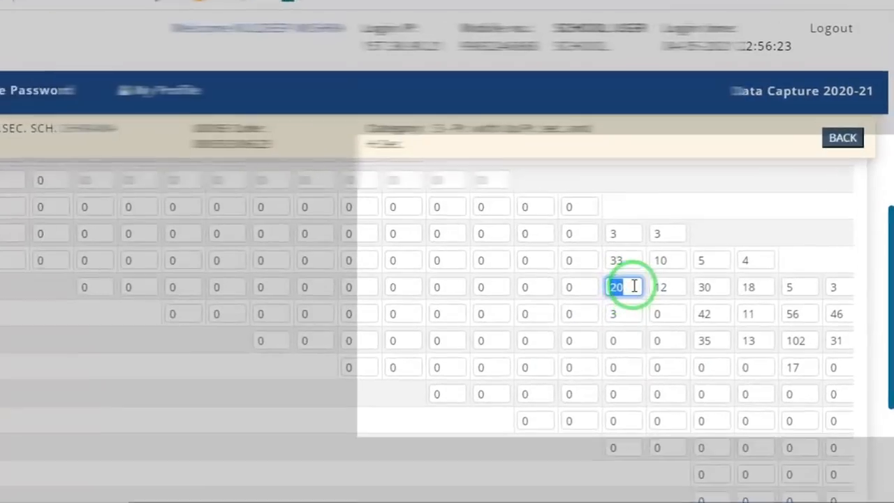
pyautogui.click(667, 299)
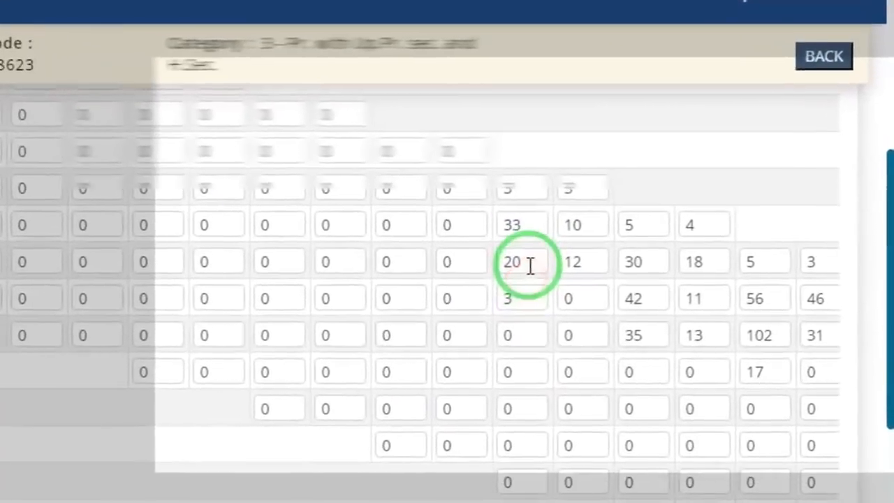
pyautogui.press('BackSpace')
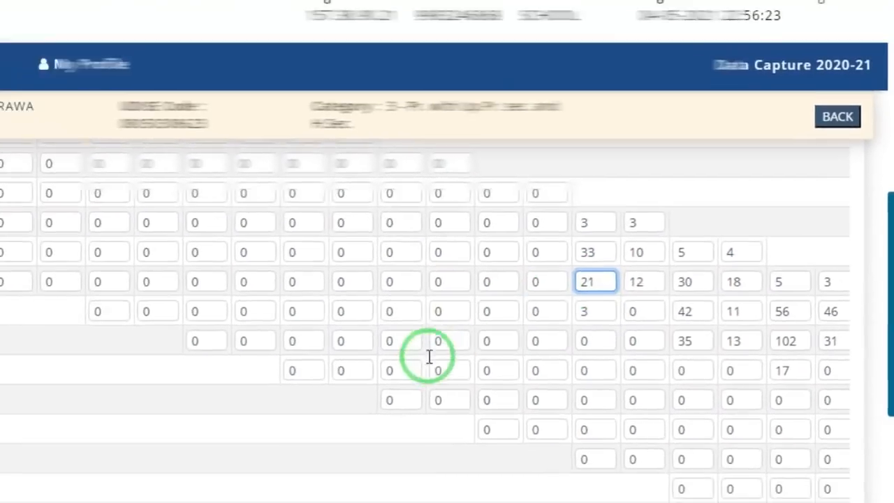
pyautogui.scroll(-3, 429, 359)
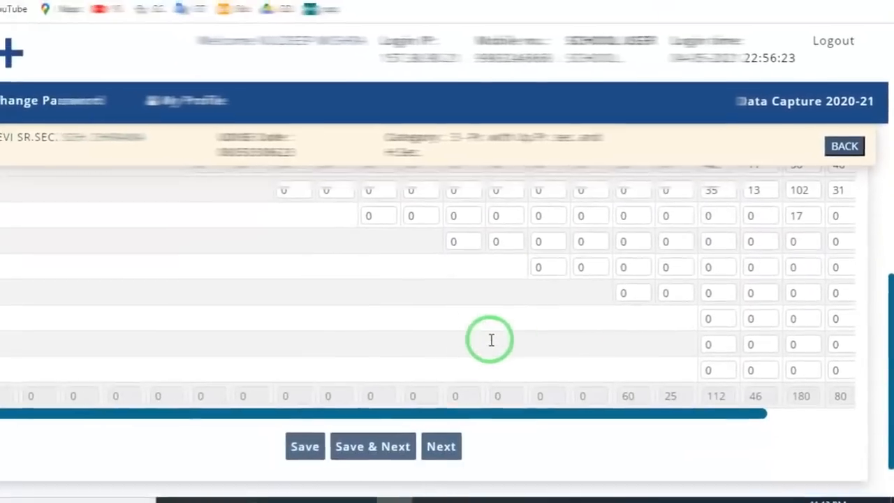
pyautogui.click(329, 449)
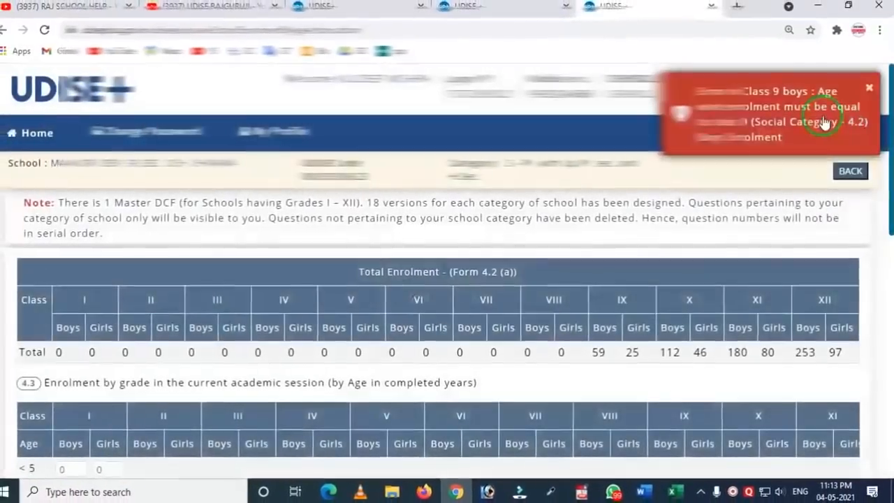
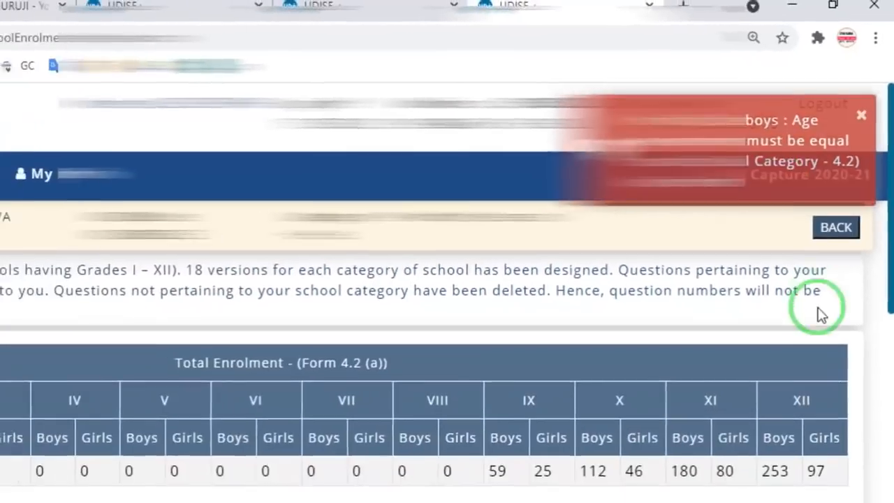
# Set the class IX boys entry for age 14 to 20 and save the age-wise enrolment
pyautogui.scroll(-5, 697, 451)
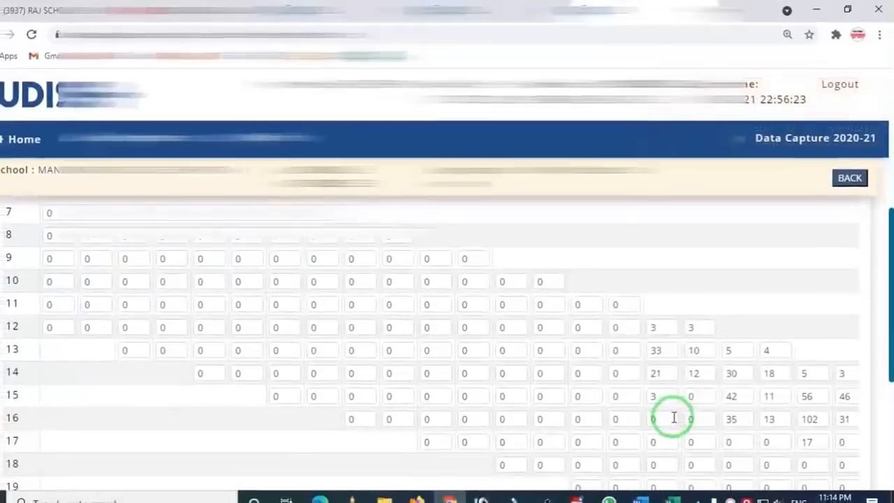
pyautogui.click(671, 368)
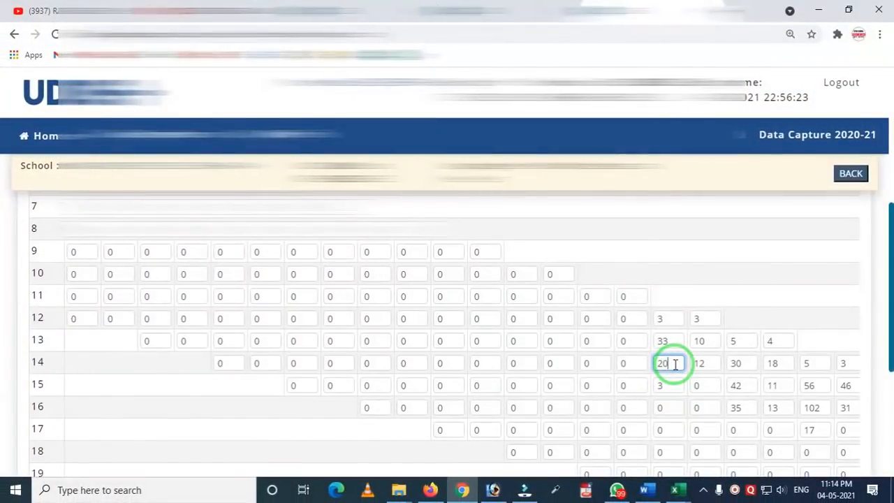
pyautogui.scroll(-5, 674, 364)
pyautogui.click(384, 431)
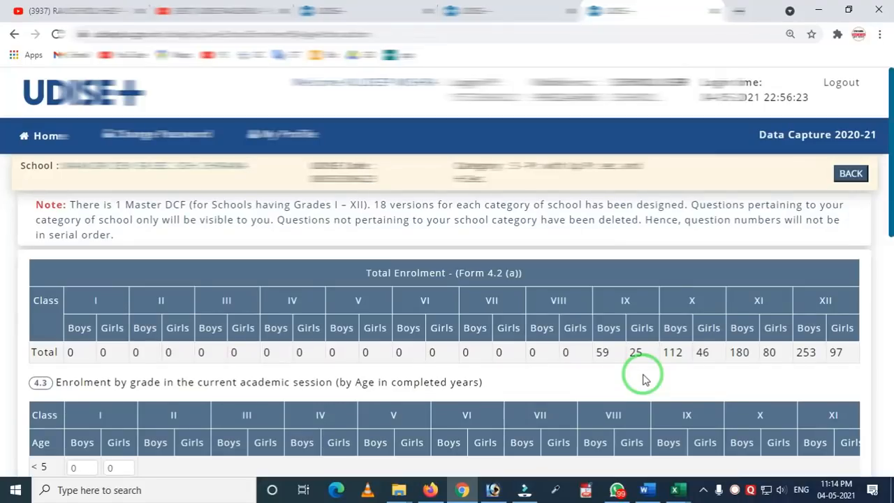
# Save table 4.3 and continue to form 4.4, enrolment by medium of instruction
pyautogui.scroll(-8, 691, 353)
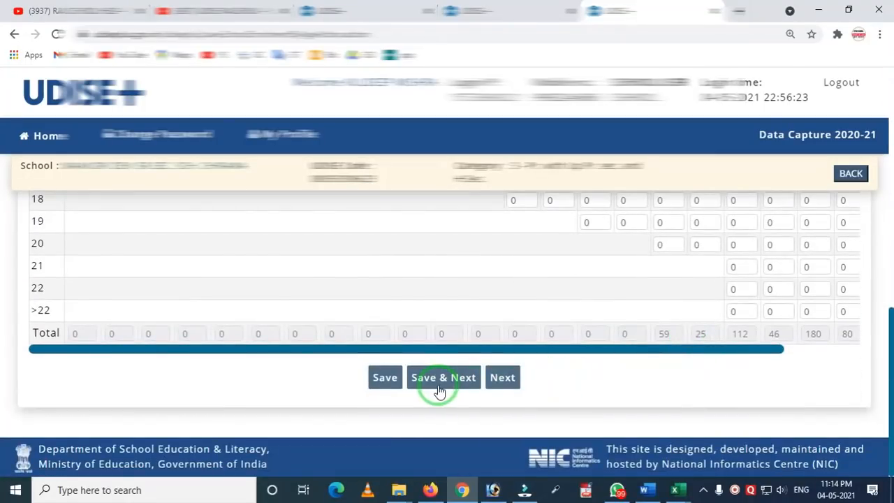
pyautogui.click(438, 389)
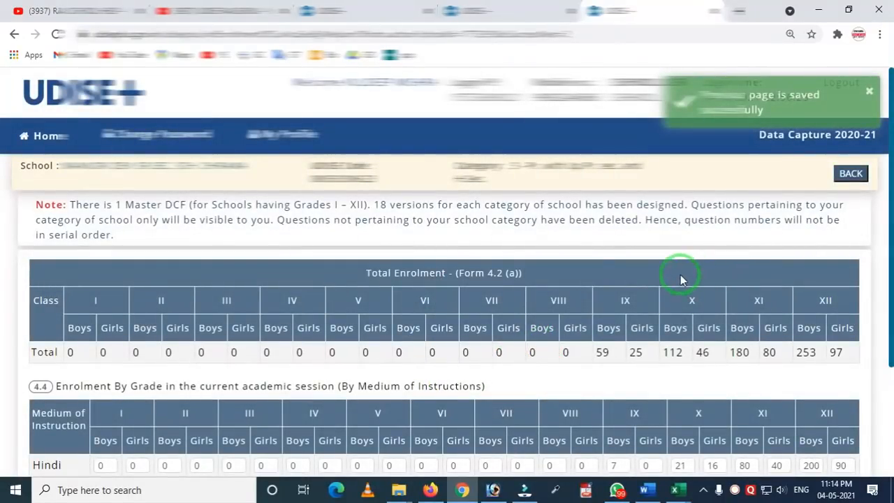
pyautogui.scroll(-2, 592, 288)
pyautogui.scroll(2, 393, 340)
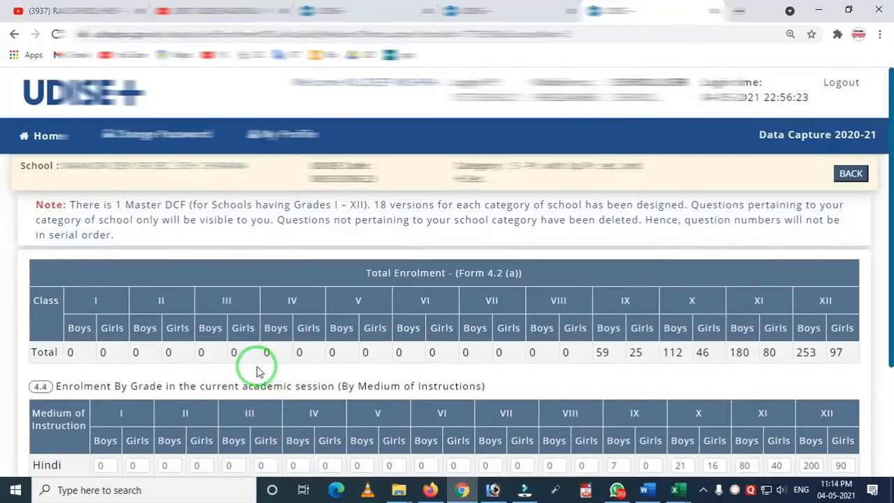
# Examine the Form 4.2 (a) total enrolment summary shown above table 4.4, particularly classes IX to XII
pyautogui.moveTo(16, 252)
pyautogui.mouseDown()
pyautogui.moveTo(369, 369)
pyautogui.moveTo(867, 372)
pyautogui.mouseUp()
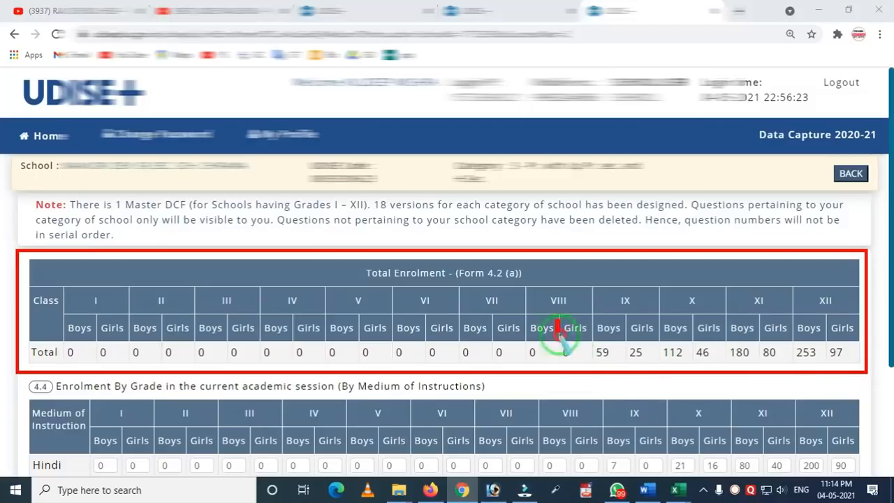
pyautogui.moveTo(556, 321); pyautogui.dragTo(866, 380)
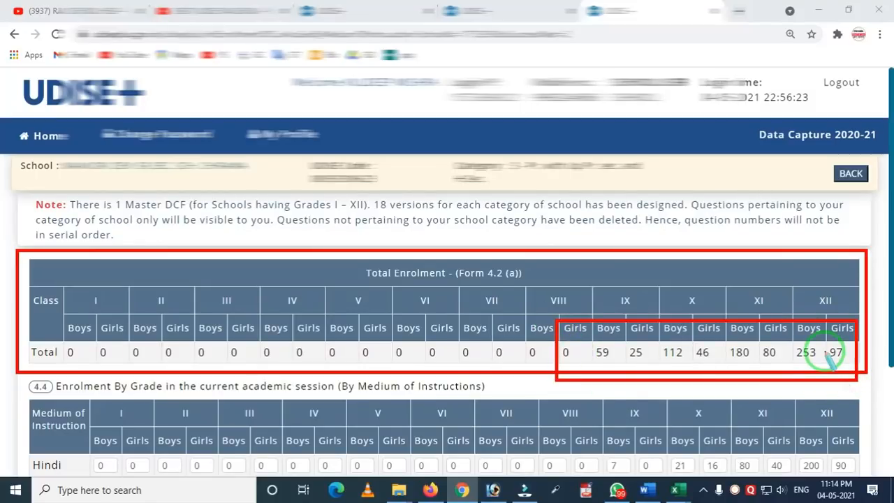
pyautogui.rightClick(494, 334)
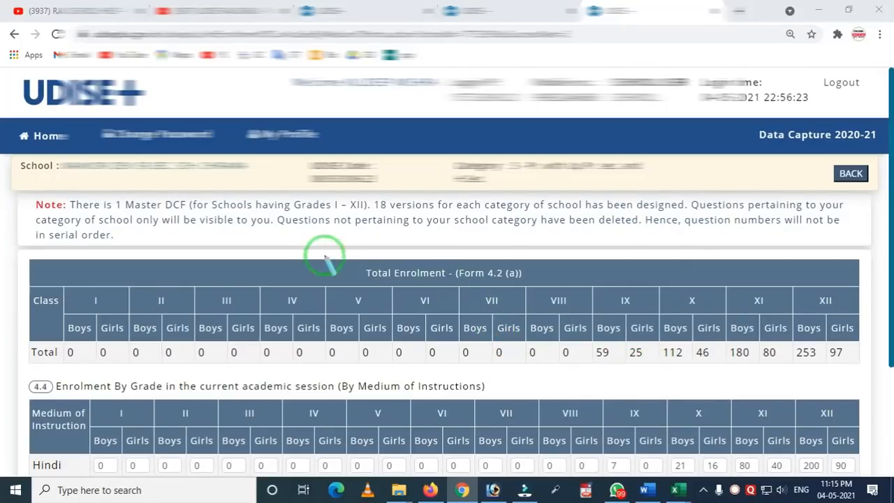
pyautogui.moveTo(314, 241); pyautogui.dragTo(699, 378)
pyautogui.rightClick(685, 380)
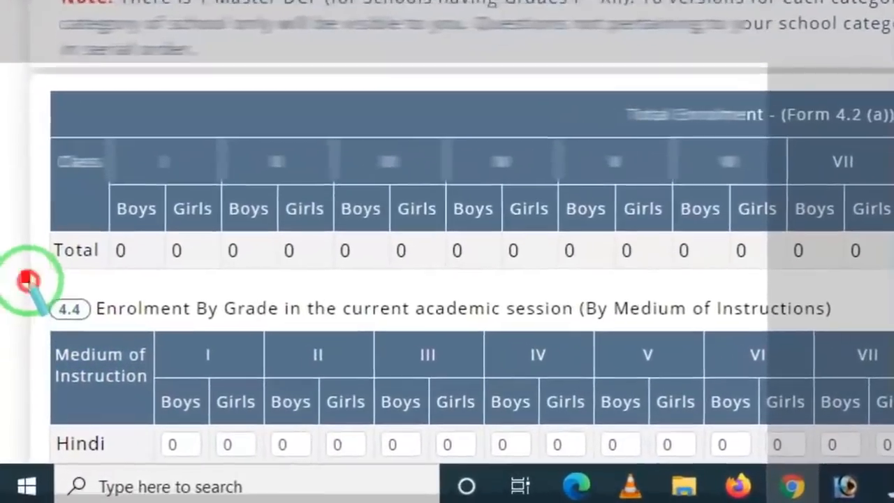
# Examine the heading of table 4.4 and its Hindi and English rows of boys and girls for each class
pyautogui.moveTo(28, 281)
pyautogui.mouseDown()
pyautogui.moveTo(101, 333)
pyautogui.moveTo(423, 374)
pyautogui.moveTo(469, 347)
pyautogui.mouseUp()
pyautogui.moveTo(525, 318); pyautogui.dragTo(689, 302)
pyautogui.rightClick(596, 290)
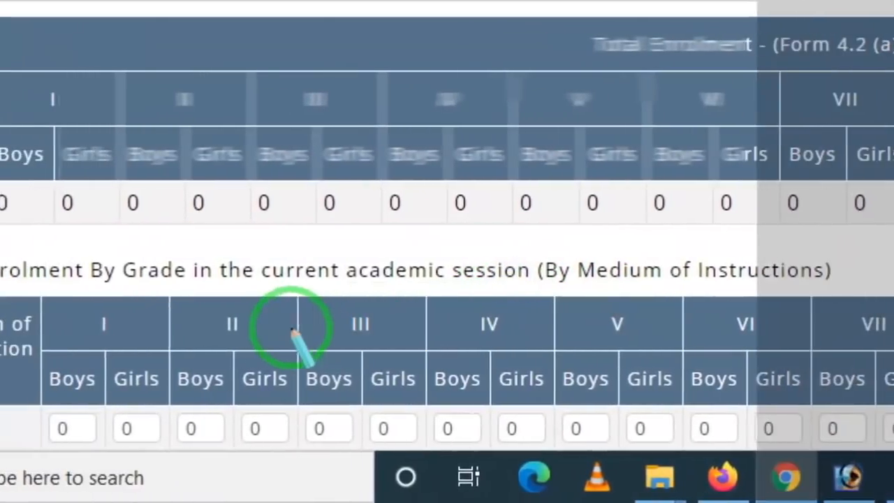
pyautogui.scroll(-3, 398, 323)
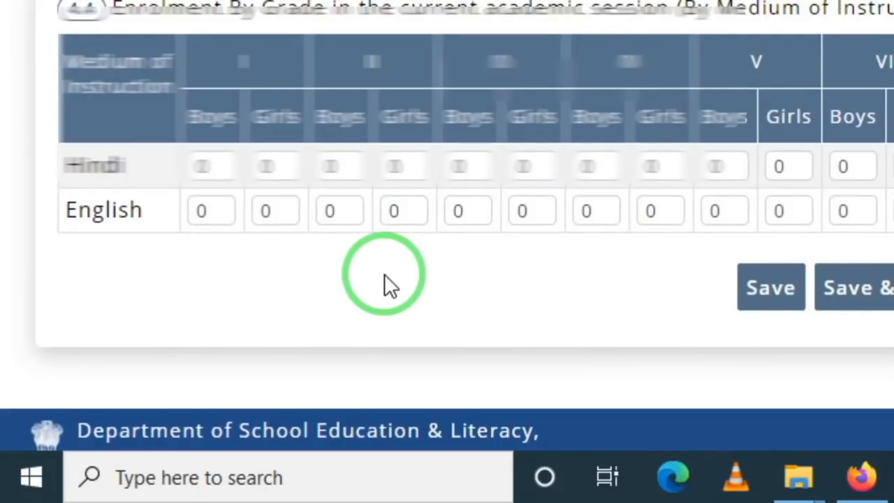
pyautogui.hotkey('ctrl', 'shift', 'd')
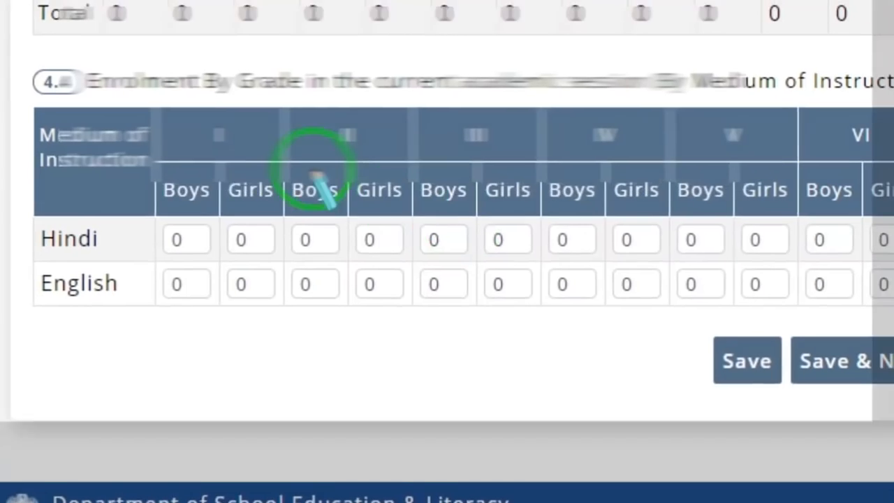
pyautogui.moveTo(161, 101)
pyautogui.mouseDown()
pyautogui.moveTo(307, 153)
pyautogui.moveTo(500, 310)
pyautogui.mouseUp()
pyautogui.moveTo(522, 363); pyautogui.dragTo(893, 381)
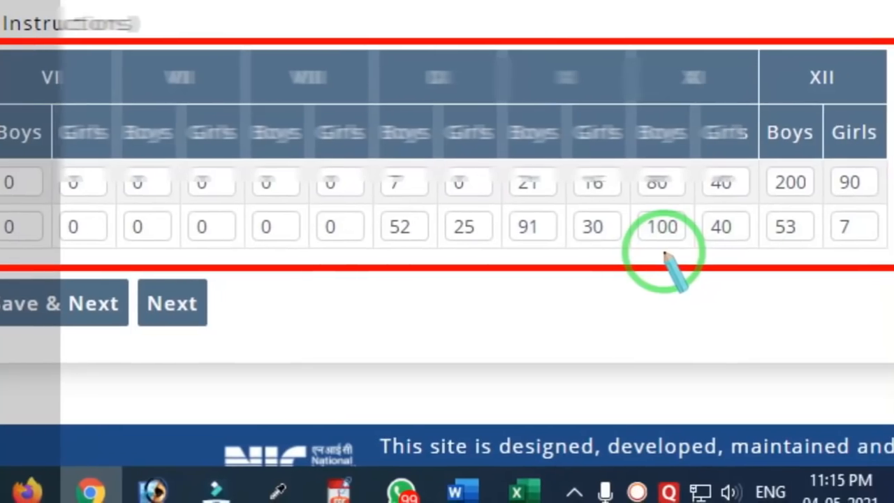
pyautogui.rightClick(683, 230)
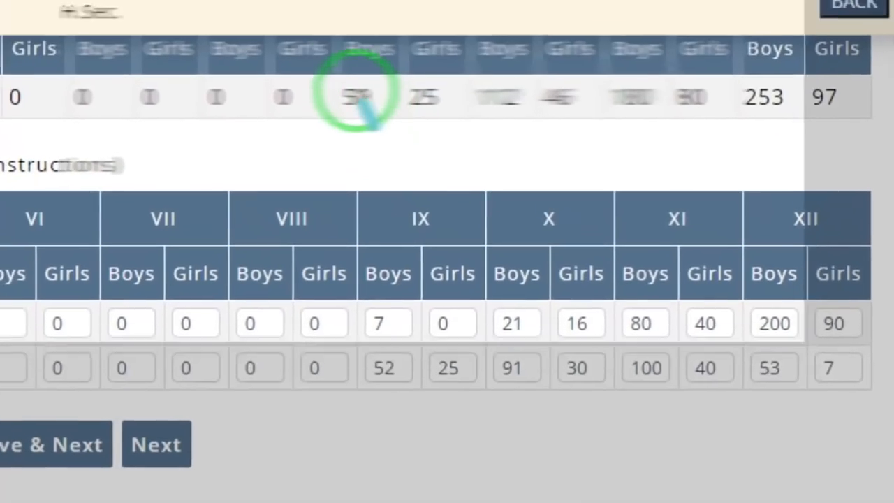
# Check the class IX–XII enrolment totals against the Hindi and English medium rows, then save section 4.4 and continue
pyautogui.moveTo(332, 59)
pyautogui.mouseDown()
pyautogui.moveTo(359, 85)
pyautogui.moveTo(773, 128)
pyautogui.moveTo(868, 129)
pyautogui.mouseUp()
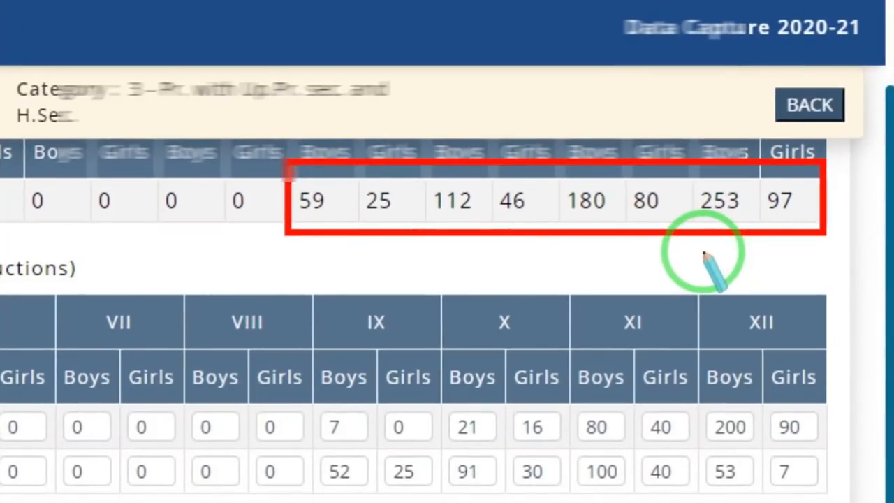
pyautogui.rightClick(607, 256)
pyautogui.moveTo(284, 156)
pyautogui.mouseDown()
pyautogui.moveTo(329, 200)
pyautogui.moveTo(734, 228)
pyautogui.mouseUp()
pyautogui.moveTo(784, 264)
pyautogui.mouseDown()
pyautogui.moveTo(889, 262)
pyautogui.moveTo(873, 259)
pyautogui.mouseUp()
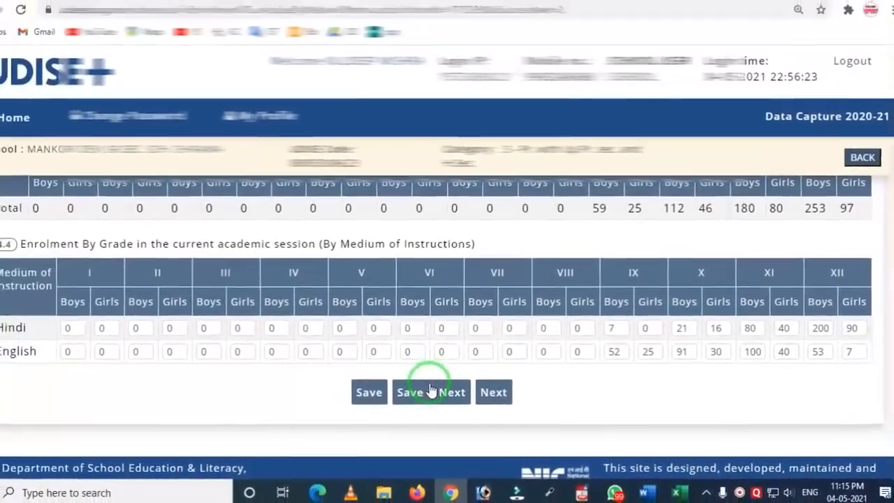
pyautogui.click(431, 391)
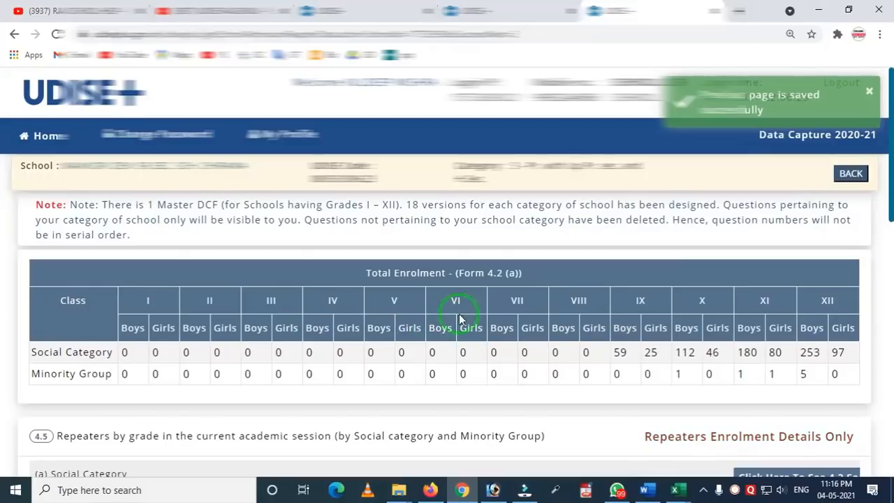
# Examine the total enrolment summary and the social category repeaters table of section 4.5 across all classes
pyautogui.moveTo(413, 216); pyautogui.dragTo(620, 359)
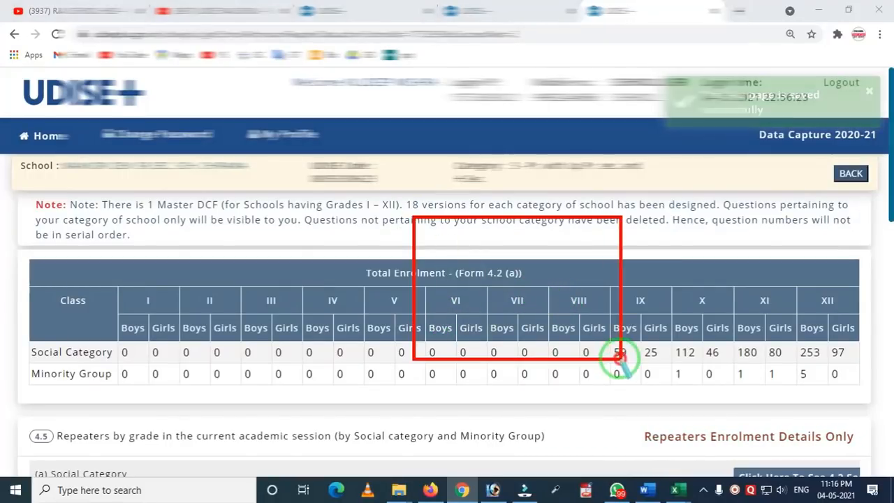
pyautogui.scroll(-3, 349, 310)
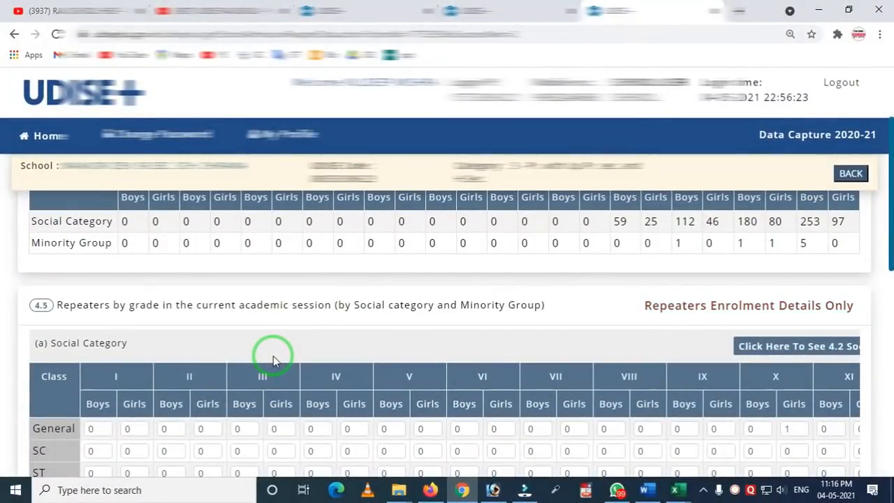
pyautogui.scroll(-2, 257, 361)
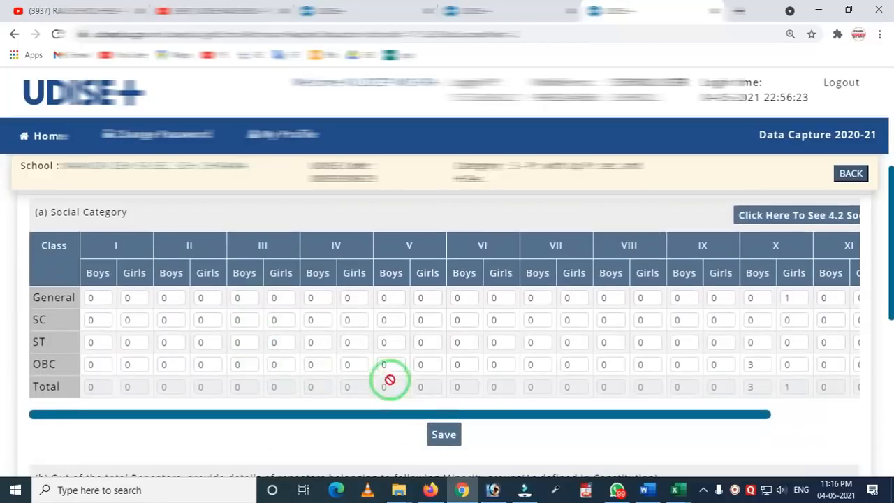
pyautogui.moveTo(384, 415); pyautogui.dragTo(577, 428)
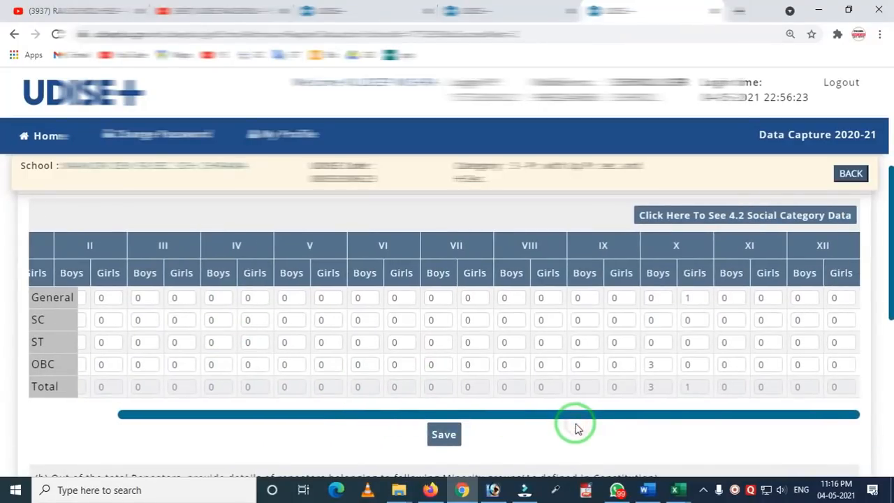
pyautogui.moveTo(343, 420); pyautogui.dragTo(201, 402)
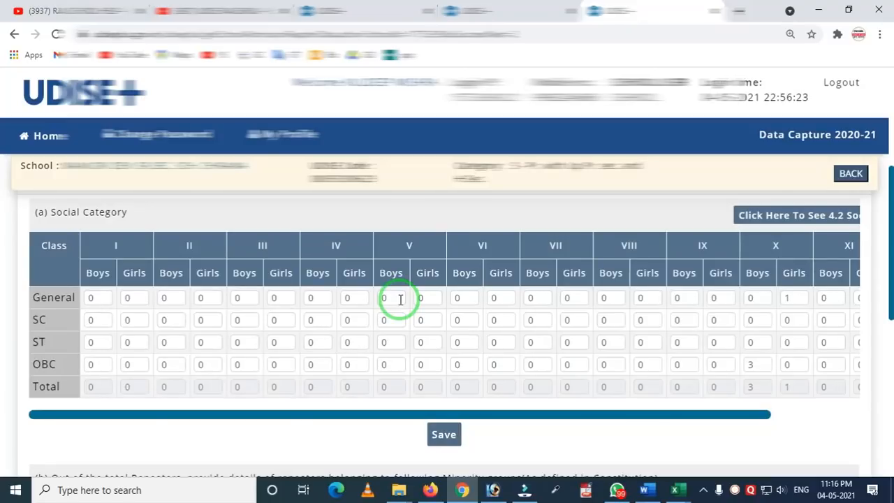
# Check the minority group repeaters table in section 4.5, then complete the section and continue
pyautogui.scroll(-5, 506, 363)
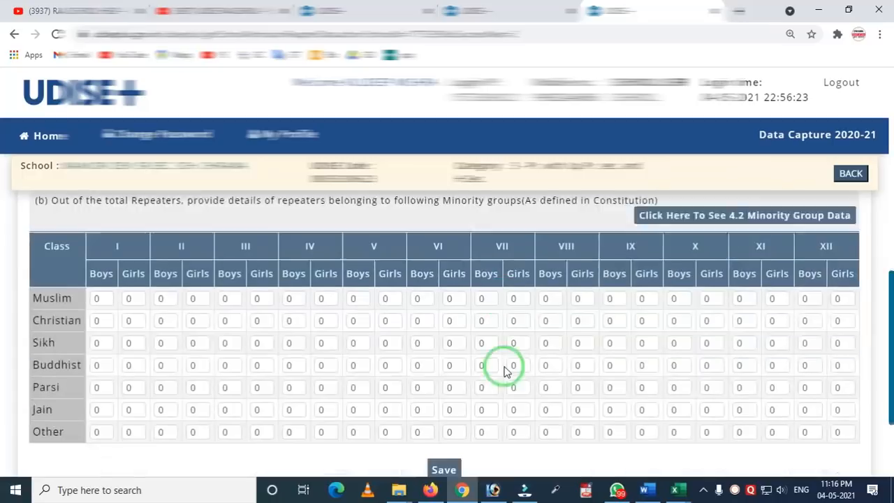
pyautogui.scroll(2, 396, 352)
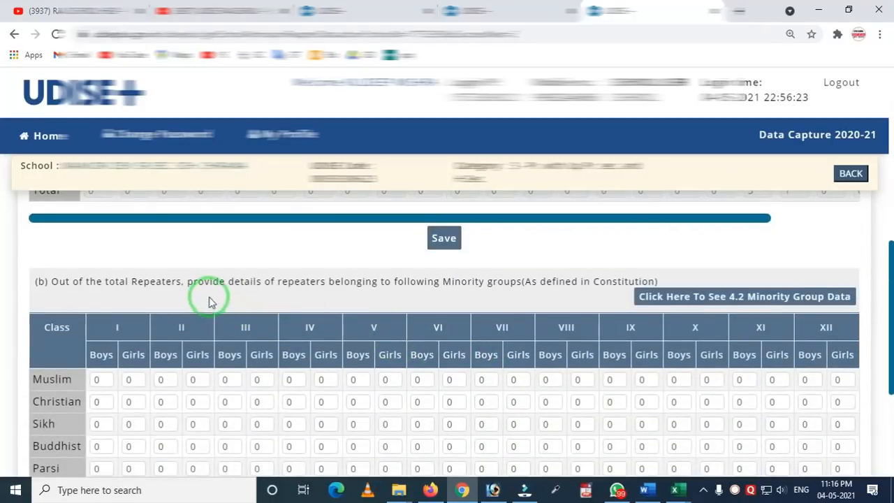
pyautogui.scroll(-2, 548, 316)
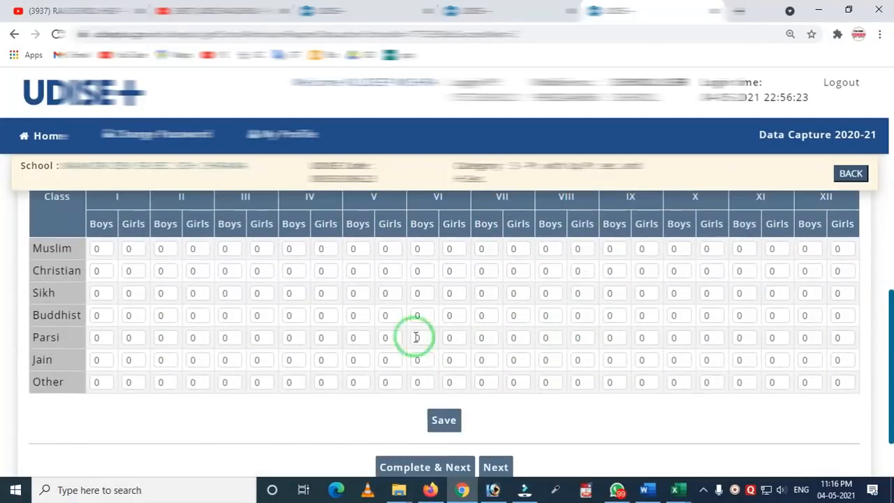
pyautogui.scroll(1, 200, 336)
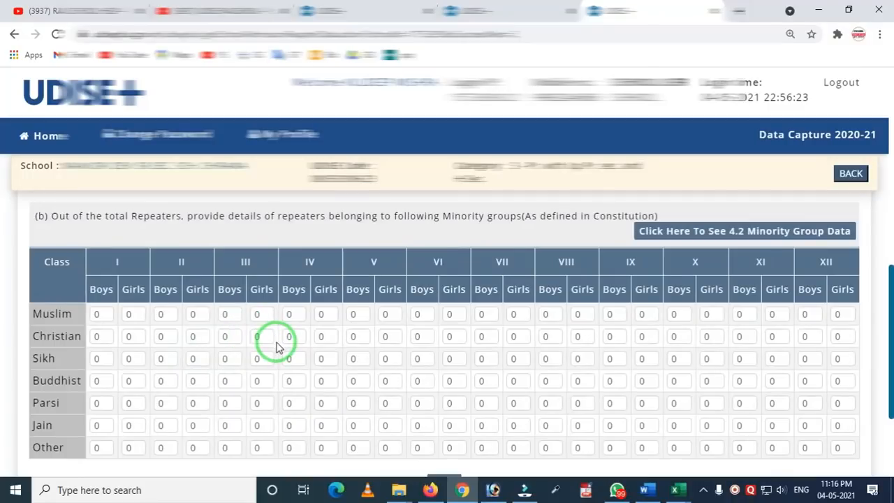
pyautogui.scroll(-1, 276, 347)
pyautogui.scroll(2, 285, 353)
pyautogui.scroll(-3, 420, 340)
pyautogui.click(417, 391)
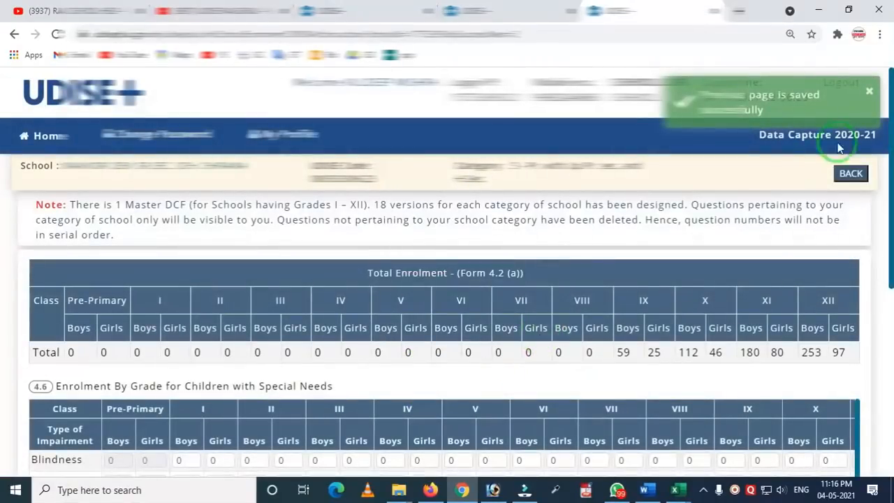
# Examine the total enrolment summary and the impairment type rows for children with special needs in section 4.6
pyautogui.scroll(-1, 355, 332)
pyautogui.scroll(1, 419, 314)
pyautogui.hotkey('ctrl', 'alt', 'g')
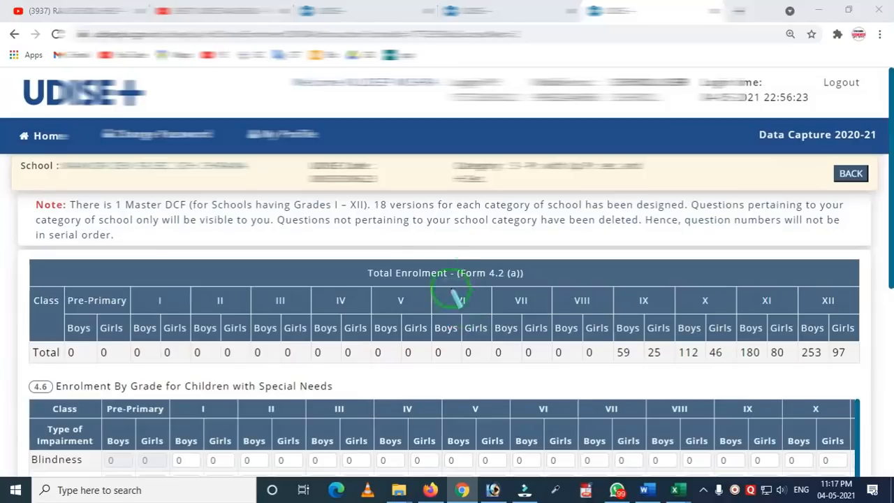
pyautogui.moveTo(414, 262); pyautogui.dragTo(582, 339)
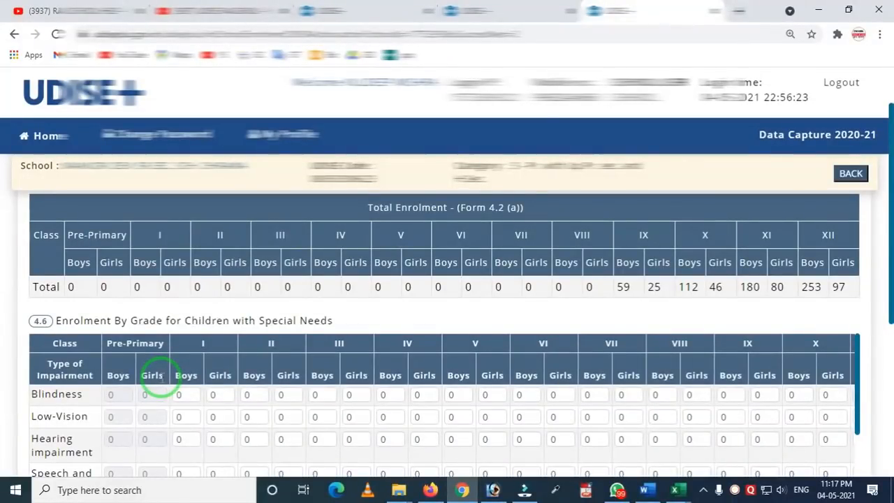
pyautogui.scroll(-2, 140, 394)
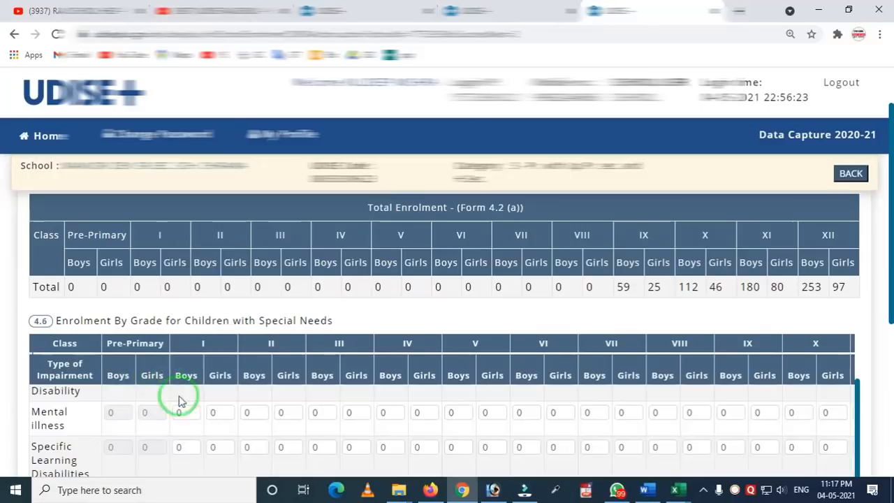
pyautogui.scroll(-2, 713, 419)
pyautogui.scroll(1, 854, 365)
pyautogui.scroll(-5, 853, 365)
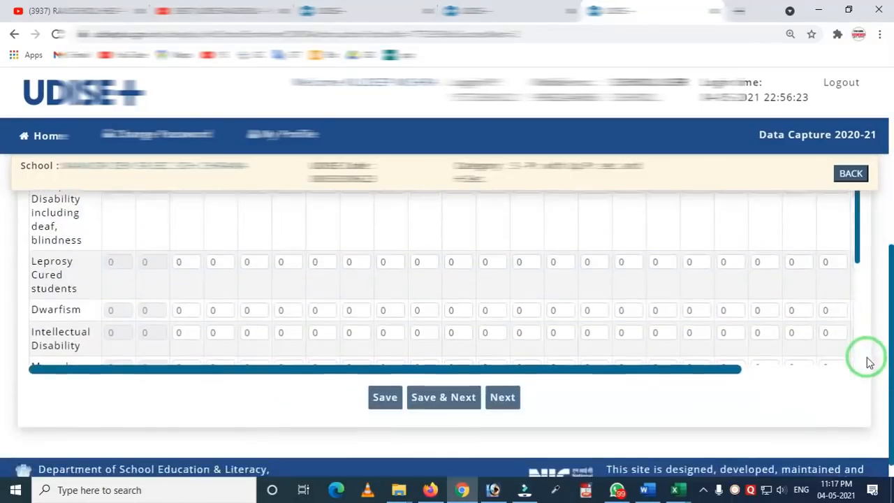
pyautogui.scroll(4, 858, 371)
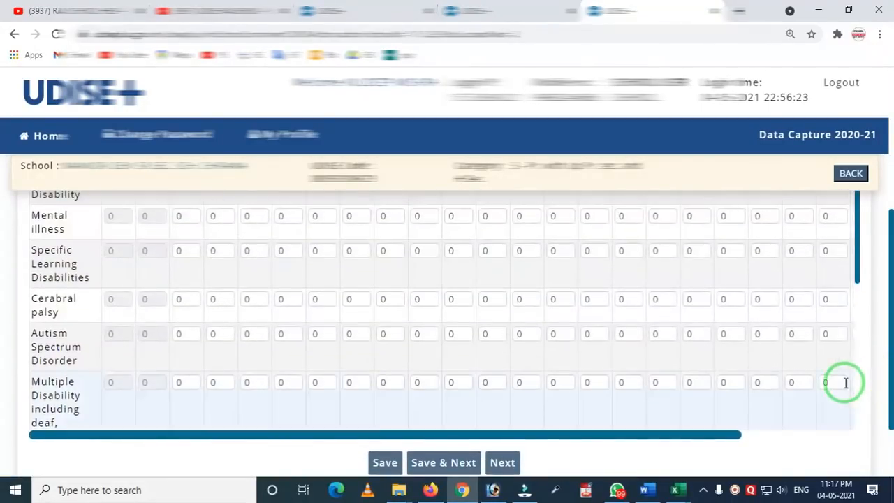
pyautogui.scroll(2, 884, 409)
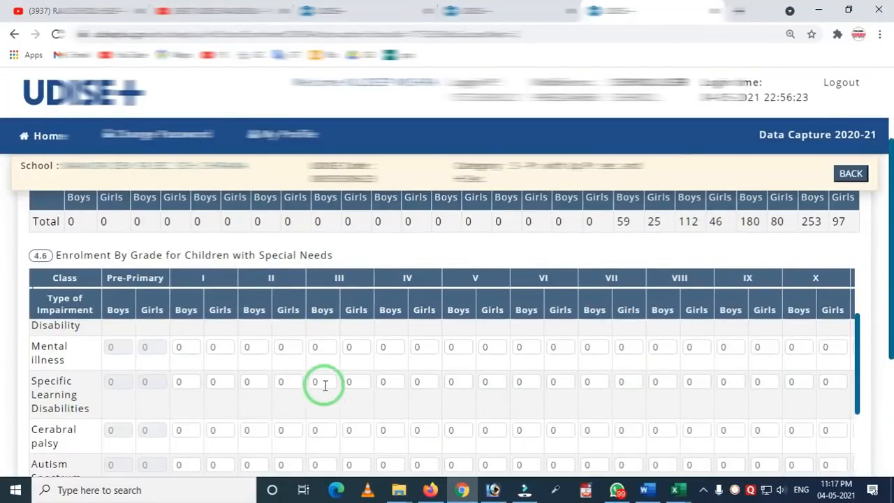
pyautogui.scroll(1, 170, 388)
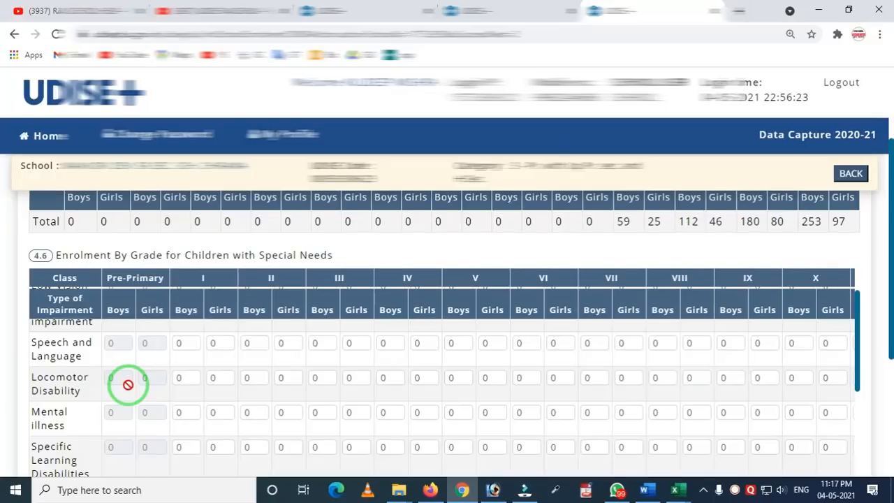
# Save the special needs enrolment and the available academic streams, continuing to section 4.8
pyautogui.scroll(-10, 599, 303)
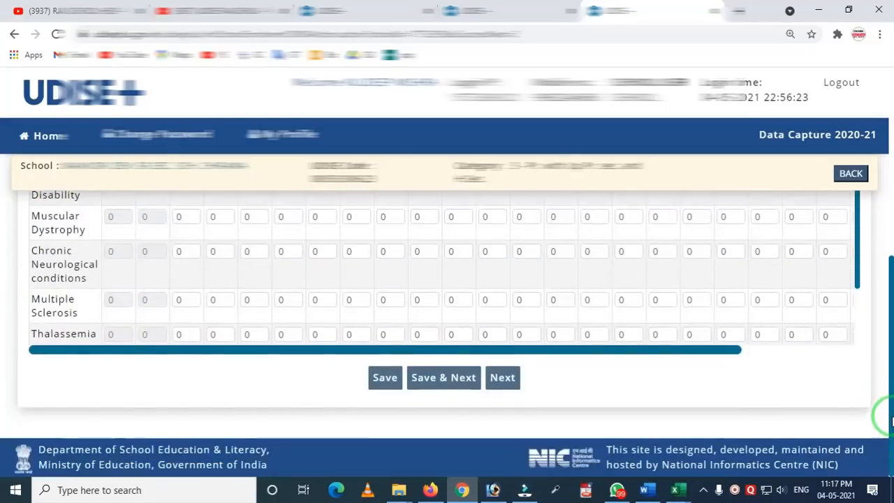
pyautogui.click(443, 377)
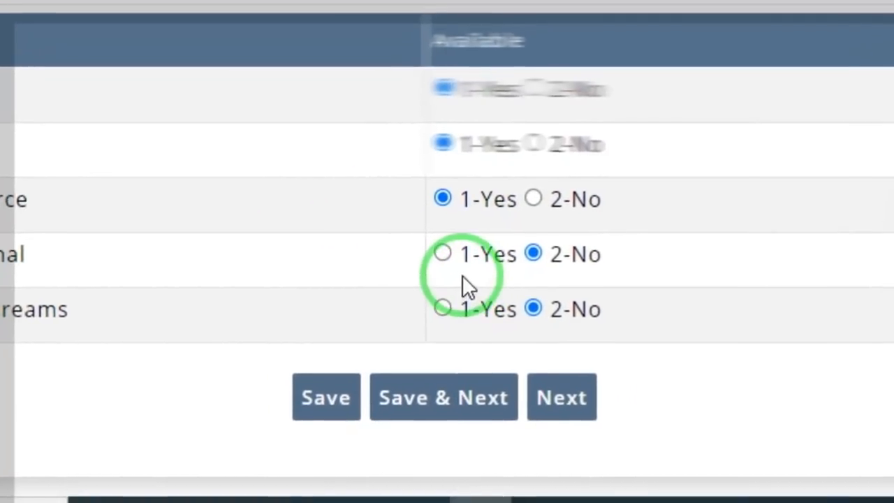
pyautogui.click(444, 397)
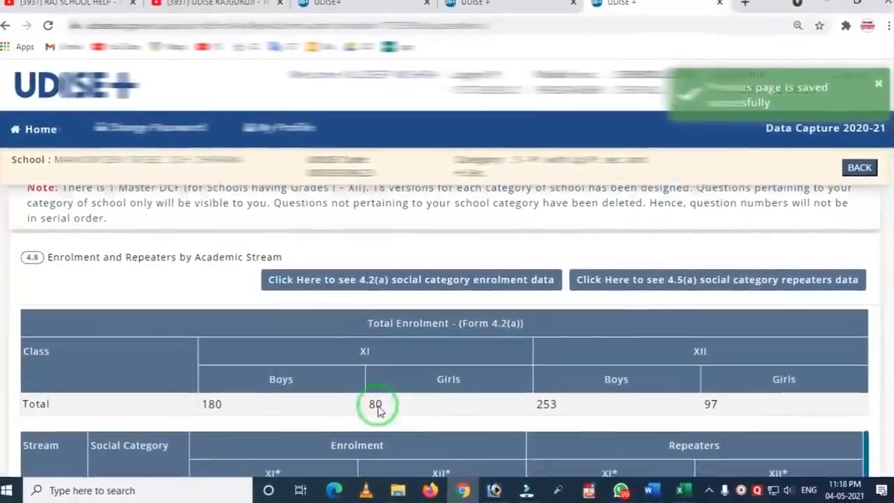
# Examine the class XI and XII boys and girls totals in the Form 4.2(a) summary of section 4.8
pyautogui.scroll(-1, 391, 412)
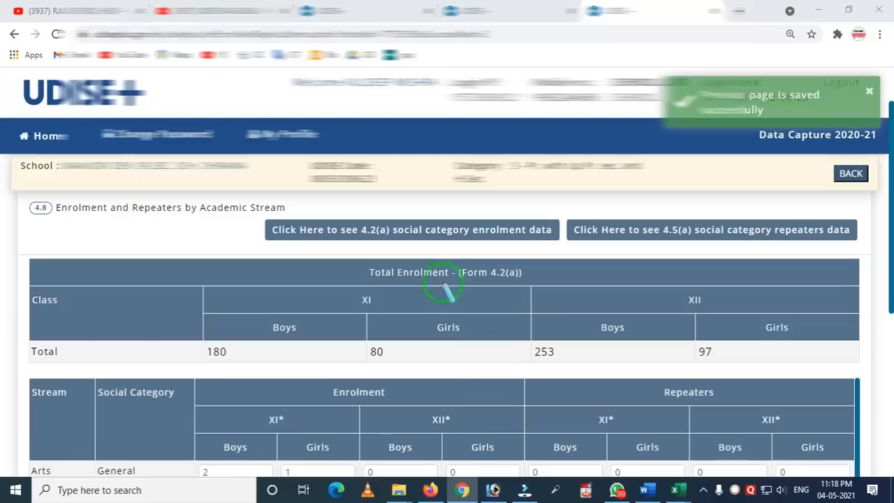
pyautogui.moveTo(412, 249); pyautogui.dragTo(553, 294)
pyautogui.rightClick(489, 307)
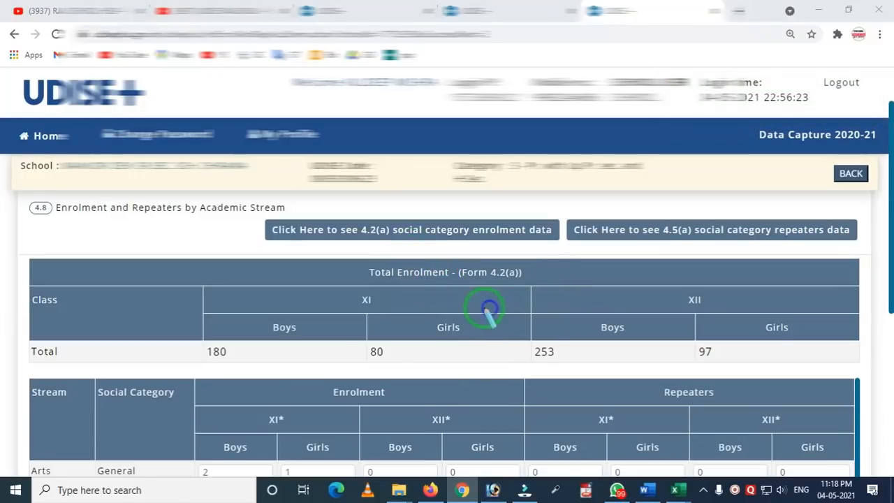
pyautogui.moveTo(458, 279); pyautogui.dragTo(541, 300)
pyautogui.rightClick(542, 300)
pyautogui.moveTo(154, 249)
pyautogui.mouseDown()
pyautogui.moveTo(366, 408)
pyautogui.moveTo(557, 397)
pyautogui.mouseUp()
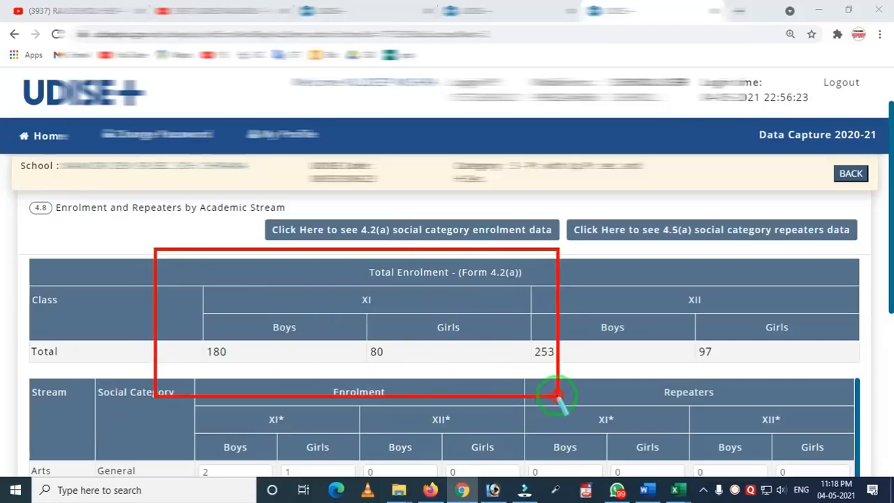
pyautogui.moveTo(183, 285)
pyautogui.mouseDown()
pyautogui.moveTo(216, 363)
pyautogui.moveTo(325, 395)
pyautogui.mouseUp()
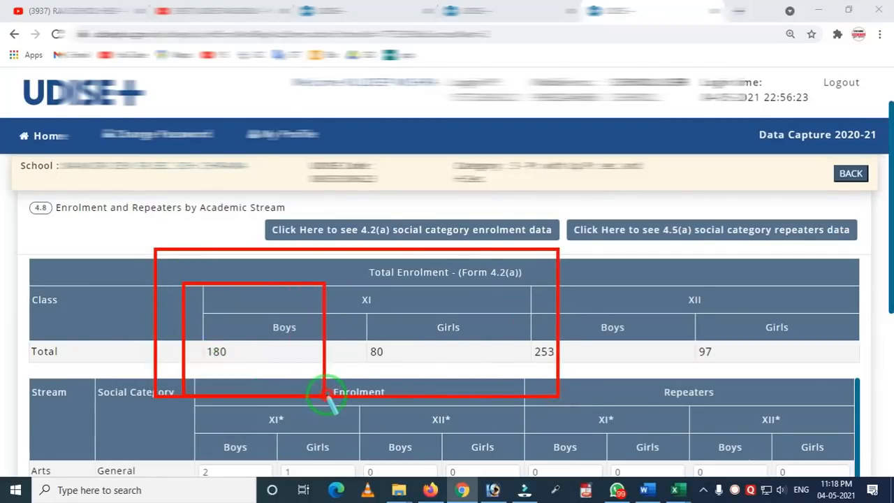
pyautogui.rightClick(353, 391)
pyautogui.moveTo(353, 274)
pyautogui.mouseDown()
pyautogui.moveTo(412, 351)
pyautogui.moveTo(535, 381)
pyautogui.mouseUp()
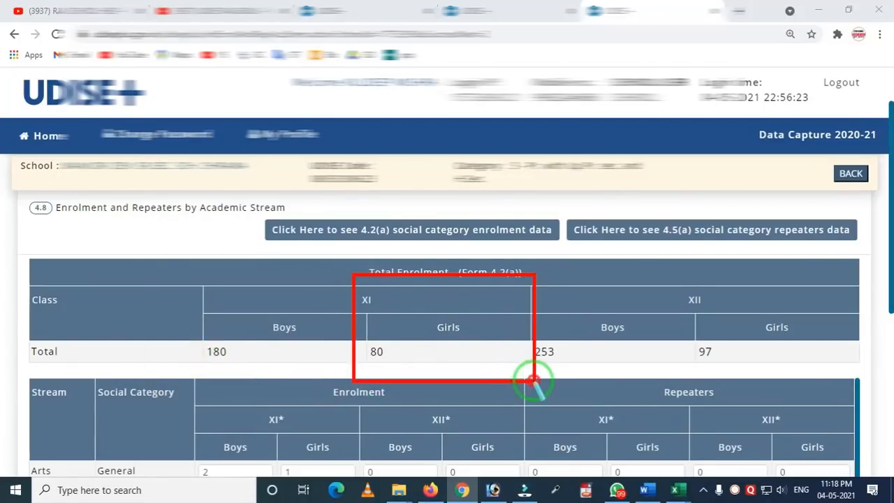
pyautogui.rightClick(465, 372)
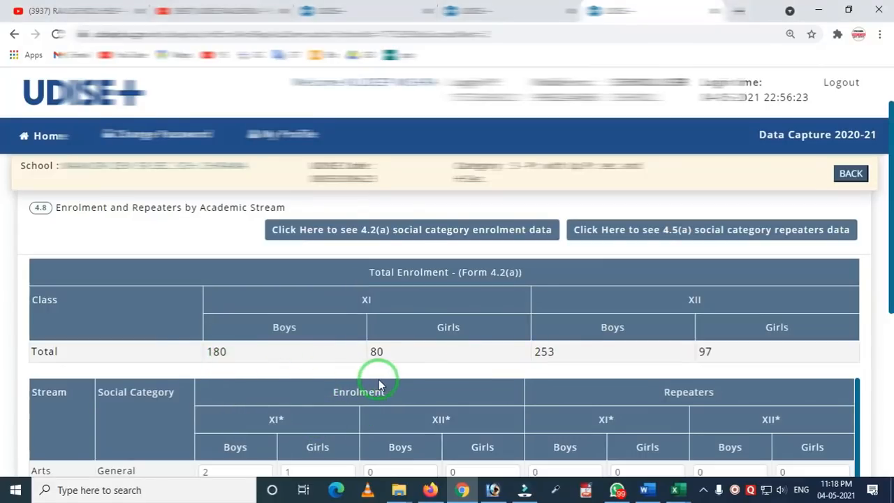
# Examine the enrolment by stream and social category in section 4.8, focusing on the Arts rows and the Boys column
pyautogui.scroll(-2, 305, 366)
pyautogui.scroll(1, 305, 368)
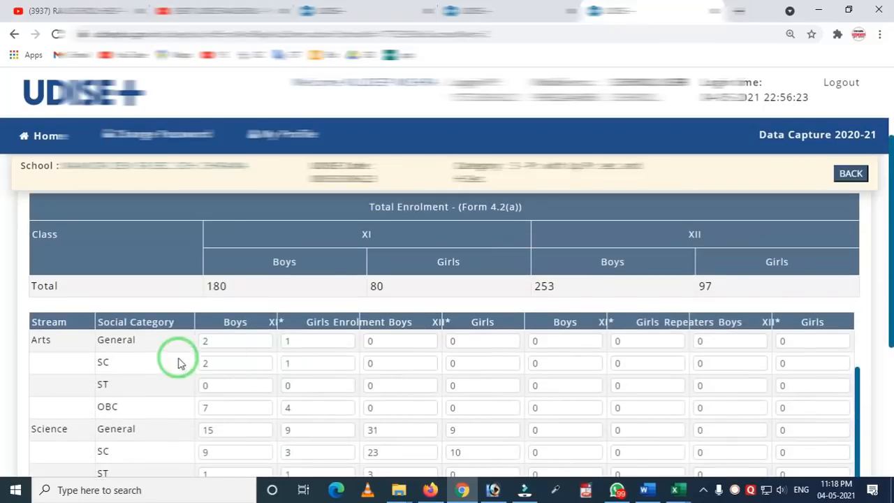
pyautogui.hotkey('ctrl', 'alt', 'g')
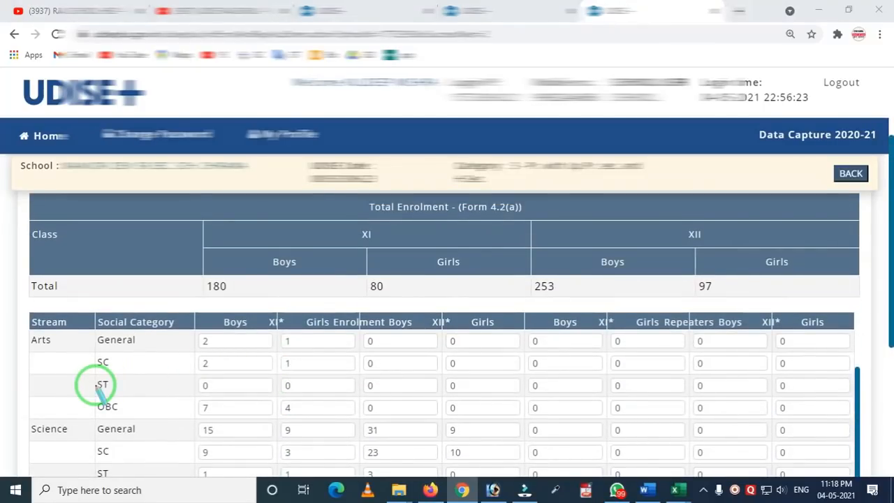
pyautogui.moveTo(192, 263)
pyautogui.mouseDown()
pyautogui.moveTo(198, 299)
pyautogui.moveTo(253, 320)
pyautogui.mouseUp()
pyautogui.rightClick(251, 321)
pyautogui.press('Escape')
pyautogui.moveTo(7, 309)
pyautogui.mouseDown()
pyautogui.moveTo(319, 425)
pyautogui.moveTo(464, 448)
pyautogui.mouseUp()
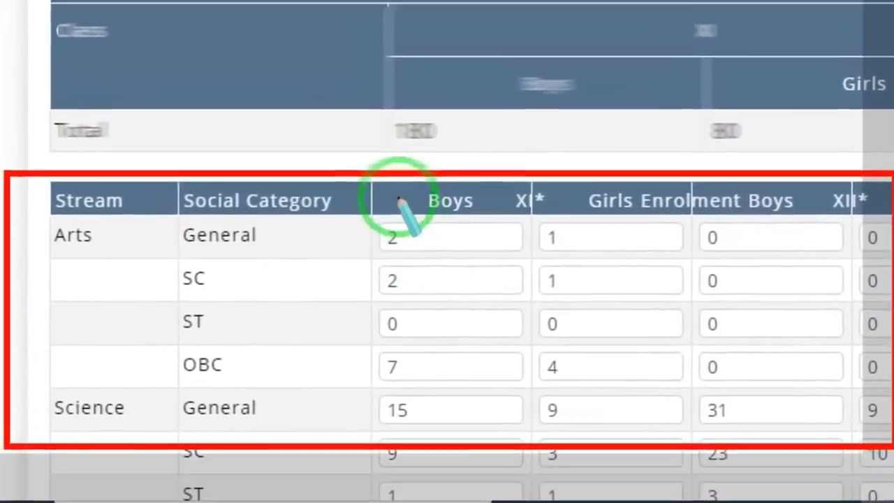
pyautogui.moveTo(347, 188); pyautogui.dragTo(452, 224)
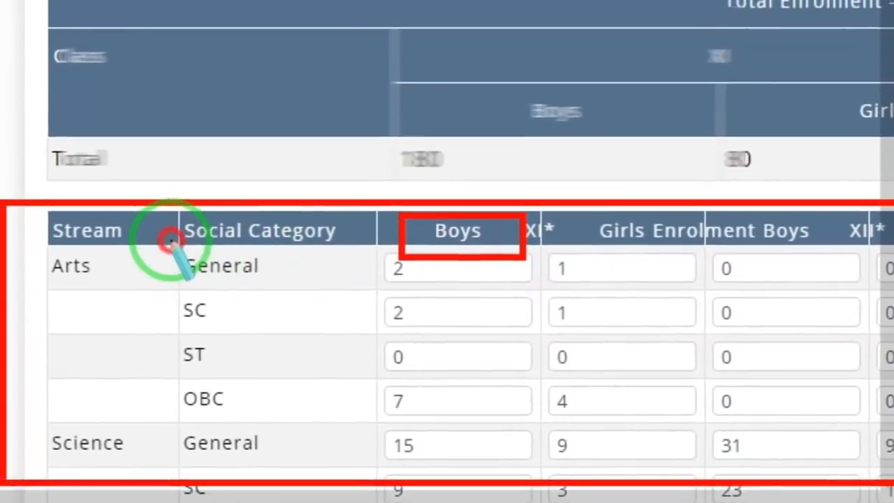
pyautogui.moveTo(162, 227); pyautogui.dragTo(560, 287)
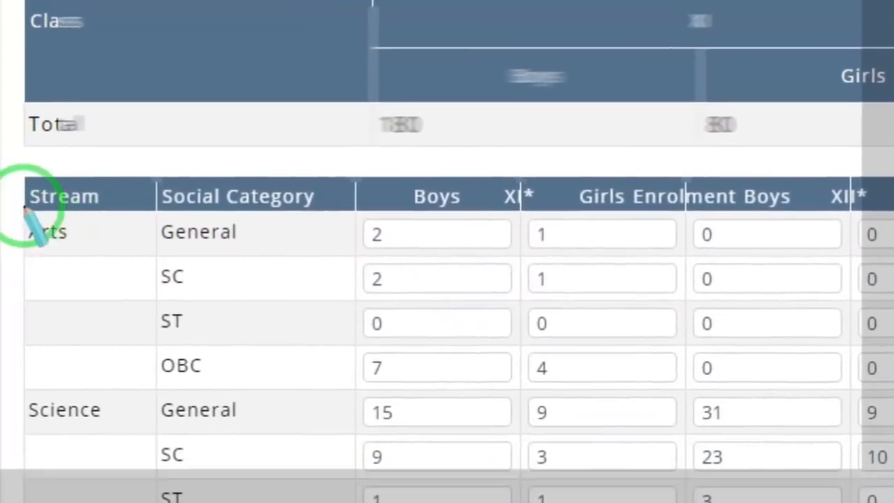
pyautogui.moveTo(1, 207); pyautogui.dragTo(108, 260)
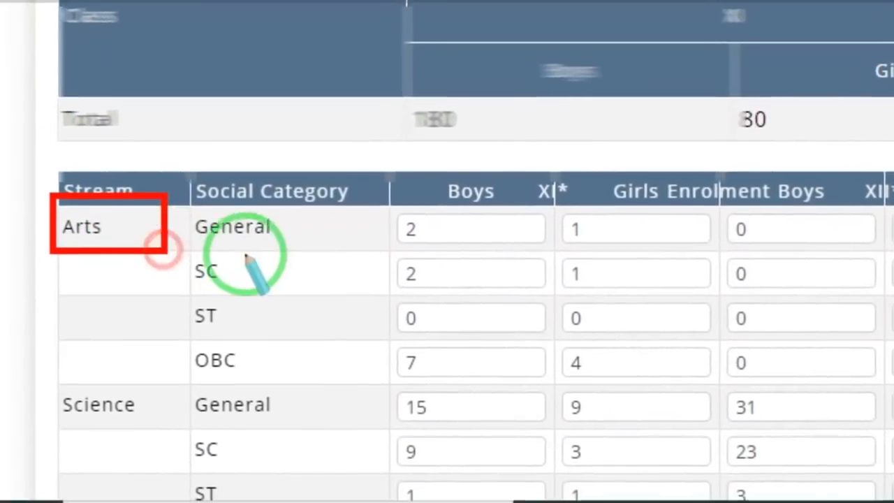
# Examine the Arts, Science and Commerce rows by social category in the enrolment and repeaters table of section 4.8
pyautogui.moveTo(173, 254)
pyautogui.mouseDown()
pyautogui.moveTo(531, 320)
pyautogui.moveTo(514, 365)
pyautogui.moveTo(524, 371)
pyautogui.mouseUp()
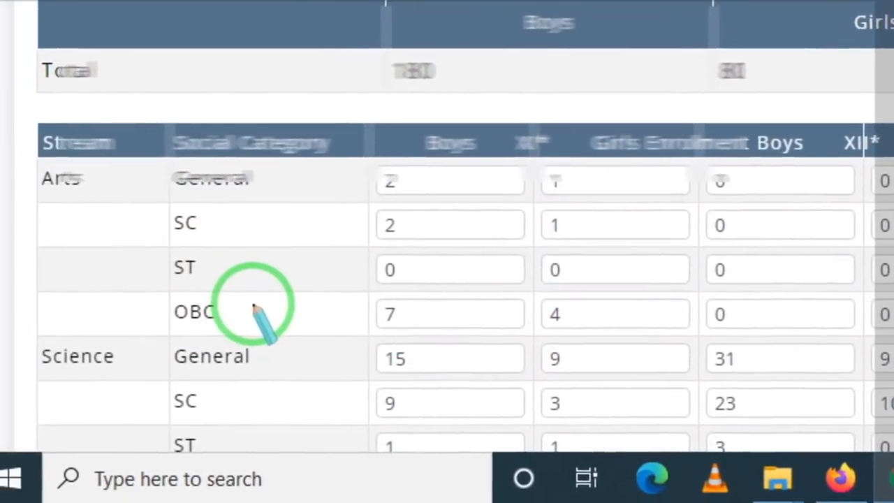
pyautogui.moveTo(27, 291)
pyautogui.mouseDown()
pyautogui.moveTo(103, 378)
pyautogui.moveTo(683, 469)
pyautogui.mouseUp()
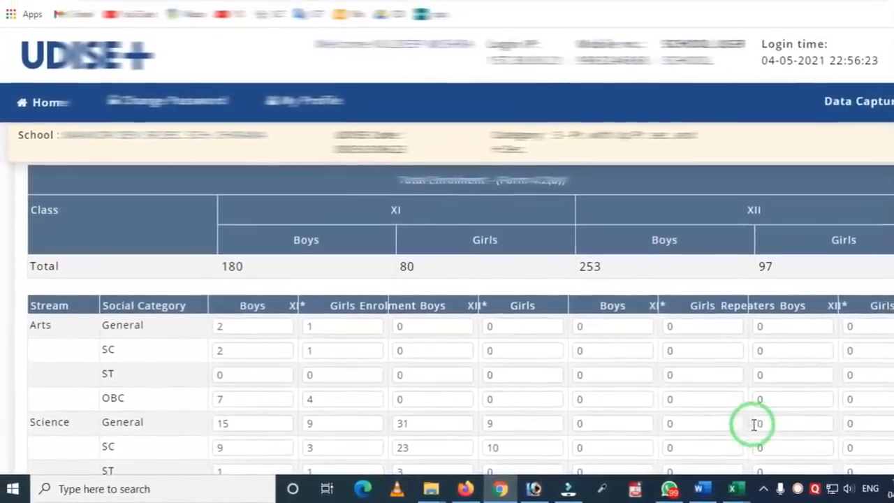
pyautogui.scroll(-1, 242, 376)
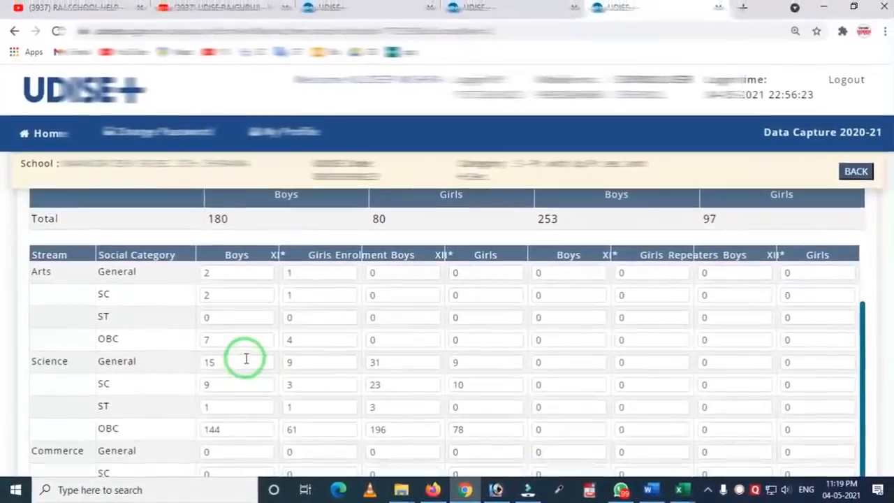
pyautogui.scroll(-1, 267, 351)
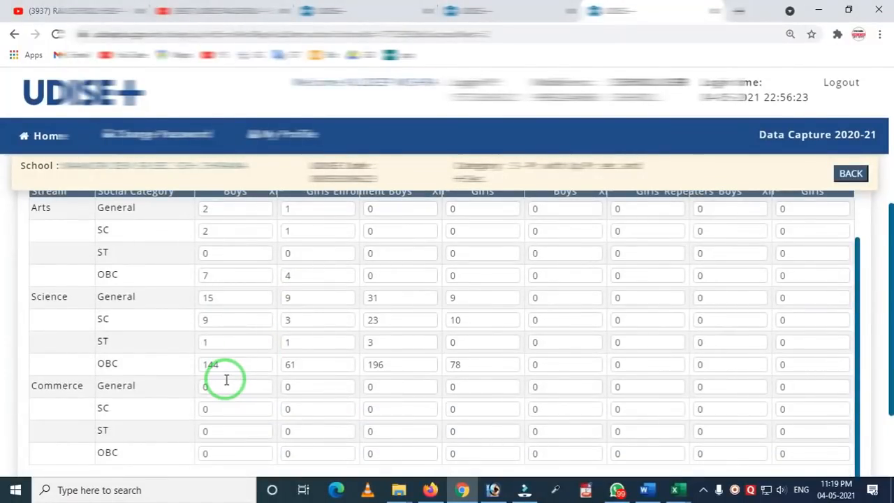
pyautogui.scroll(-2, 226, 380)
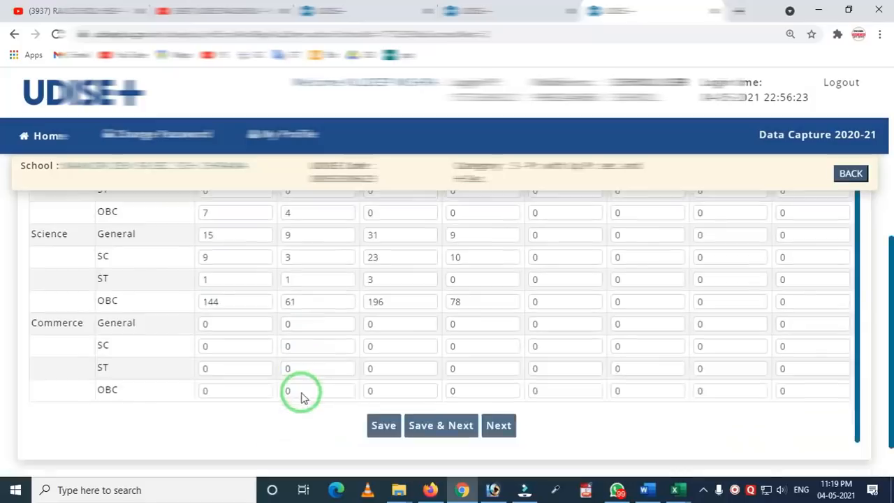
pyautogui.scroll(1, 333, 379)
pyautogui.scroll(4, 284, 378)
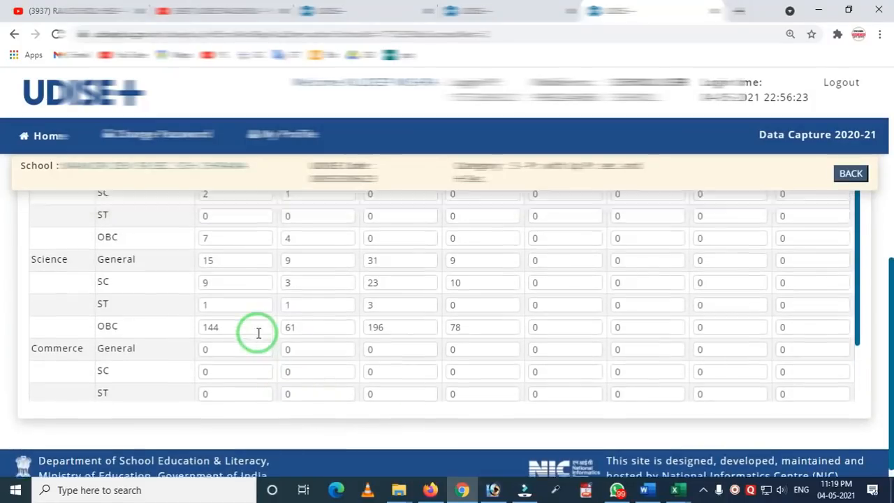
# Check the class XI totals in the Form 4.2(a) summary against the stream rows, and save section 4.8
pyautogui.hotkey('ctrl', '2')
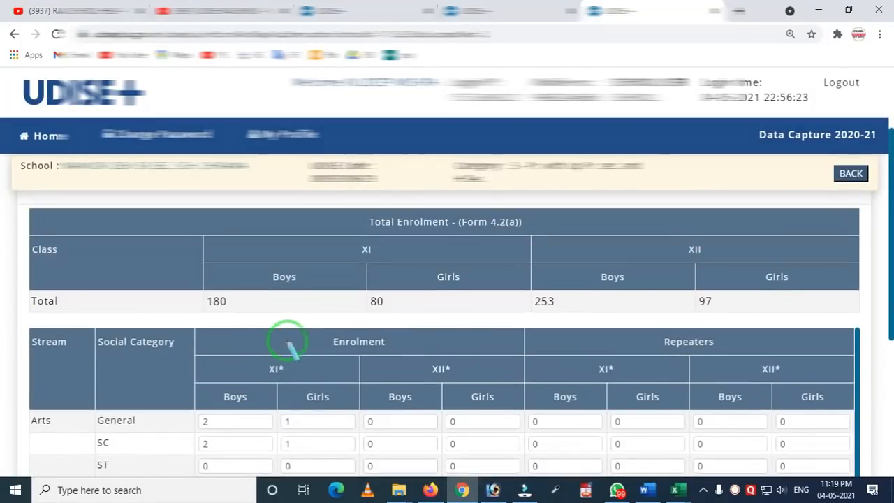
pyautogui.moveTo(185, 274)
pyautogui.mouseDown()
pyautogui.moveTo(208, 311)
pyautogui.moveTo(276, 337)
pyautogui.moveTo(442, 349)
pyautogui.mouseUp()
pyautogui.rightClick(262, 309)
pyautogui.scroll(-4, 373, 322)
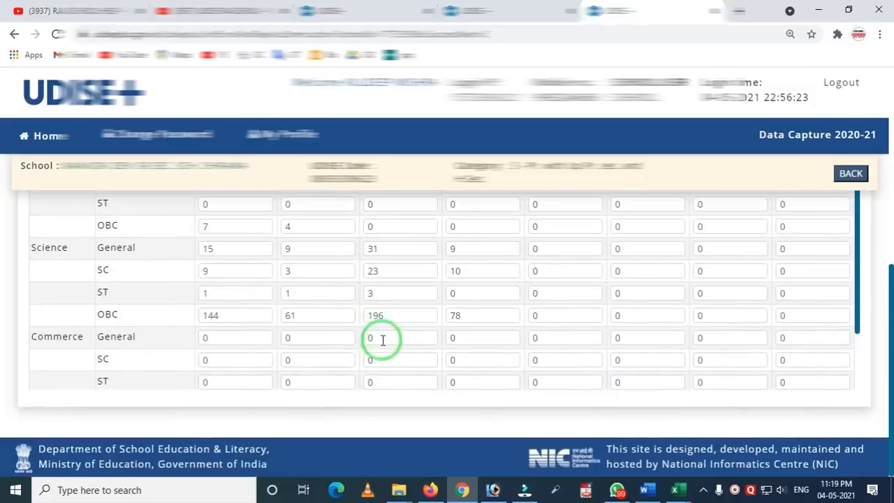
pyautogui.scroll(-1, 724, 299)
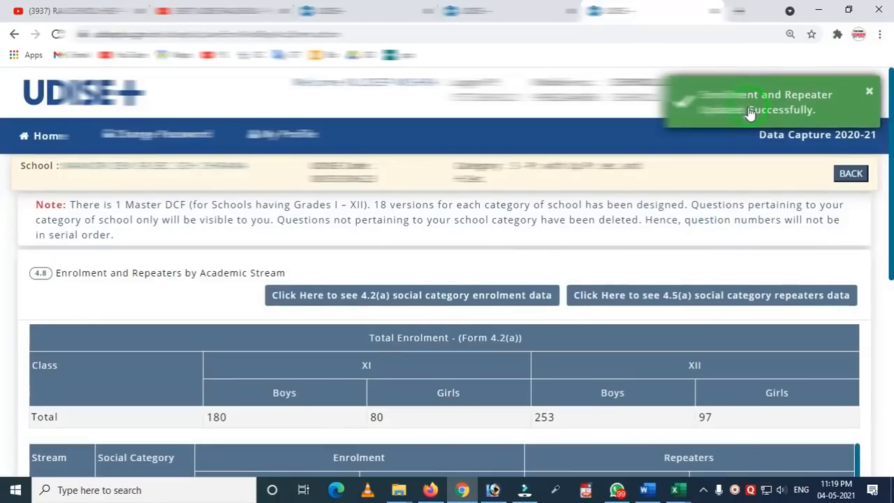
# Set the class XI girls enrolment for Arts General to 2 and try to save section 4.8
pyautogui.scroll(-4, 455, 240)
pyautogui.moveTo(294, 276); pyautogui.dragTo(264, 276)
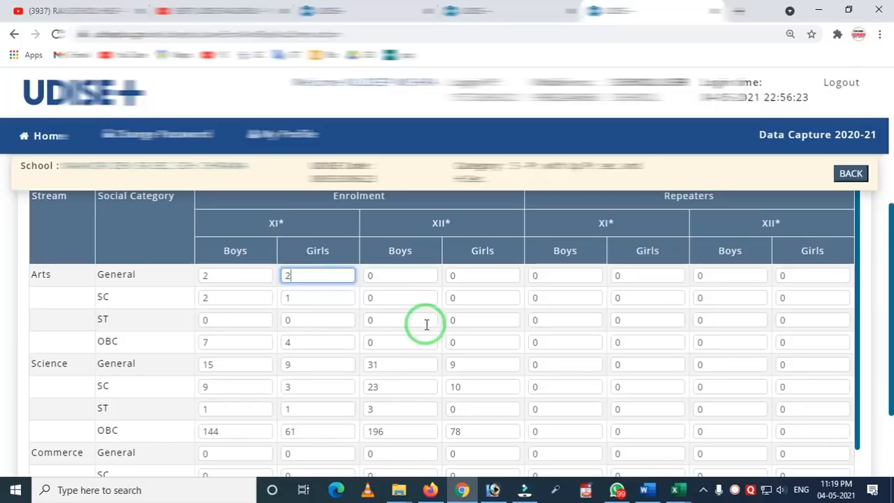
pyautogui.scroll(-2, 421, 323)
pyautogui.scroll(-1, 565, 375)
pyautogui.click(378, 378)
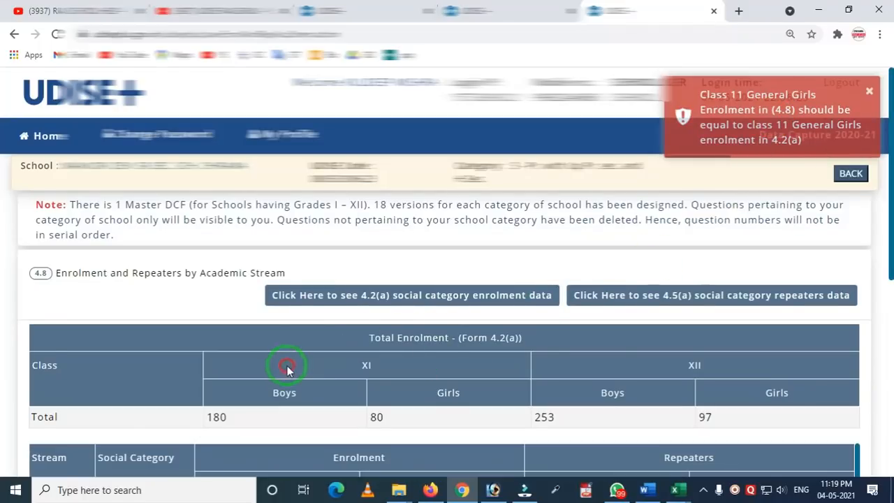
# Set the class XI girls enrolment for Arts General to 1 and save section 4.8
pyautogui.scroll(-2, 287, 371)
pyautogui.click(302, 345)
pyautogui.moveTo(301, 345); pyautogui.dragTo(261, 340)
pyautogui.write('1')
pyautogui.scroll(-4, 368, 407)
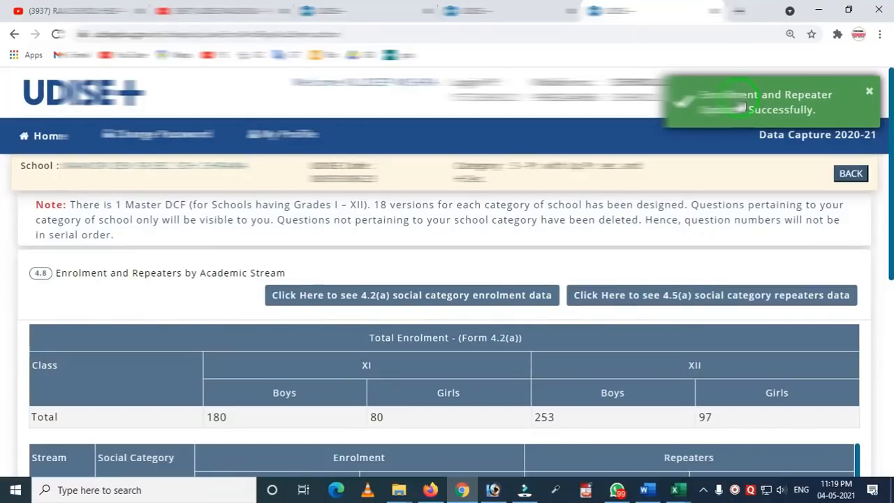
# Save the academic stream enrolment and repeaters and continue to section 4.9 on minority groups
pyautogui.scroll(-10, 419, 349)
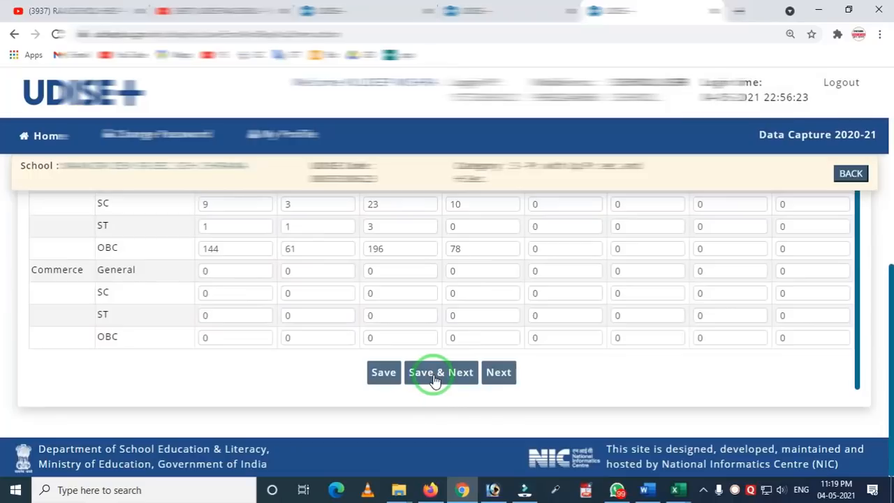
pyautogui.click(435, 377)
pyautogui.click(335, 399)
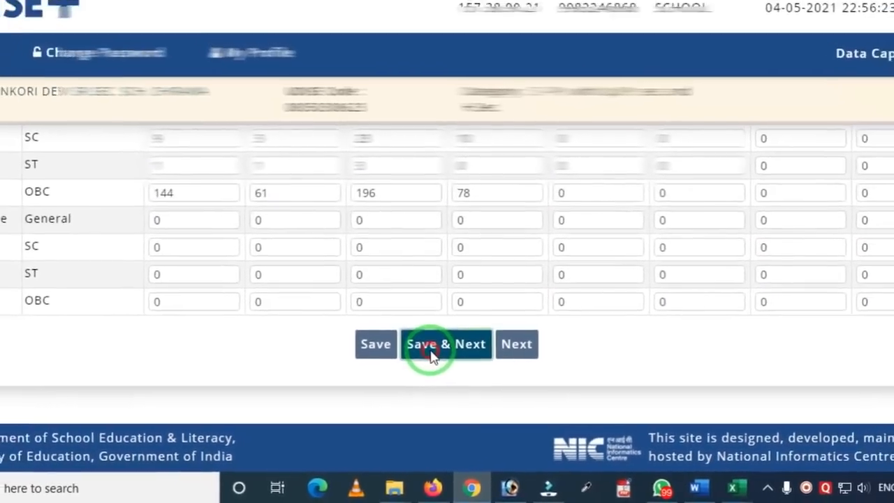
pyautogui.click(450, 264)
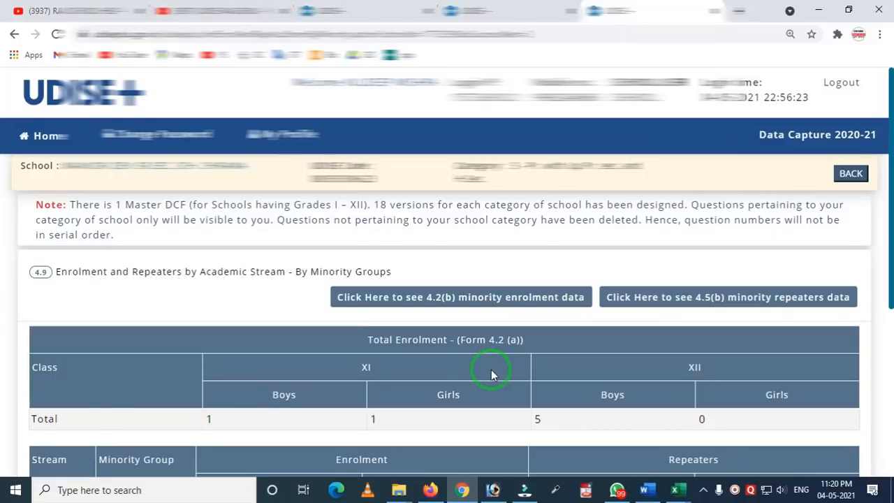
# Review the class XI and XII minority group enrolment by stream in section 4.9, and save it to continue
pyautogui.scroll(-4, 595, 352)
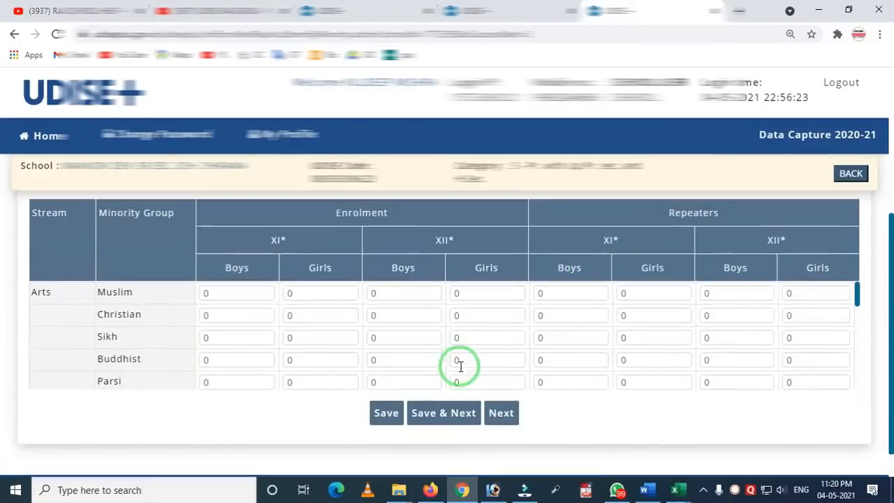
pyautogui.scroll(1, 191, 370)
pyautogui.scroll(2, 183, 370)
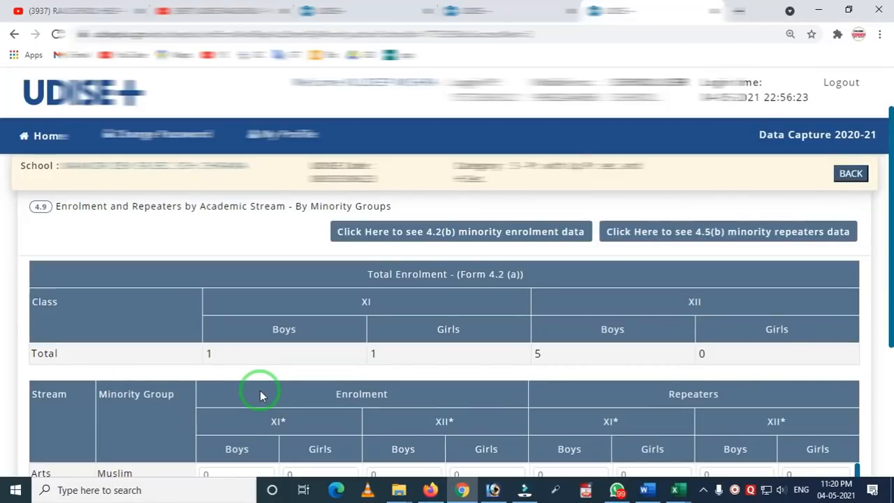
pyautogui.scroll(-3, 264, 386)
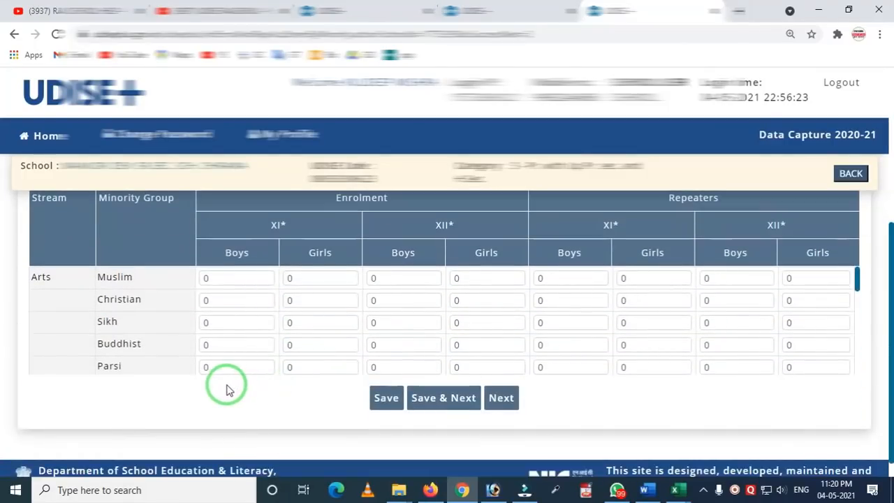
pyautogui.scroll(1, 217, 385)
pyautogui.scroll(-10, 216, 365)
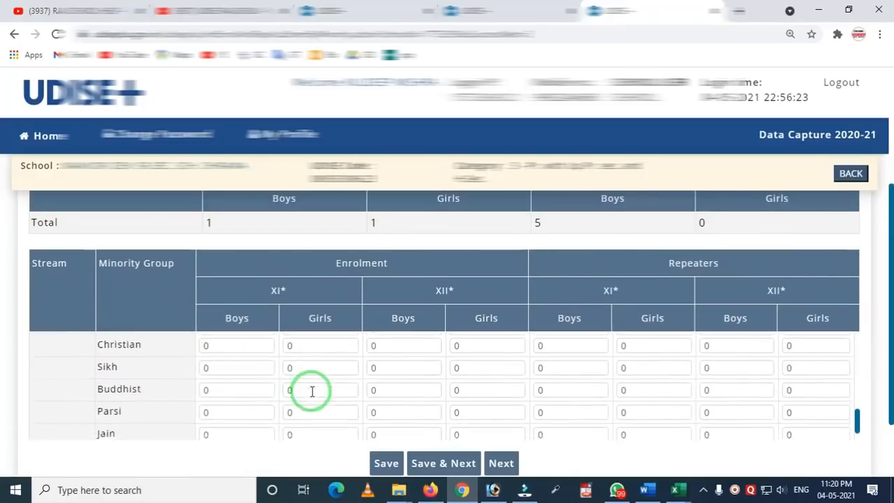
pyautogui.scroll(-2, 398, 403)
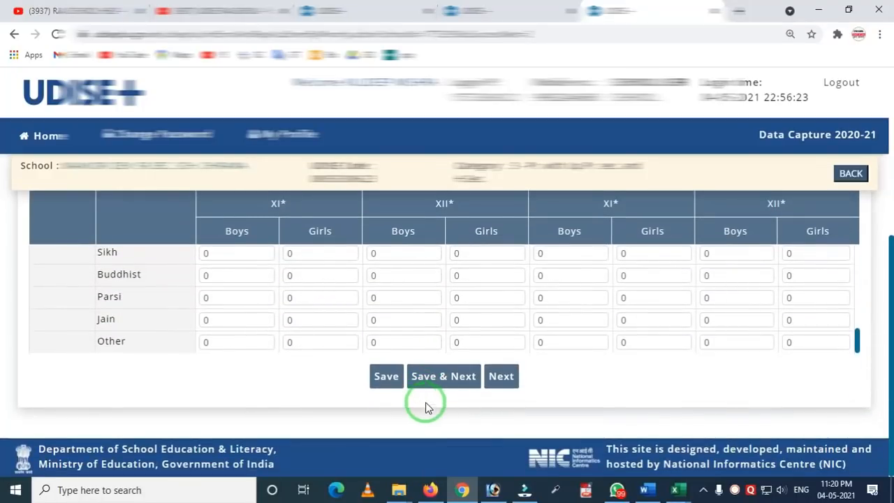
pyautogui.click(443, 378)
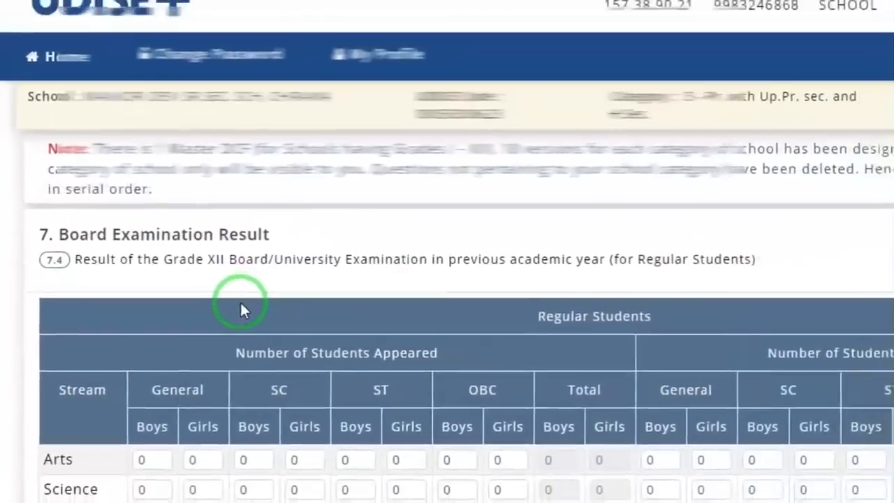
# Review the Grade XII board results for regular and other students in 7.4 and 7.5, and continue to section 7.6
pyautogui.scroll(-3, 250, 289)
pyautogui.scroll(1, 238, 297)
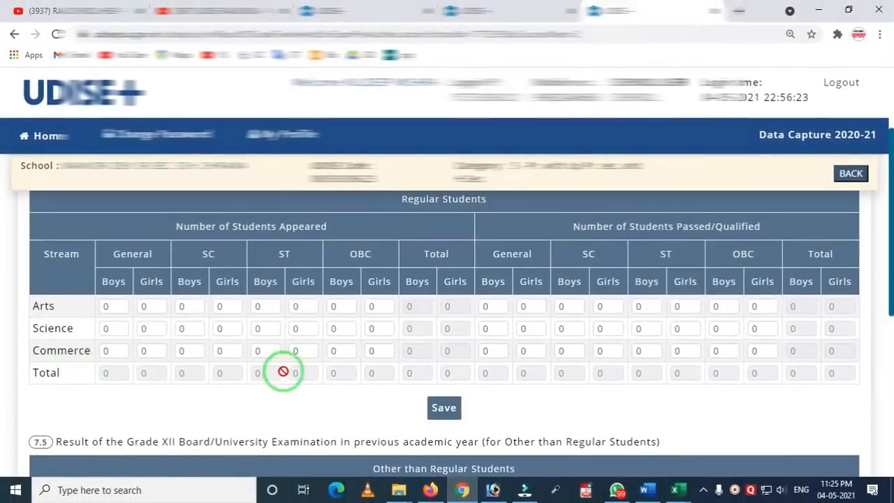
pyautogui.scroll(-5, 379, 389)
pyautogui.scroll(-2, 393, 354)
pyautogui.scroll(1, 443, 440)
pyautogui.click(435, 444)
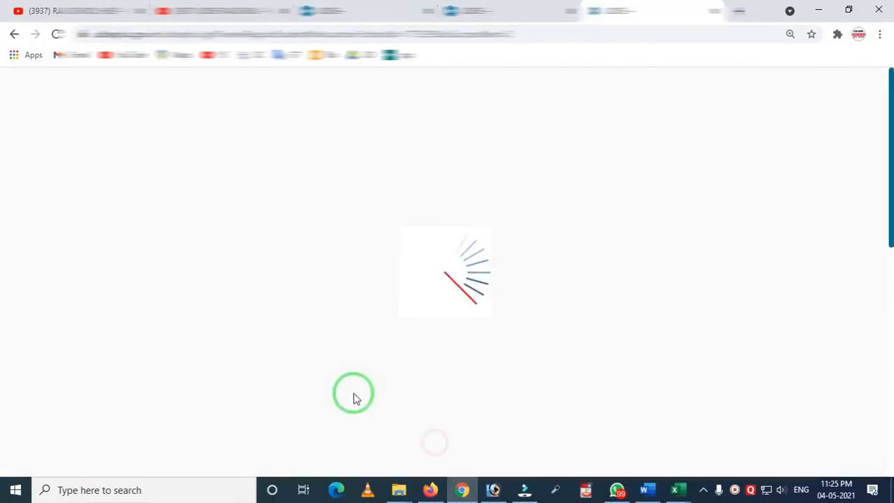
# Complete the Grade XII results by range of marks in 7.6 and 7.7 and continue to Section 8
pyautogui.scroll(-3, 268, 322)
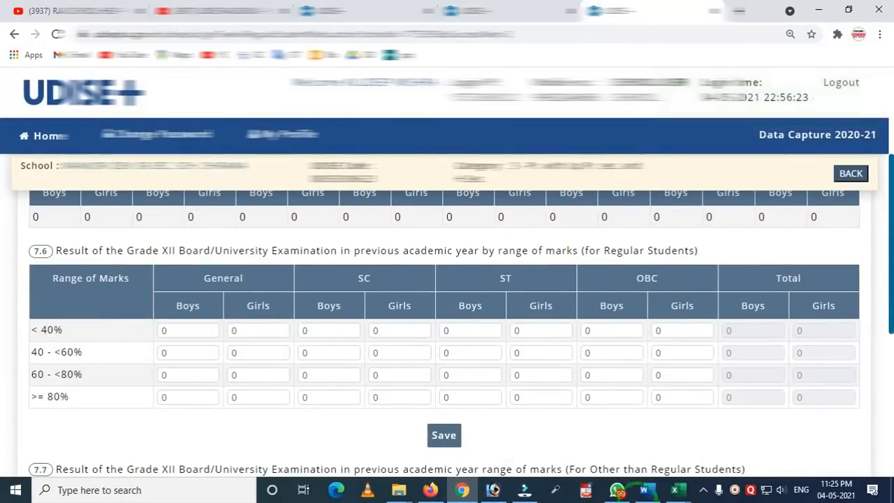
pyautogui.scroll(-2, 496, 406)
pyautogui.click(428, 386)
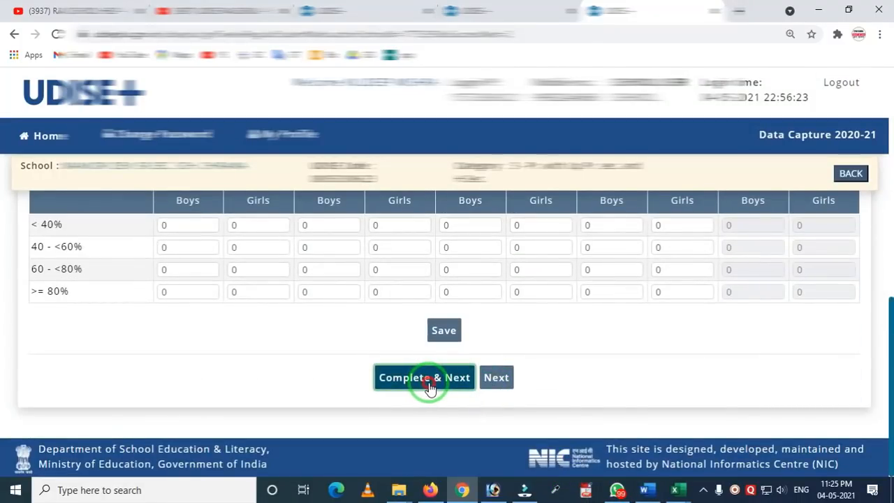
pyautogui.click(429, 387)
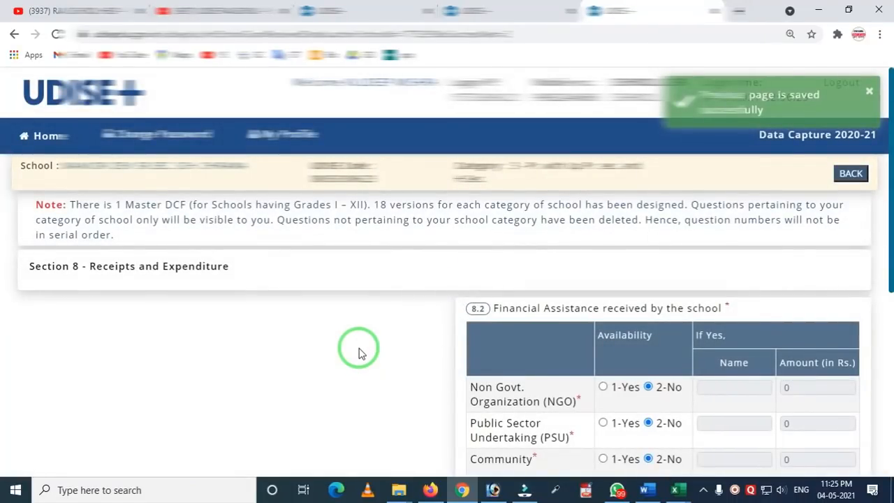
# Review the financial assistance in 8.2 and the inventory registers in 8.3, and save Section 8 to continue
pyautogui.scroll(-3, 389, 295)
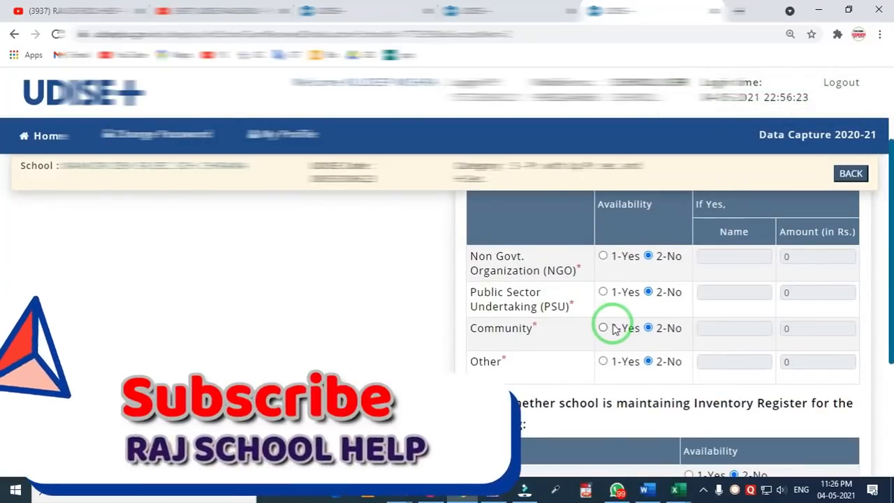
pyautogui.scroll(2, 480, 350)
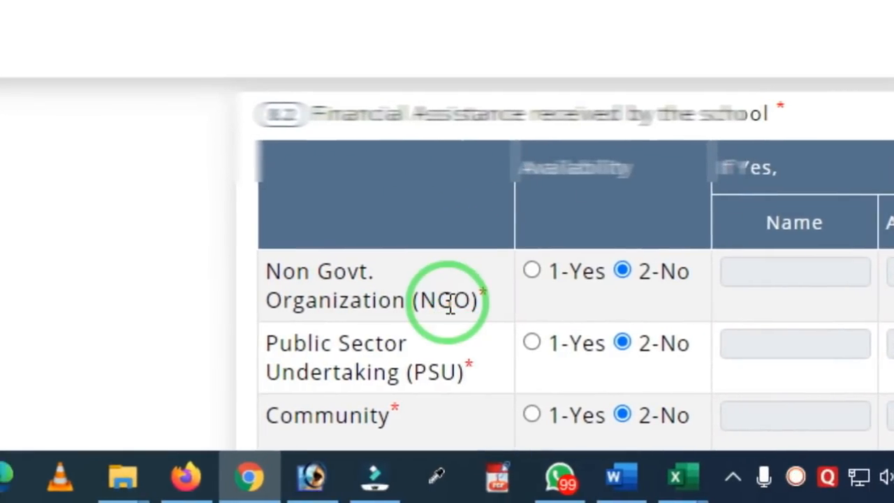
pyautogui.scroll(-2, 451, 307)
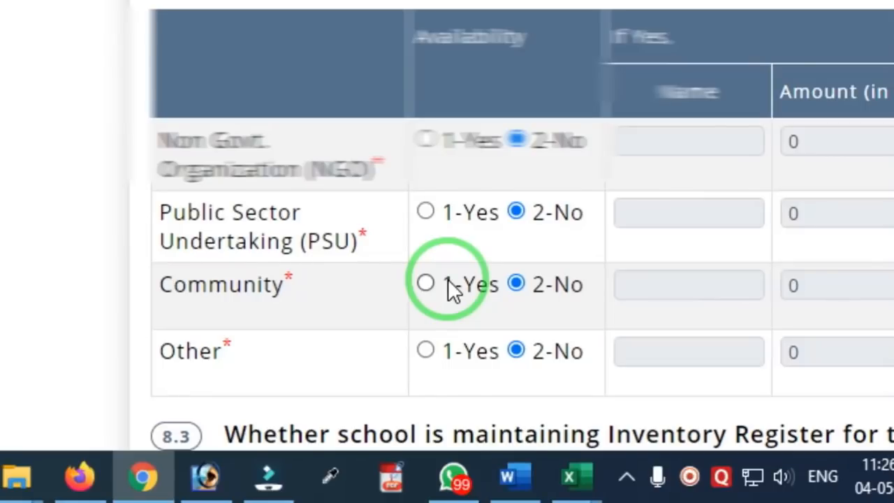
pyautogui.scroll(-2, 450, 287)
pyautogui.scroll(-4, 450, 257)
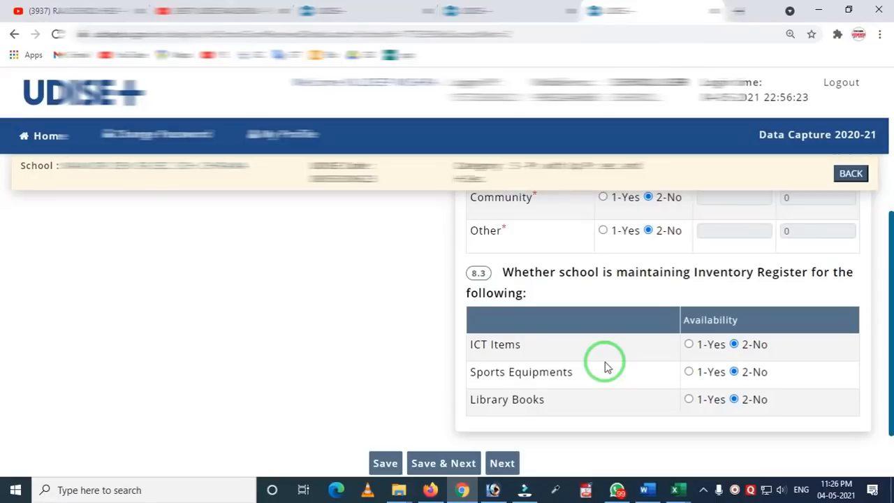
pyautogui.scroll(3, 619, 364)
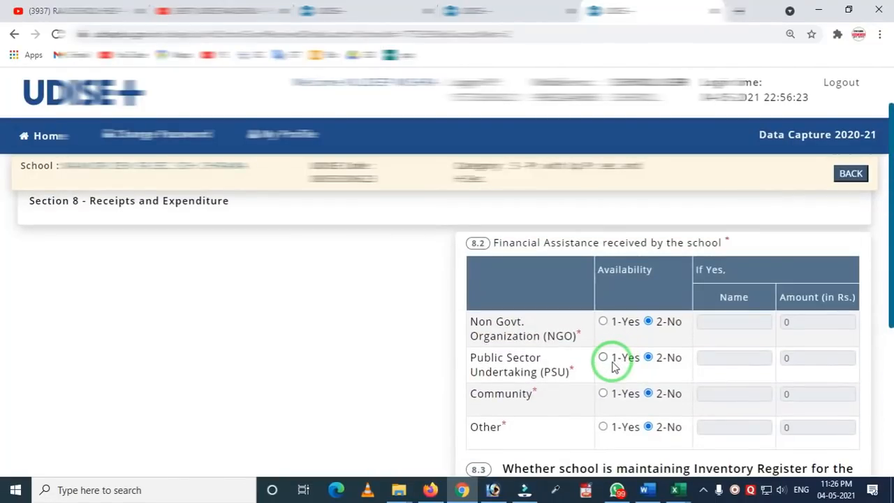
pyautogui.scroll(-4, 613, 366)
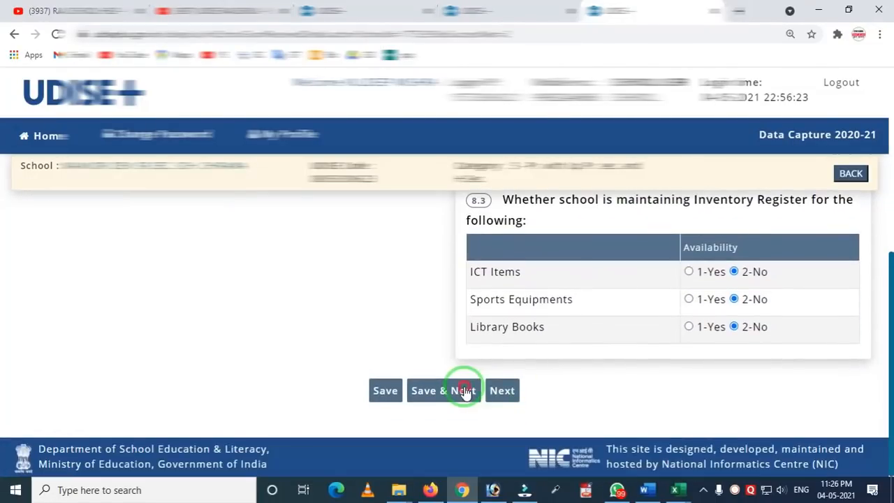
pyautogui.click(465, 391)
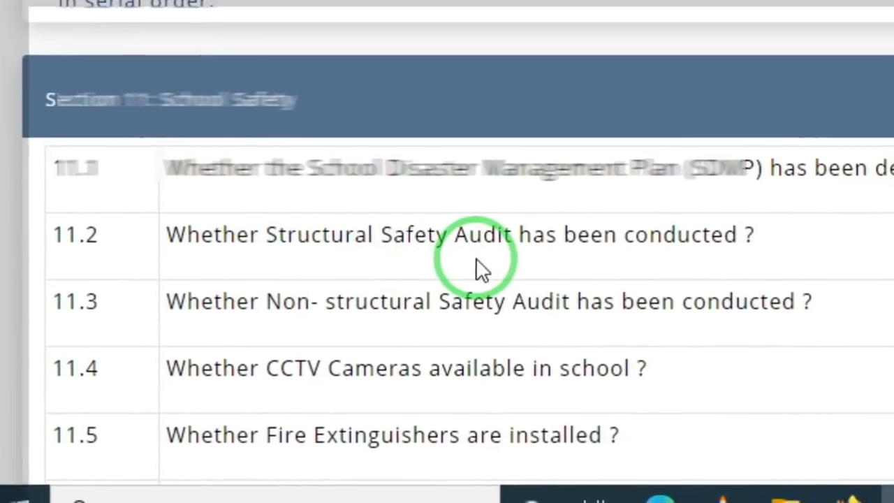
# Review the Section 11 school safety answers, from the disaster management plan and safety audits through self-defense training and counselling activities
pyautogui.scroll(-2, 452, 257)
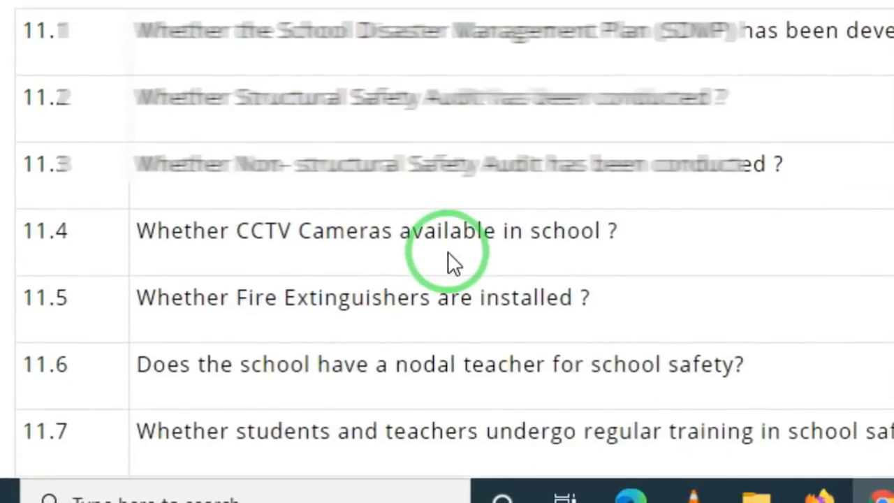
pyautogui.scroll(-2, 448, 254)
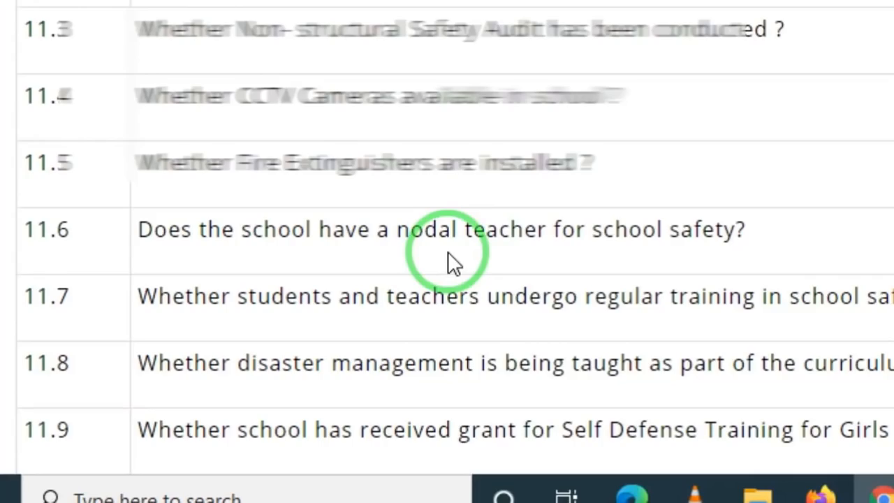
pyautogui.scroll(-10, 448, 251)
pyautogui.scroll(-2, 448, 252)
pyautogui.scroll(8, 803, 290)
pyautogui.scroll(1, 825, 209)
pyautogui.scroll(-5, 825, 210)
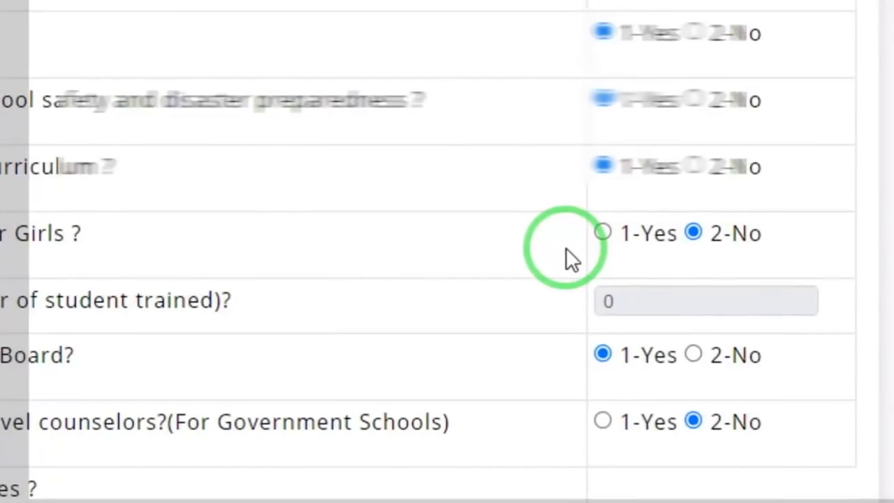
pyautogui.scroll(-5, 549, 250)
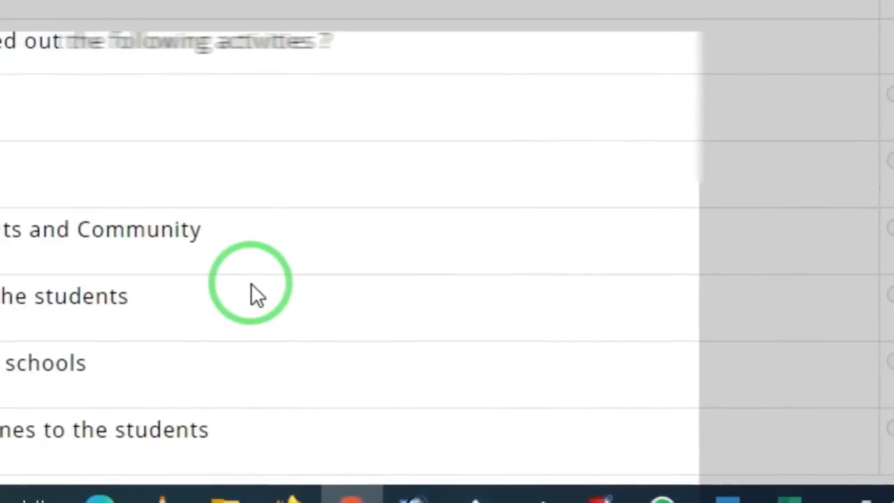
# Save and complete the school safety section, and dismiss the school details notice on the dashboard
pyautogui.hotkey('ctrl', '-')
pyautogui.hotkey('ctrl', '-')
pyautogui.hotkey('ctrl', '-')
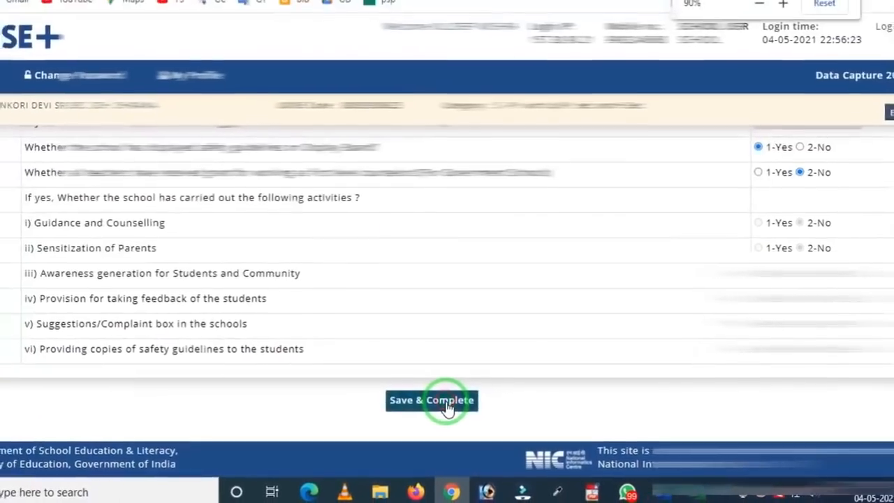
pyautogui.click(447, 403)
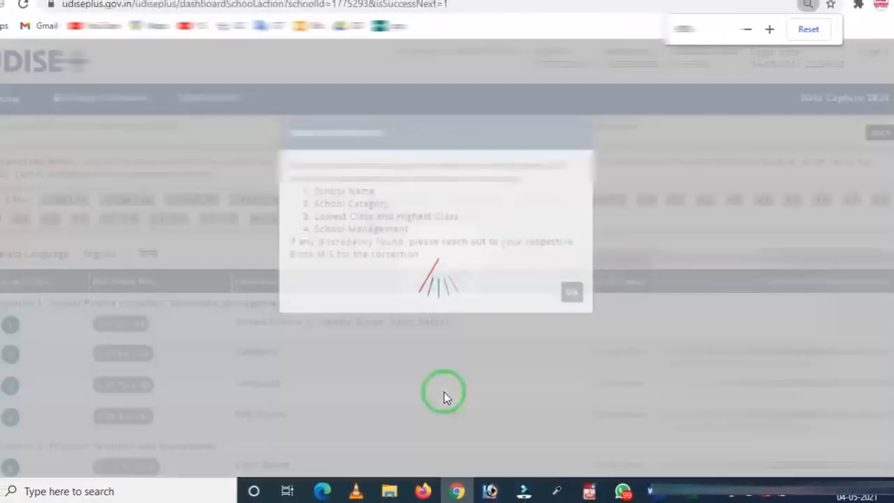
pyautogui.click(572, 277)
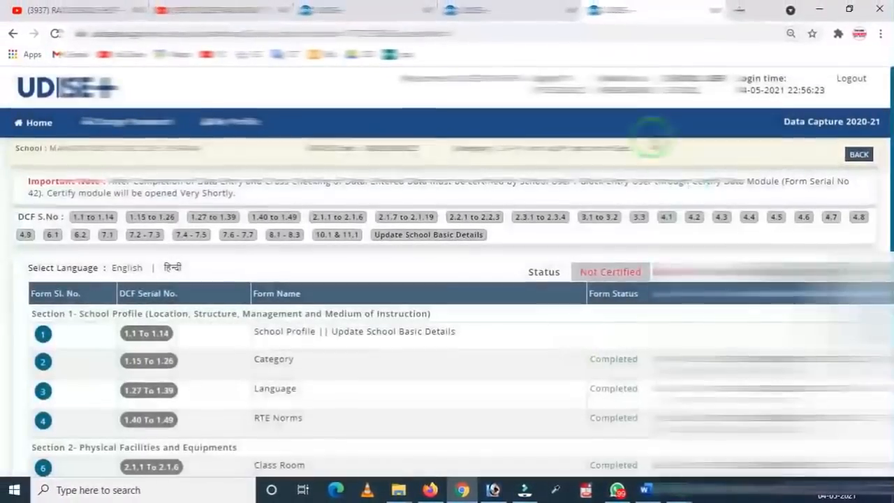
# Check the certification status and the overall form completion status on the school dashboard
pyautogui.hotkey('ctrl', '+')
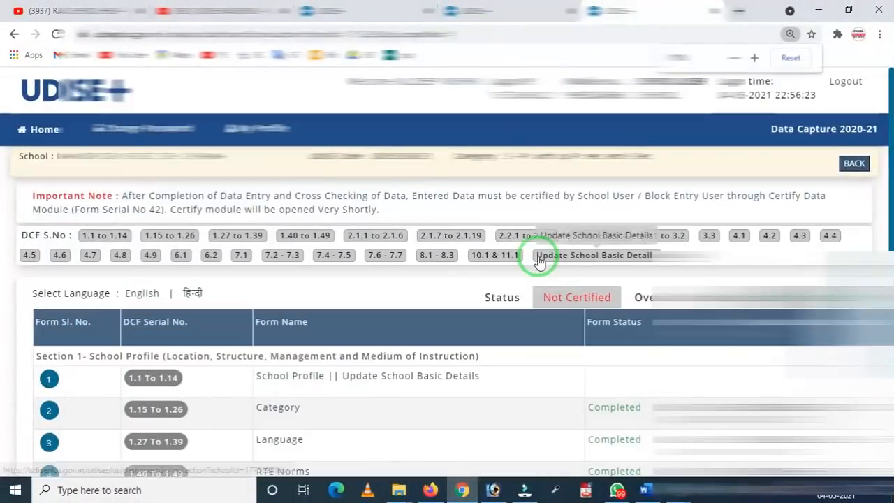
pyautogui.scroll(-1, 393, 300)
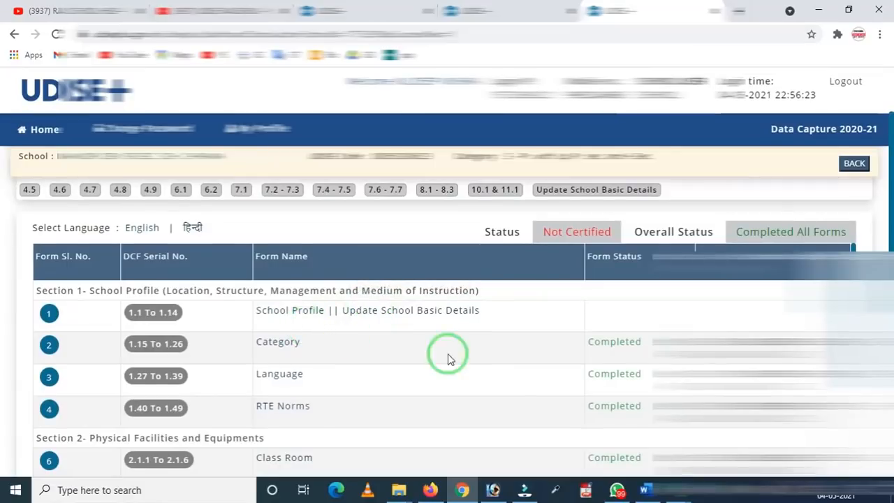
pyautogui.scroll(-1, 489, 369)
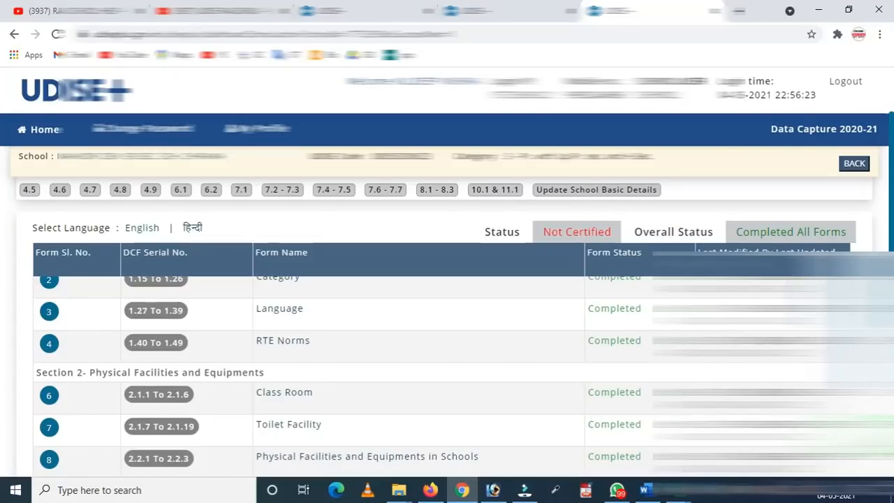
pyautogui.moveTo(713, 198); pyautogui.dragTo(869, 273)
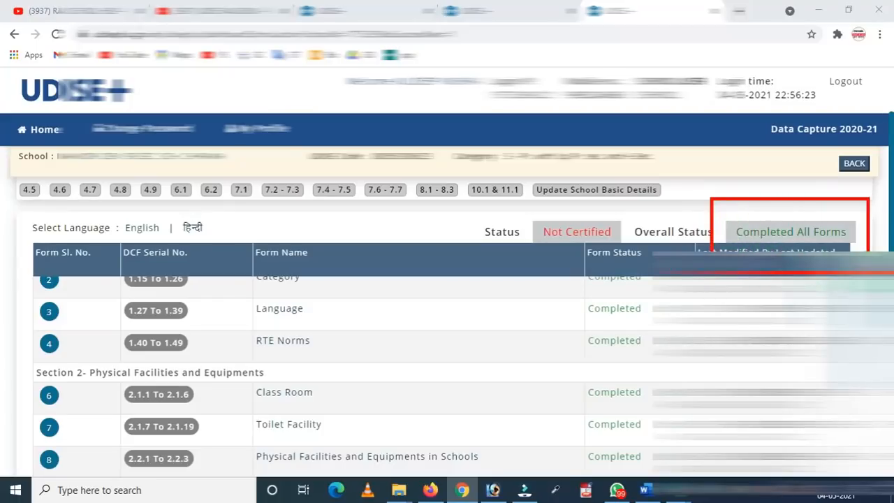
pyautogui.moveTo(501, 205)
pyautogui.mouseDown()
pyautogui.moveTo(545, 259)
pyautogui.moveTo(663, 283)
pyautogui.mouseUp()
pyautogui.press('Escape')
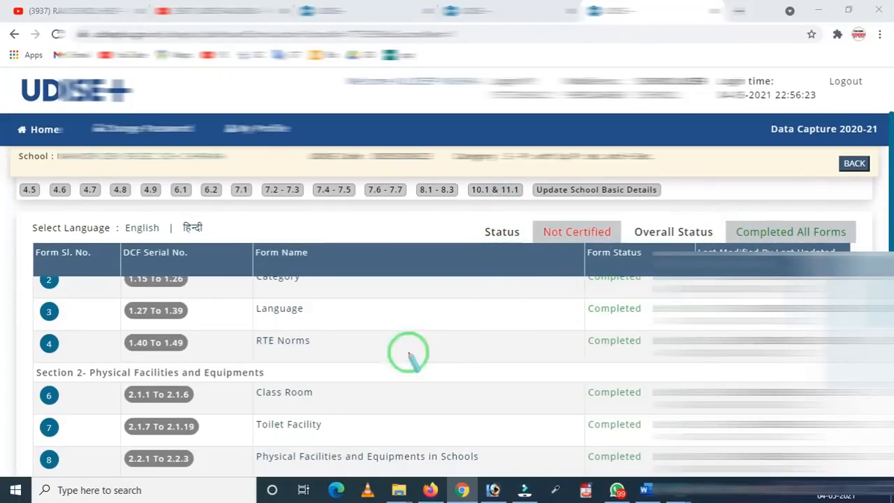
# Check the status of every form in the dashboard list, from Section 1 through Sections 10 and 11
pyautogui.scroll(1, 609, 410)
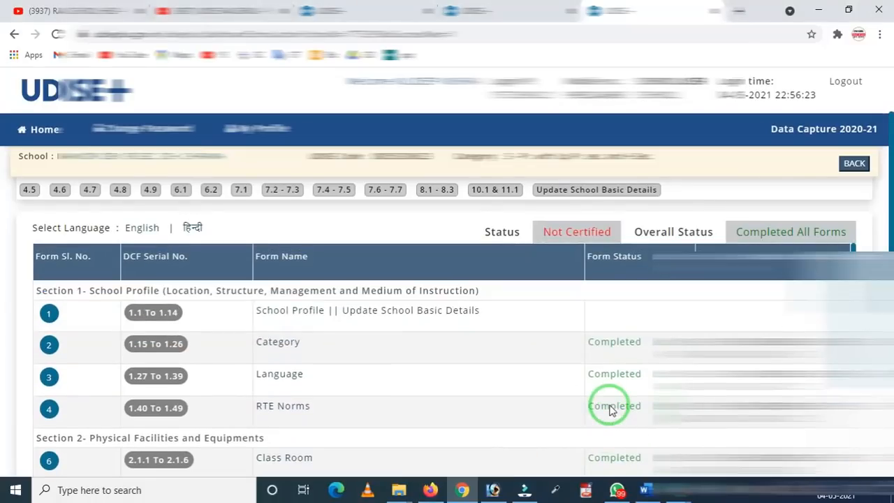
pyautogui.scroll(-1, 600, 386)
pyautogui.scroll(-8, 602, 376)
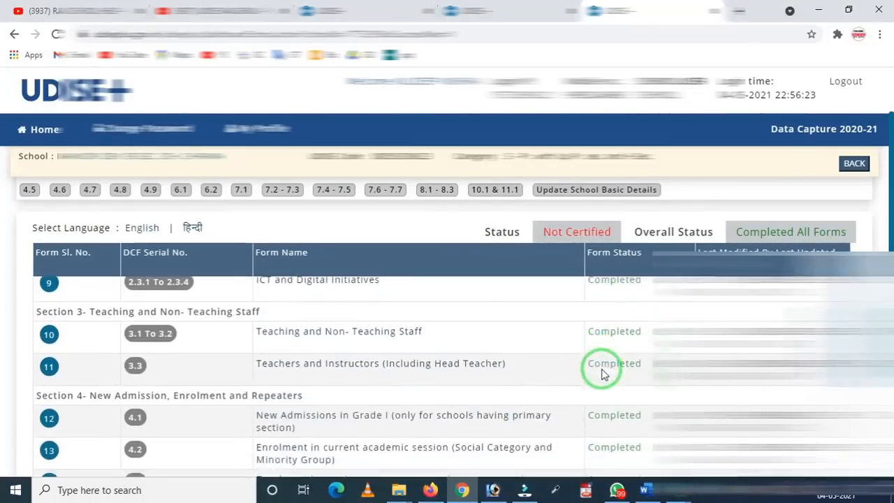
pyautogui.scroll(-2, 562, 377)
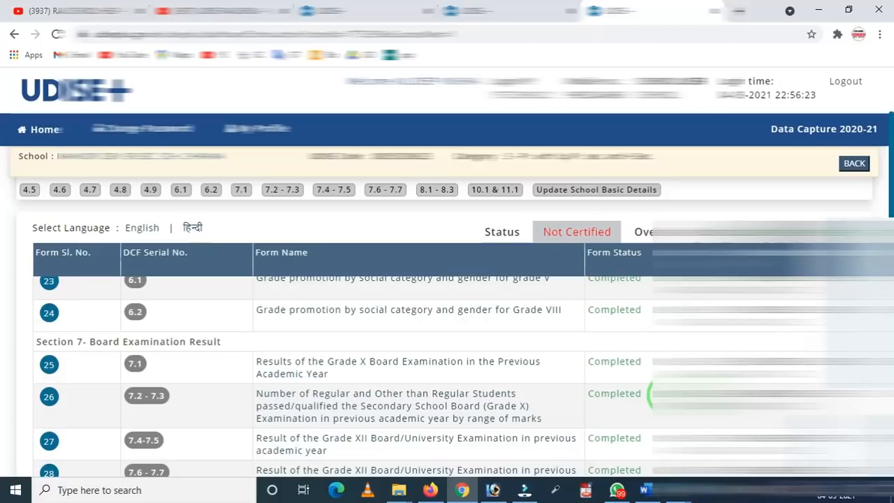
pyautogui.scroll(-5, 629, 389)
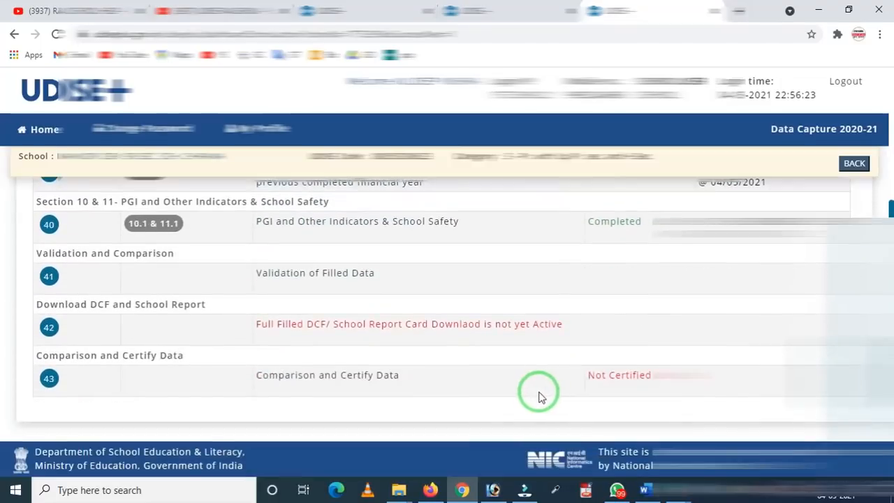
pyautogui.scroll(3, 542, 393)
pyautogui.scroll(-2, 577, 320)
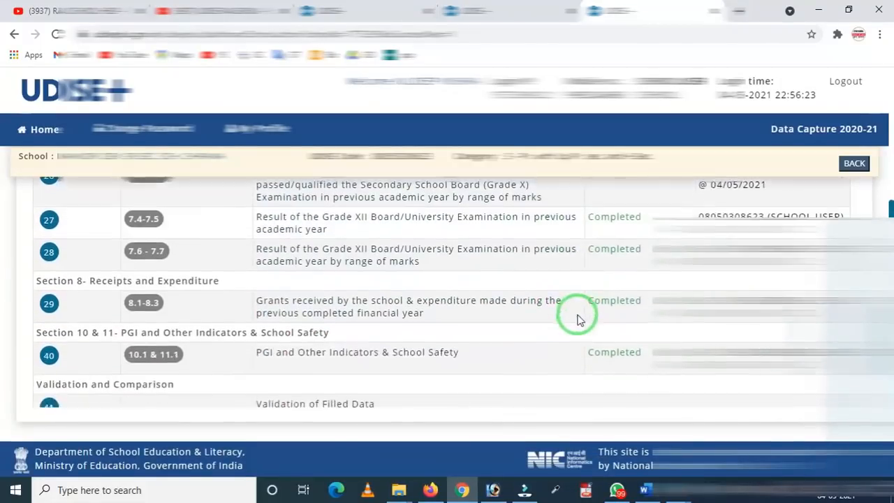
pyautogui.scroll(10, 580, 319)
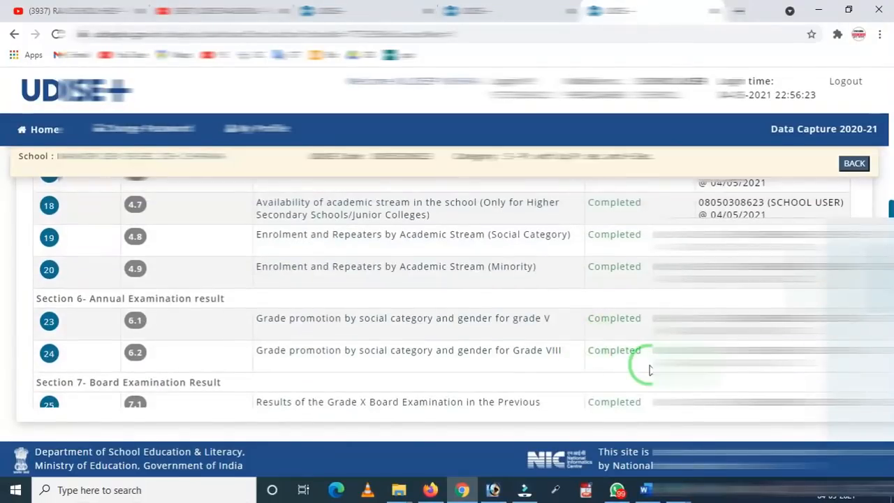
pyautogui.scroll(1, 649, 368)
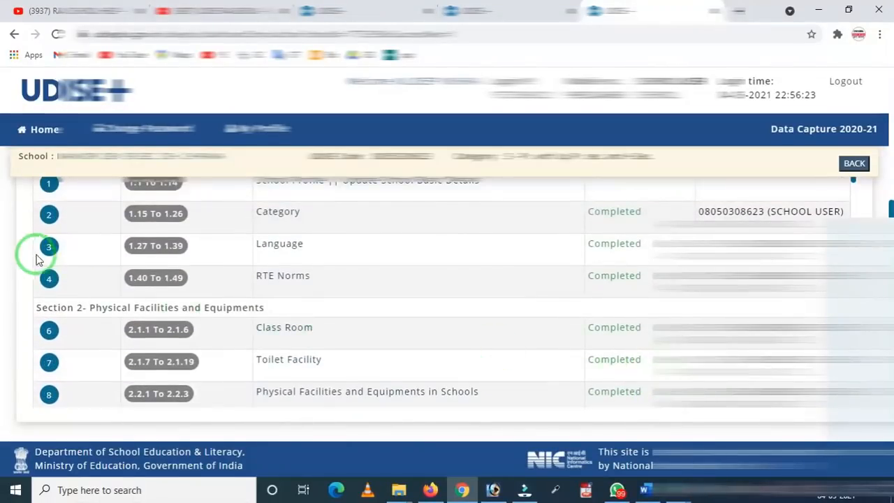
pyautogui.scroll(5, 43, 266)
pyautogui.scroll(-2, 59, 293)
pyautogui.scroll(-10, 49, 328)
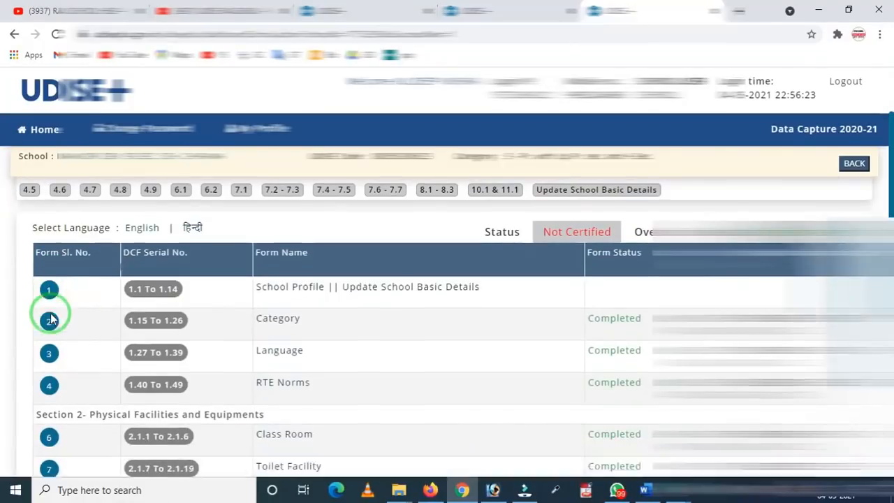
# Open Validation of Filled Data, form 41, under Validation and Comparison
pyautogui.scroll(-5, 52, 316)
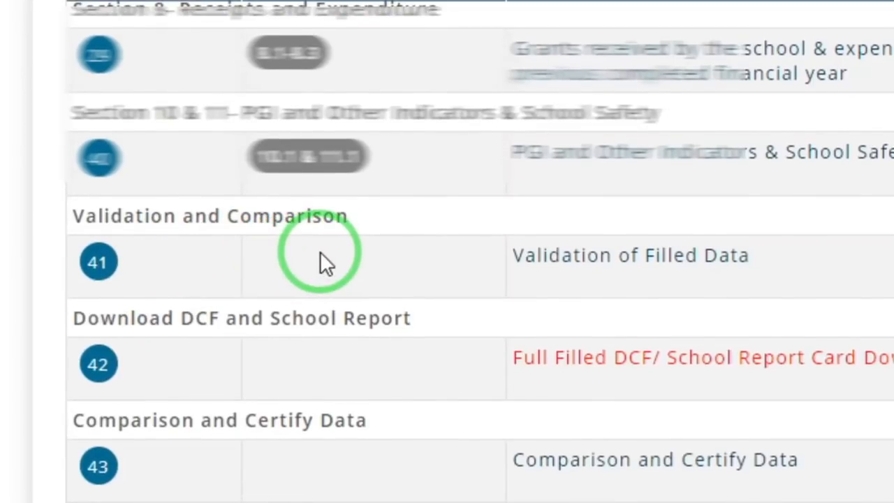
pyautogui.hotkey('ctrl', '2')
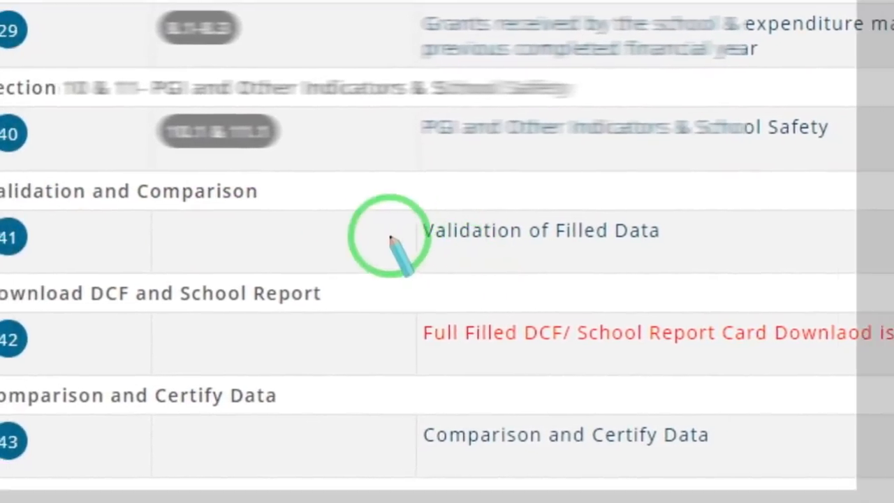
pyautogui.moveTo(378, 180)
pyautogui.mouseDown()
pyautogui.moveTo(623, 267)
pyautogui.moveTo(708, 283)
pyautogui.mouseUp()
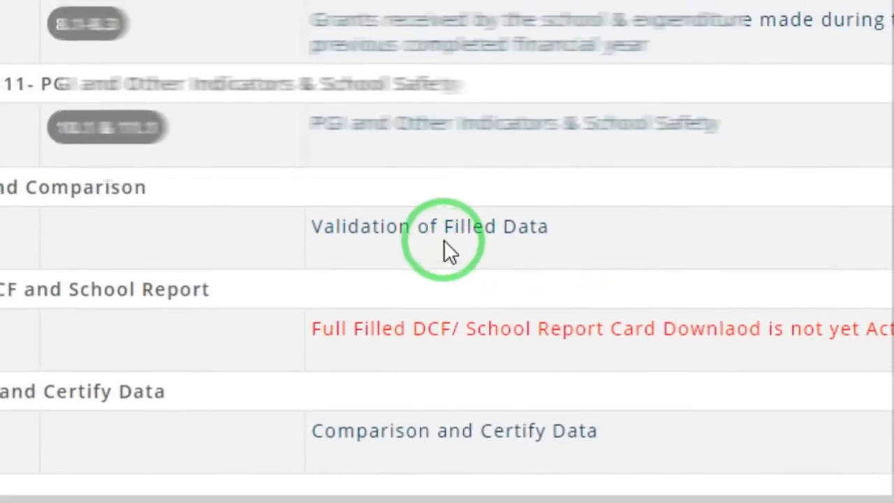
pyautogui.click(469, 236)
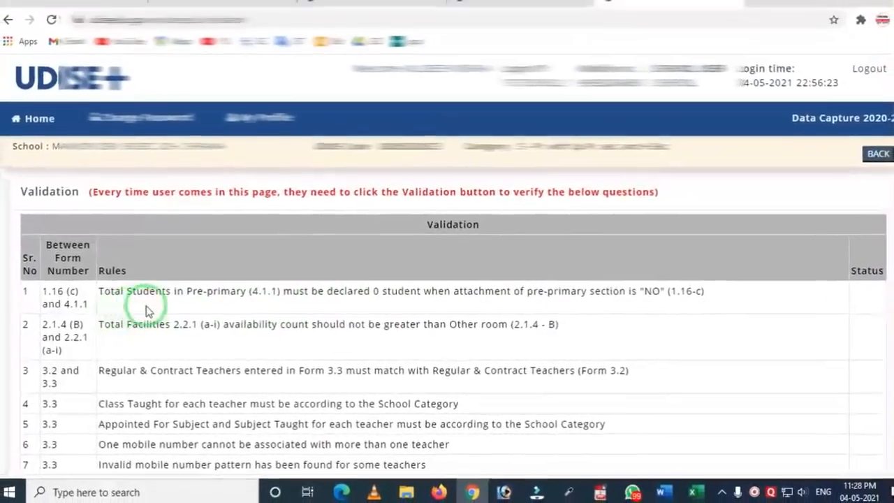
# Review the validation rules between the form numbers and the Status column beside them
pyautogui.scroll(-5, 119, 316)
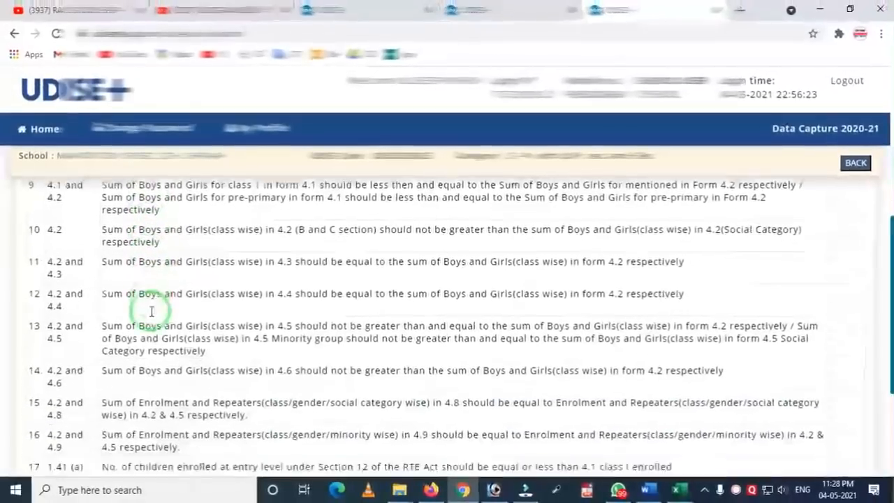
pyautogui.scroll(5, 151, 312)
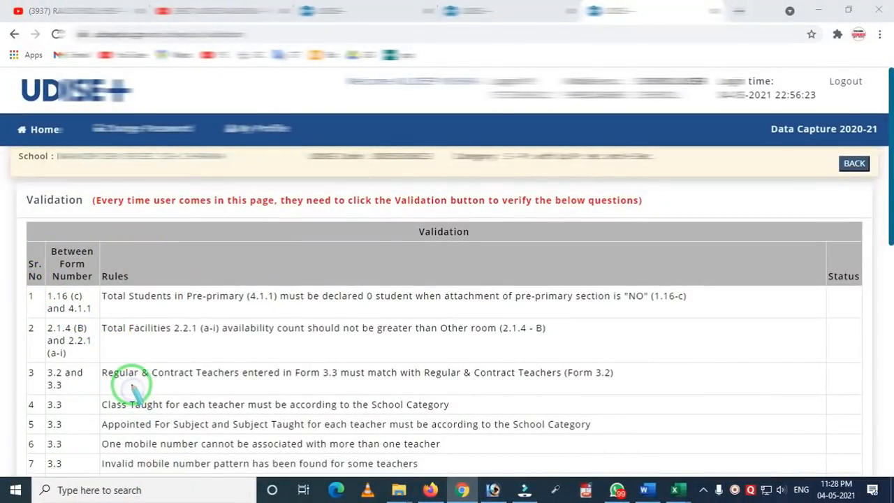
pyautogui.scroll(-4, 420, 335)
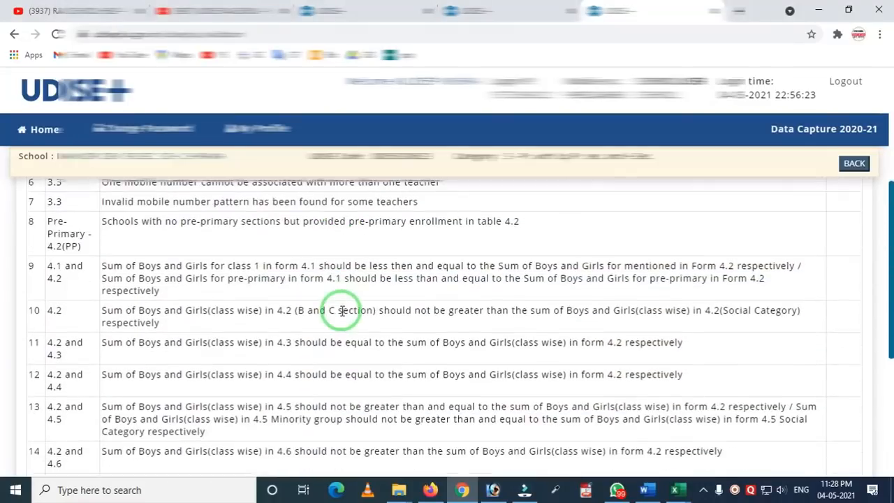
pyautogui.hotkey('ctrl', '2')
pyautogui.moveTo(107, 191); pyautogui.dragTo(705, 474)
pyautogui.press('e')
pyautogui.scroll(3, 784, 370)
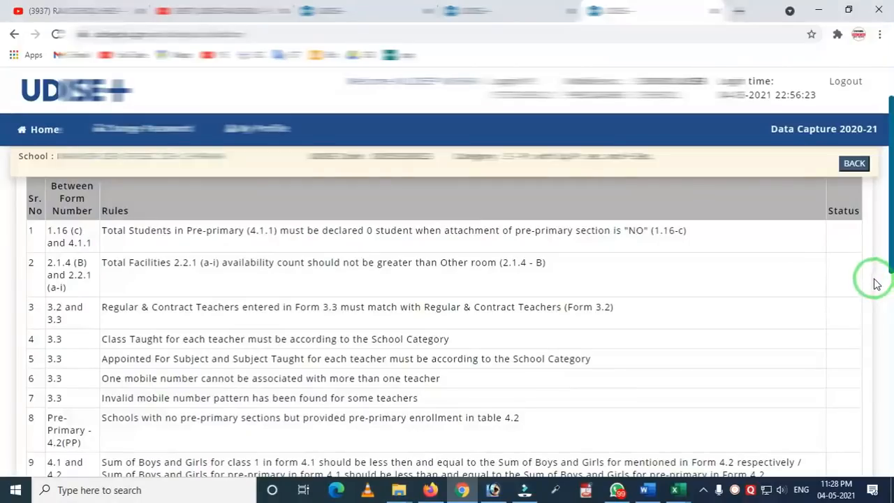
pyautogui.moveTo(854, 326)
pyautogui.mouseDown()
pyautogui.moveTo(864, 496)
pyautogui.moveTo(876, 499)
pyautogui.mouseUp()
pyautogui.rightClick(853, 256)
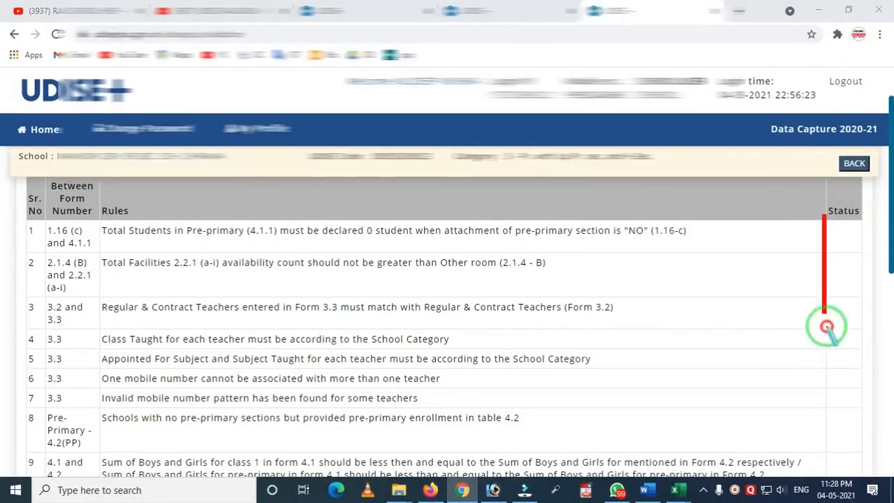
pyautogui.rightClick(753, 387)
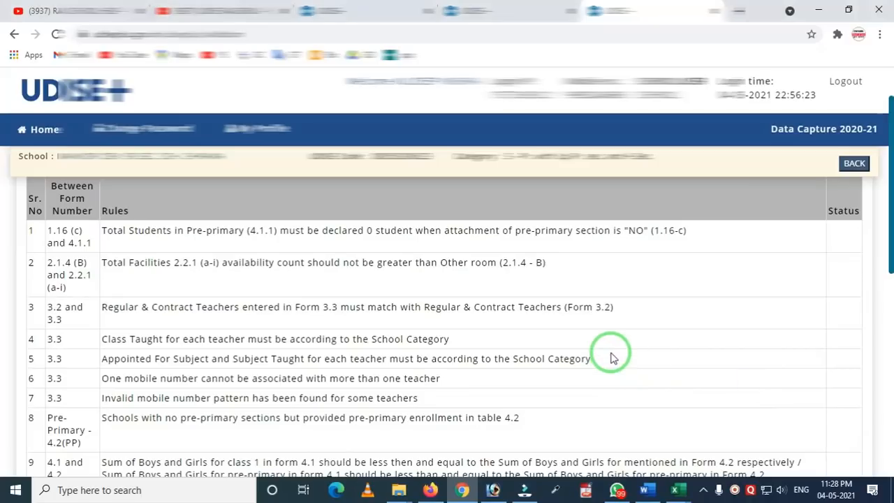
# Look over the remaining validation rules up to rule 20 and validate the filled data
pyautogui.scroll(-6, 611, 358)
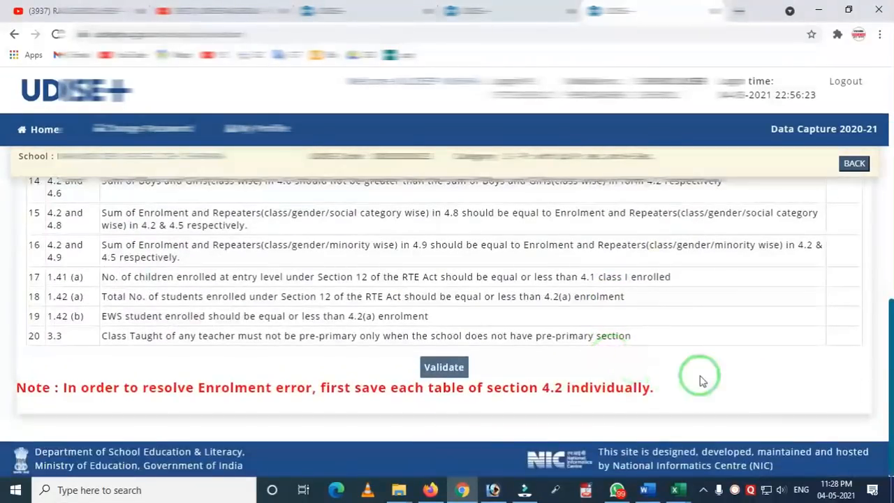
pyautogui.scroll(3, 702, 380)
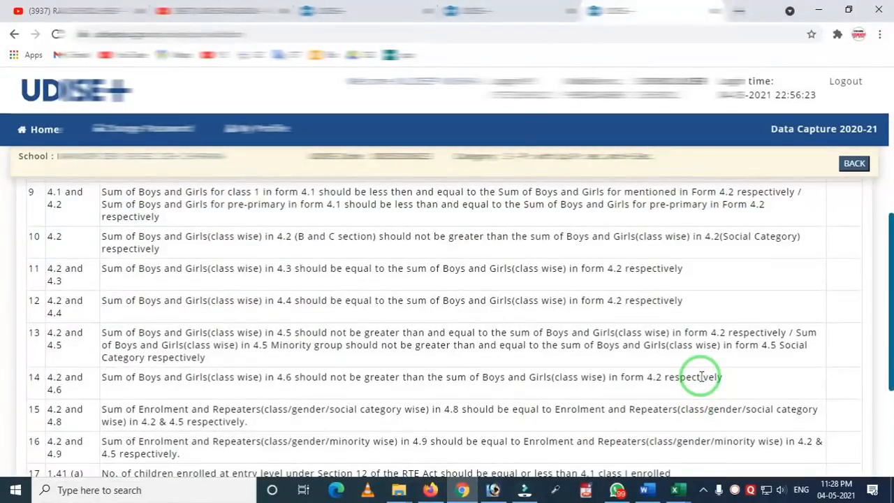
pyautogui.scroll(5, 848, 275)
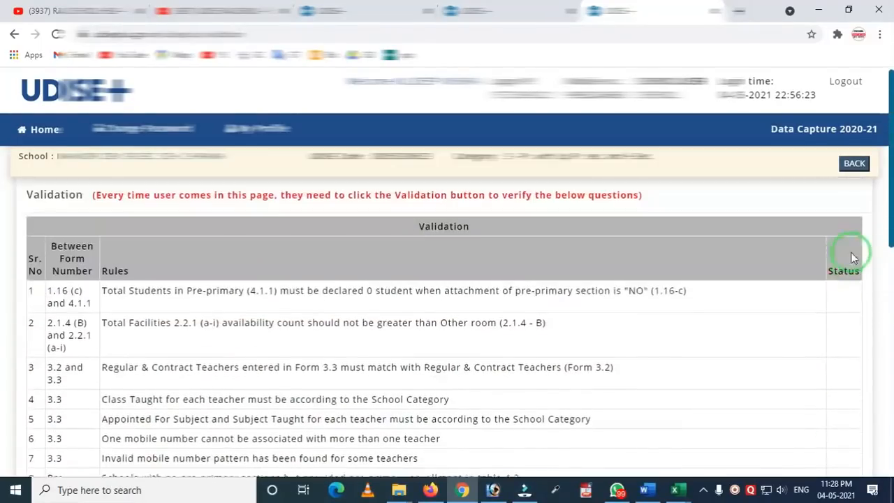
pyautogui.scroll(-1, 838, 303)
pyautogui.scroll(-6, 838, 309)
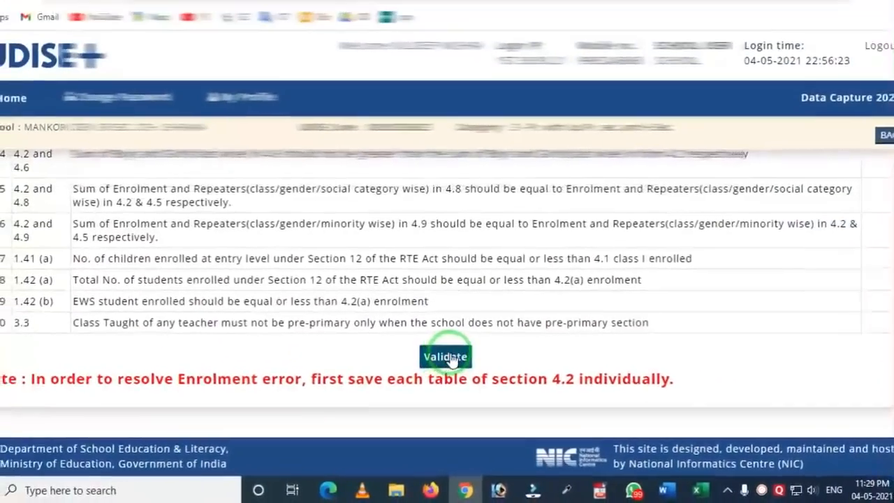
pyautogui.click(447, 357)
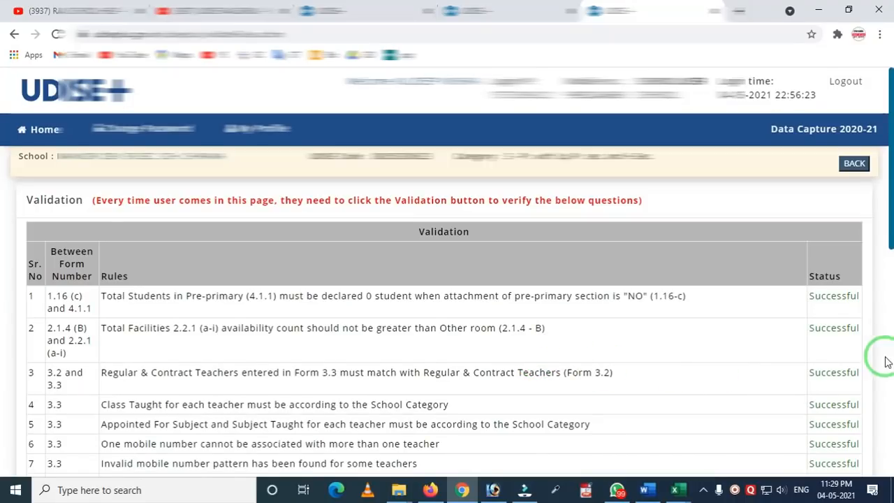
# Review the status of all 20 validation rules and the note on resolving enrolment errors
pyautogui.scroll(-3, 843, 365)
pyautogui.scroll(2, 843, 391)
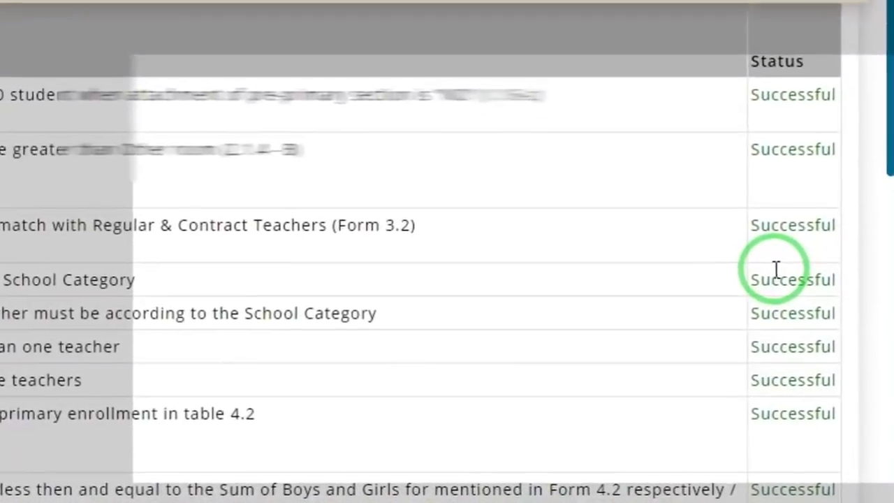
pyautogui.scroll(-3, 775, 269)
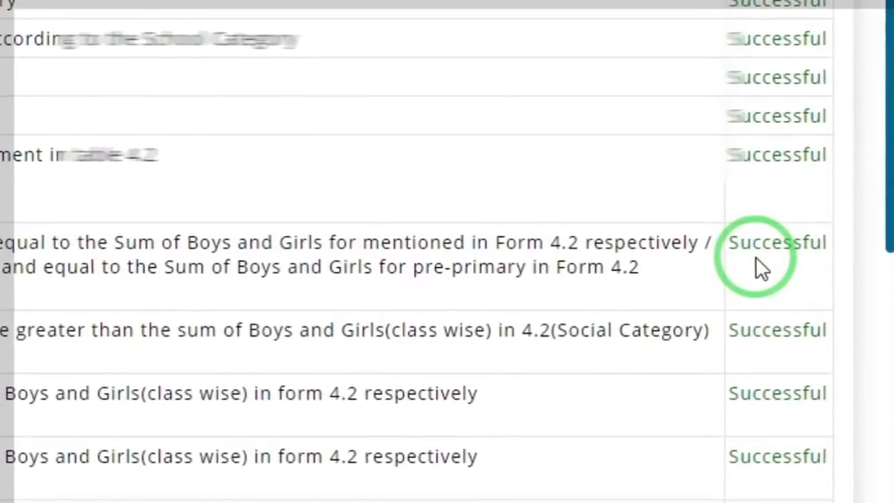
pyautogui.scroll(-6, 761, 269)
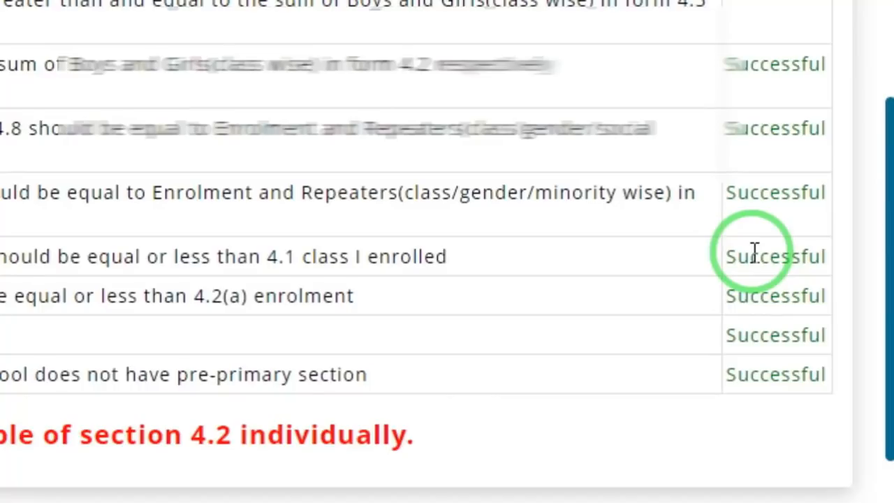
pyautogui.scroll(5, 756, 253)
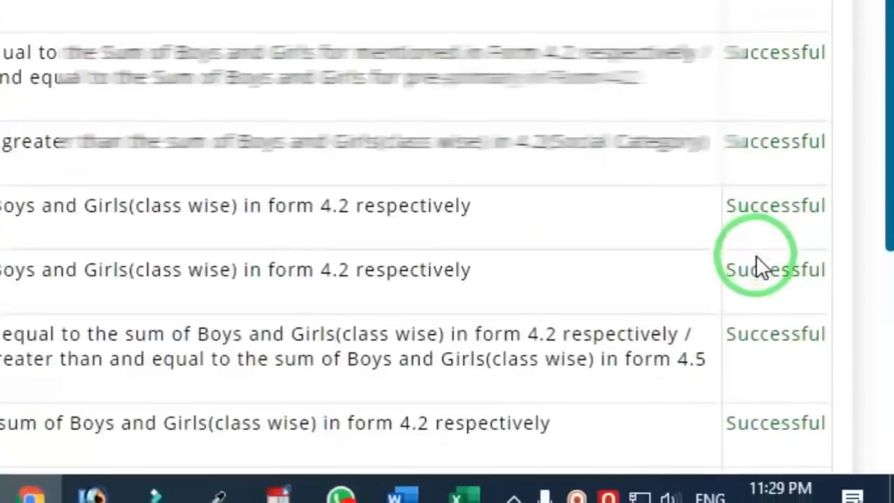
pyautogui.scroll(2, 765, 202)
pyautogui.scroll(-3, 770, 248)
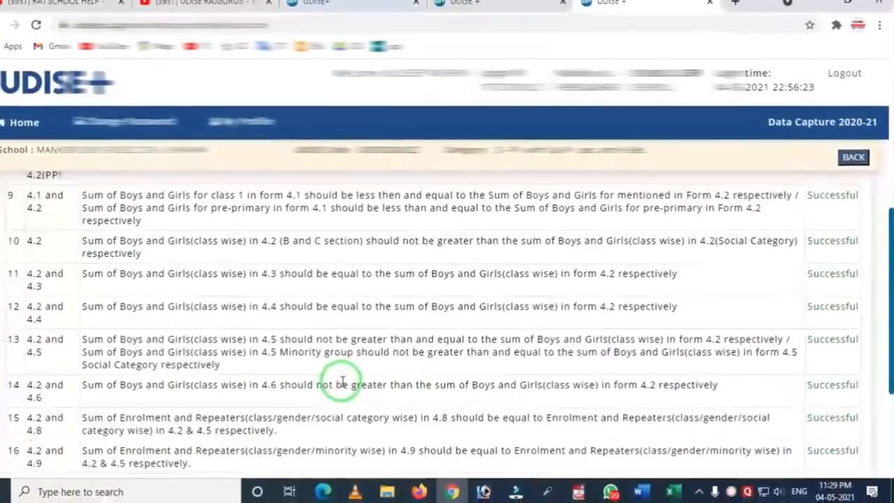
pyautogui.scroll(-5, 335, 384)
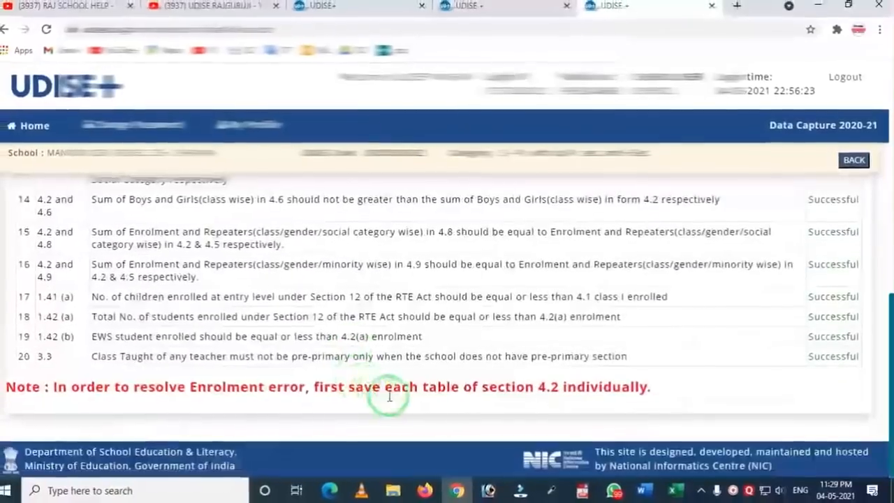
pyautogui.scroll(5, 555, 402)
# Return to the form list, accept the important notes, and check the form statuses through the Validation and Comparison section
pyautogui.click(855, 162)
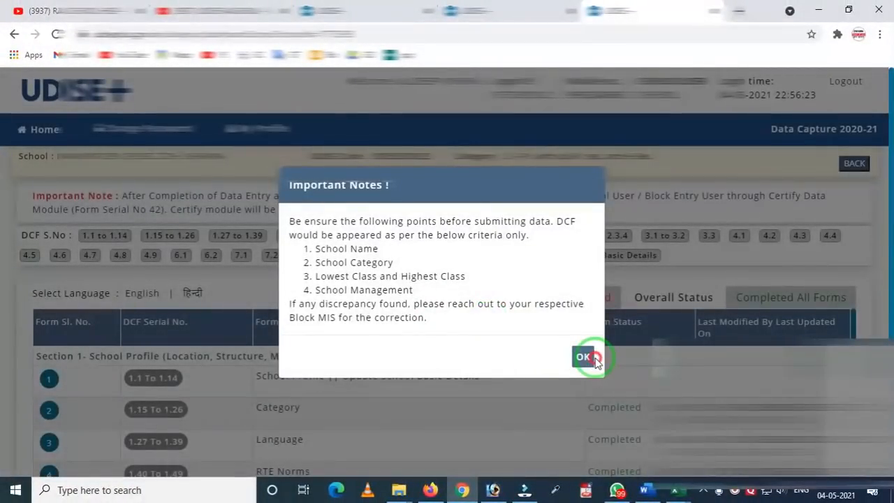
pyautogui.click(584, 356)
pyautogui.scroll(-6, 410, 380)
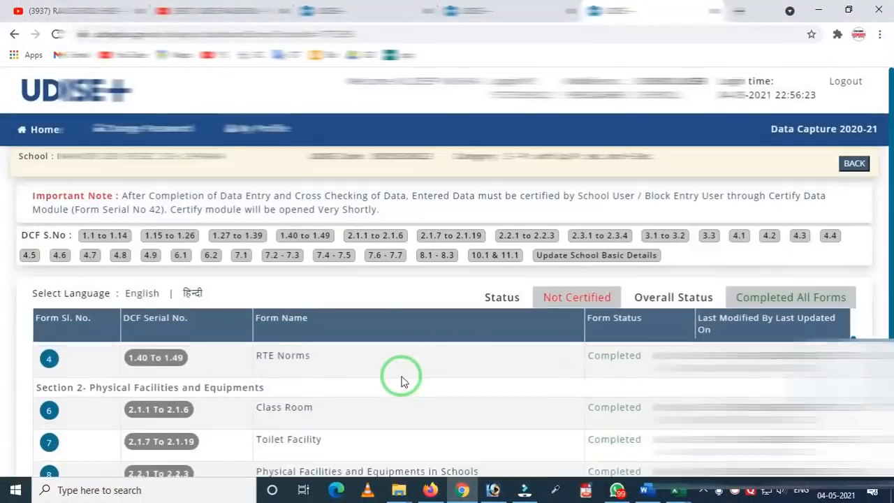
pyautogui.scroll(1, 399, 384)
pyautogui.scroll(-12, 399, 382)
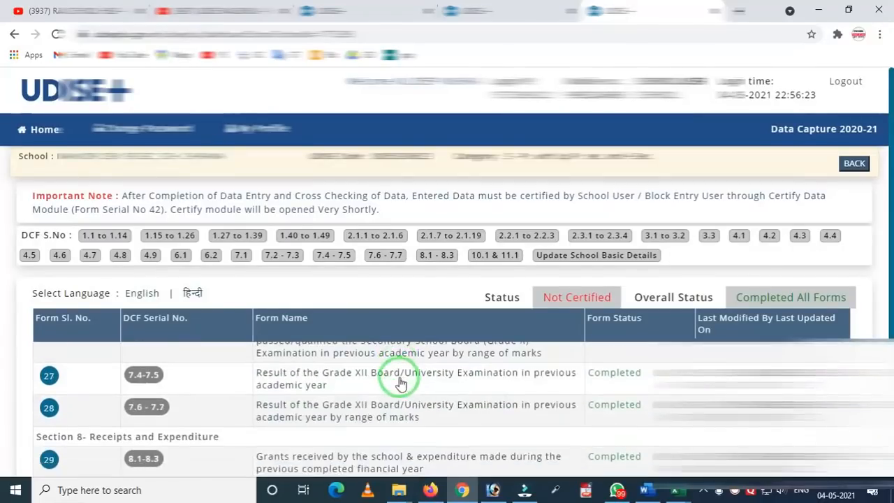
pyautogui.scroll(-2, 402, 388)
pyautogui.scroll(3, 289, 283)
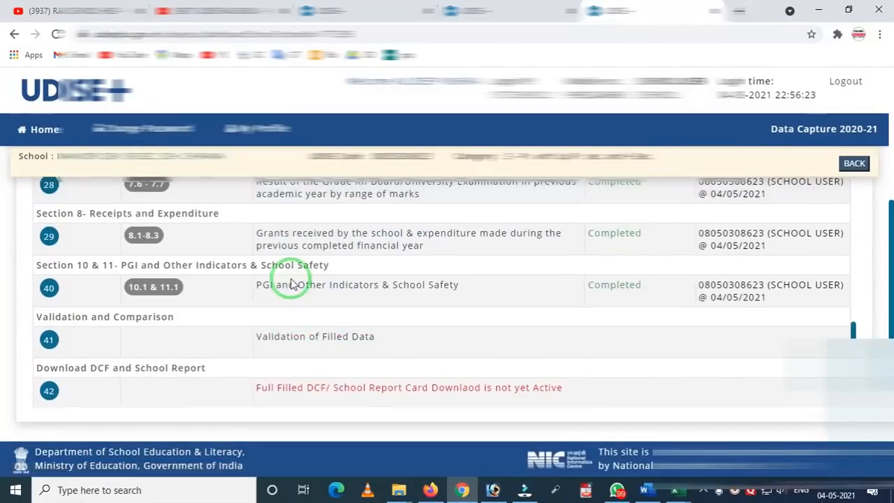
# Open the Section 7 form on Grade X results by range of marks, 7.2 - 7.3, and look through it
pyautogui.click(365, 271)
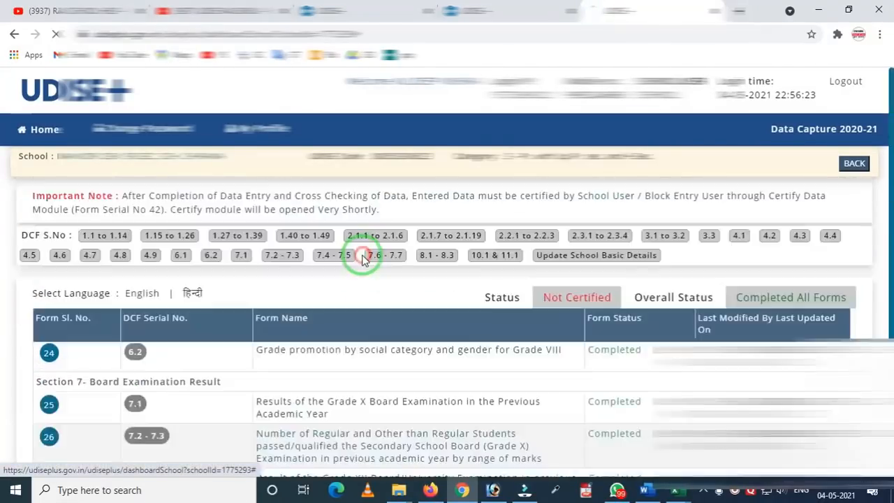
pyautogui.scroll(-5, 454, 301)
pyautogui.scroll(-2, 468, 325)
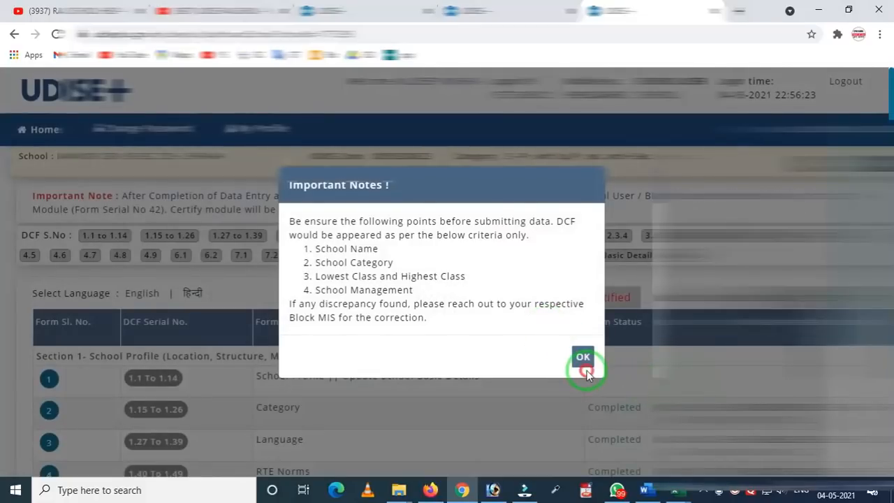
# Accept the important notes and examine the list for an unfinished form and its effect on validation and certification
pyautogui.click(583, 360)
pyautogui.scroll(-15, 538, 374)
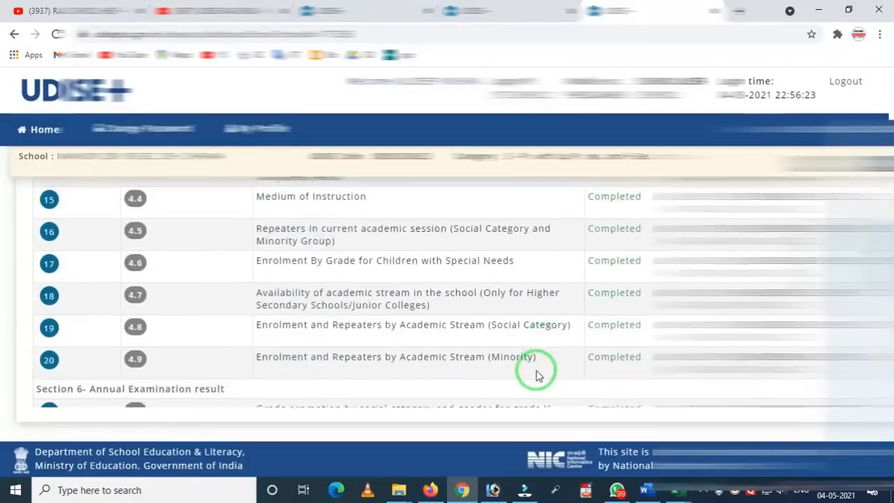
pyautogui.scroll(1, 534, 374)
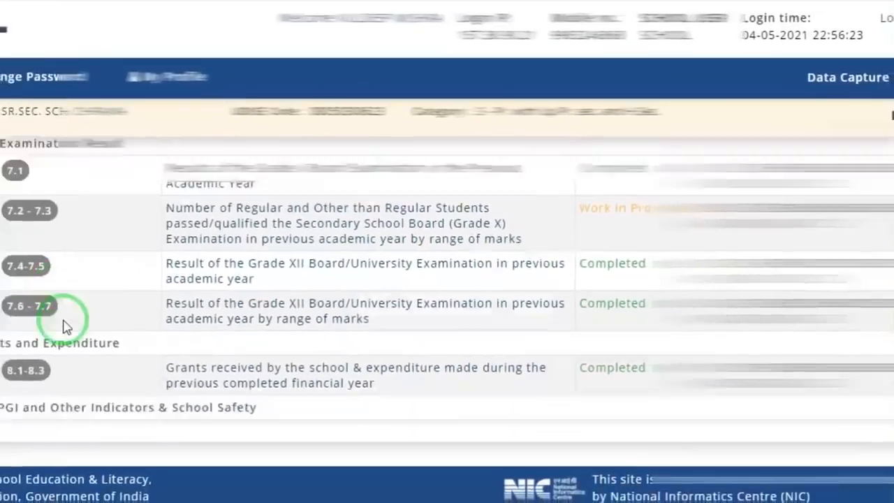
pyautogui.scroll(-3, 64, 326)
pyautogui.scroll(1, 621, 355)
pyautogui.scroll(-1, 623, 354)
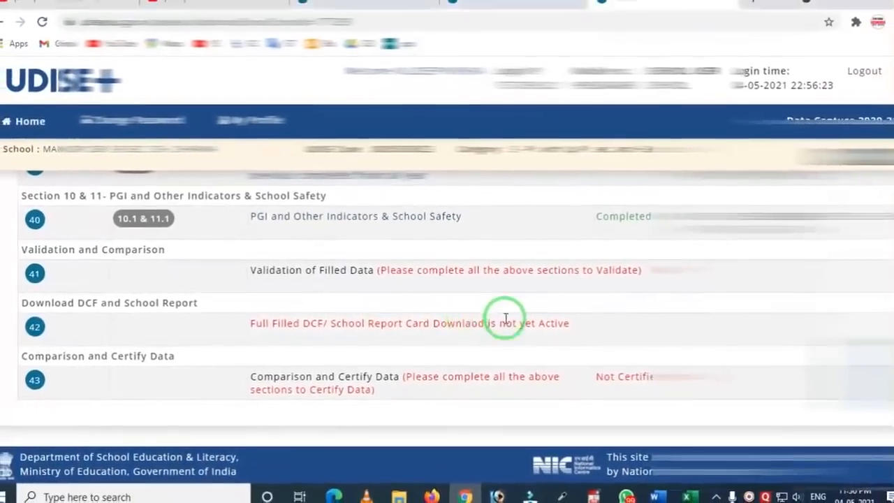
pyautogui.scroll(4, 510, 321)
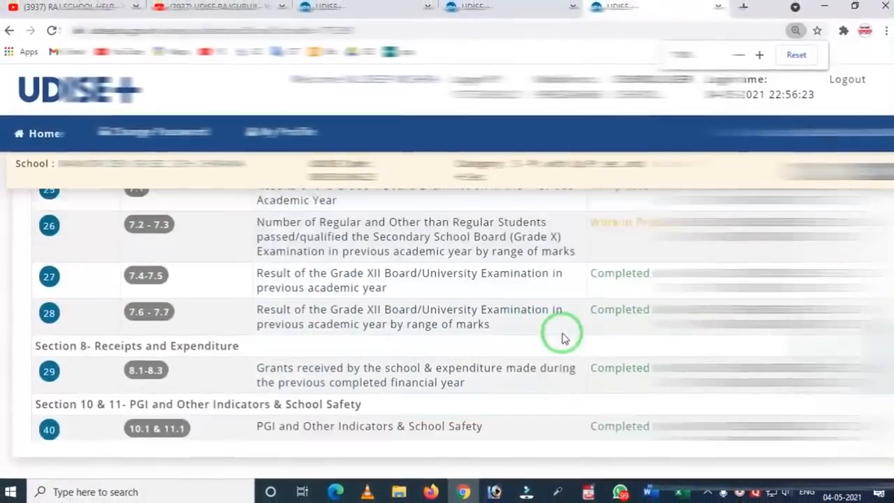
pyautogui.scroll(-1, 565, 338)
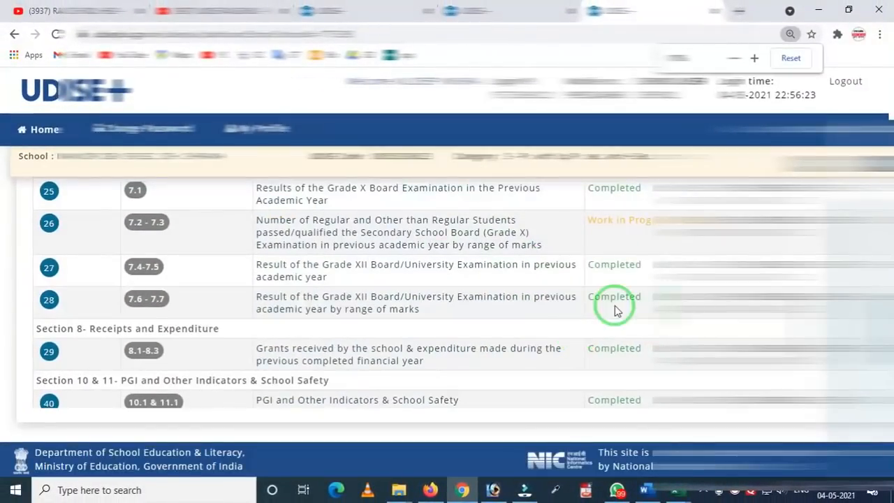
# Open form 26, Grade X results by range of marks (7.2 - 7.3), and complete it, continuing to form 7.4
pyautogui.click(437, 225)
pyautogui.scroll(-6, 479, 300)
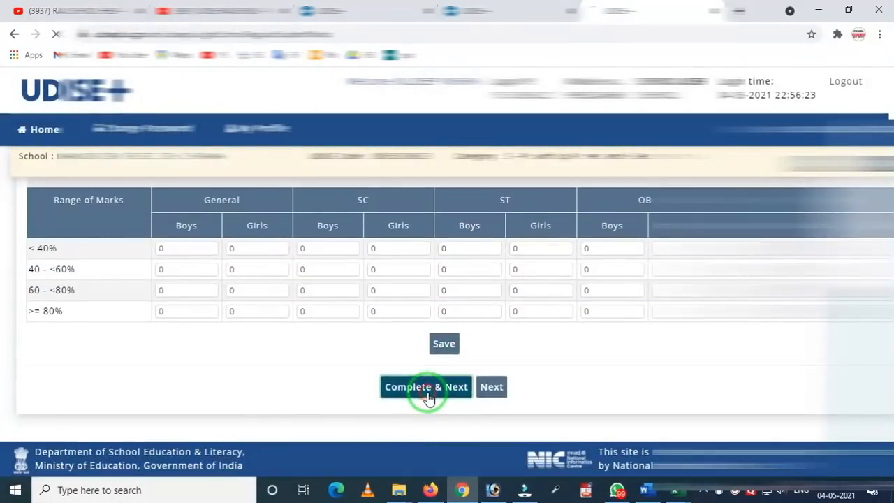
pyautogui.click(427, 387)
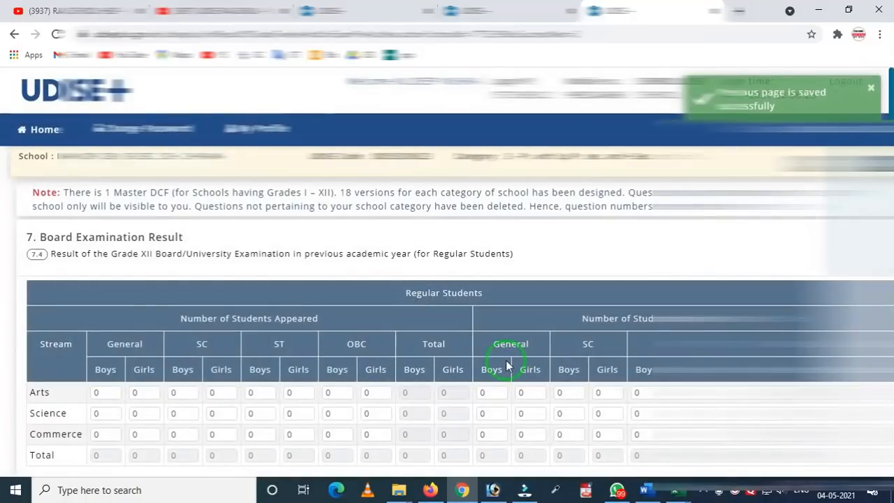
pyautogui.scroll(-2, 531, 365)
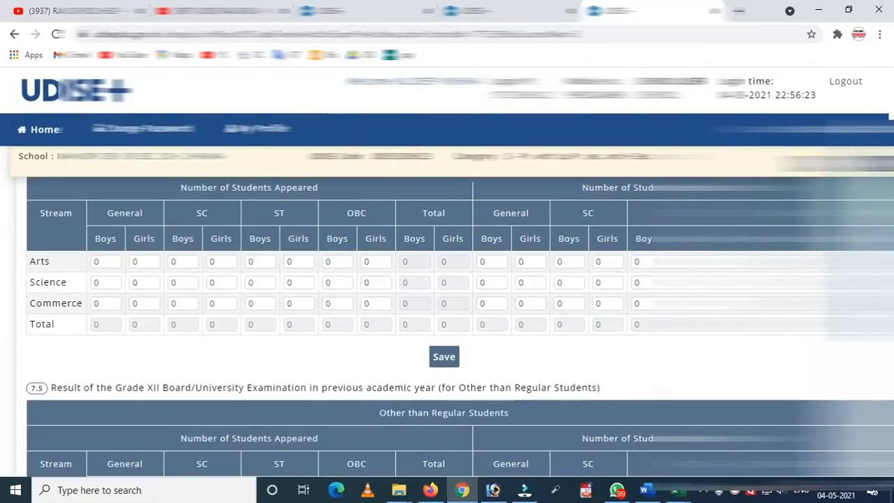
# Return to the form list, open Validation of Filled Data, form 41, and validate the data, checking the rules through rule 20
pyautogui.click(860, 165)
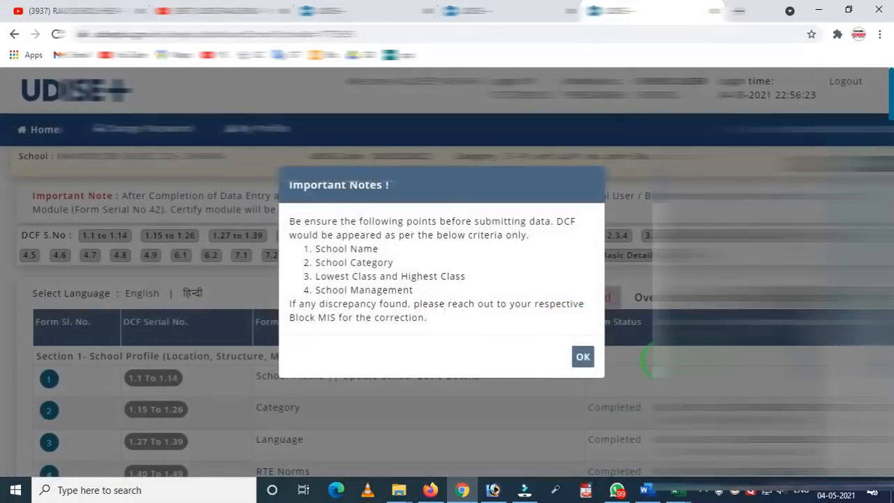
pyautogui.click(584, 357)
pyautogui.scroll(-20, 501, 397)
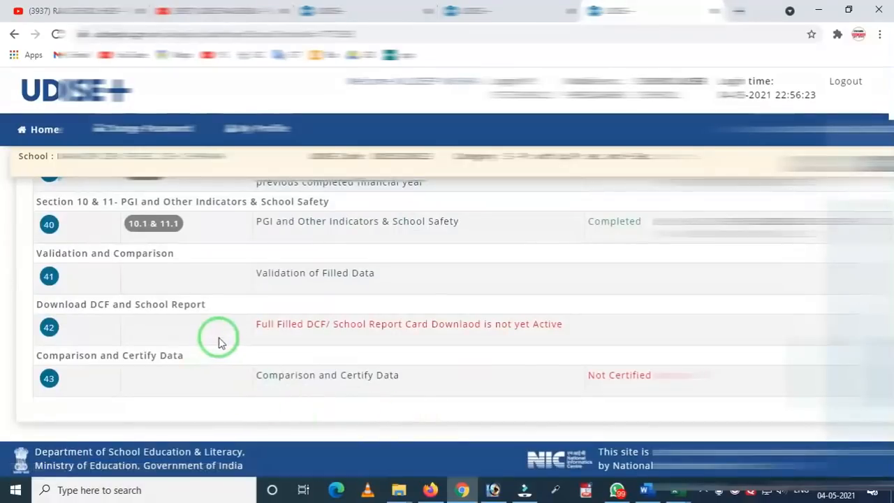
pyautogui.scroll(1, 203, 342)
pyautogui.click(318, 343)
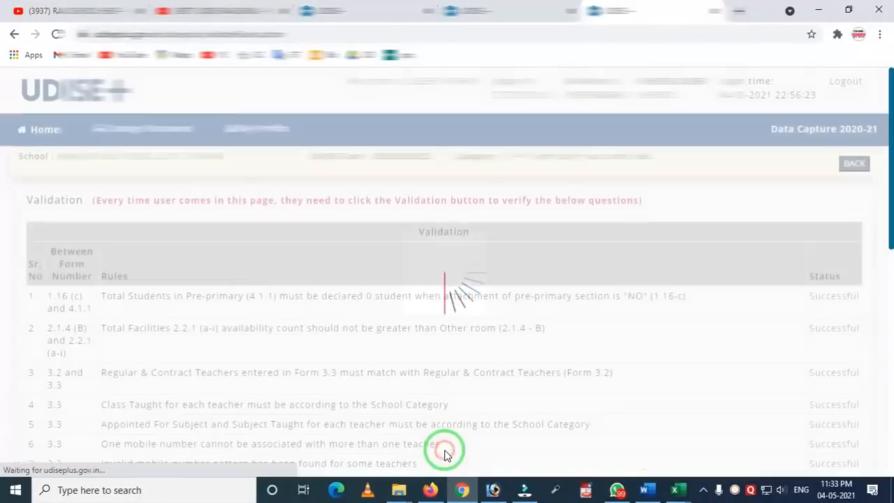
pyautogui.scroll(-5, 769, 315)
pyautogui.scroll(-3, 784, 318)
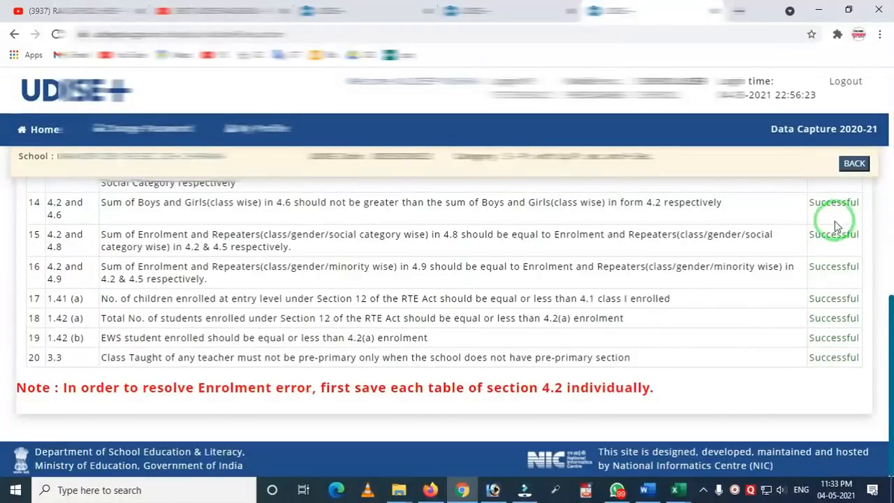
# Return to the form list, accept the important notes, and check the certification status of form 43, Comparison and Certify Data
pyautogui.click(854, 166)
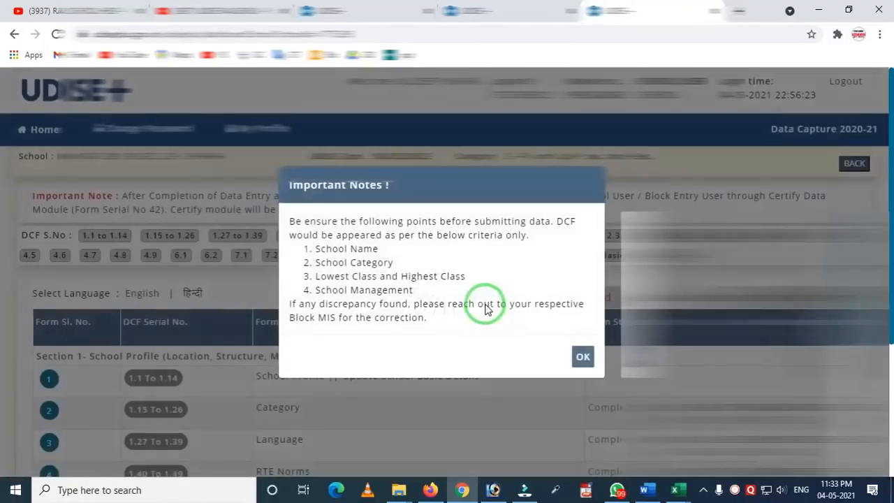
pyautogui.click(586, 356)
pyautogui.scroll(-20, 415, 351)
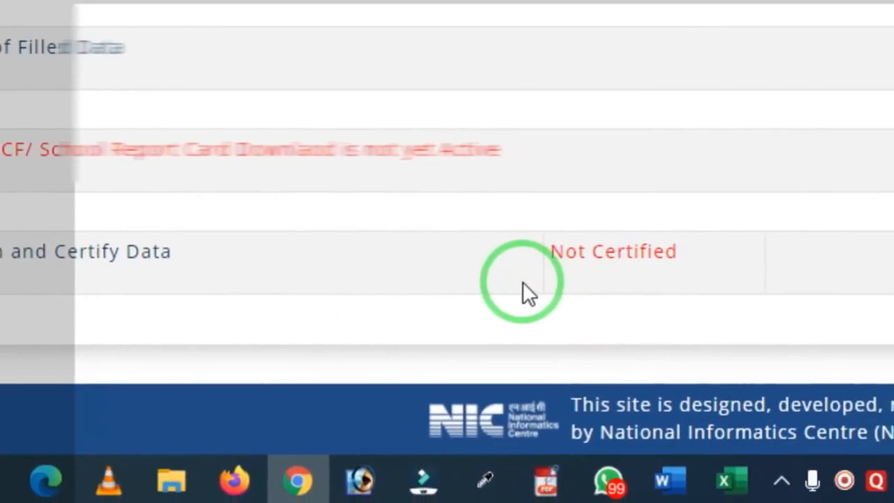
pyautogui.moveTo(466, 189)
pyautogui.mouseDown()
pyautogui.moveTo(476, 210)
pyautogui.moveTo(686, 307)
pyautogui.mouseUp()
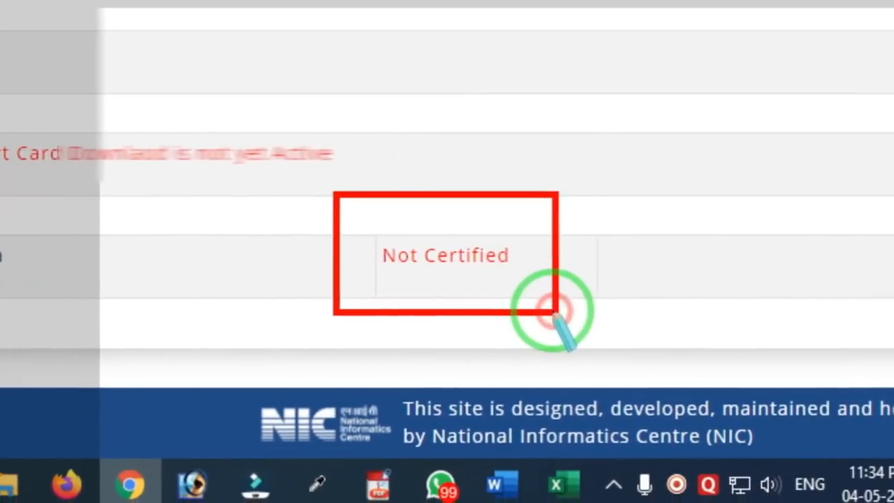
pyautogui.rightClick(495, 290)
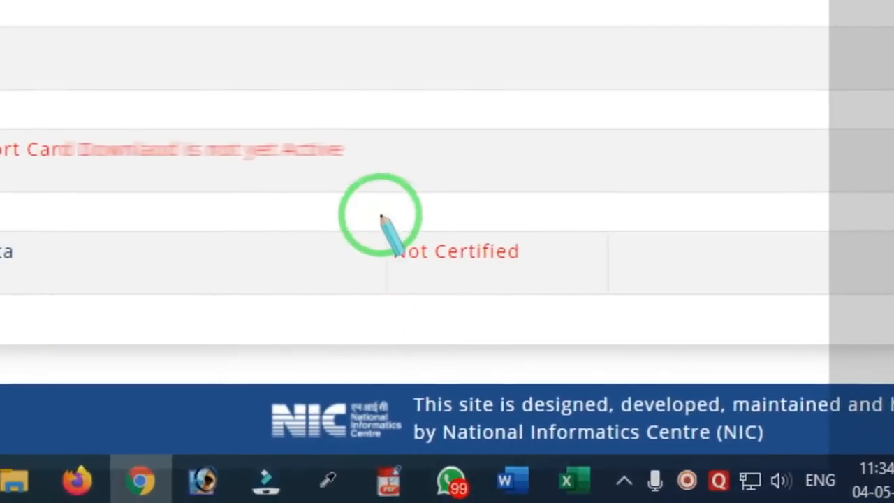
pyautogui.moveTo(278, 201); pyautogui.dragTo(361, 298)
pyautogui.rightClick(569, 297)
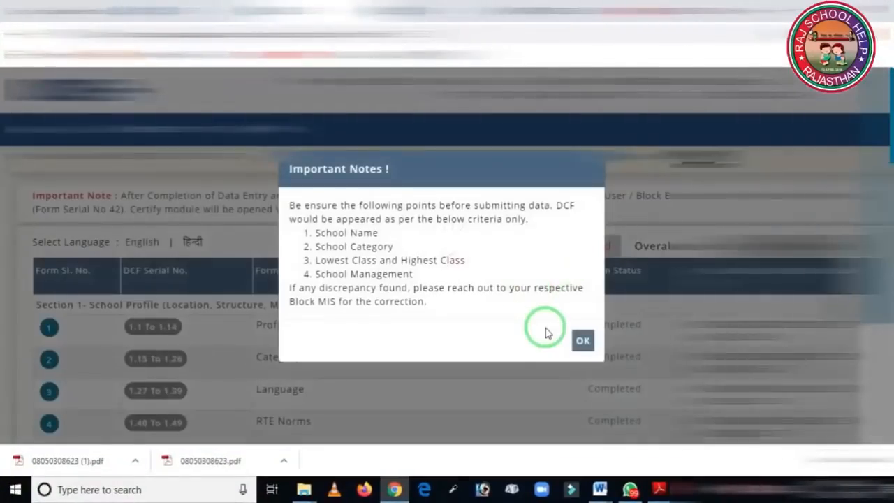
# Accept the important notes and open Comparison and Certify Data at the end of the form list
pyautogui.click(583, 340)
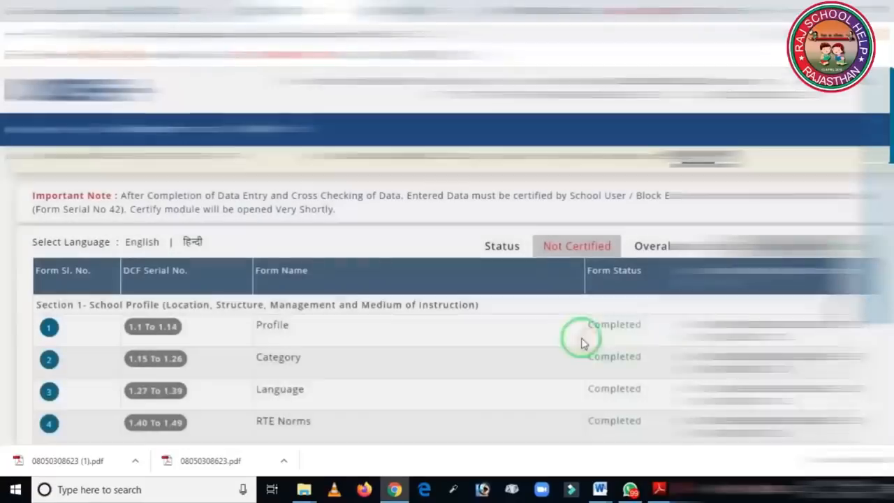
pyautogui.scroll(-15, 583, 342)
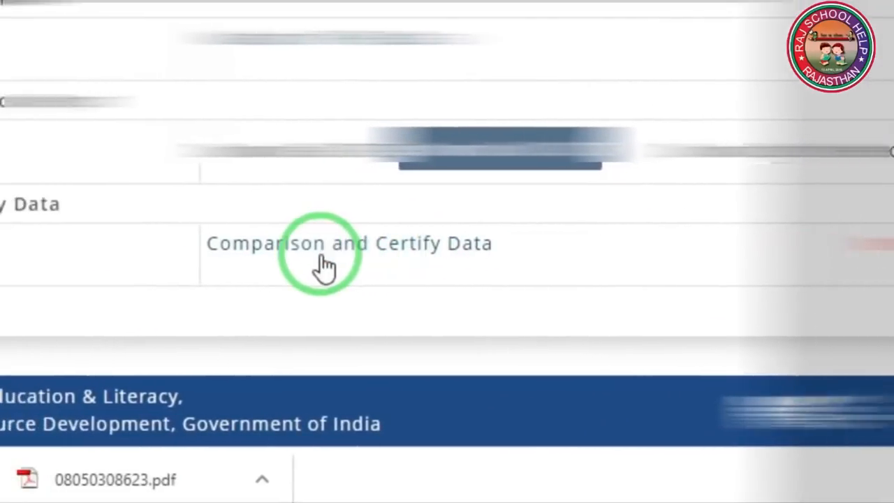
pyautogui.click(444, 246)
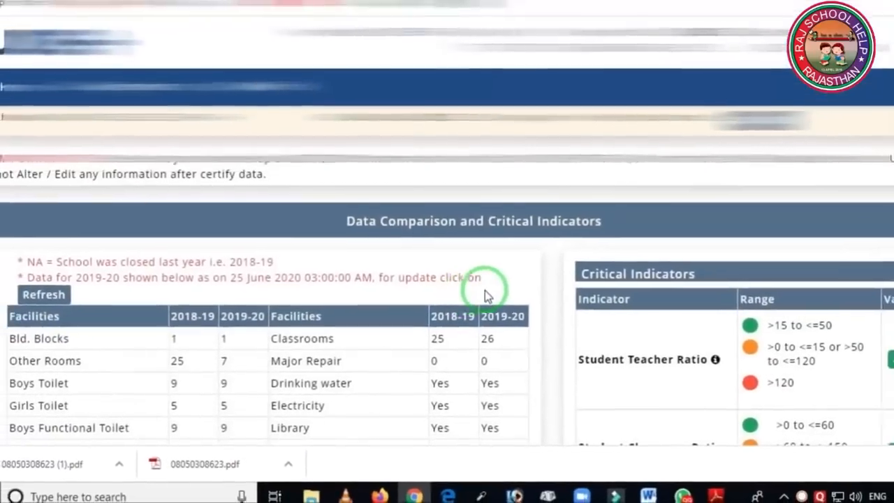
# Review the 2018-19 and 2019-20 comparison of facilities, teachers and enrolment alongside the critical indicators
pyautogui.scroll(-1, 551, 311)
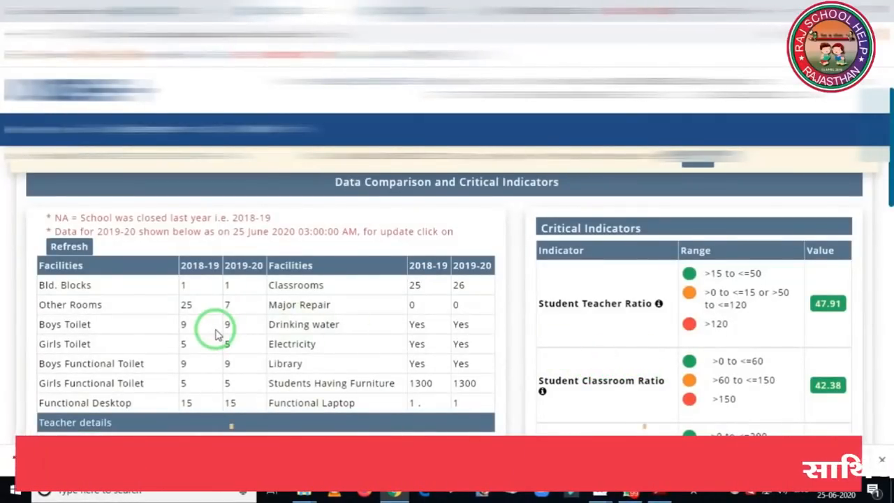
pyautogui.scroll(-3, 216, 335)
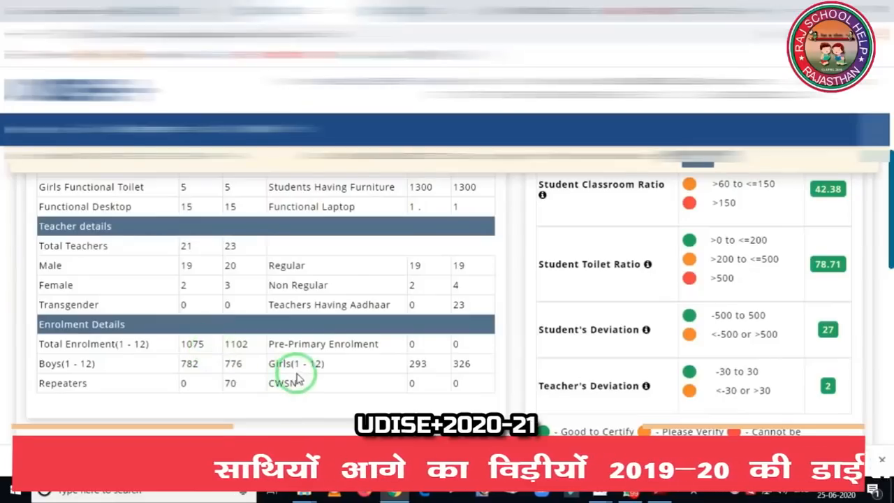
pyautogui.scroll(1, 286, 373)
pyautogui.scroll(3, 268, 383)
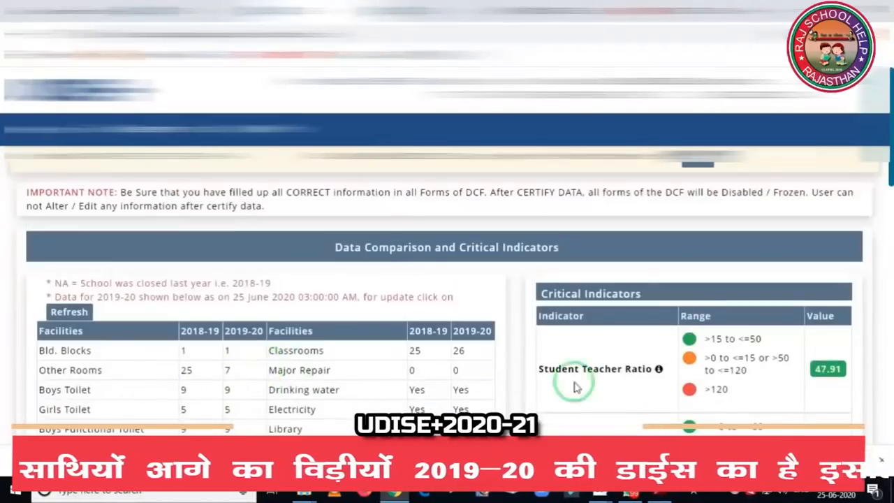
# Read the notes above the comparison table on the NA marking, the 2019-20 data date and refreshing the data
pyautogui.scroll(-1, 326, 374)
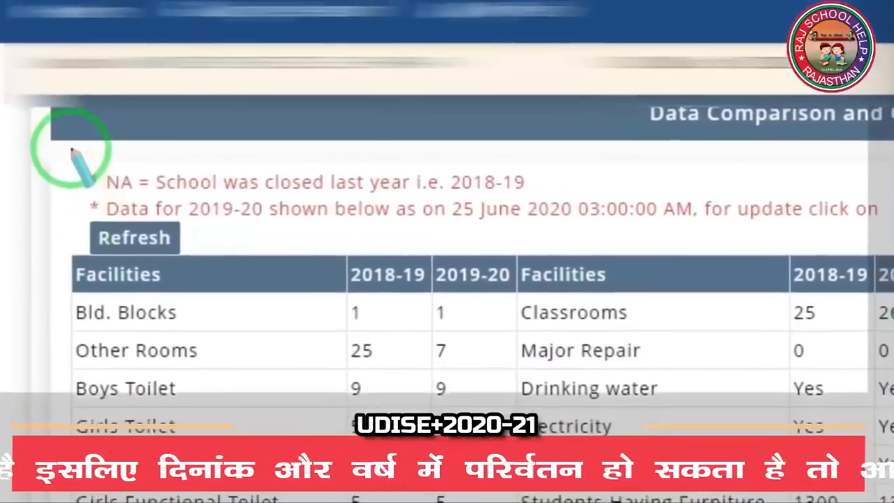
pyautogui.moveTo(62, 77); pyautogui.dragTo(210, 157)
pyautogui.moveTo(241, 262); pyautogui.dragTo(597, 269)
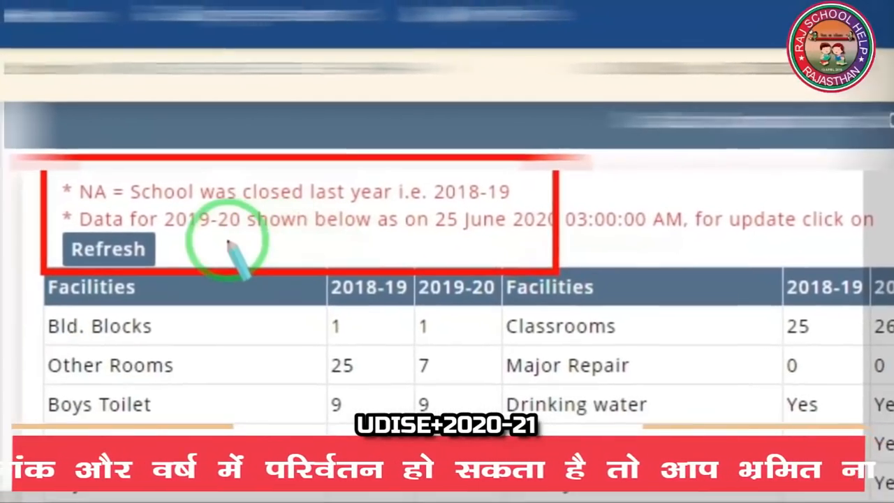
pyautogui.rightClick(241, 245)
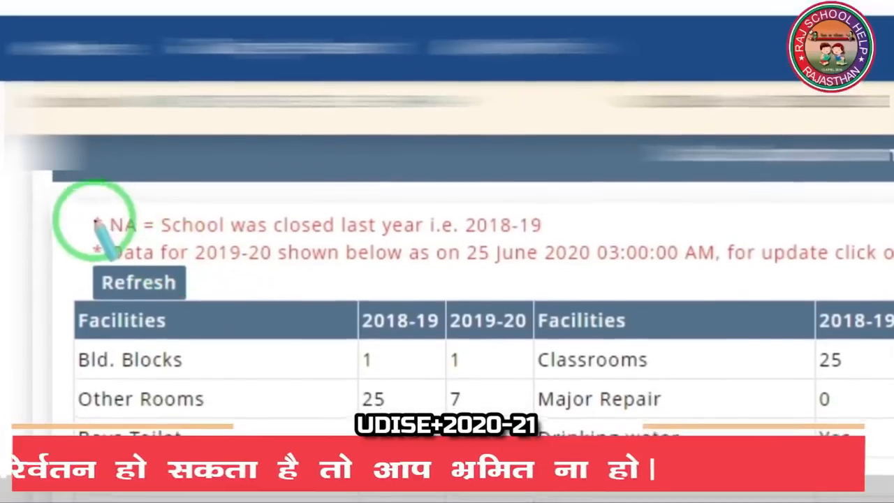
pyautogui.moveTo(61, 189)
pyautogui.mouseDown()
pyautogui.moveTo(90, 220)
pyautogui.moveTo(178, 234)
pyautogui.moveTo(517, 241)
pyautogui.moveTo(521, 257)
pyautogui.mouseUp()
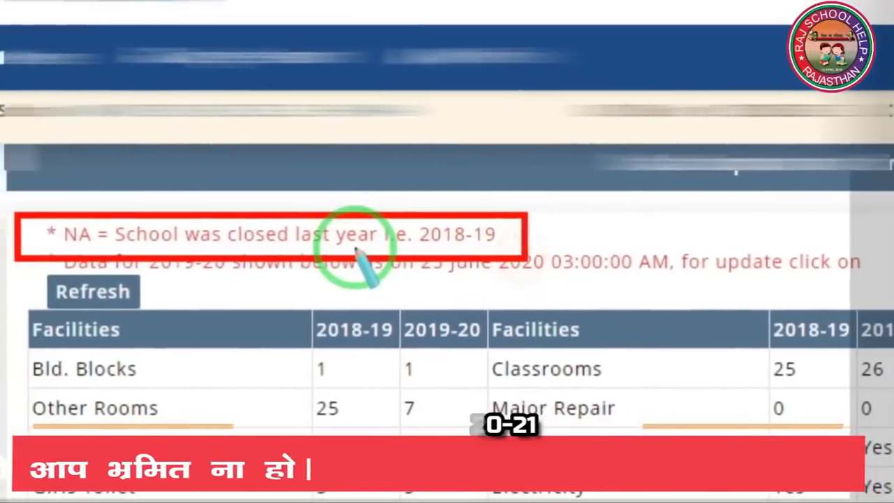
pyautogui.rightClick(310, 225)
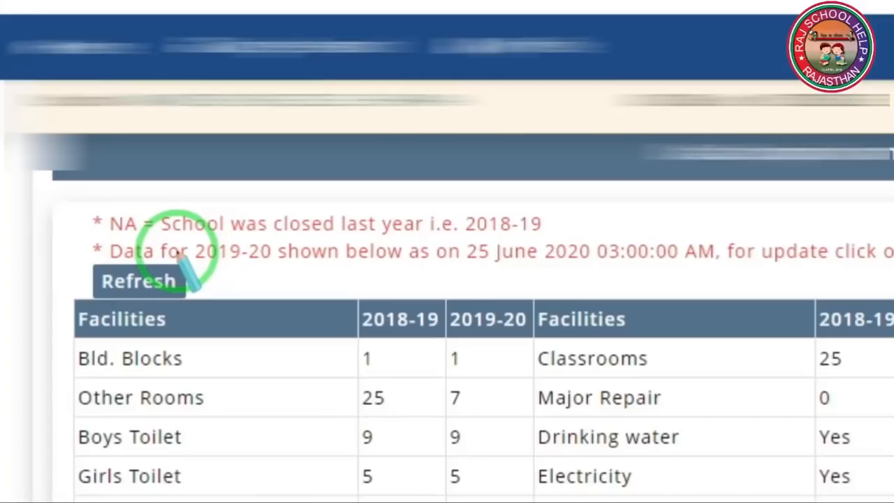
pyautogui.moveTo(54, 240)
pyautogui.mouseDown()
pyautogui.moveTo(94, 285)
pyautogui.moveTo(559, 297)
pyautogui.mouseUp()
pyautogui.rightClick(428, 264)
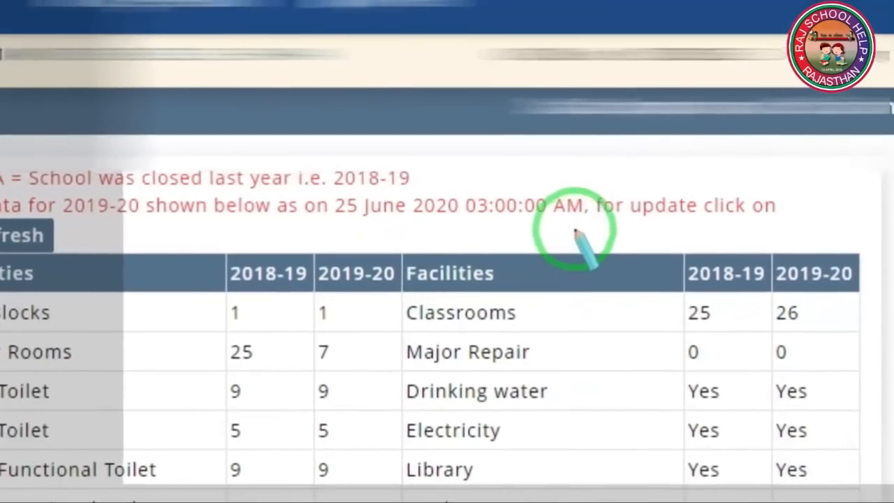
pyautogui.moveTo(670, 174)
pyautogui.mouseDown()
pyautogui.moveTo(686, 205)
pyautogui.moveTo(814, 234)
pyautogui.mouseUp()
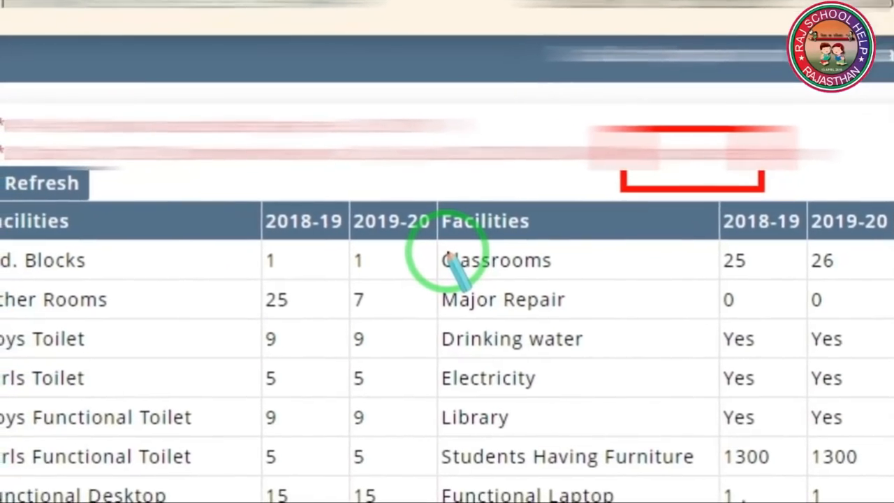
pyautogui.click(448, 256)
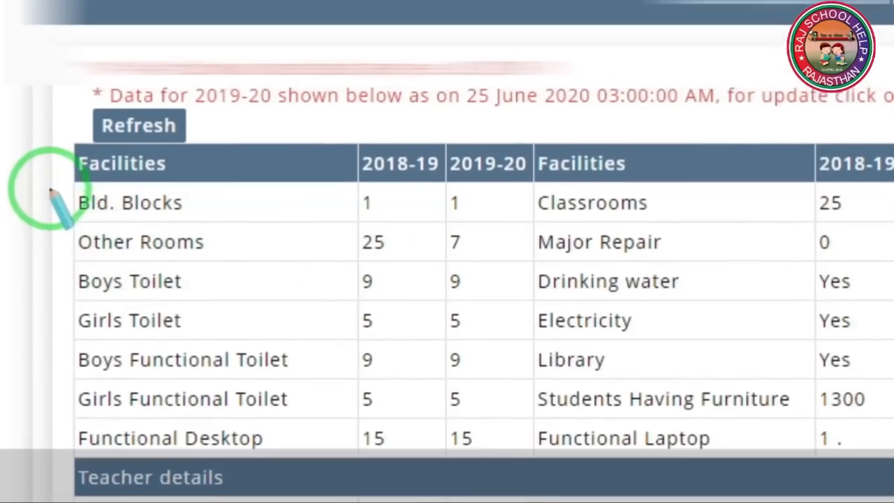
# Compare the 2018-19 and 2019-20 facilities figures, including building blocks, other rooms, toilets, library, furniture and laptops
pyautogui.moveTo(45, 103)
pyautogui.mouseDown()
pyautogui.moveTo(280, 365)
pyautogui.moveTo(748, 458)
pyautogui.mouseUp()
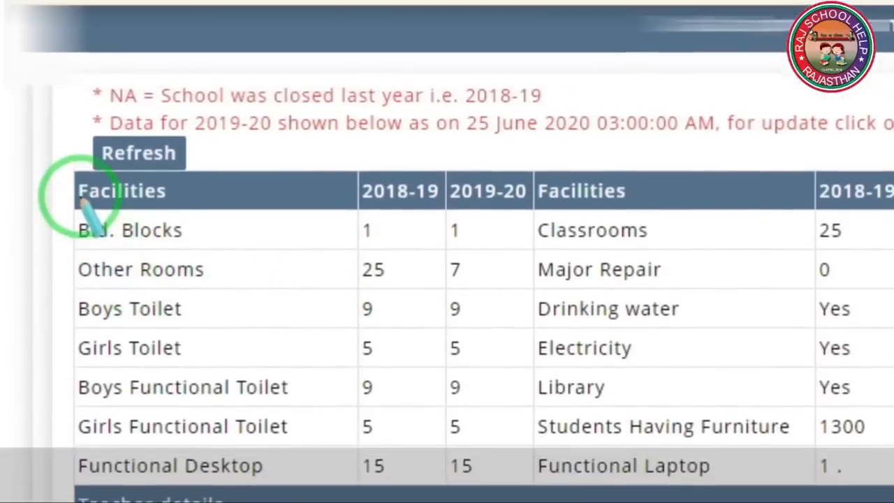
pyautogui.moveTo(78, 171); pyautogui.dragTo(213, 233)
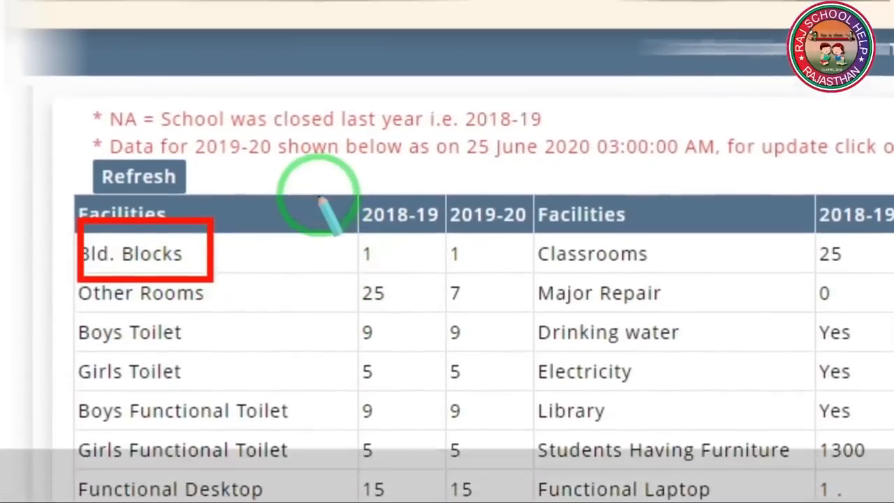
pyautogui.moveTo(316, 168); pyautogui.dragTo(370, 242)
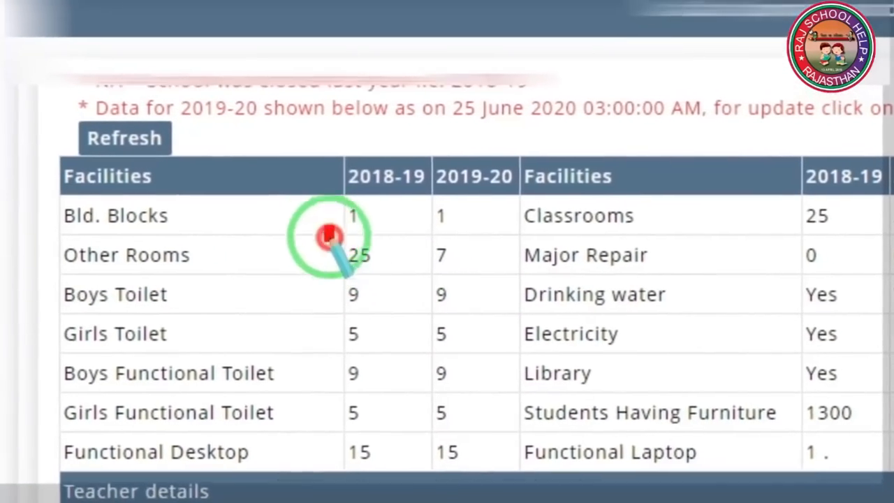
pyautogui.moveTo(329, 235); pyautogui.dragTo(485, 273)
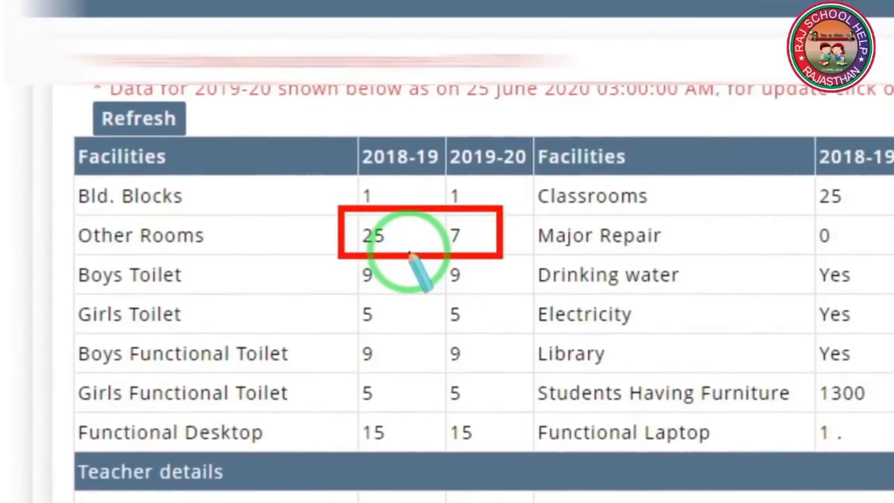
pyautogui.rightClick(494, 246)
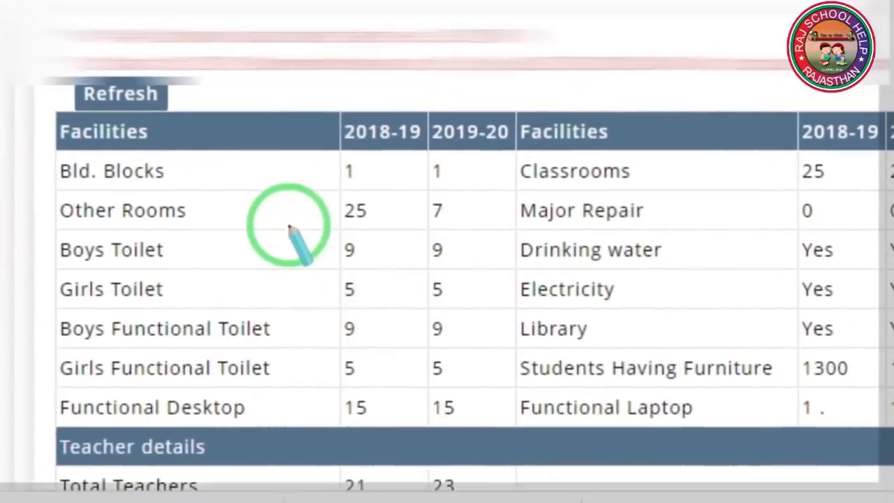
pyautogui.moveTo(252, 253); pyautogui.dragTo(314, 403)
pyautogui.moveTo(353, 368); pyautogui.dragTo(498, 410)
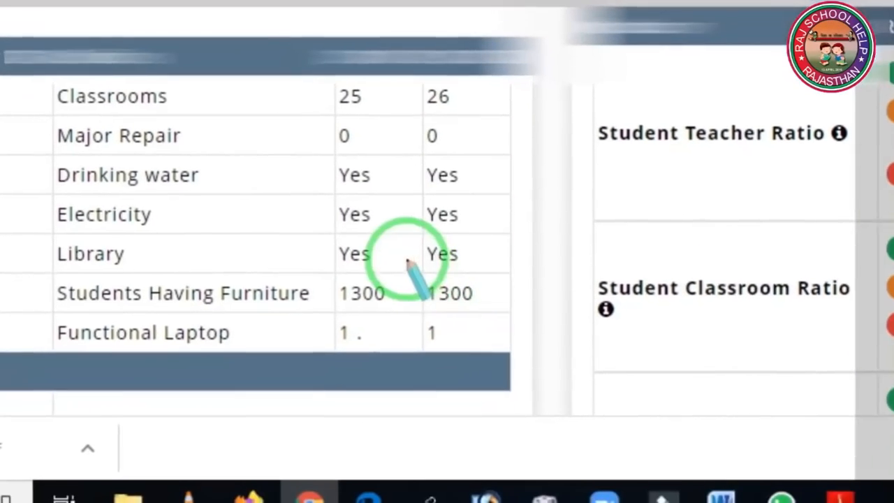
pyautogui.moveTo(407, 262); pyautogui.dragTo(491, 335)
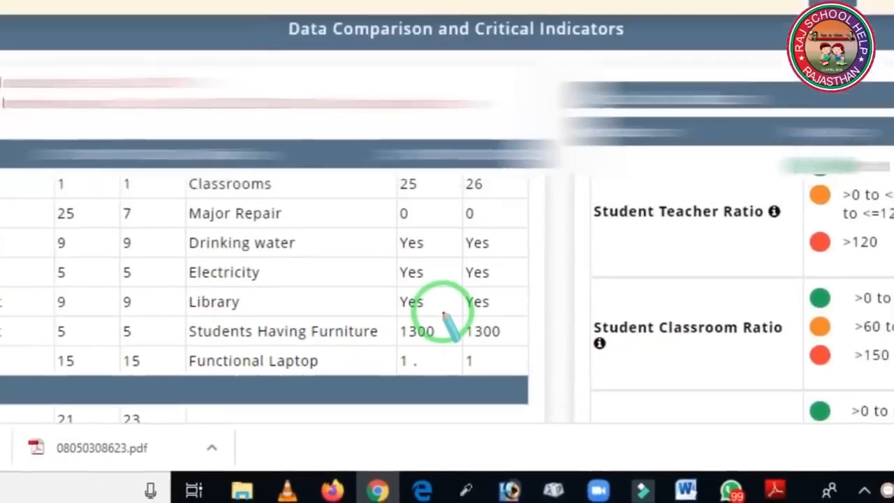
# Review the teacher and enrolment details in the year comparison and return to the facilities section
pyautogui.scroll(-3, 302, 359)
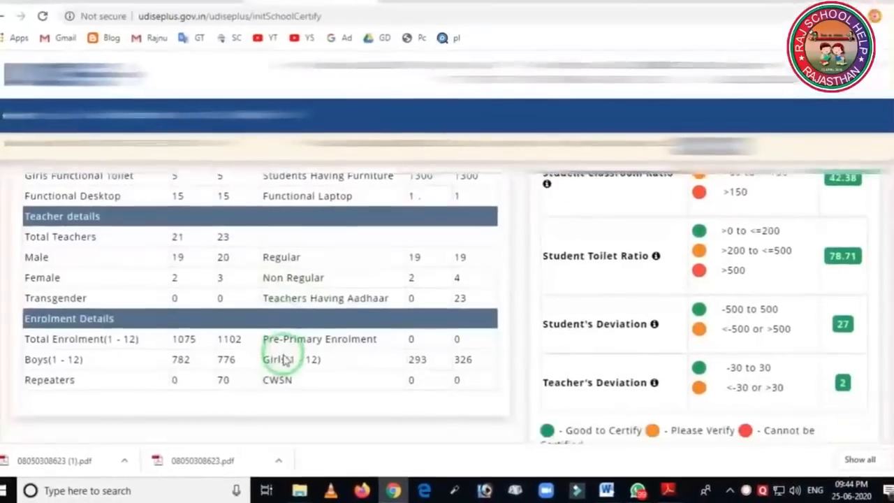
pyautogui.scroll(-1, 299, 342)
pyautogui.scroll(1, 304, 341)
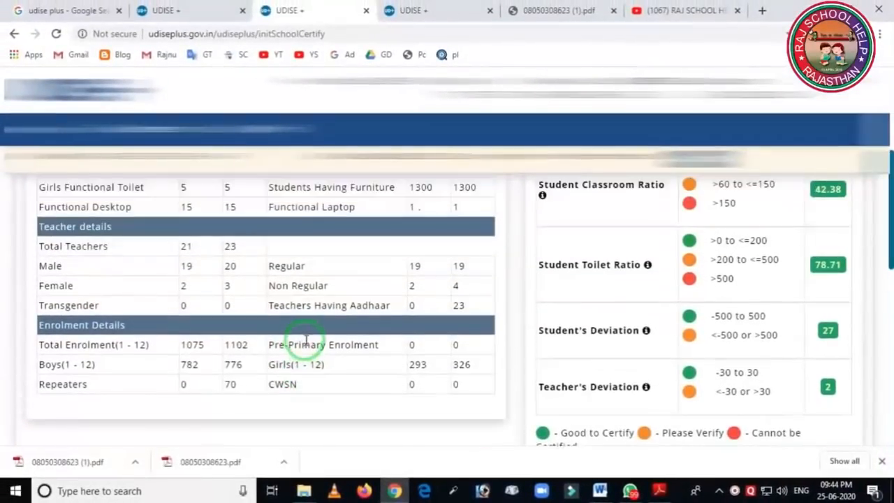
pyautogui.scroll(3, 293, 362)
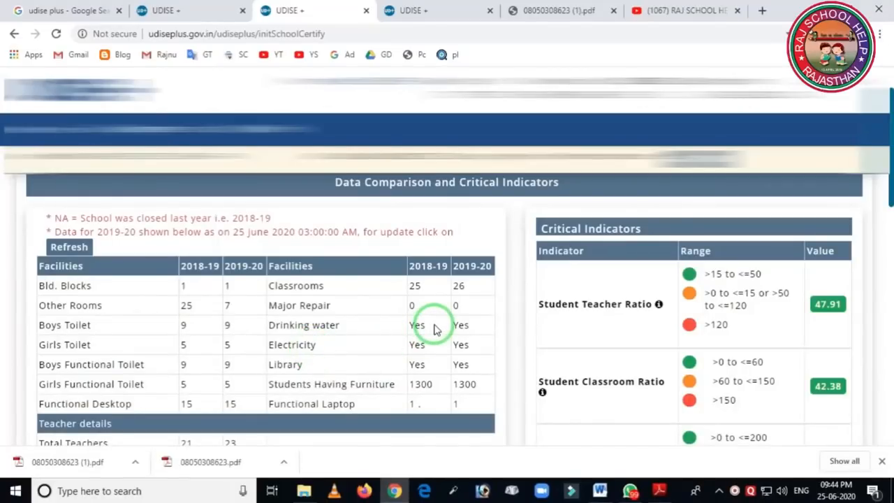
pyautogui.scroll(-3, 599, 315)
pyautogui.scroll(3, 636, 323)
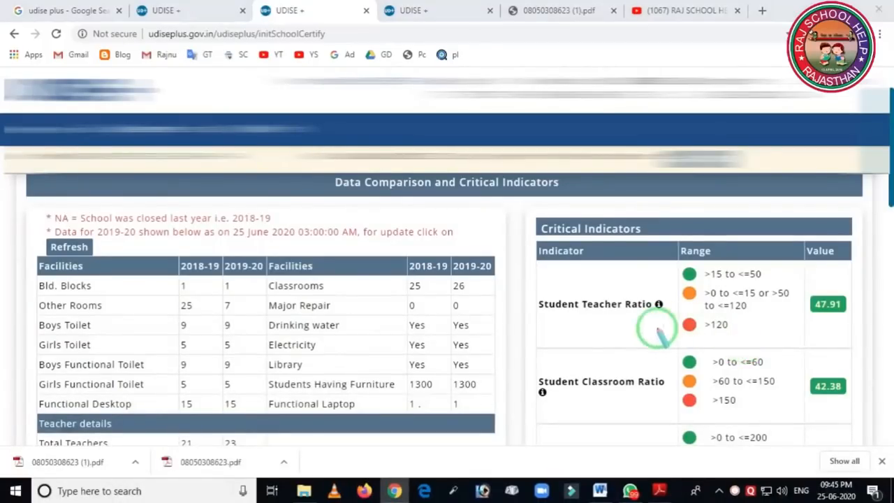
# Examine the green, orange and red ranges of the Student Teacher Ratio under Critical Indicators
pyautogui.moveTo(539, 213); pyautogui.dragTo(825, 465)
pyautogui.rightClick(668, 391)
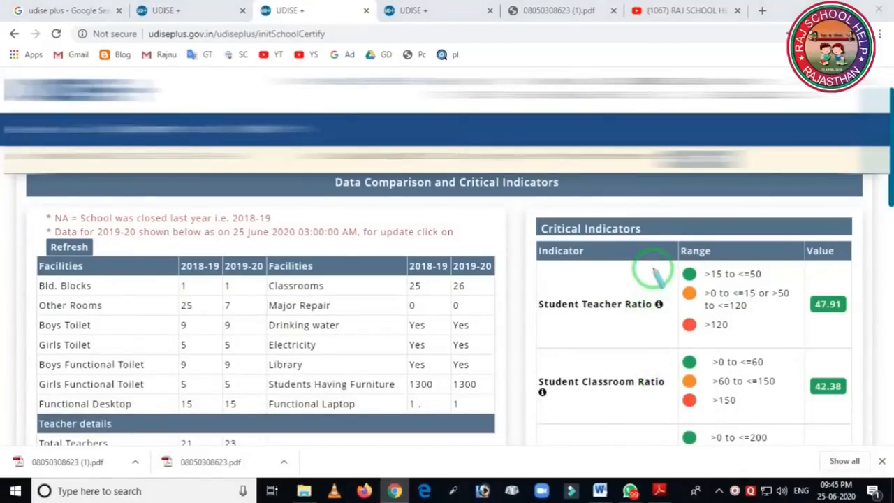
pyautogui.moveTo(520, 239)
pyautogui.mouseDown()
pyautogui.moveTo(591, 356)
pyautogui.moveTo(685, 358)
pyautogui.mouseUp()
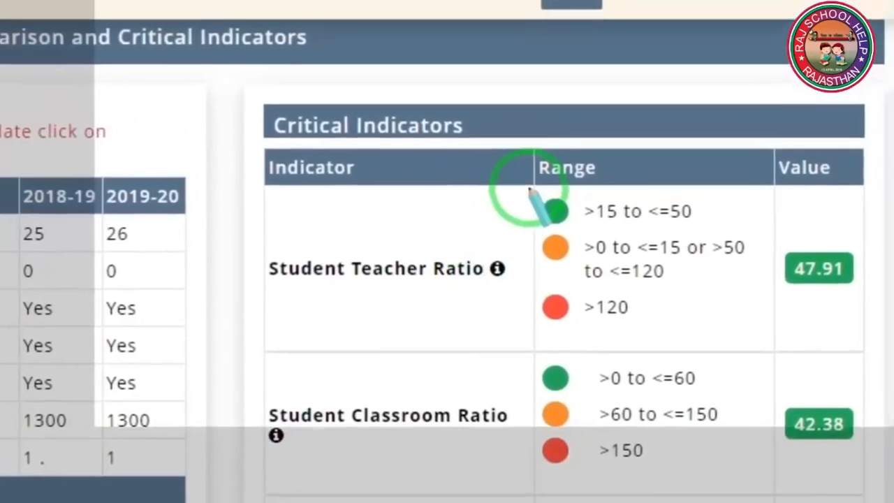
pyautogui.moveTo(610, 193); pyautogui.dragTo(643, 259)
pyautogui.moveTo(533, 285); pyautogui.dragTo(582, 263)
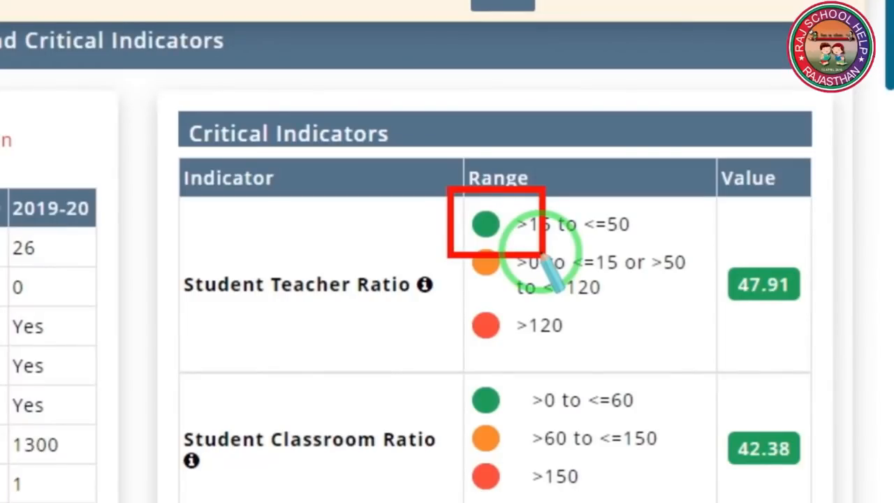
pyautogui.rightClick(563, 260)
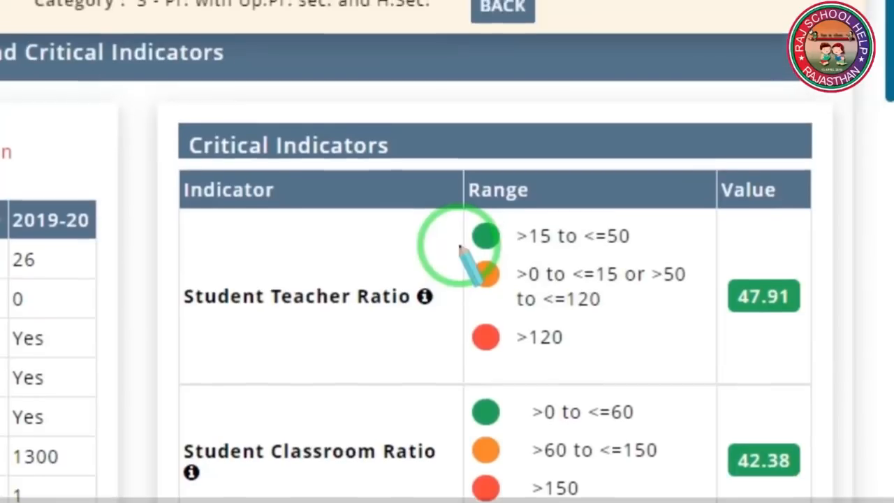
pyautogui.moveTo(460, 233); pyautogui.dragTo(515, 299)
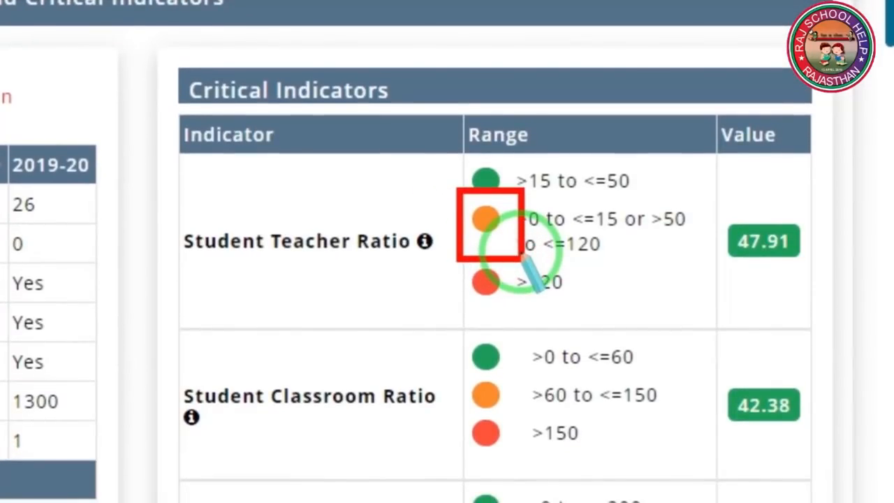
pyautogui.rightClick(524, 251)
pyautogui.moveTo(429, 229); pyautogui.dragTo(518, 344)
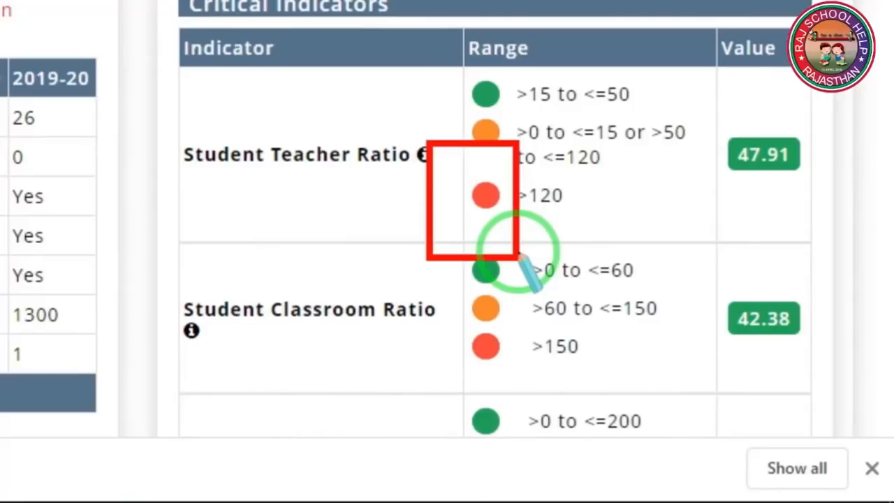
pyautogui.rightClick(628, 189)
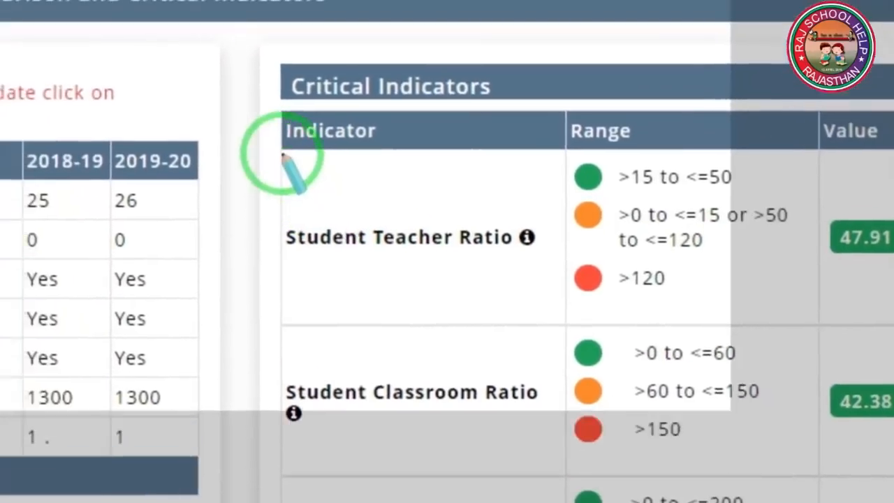
# Check the Student Teacher Ratio value against its colour-coded ranges
pyautogui.moveTo(166, 50); pyautogui.dragTo(290, 241)
pyautogui.moveTo(463, 362)
pyautogui.mouseDown()
pyautogui.moveTo(815, 321)
pyautogui.moveTo(873, 280)
pyautogui.moveTo(858, 281)
pyautogui.moveTo(823, 217)
pyautogui.mouseUp()
pyautogui.moveTo(716, 111); pyautogui.dragTo(846, 233)
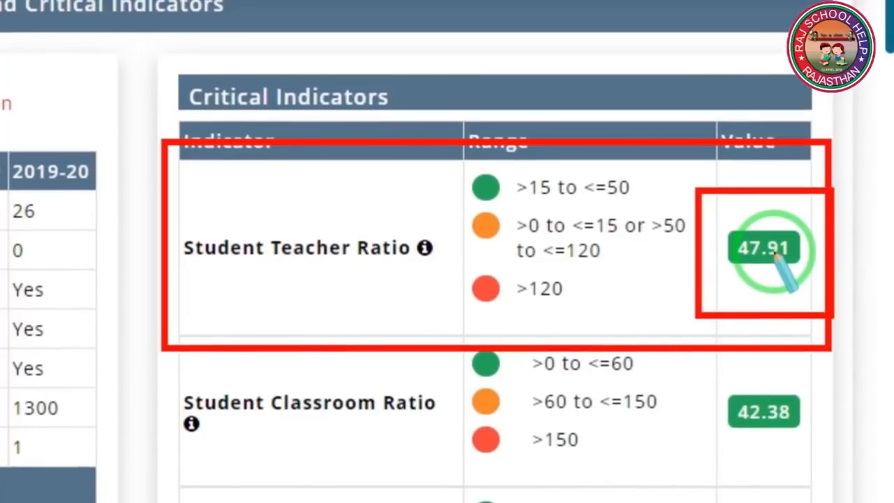
pyautogui.rightClick(772, 253)
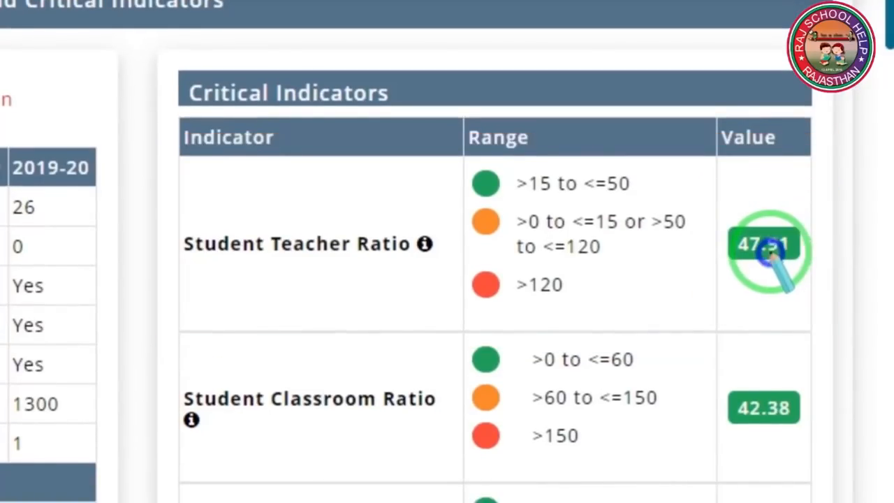
pyautogui.moveTo(688, 179); pyautogui.dragTo(814, 284)
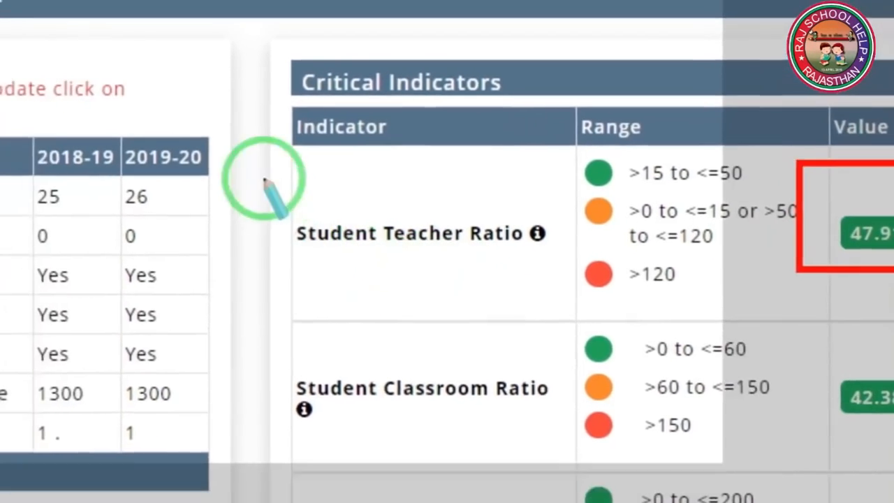
pyautogui.moveTo(170, 116); pyautogui.dragTo(695, 299)
pyautogui.moveTo(751, 284); pyautogui.dragTo(876, 290)
pyautogui.rightClick(733, 263)
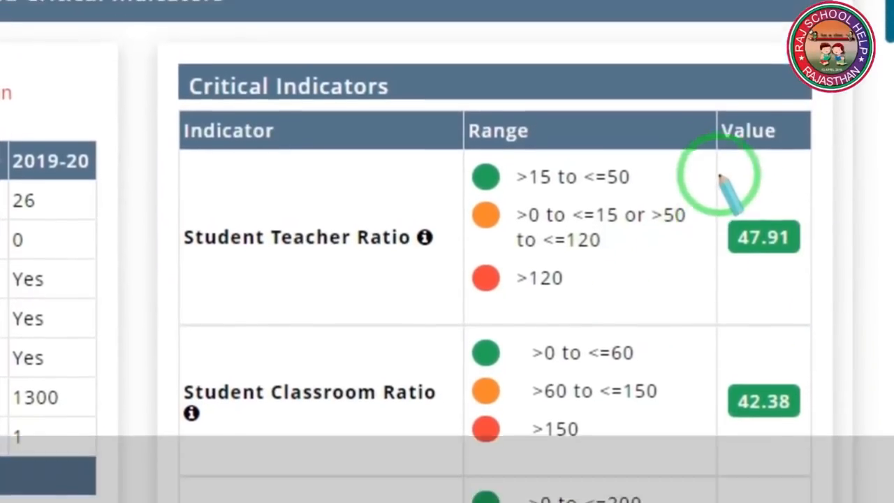
pyautogui.moveTo(716, 120); pyautogui.dragTo(745, 269)
pyautogui.moveTo(745, 322); pyautogui.dragTo(842, 319)
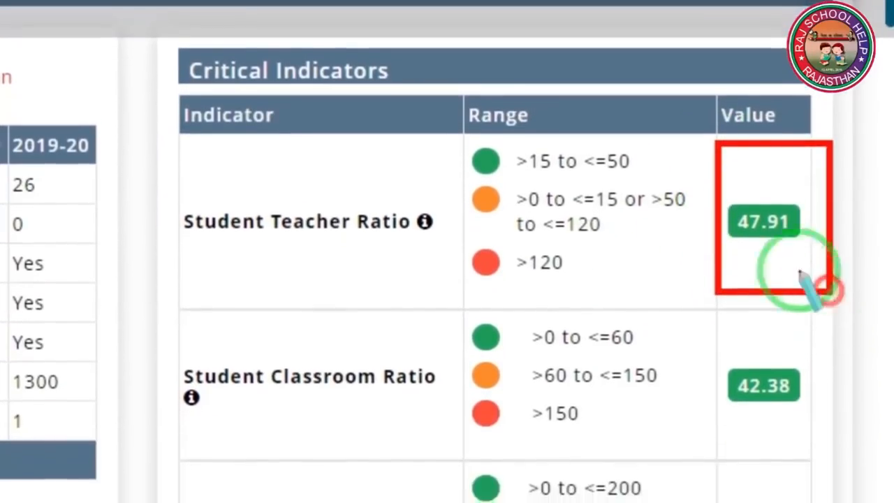
pyautogui.rightClick(796, 296)
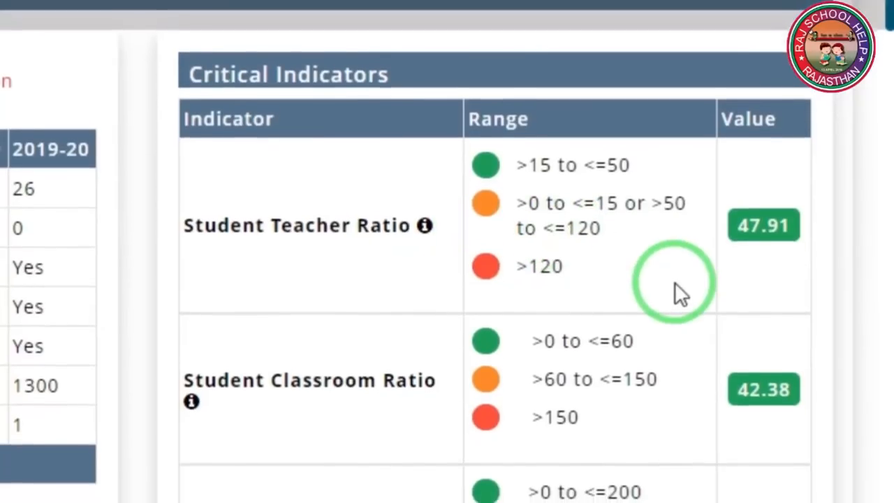
# Check the Student Teacher Ratio in the other school's open comparison page and return to the first school's Student Classroom Ratio
pyautogui.hotkey('ctrl', '2')
pyautogui.moveTo(688, 158); pyautogui.dragTo(819, 266)
pyautogui.hotkey('ctrl', 'z')
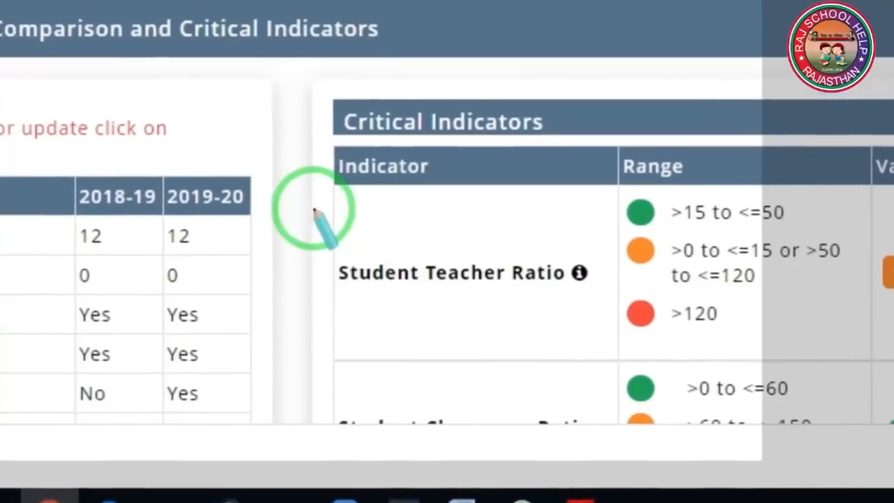
pyautogui.moveTo(314, 208); pyautogui.dragTo(644, 360)
pyautogui.moveTo(730, 200); pyautogui.dragTo(842, 334)
pyautogui.press('Escape')
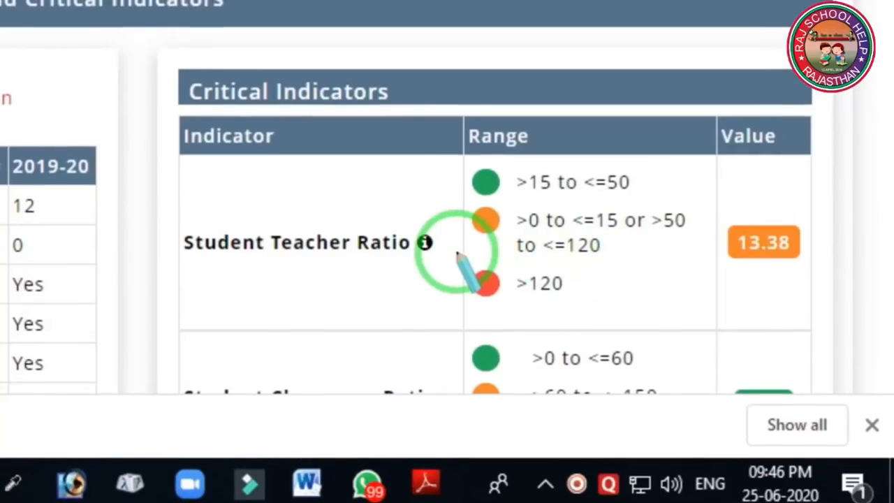
pyautogui.scroll(-3, 470, 261)
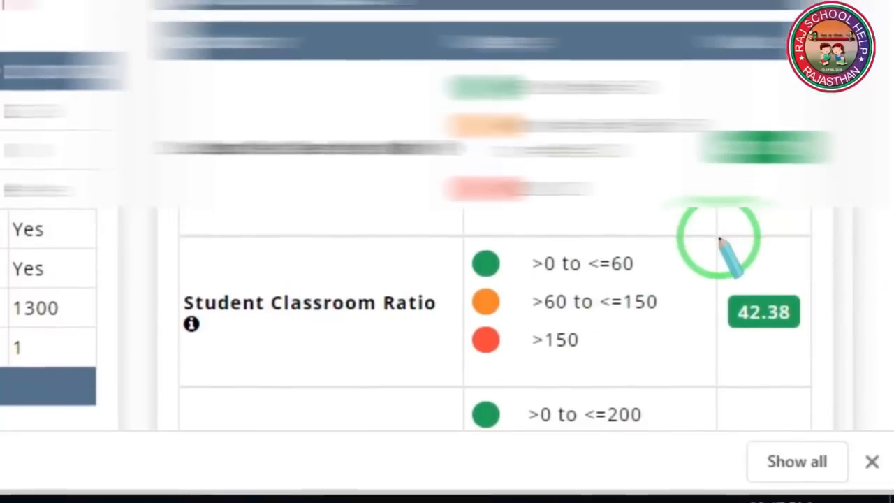
# Check the Student Classroom Ratio value against its green, orange and red ranges
pyautogui.moveTo(710, 201)
pyautogui.mouseDown()
pyautogui.moveTo(771, 327)
pyautogui.moveTo(811, 329)
pyautogui.mouseUp()
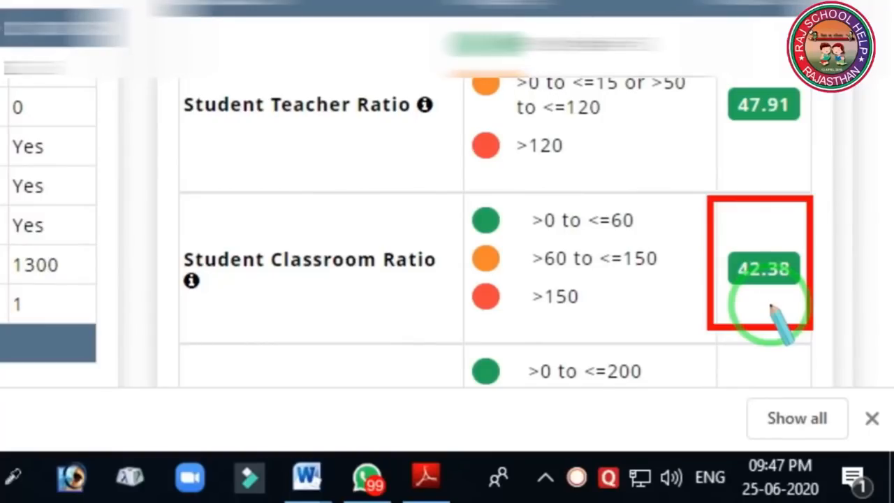
pyautogui.moveTo(707, 204); pyautogui.dragTo(803, 333)
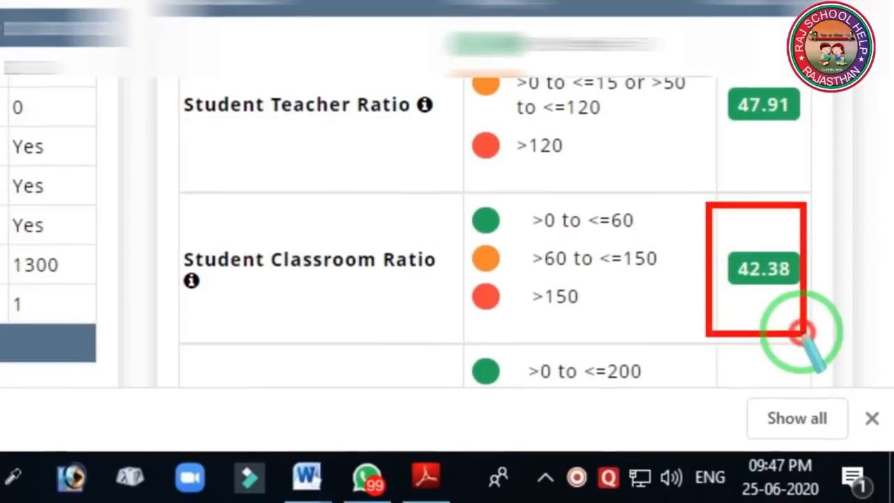
pyautogui.rightClick(681, 291)
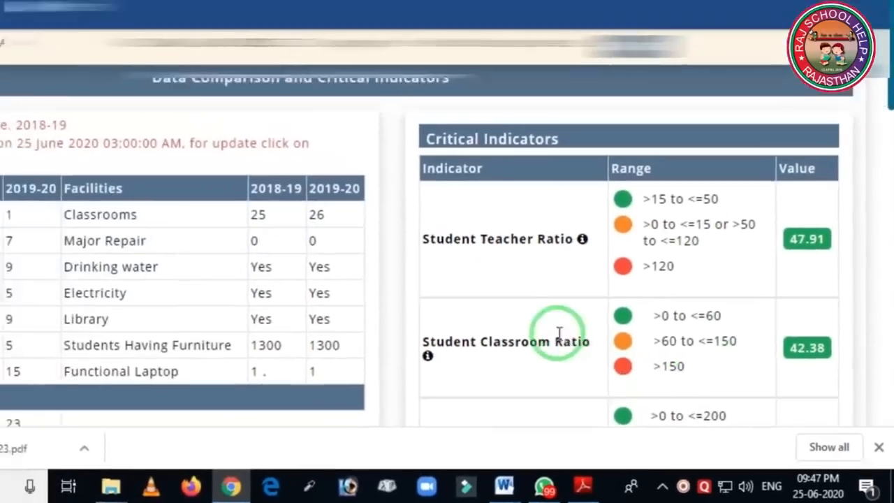
# Read the numbered notes in the Certification Module about critical indicators and certification
pyautogui.scroll(-10, 447, 287)
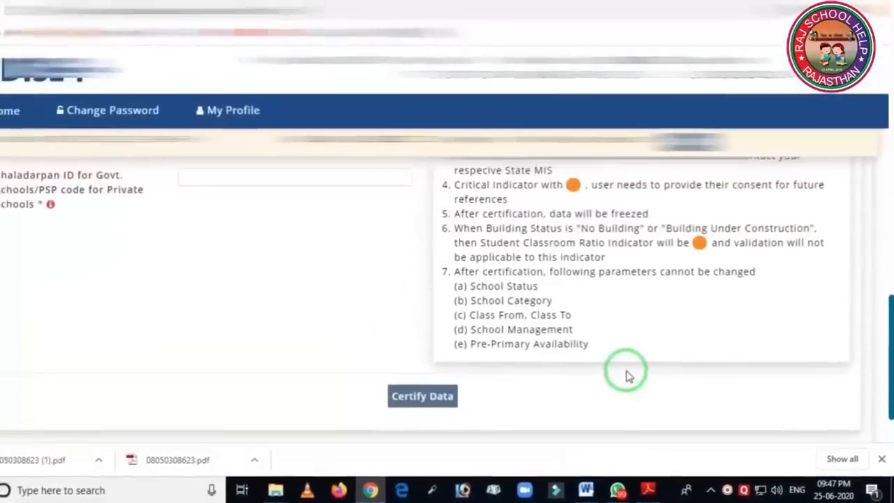
pyautogui.scroll(3, 618, 365)
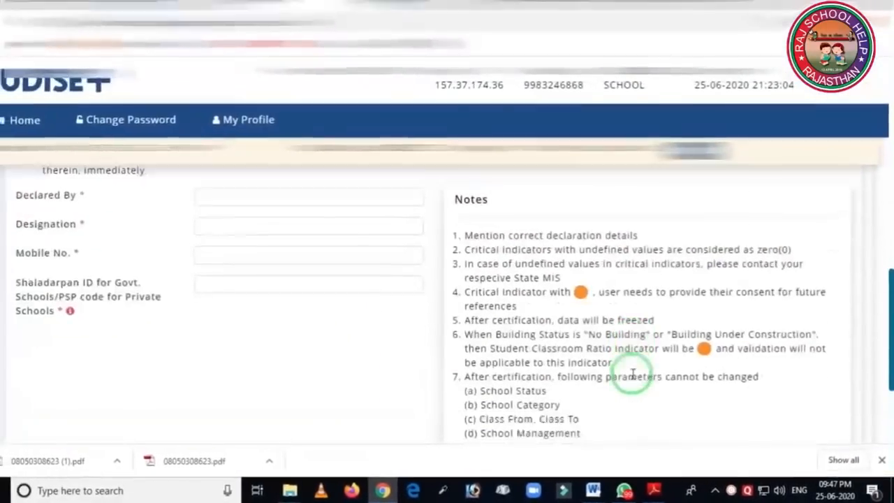
pyautogui.moveTo(449, 233); pyautogui.dragTo(787, 379)
pyautogui.rightClick(662, 340)
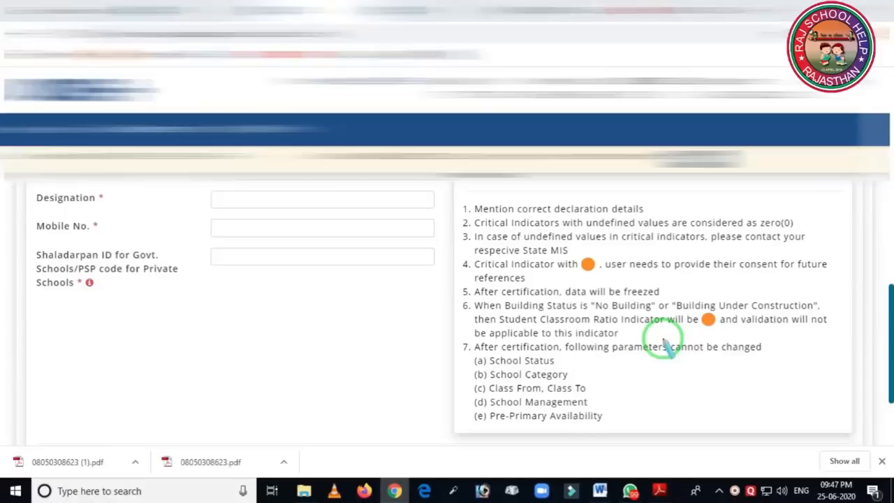
# Return to Critical Indicators and check the colours in the whole Value column
pyautogui.scroll(10, 662, 340)
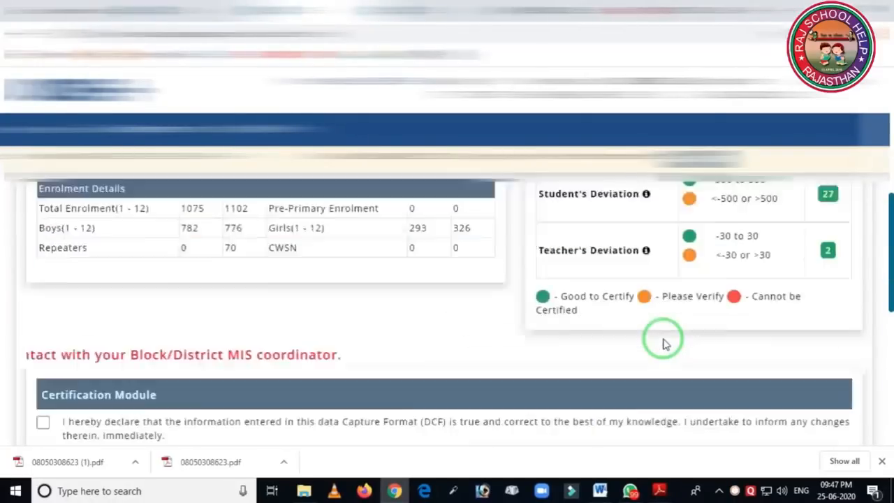
pyautogui.scroll(2, 789, 341)
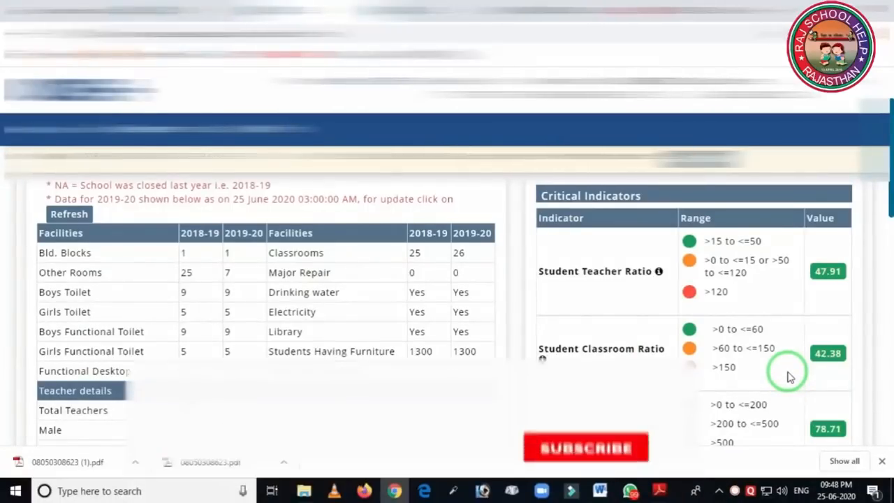
pyautogui.scroll(-3, 788, 377)
pyautogui.scroll(3, 788, 377)
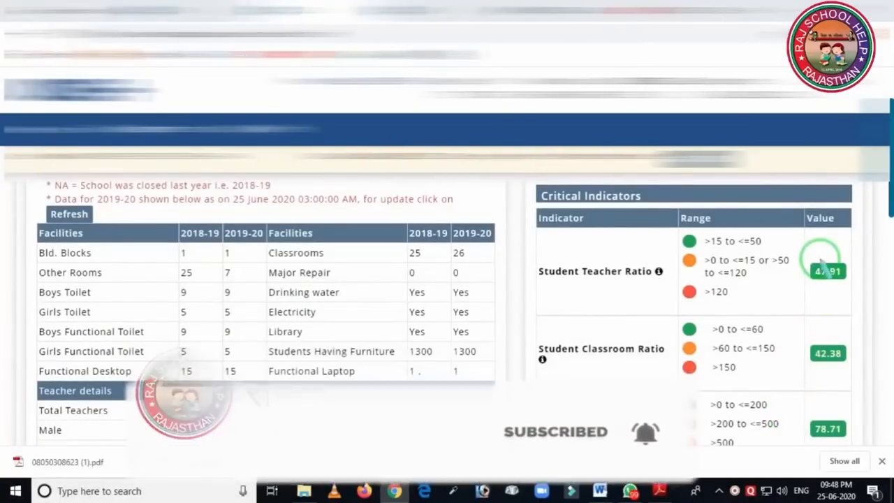
pyautogui.moveTo(793, 195); pyautogui.dragTo(851, 492)
pyautogui.press('Escape')
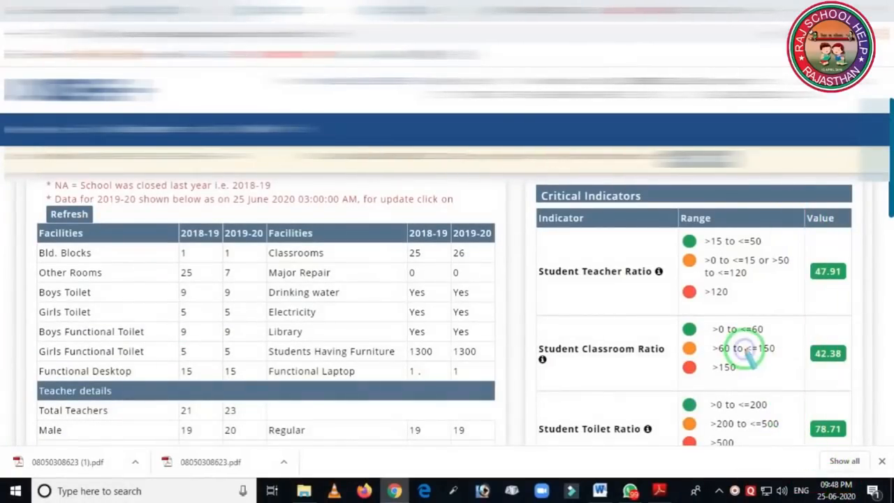
# Examine the Student Classroom Ratio, Student Toilet Ratio and deviation rows against their ranges
pyautogui.scroll(-5, 831, 330)
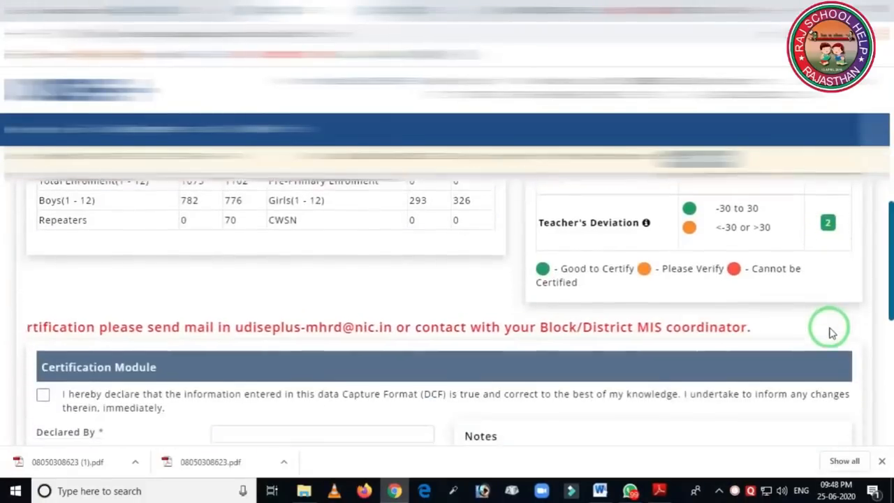
pyautogui.scroll(3, 831, 332)
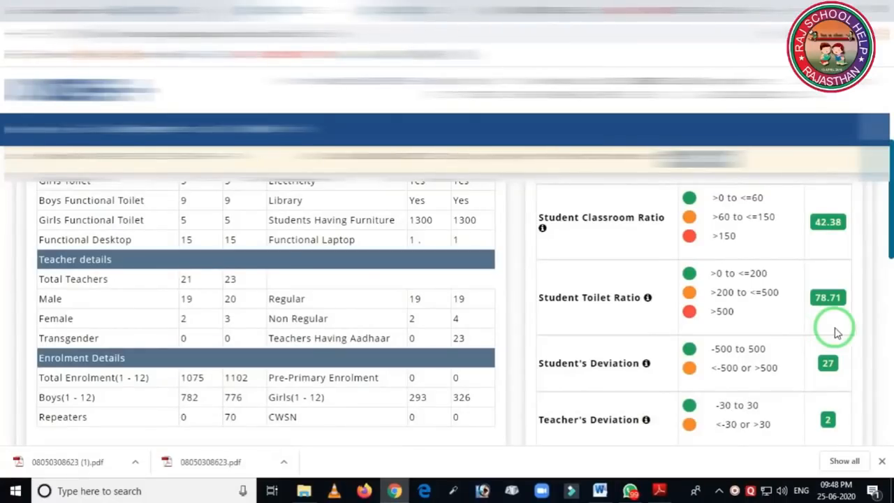
pyautogui.scroll(2, 838, 333)
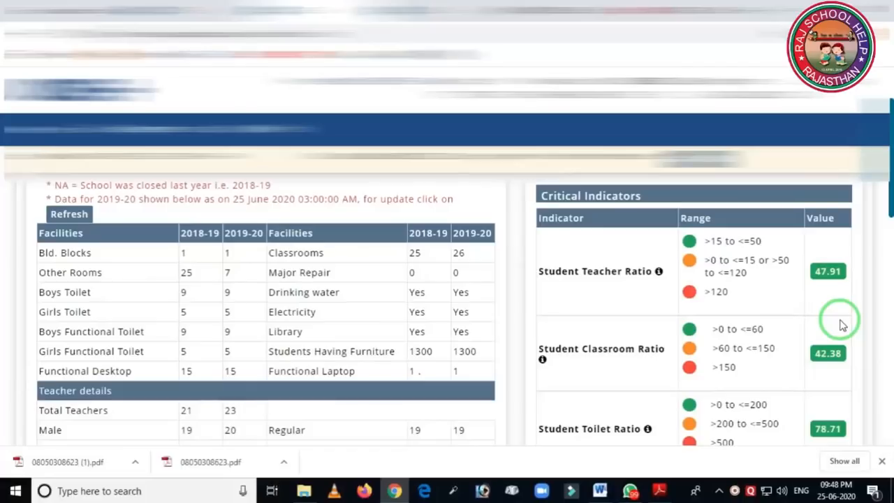
pyautogui.scroll(-2, 660, 302)
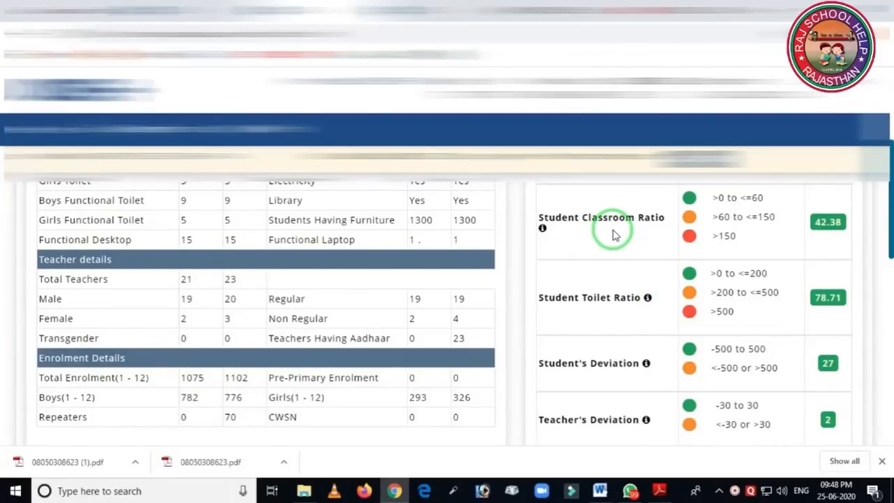
pyautogui.scroll(1, 723, 253)
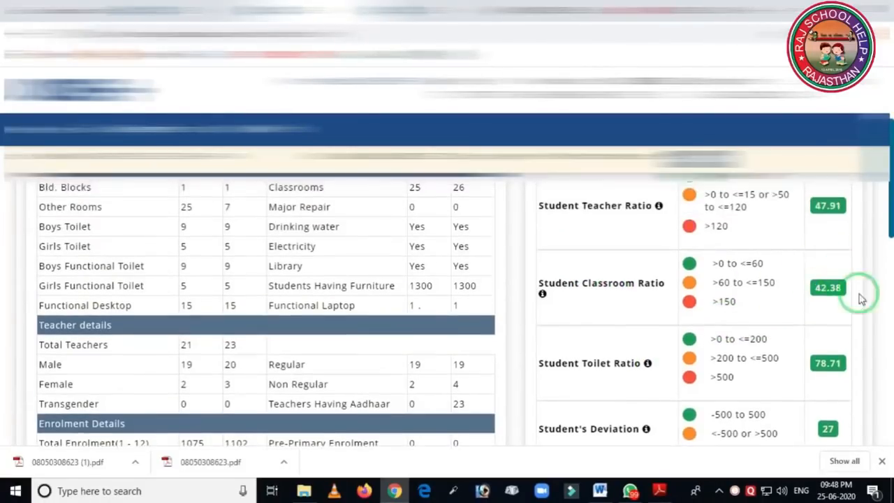
pyautogui.scroll(-1, 793, 291)
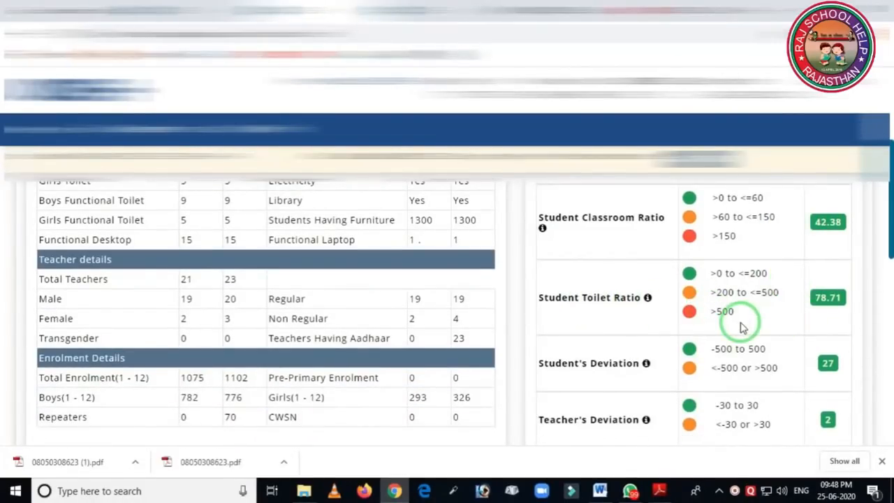
pyautogui.scroll(1, 768, 331)
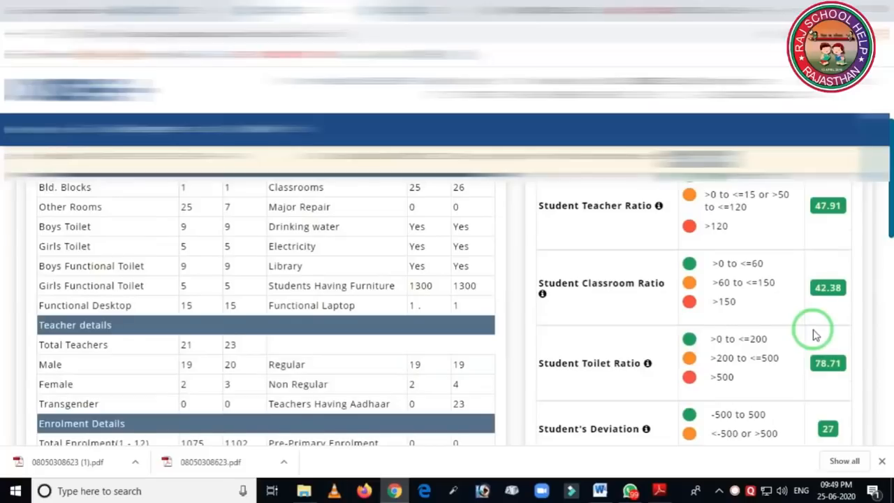
# Examine the colour legend under Critical Indicators for Good to Certify, Please Verify and Cannot be Certified
pyautogui.scroll(-1, 789, 333)
pyautogui.scroll(-3, 744, 342)
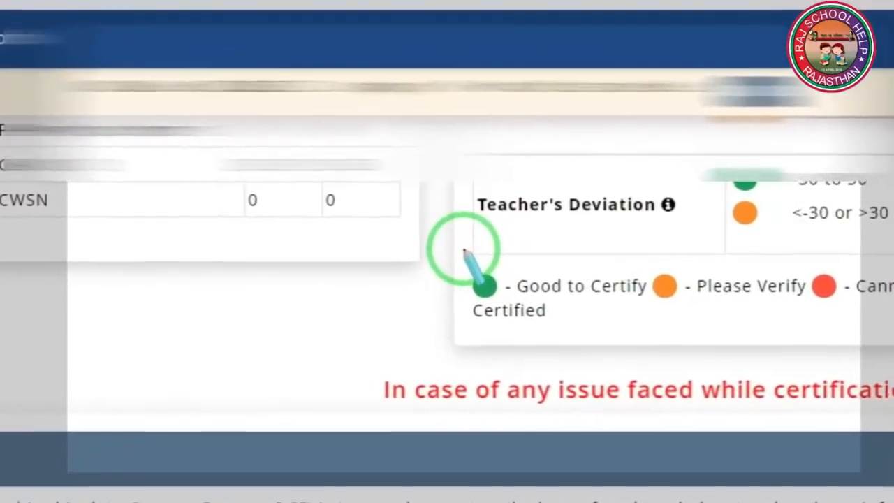
pyautogui.moveTo(464, 250)
pyautogui.mouseDown()
pyautogui.moveTo(475, 328)
pyautogui.moveTo(562, 340)
pyautogui.mouseUp()
pyautogui.moveTo(481, 267); pyautogui.dragTo(596, 261)
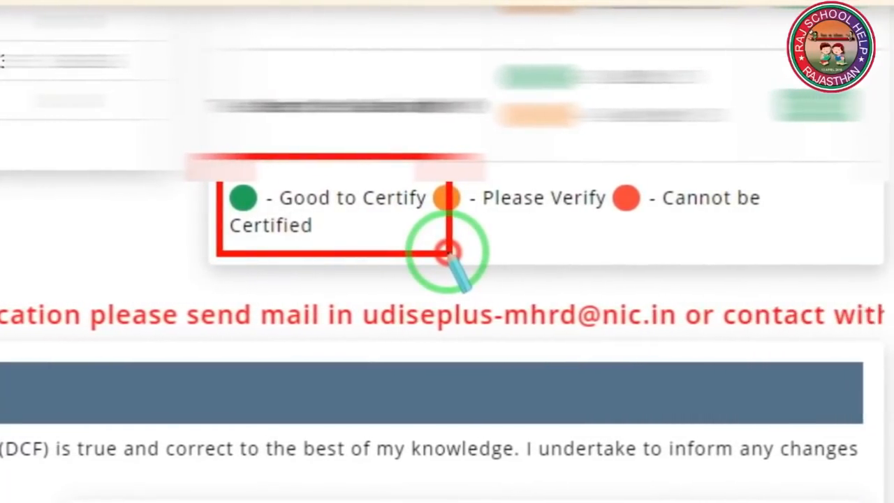
pyautogui.moveTo(448, 252); pyautogui.dragTo(449, 252)
pyautogui.moveTo(434, 152)
pyautogui.mouseDown()
pyautogui.moveTo(459, 270)
pyautogui.moveTo(585, 256)
pyautogui.mouseUp()
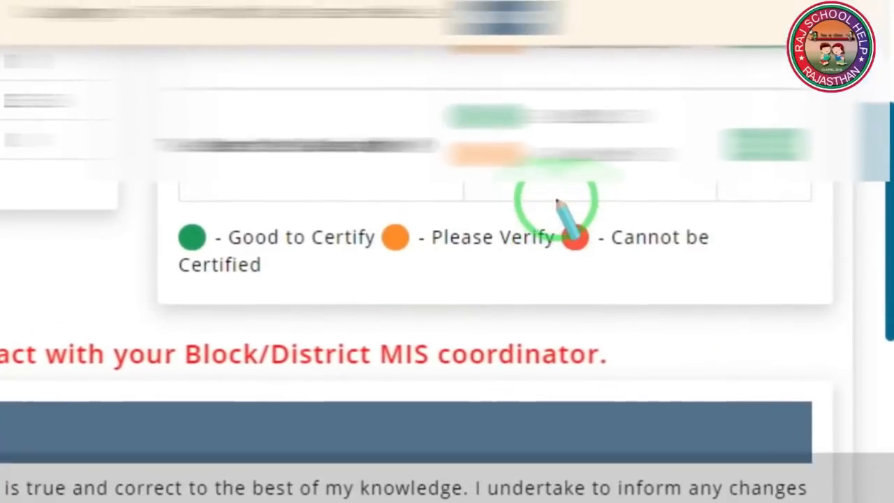
pyautogui.moveTo(561, 201); pyautogui.dragTo(751, 271)
pyautogui.rightClick(565, 215)
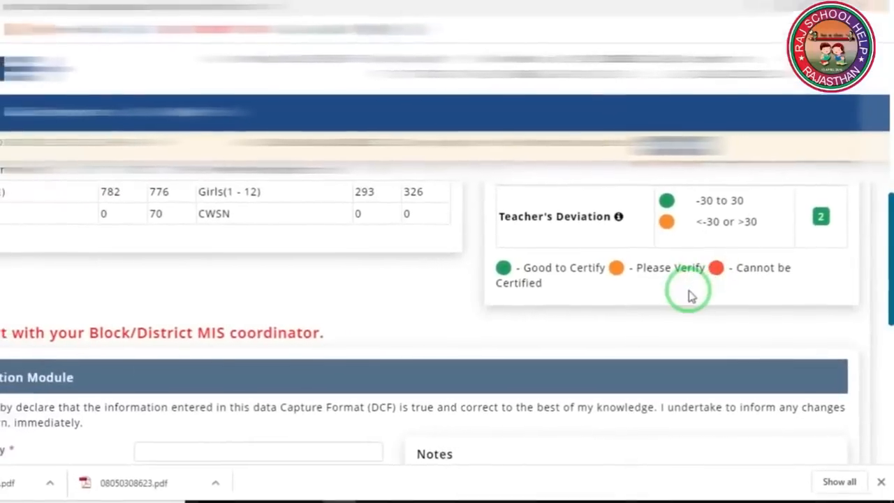
# Recheck the critical indicator values against the colour legend, including the Student's and Teacher's Deviation
pyautogui.scroll(3, 690, 302)
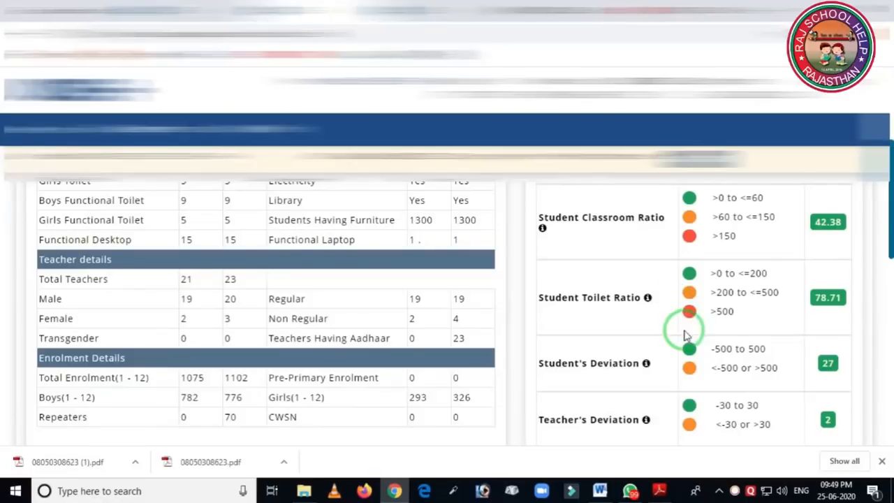
pyautogui.scroll(-2, 628, 335)
pyautogui.scroll(-2, 658, 349)
pyautogui.scroll(8, 540, 349)
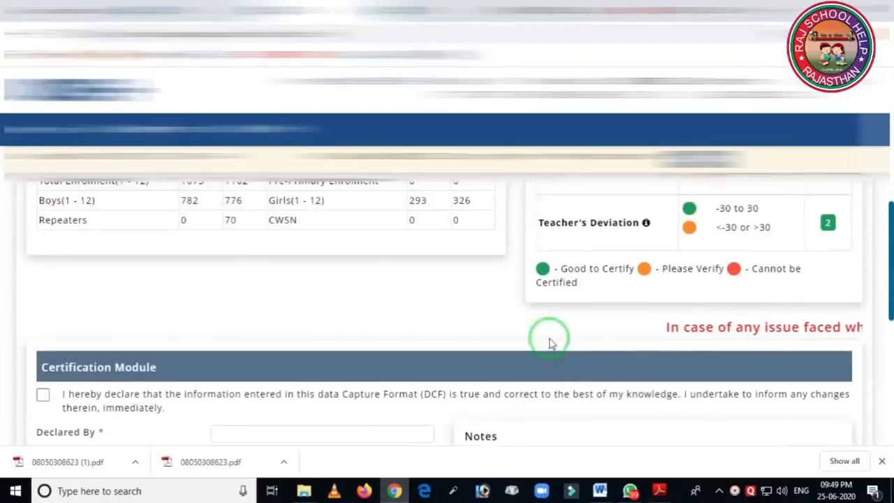
pyautogui.scroll(-5, 809, 254)
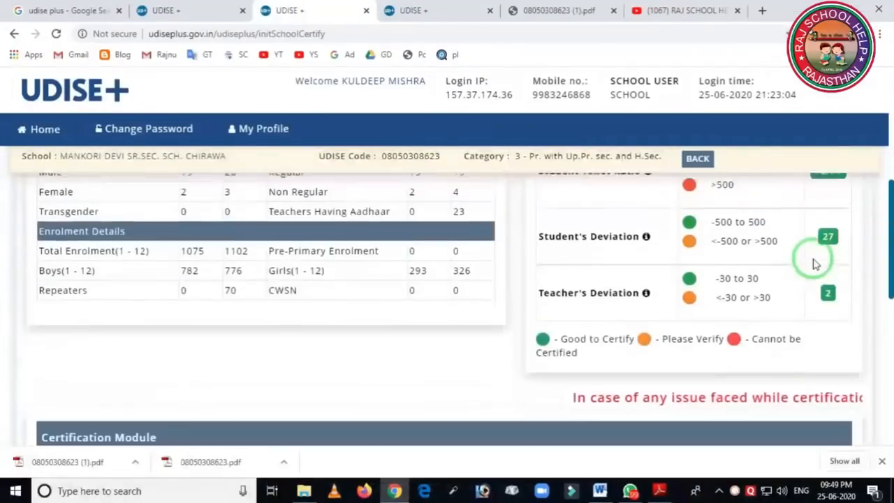
# Accept the declaration in the Certification Module and place the cursor in the Declared By field
pyautogui.scroll(-4, 559, 276)
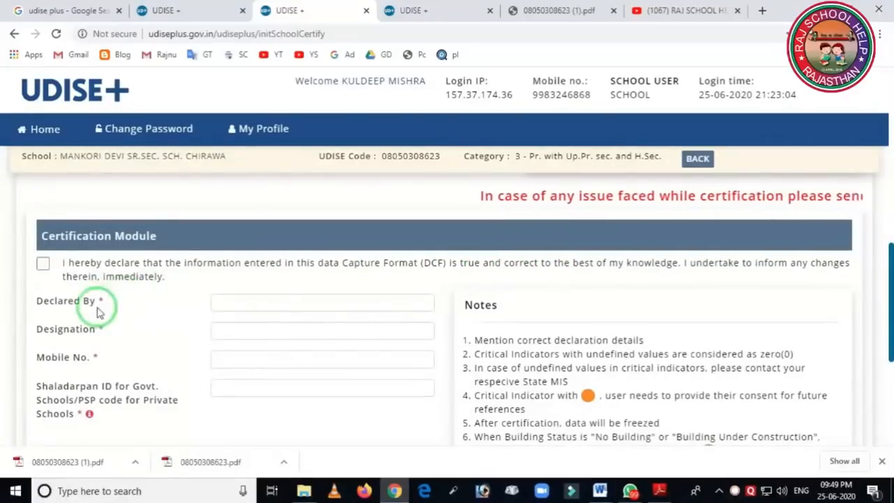
pyautogui.click(42, 267)
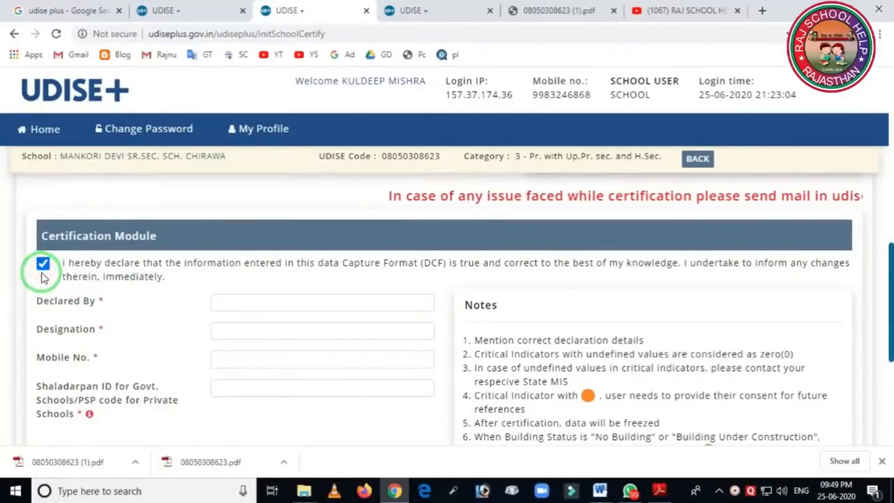
pyautogui.scroll(-1, 163, 279)
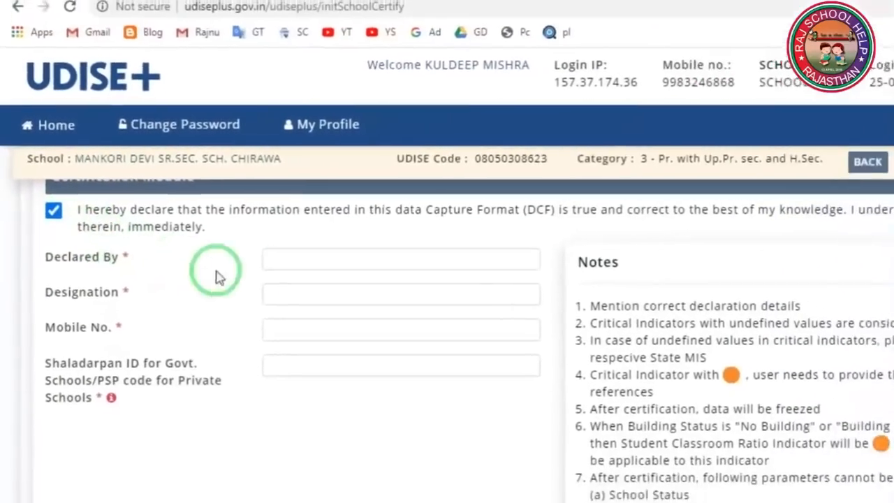
pyautogui.click(331, 260)
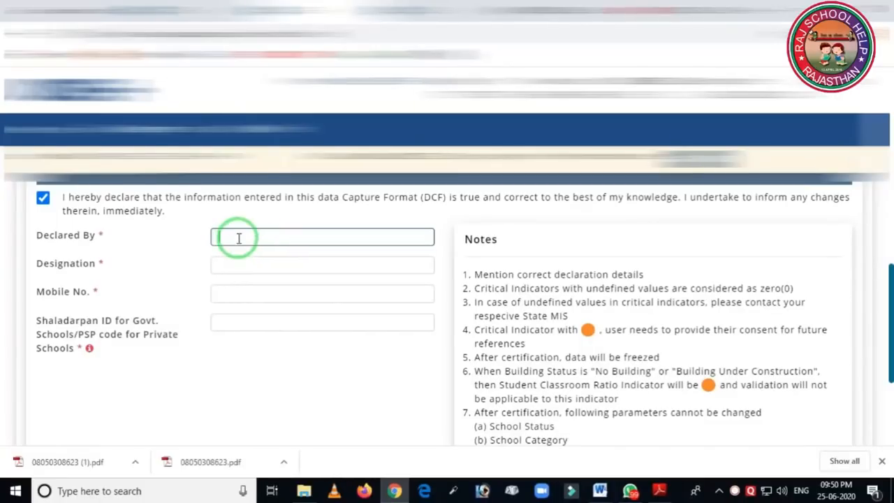
# Review the required declaration fields, from Declared By to the Shaladarpan ID or PSP code
pyautogui.moveTo(187, 239)
pyautogui.mouseDown()
pyautogui.moveTo(202, 264)
pyautogui.moveTo(340, 286)
pyautogui.mouseUp()
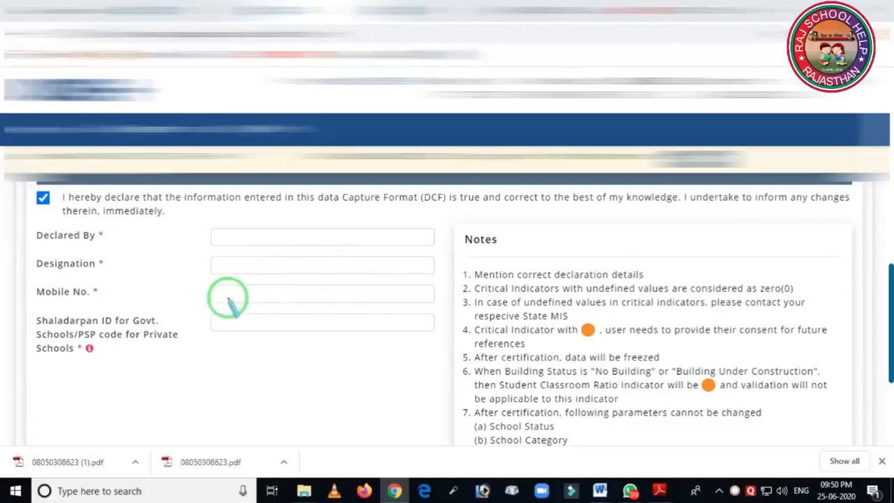
pyautogui.moveTo(174, 272)
pyautogui.mouseDown()
pyautogui.moveTo(314, 318)
pyautogui.moveTo(395, 314)
pyautogui.mouseUp()
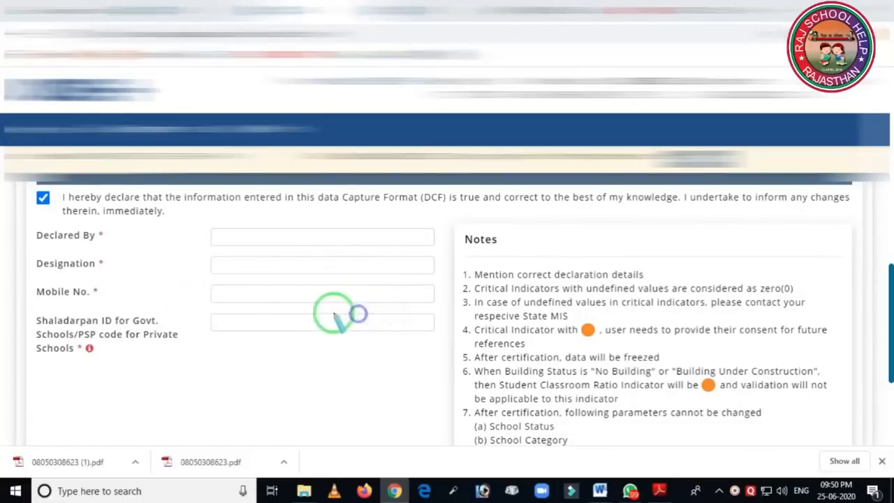
pyautogui.moveTo(17, 294)
pyautogui.mouseDown()
pyautogui.moveTo(117, 391)
pyautogui.moveTo(171, 381)
pyautogui.mouseUp()
pyautogui.moveTo(179, 301); pyautogui.dragTo(439, 361)
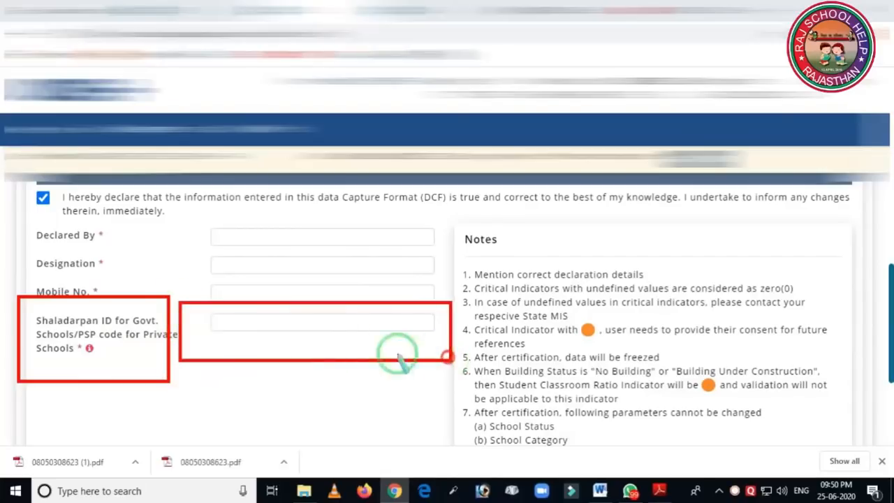
pyautogui.moveTo(187, 302)
pyautogui.mouseDown()
pyautogui.moveTo(293, 386)
pyautogui.moveTo(454, 349)
pyautogui.mouseUp()
pyautogui.click(291, 335)
pyautogui.moveTo(181, 312); pyautogui.dragTo(409, 358)
pyautogui.click(362, 353)
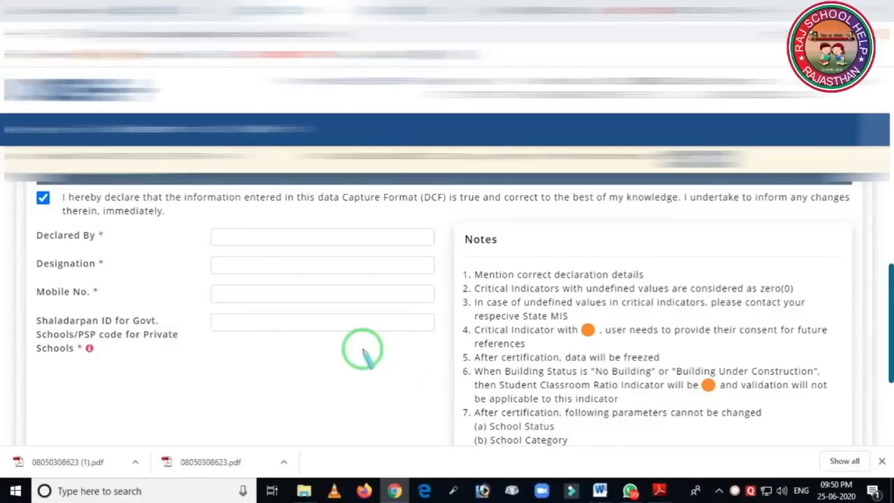
# Certify the school's data and close the certification message
pyautogui.scroll(-3, 363, 349)
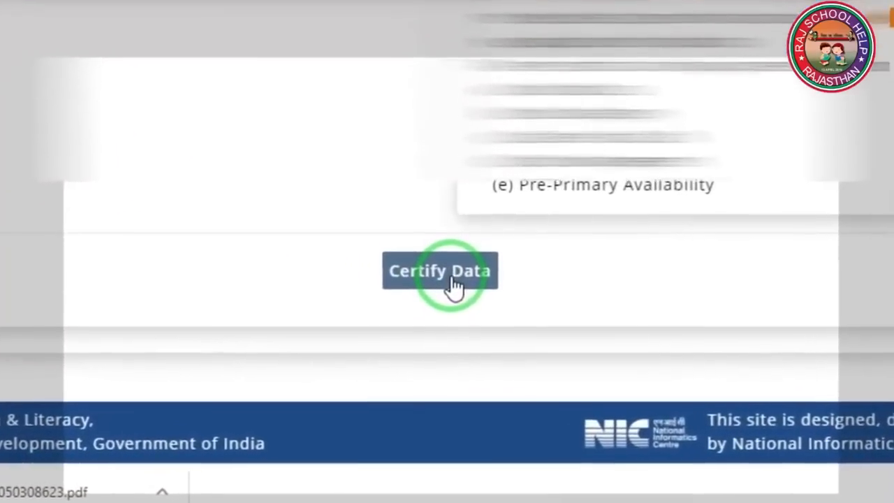
pyautogui.click(452, 283)
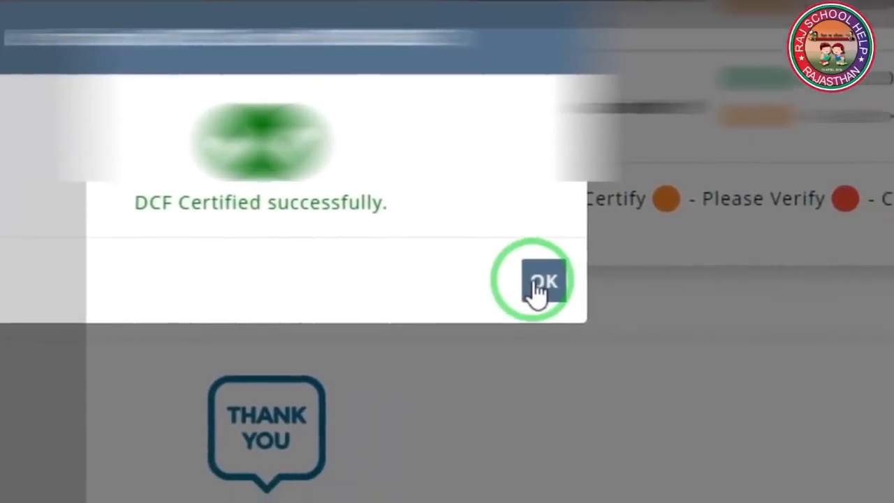
pyautogui.click(541, 283)
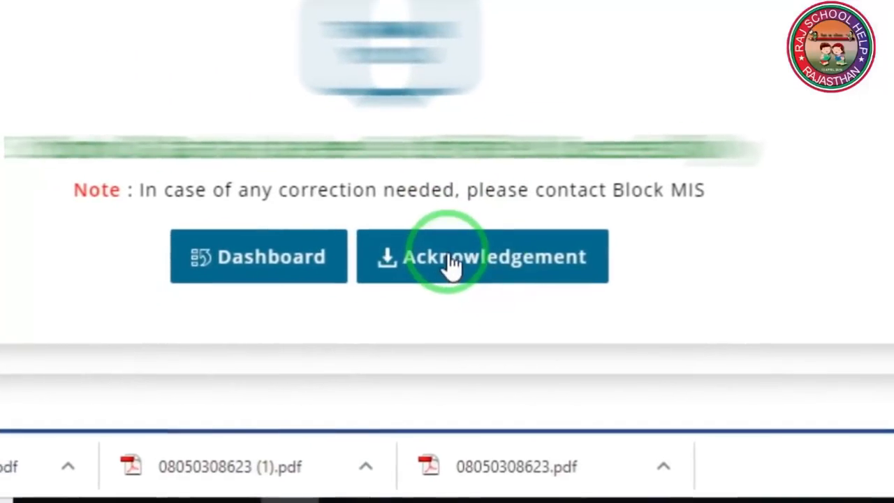
# Download the certification acknowledgement and review its certification details down to the generated time
pyautogui.click(450, 262)
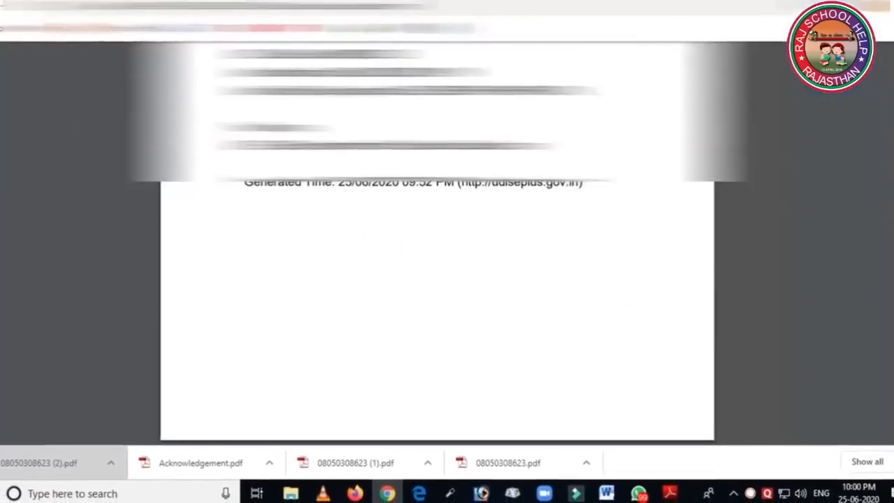
pyautogui.scroll(5, 454, 245)
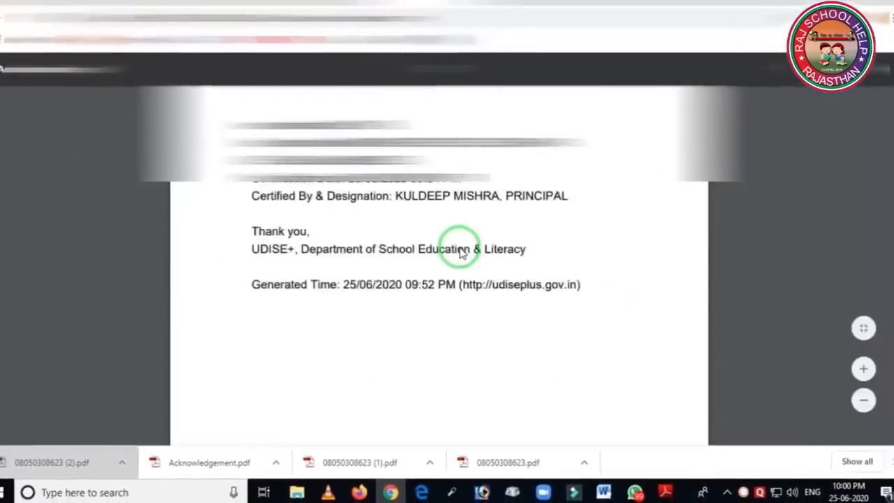
pyautogui.scroll(-5, 479, 281)
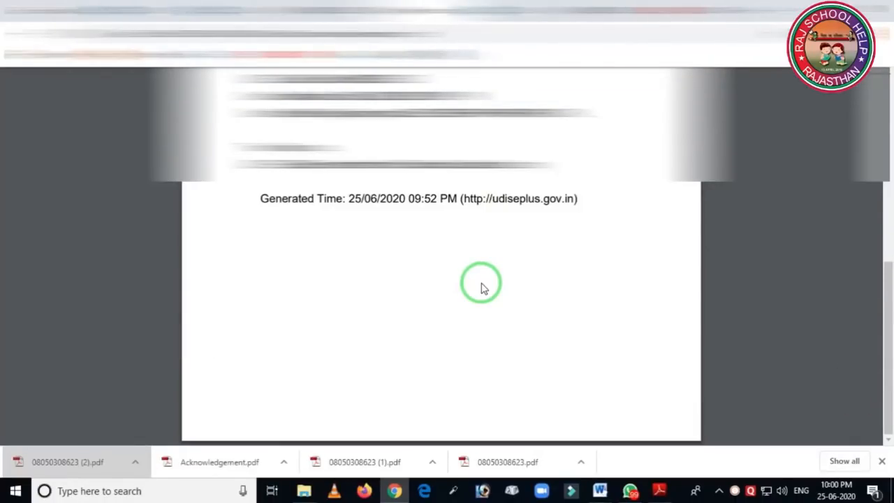
# Return from the Certification Module to the form list, dismiss the pre-submission notice and download the full DCF
pyautogui.click(215, 10)
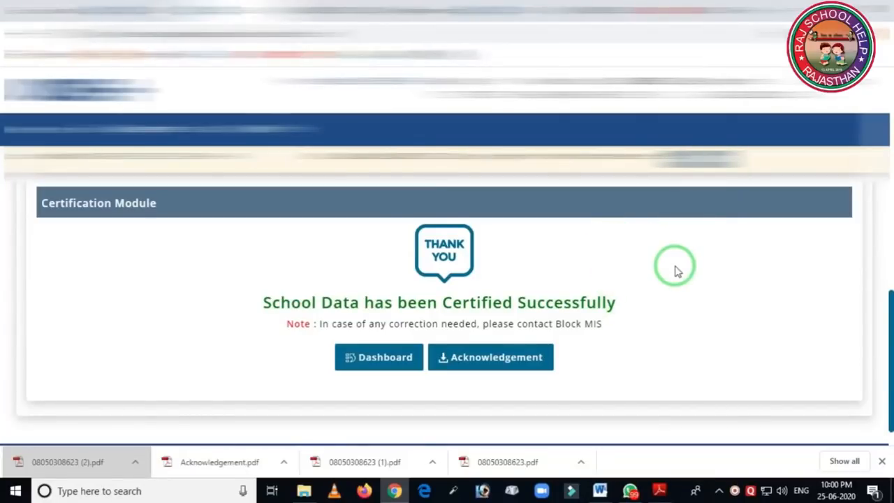
pyautogui.click(698, 159)
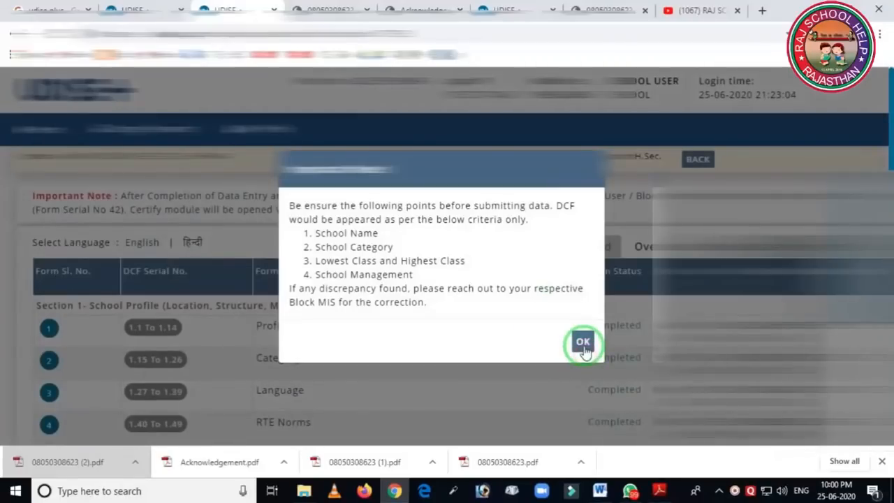
pyautogui.click(583, 344)
pyautogui.scroll(-15, 531, 331)
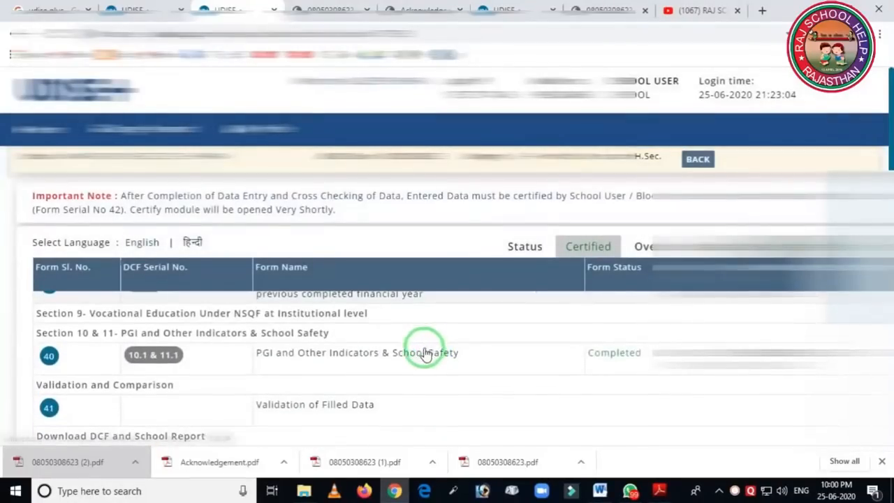
pyautogui.scroll(-3, 425, 353)
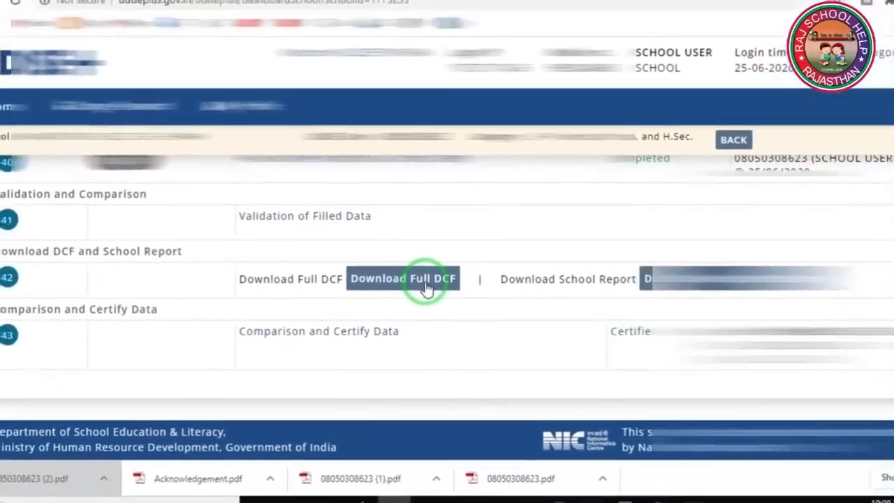
pyautogui.click(427, 279)
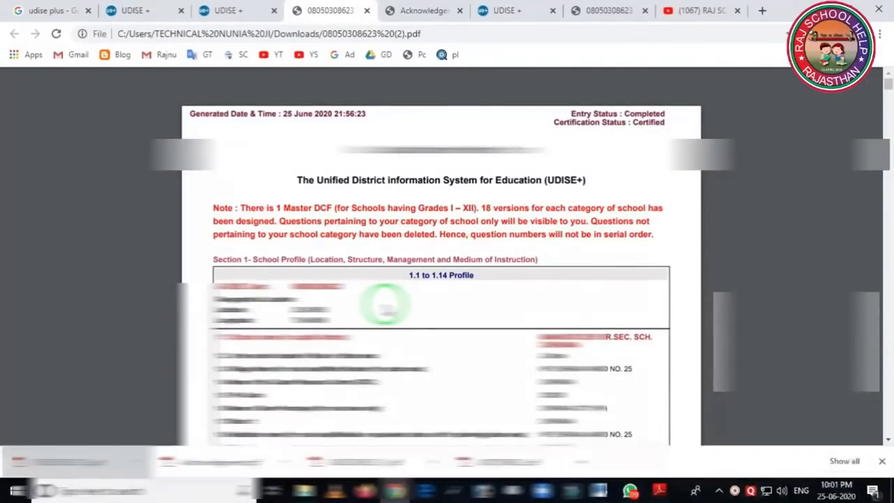
# Review the full DCF report alongside the acknowledgement, and check the certification status of Comparison and Certify Data in the form list
pyautogui.click(427, 11)
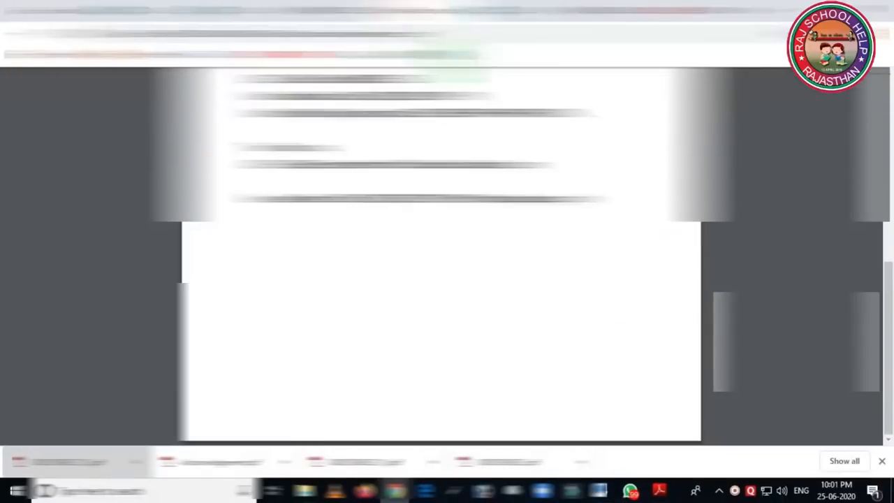
pyautogui.click(335, 11)
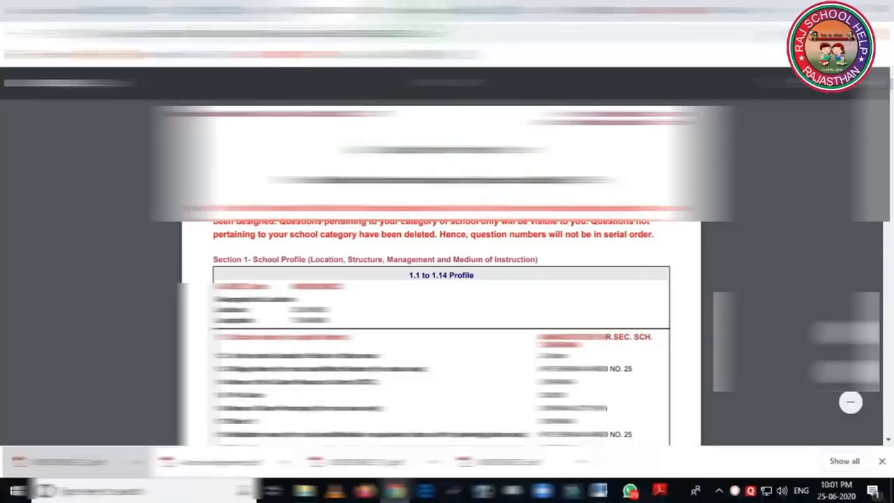
pyautogui.click(428, 12)
pyautogui.click(335, 11)
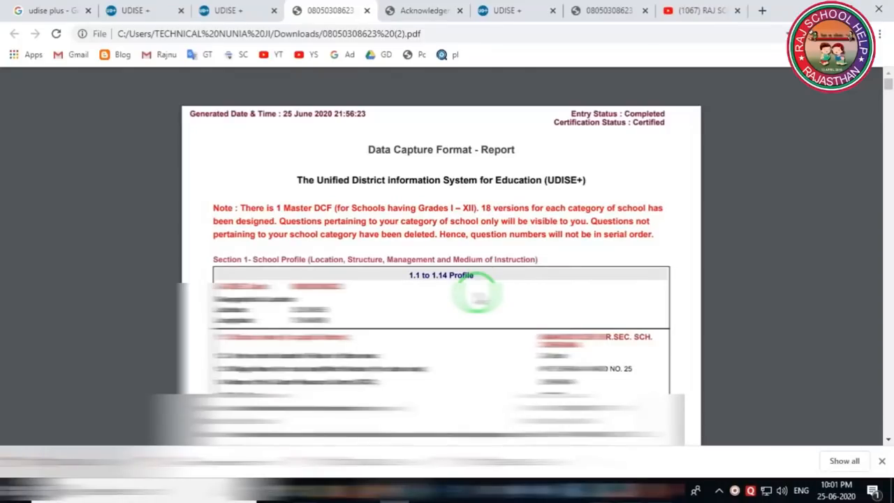
pyautogui.click(426, 10)
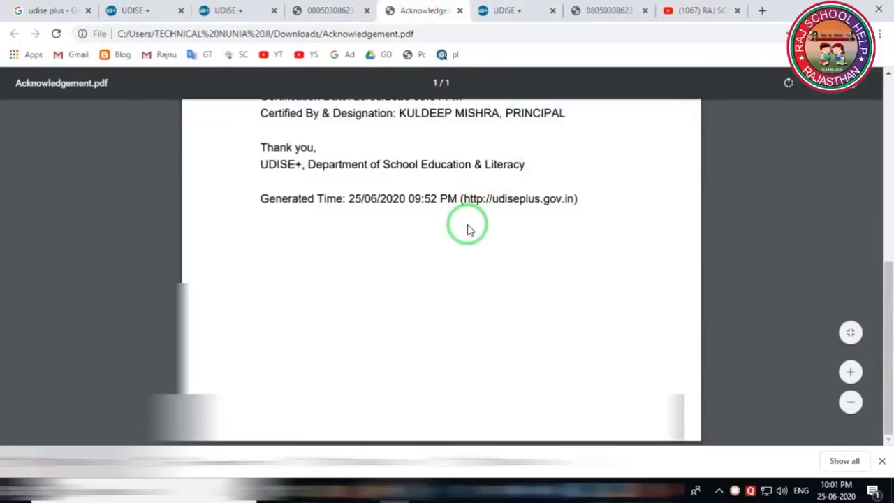
pyautogui.click(330, 11)
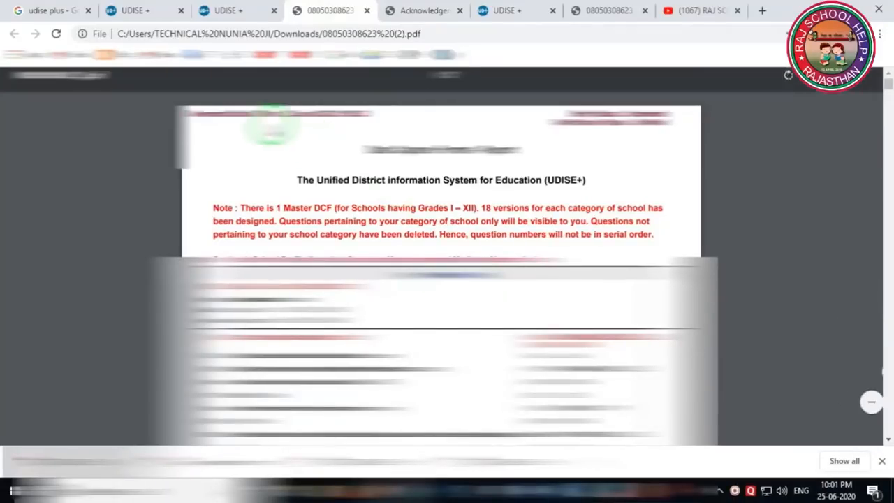
pyautogui.click(222, 10)
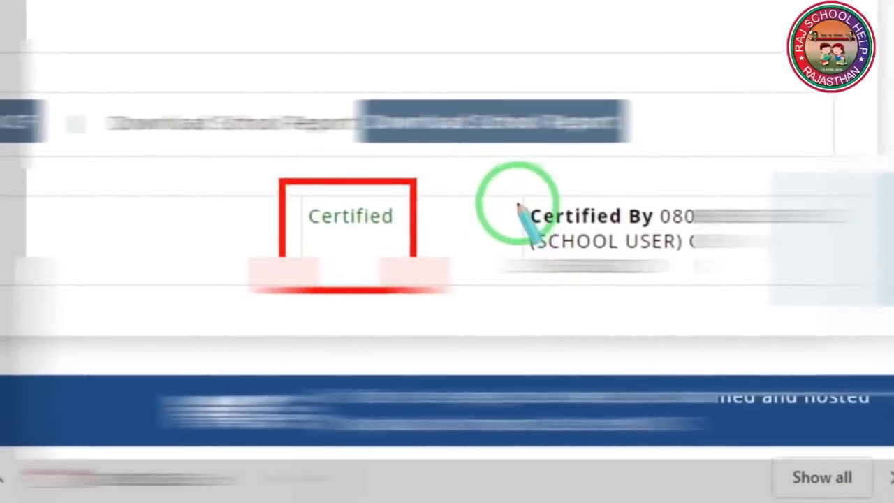
pyautogui.moveTo(535, 161); pyautogui.dragTo(544, 218)
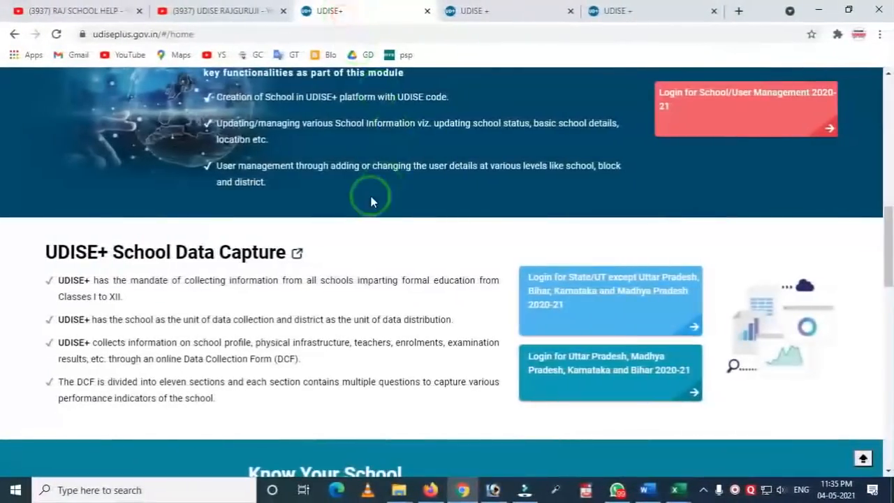
pyautogui.scroll(15, 371, 202)
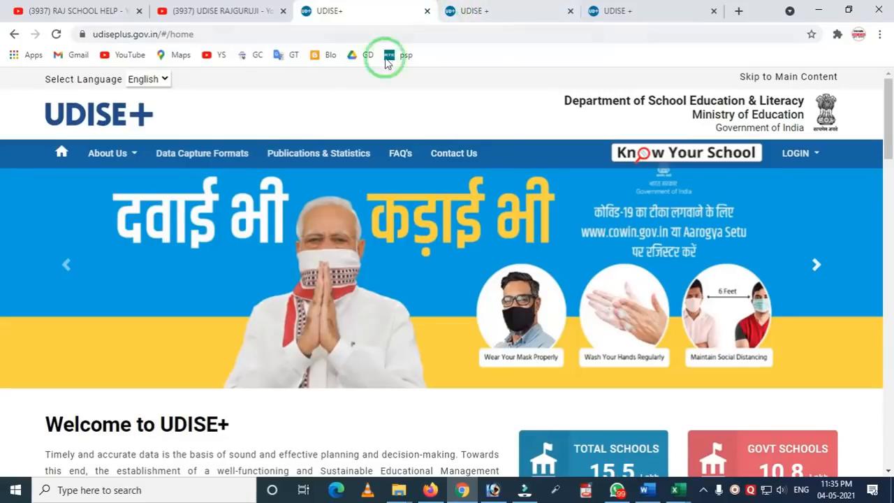
pyautogui.click(66, 269)
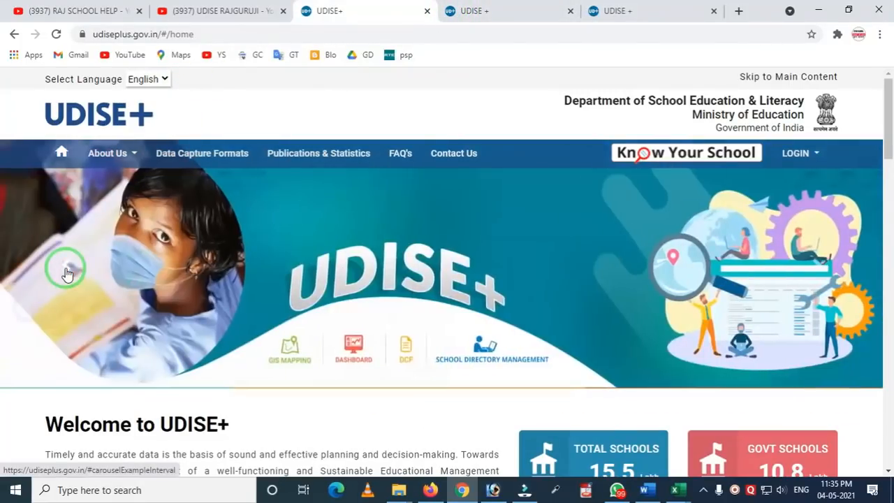
pyautogui.click(66, 271)
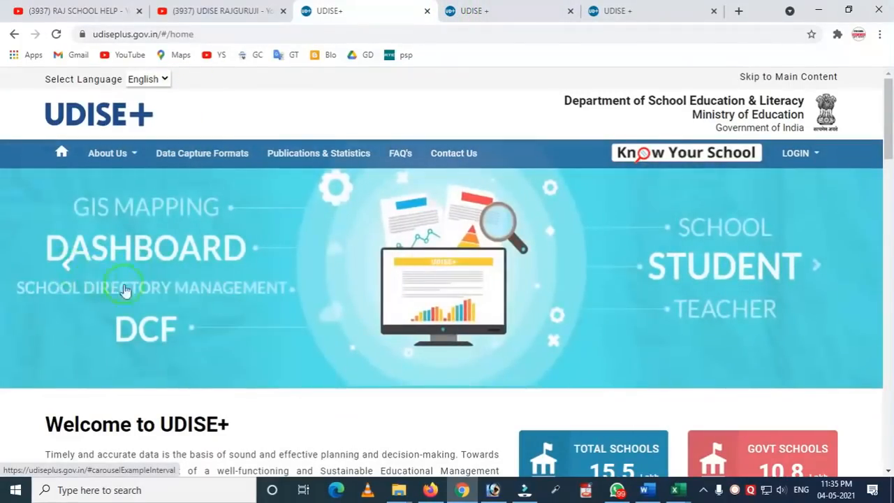
# Switch to YouTube and browse the uploaded videos of the RAJ SCHOOL HELP channel
pyautogui.click(77, 10)
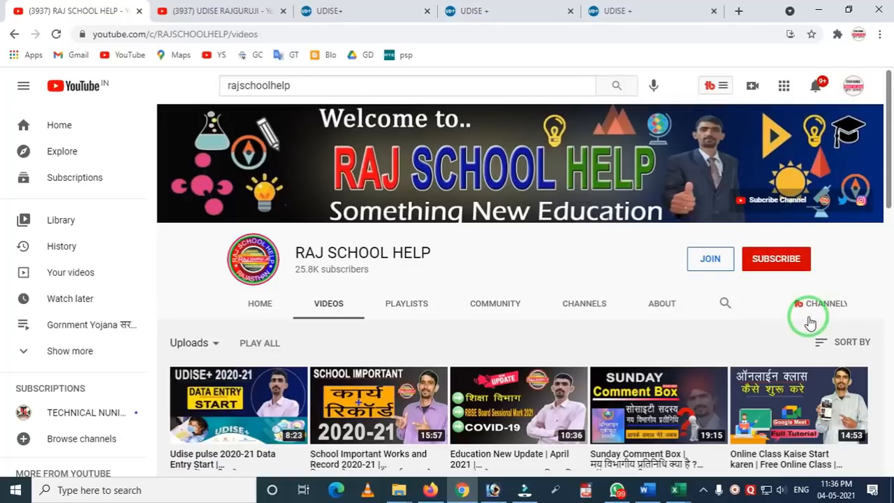
pyautogui.scroll(-1, 517, 363)
pyautogui.scroll(-3, 790, 399)
pyautogui.scroll(-5, 793, 408)
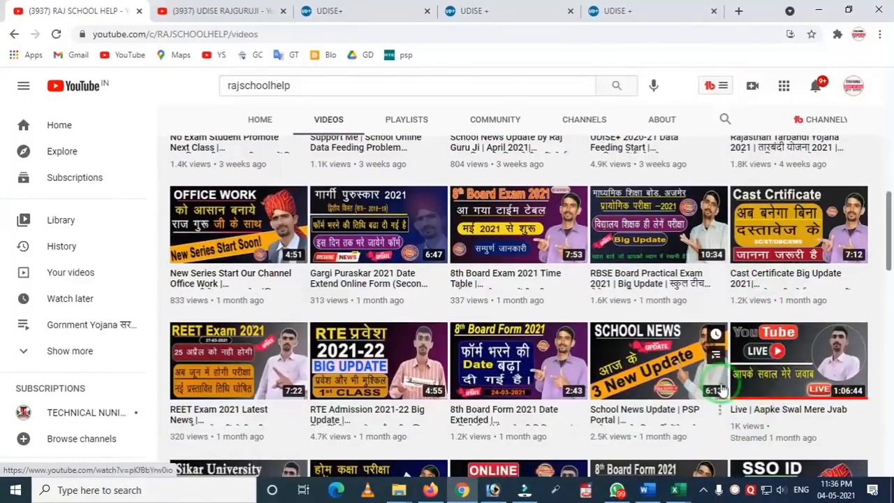
pyautogui.scroll(-5, 711, 388)
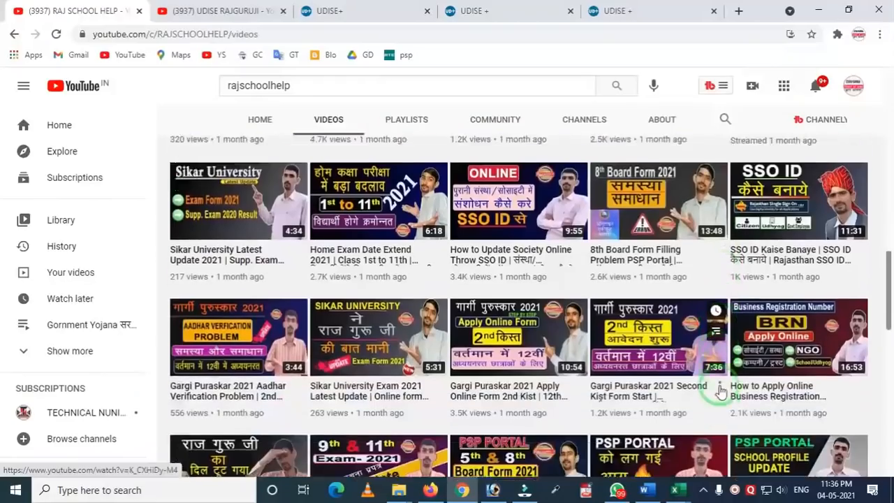
pyautogui.scroll(-5, 722, 392)
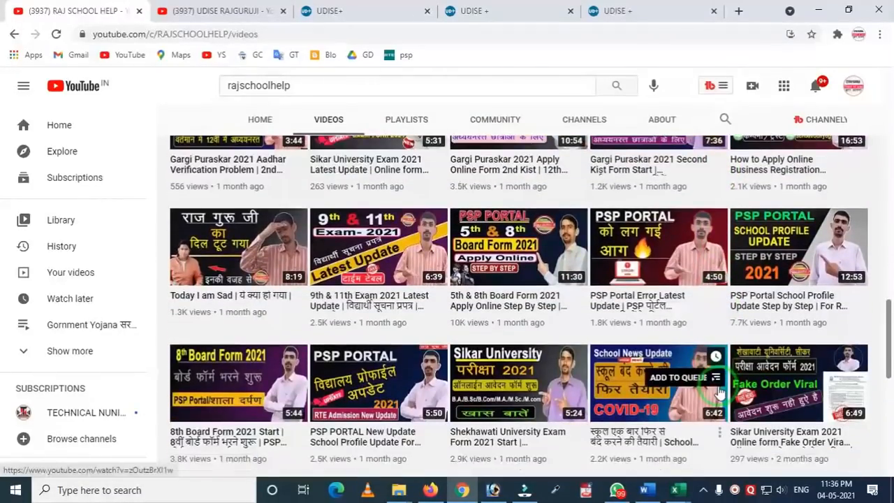
pyautogui.scroll(-4, 719, 393)
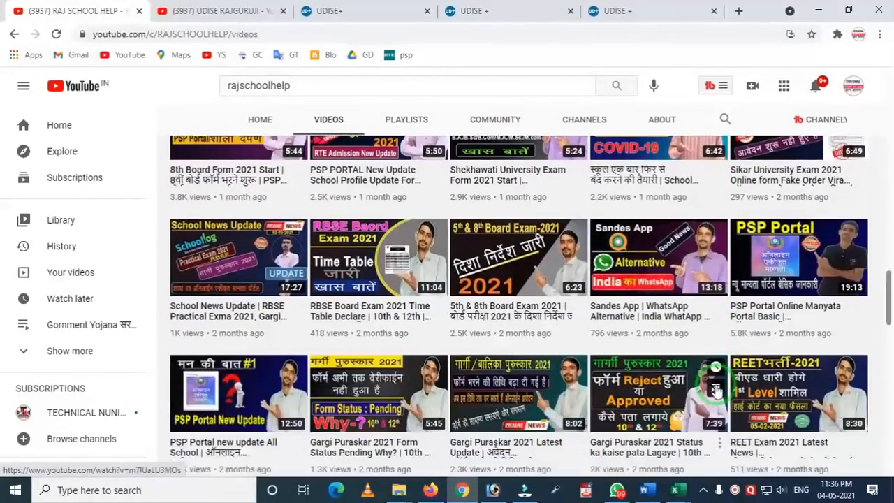
pyautogui.scroll(-5, 716, 392)
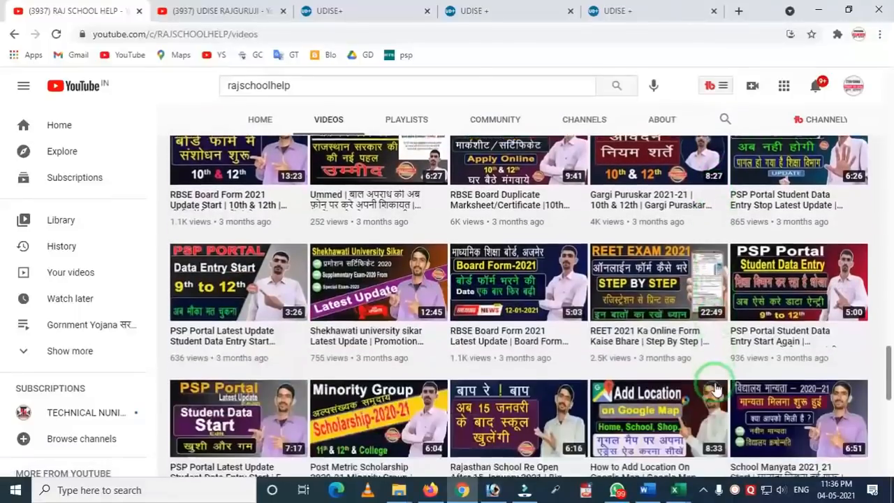
pyautogui.scroll(-1, 714, 389)
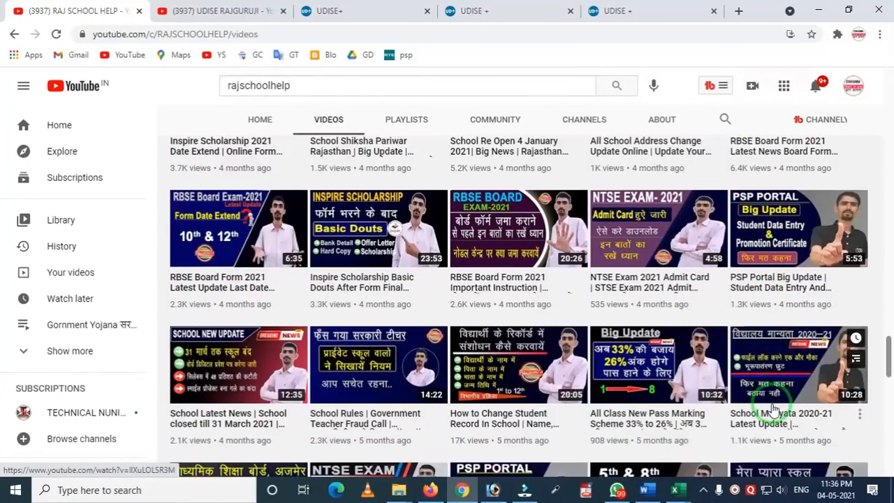
pyautogui.scroll(-1, 772, 410)
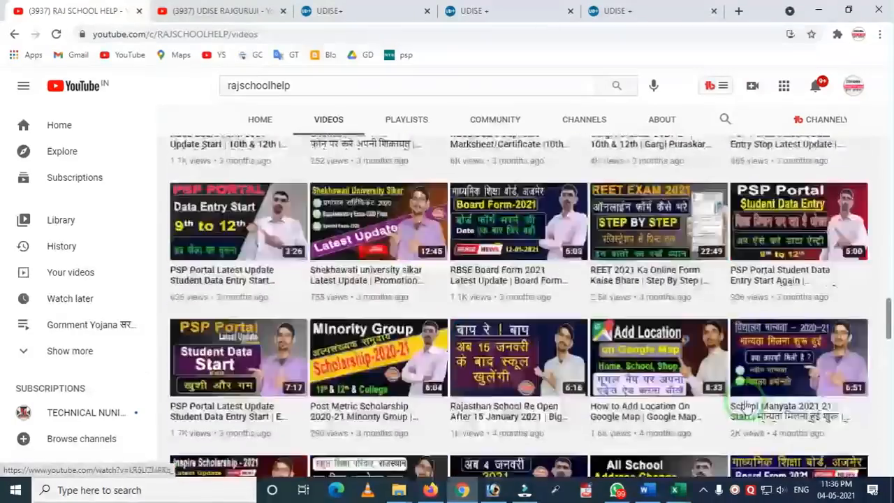
pyautogui.scroll(15, 722, 432)
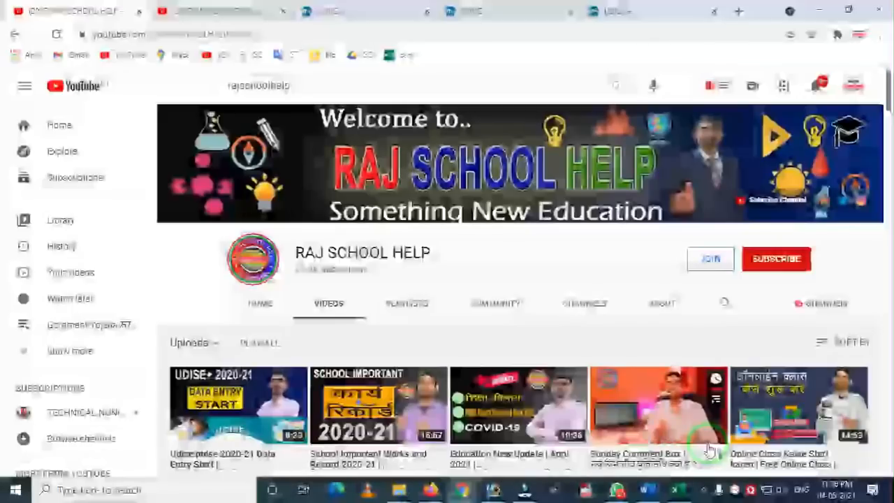